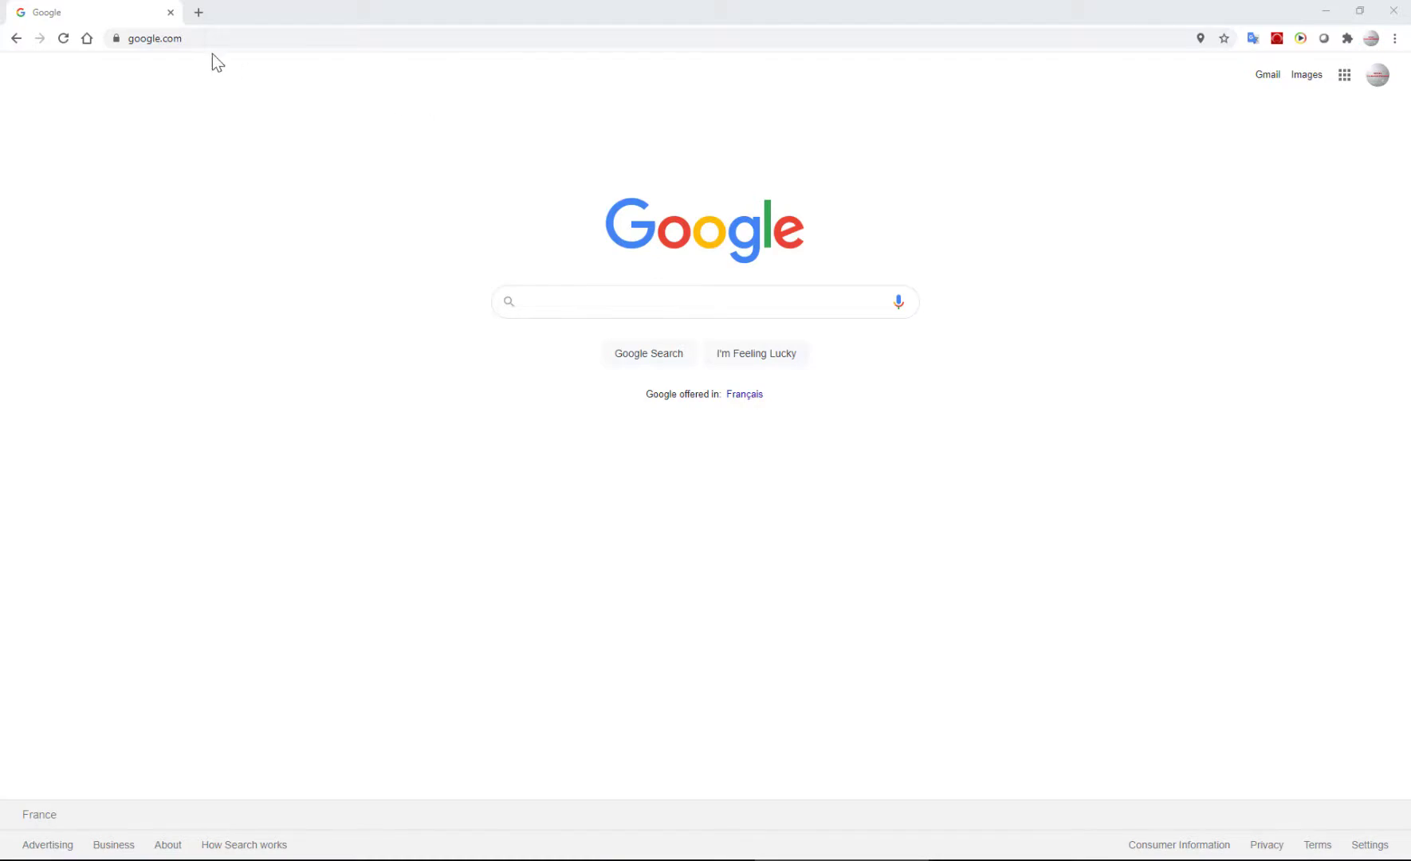
Enter sec.gov/edgar as the browser address
left_click(210, 39)
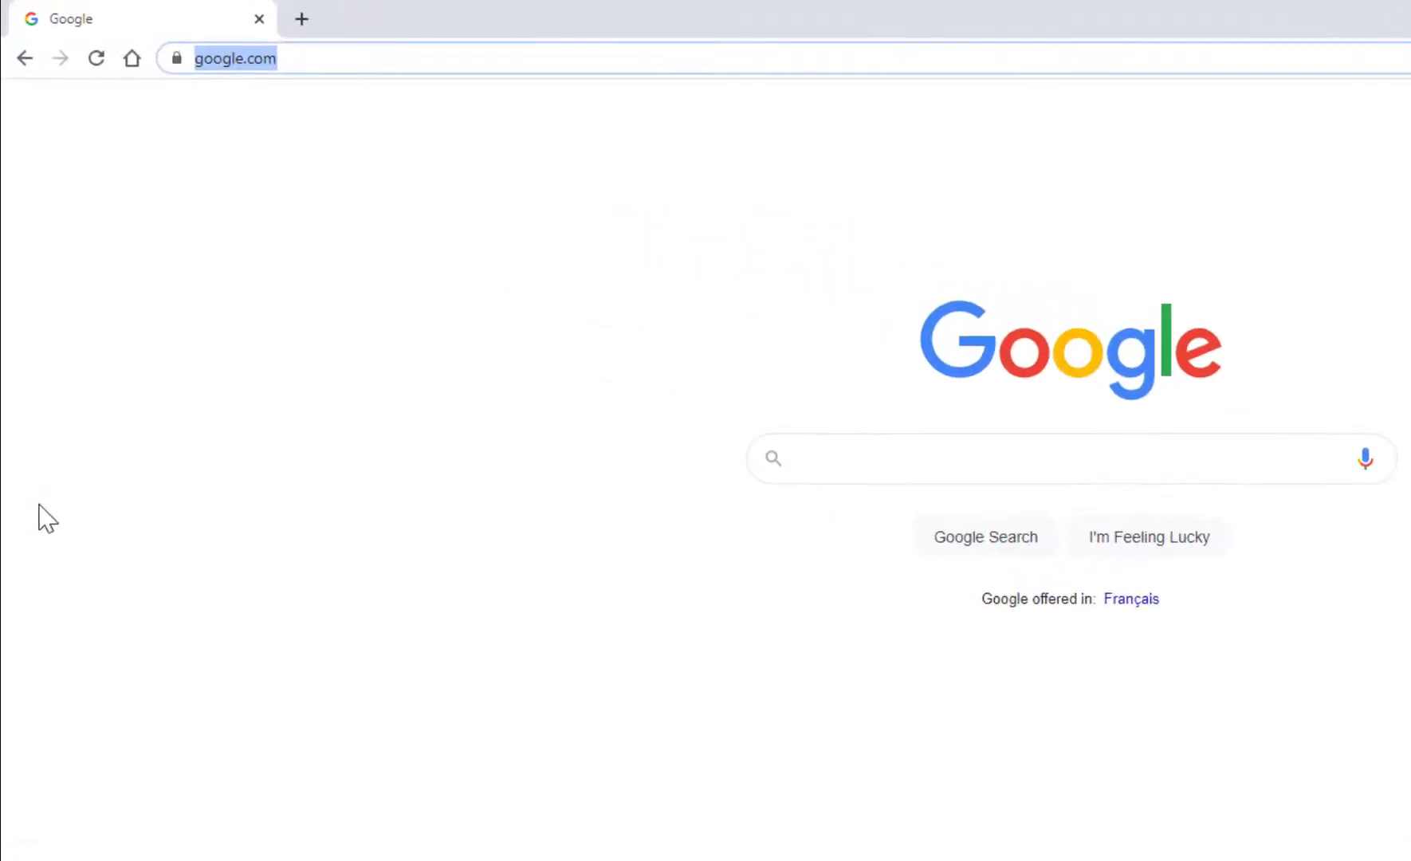
type("se")
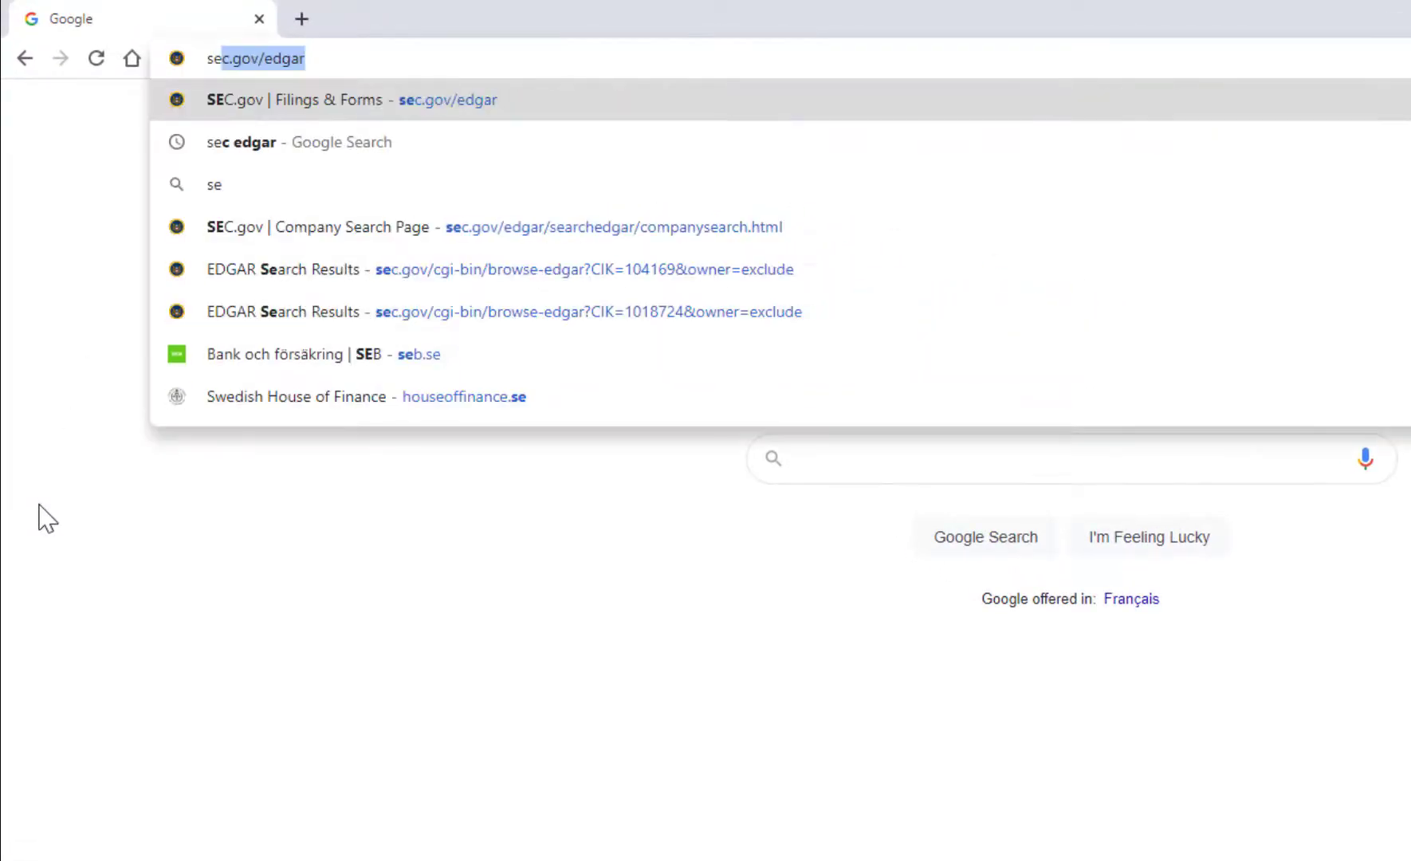
type("c.go")
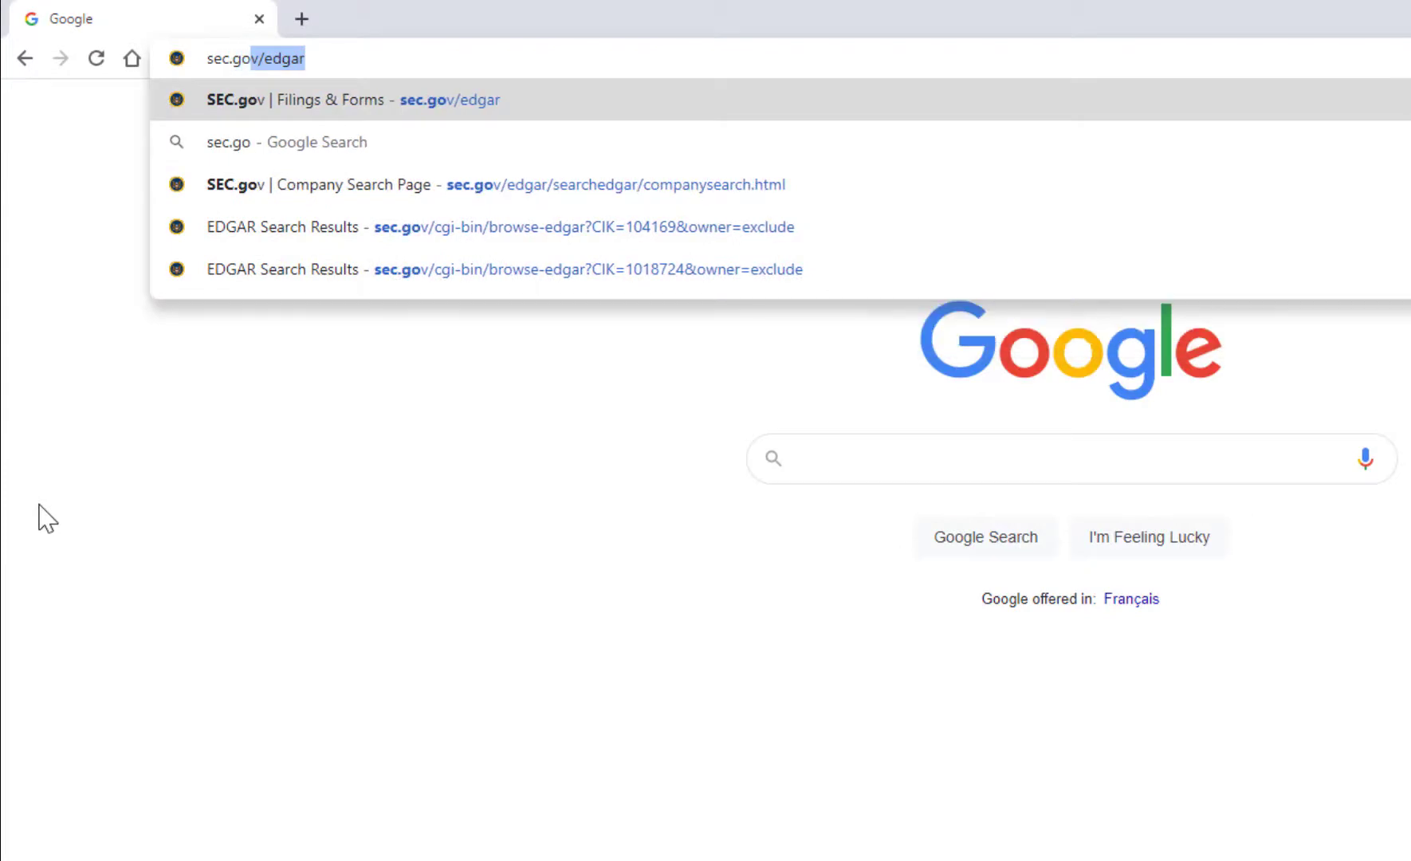
type("v/edgar")
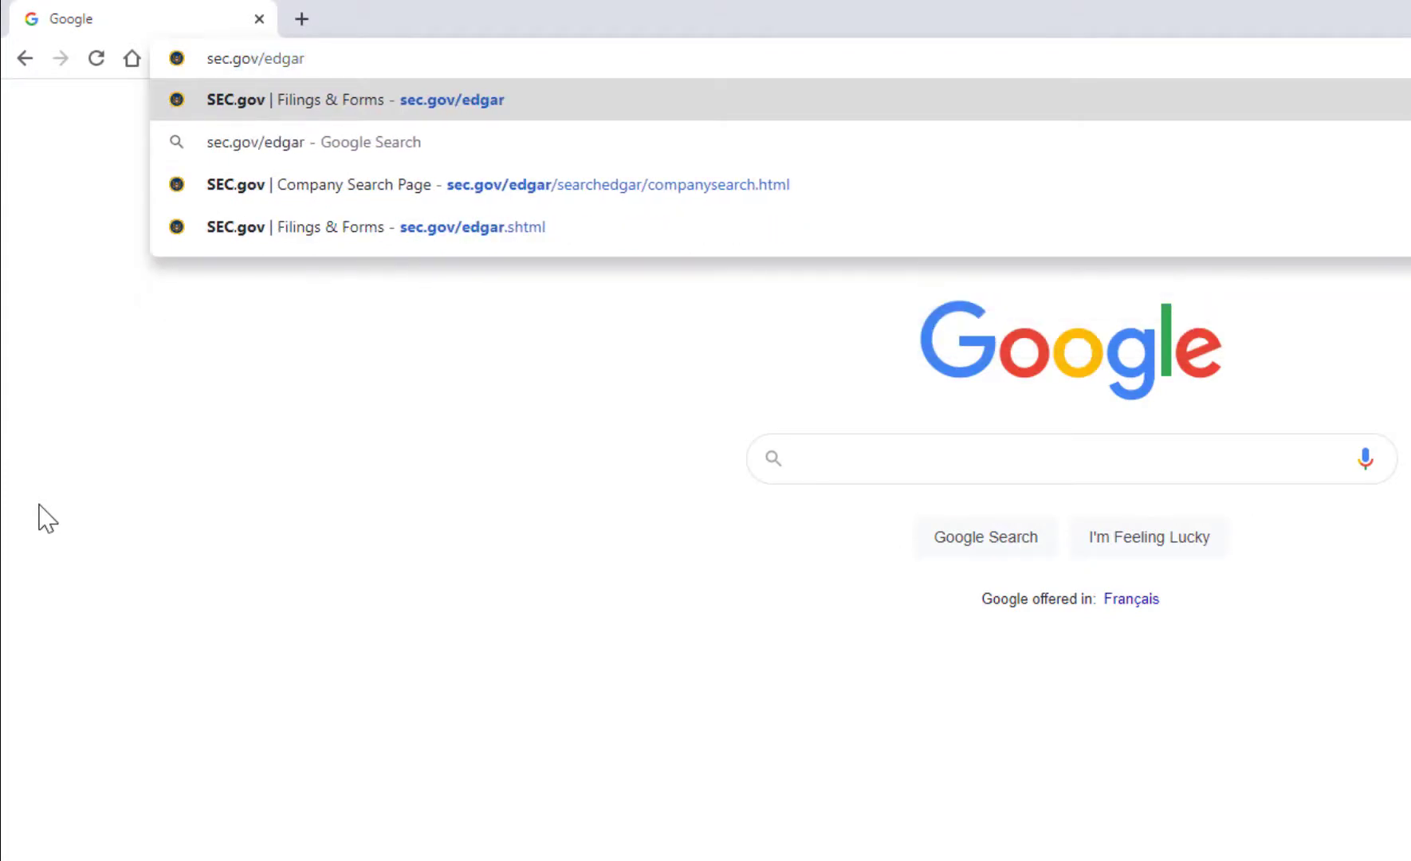
key("Return")
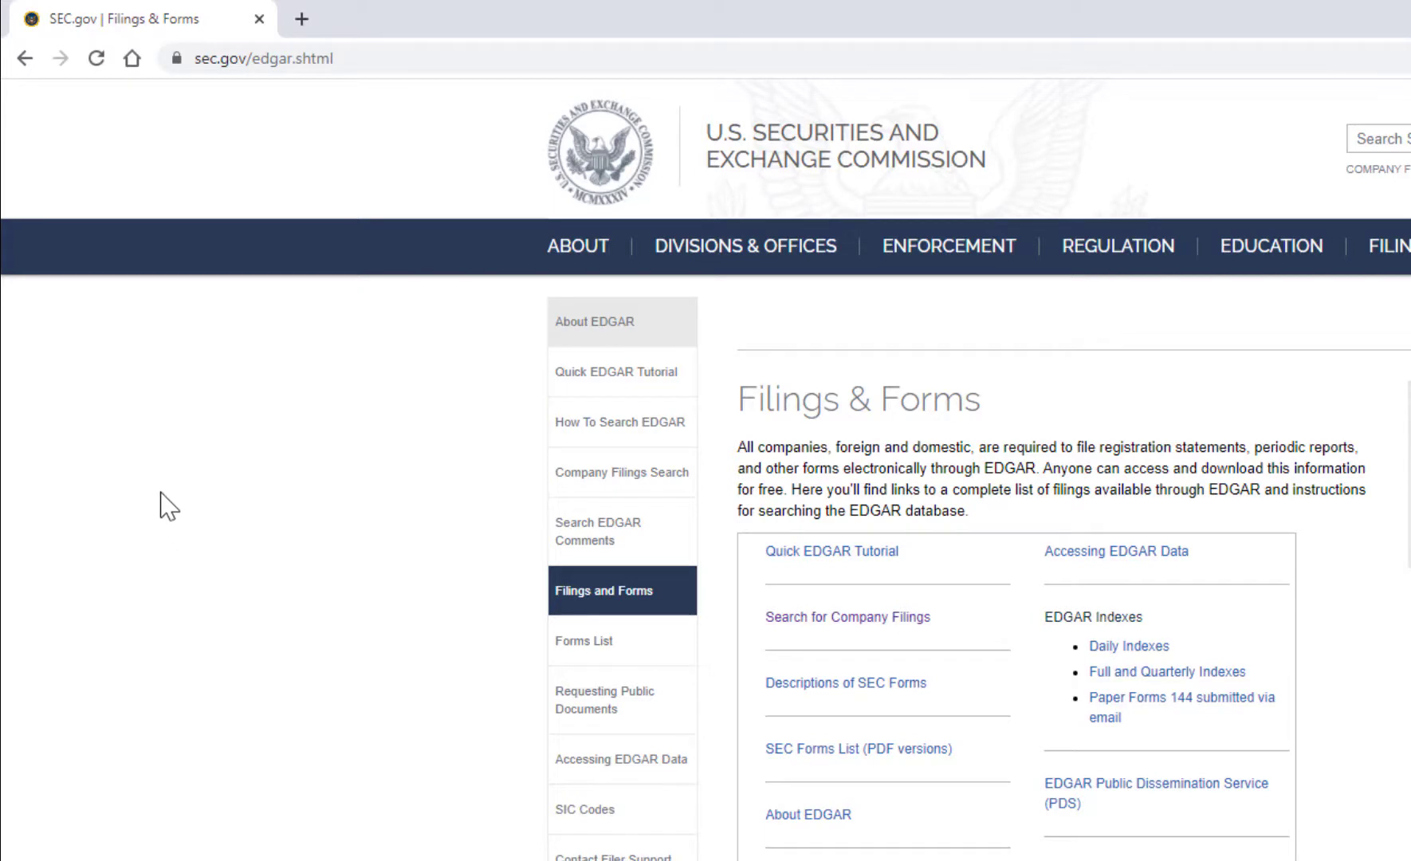
Search Google for 'sec edgar' and open the SEC Company Search Page result
left_click(24, 60)
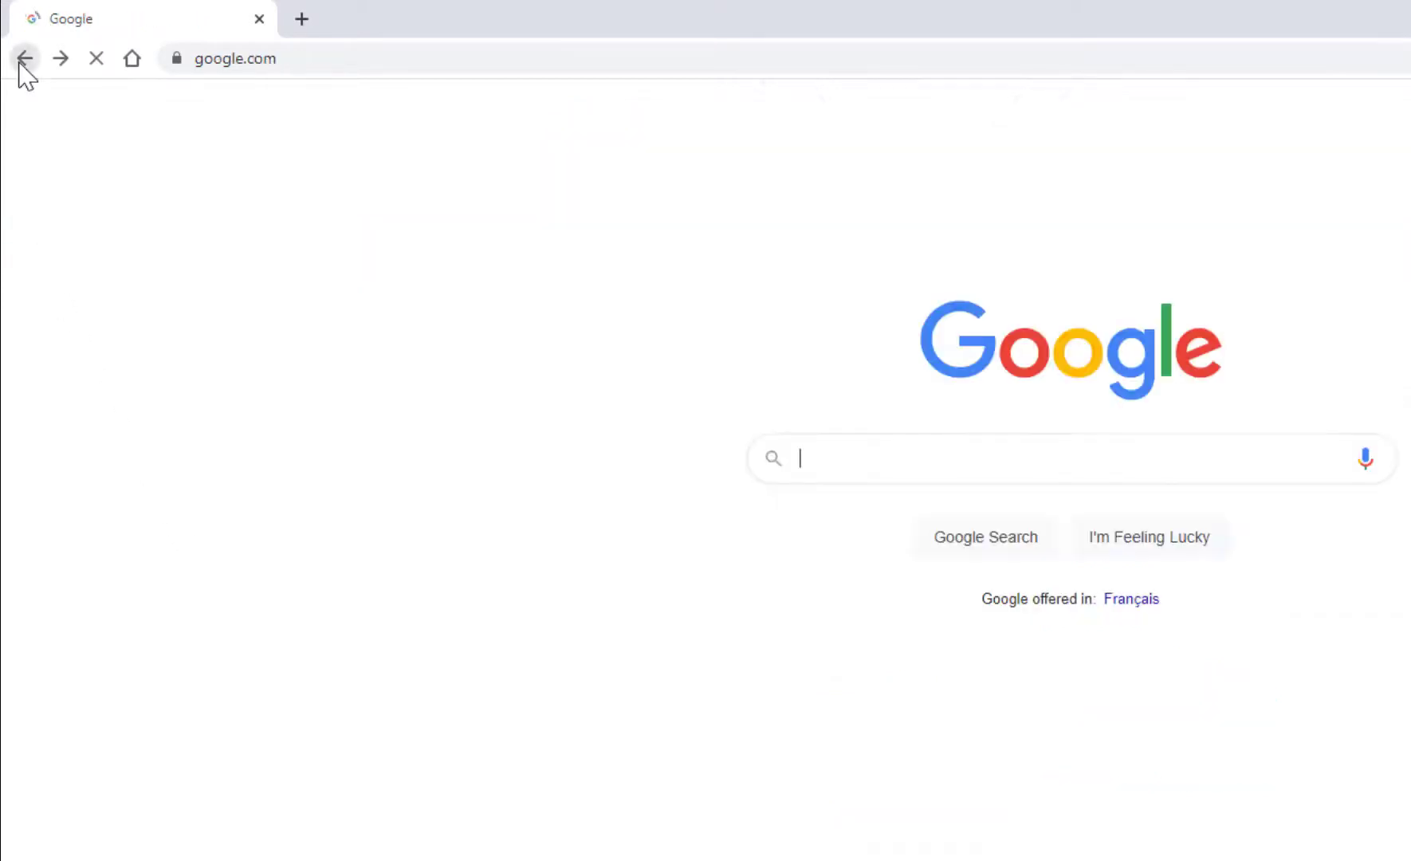
left_click(254, 58)
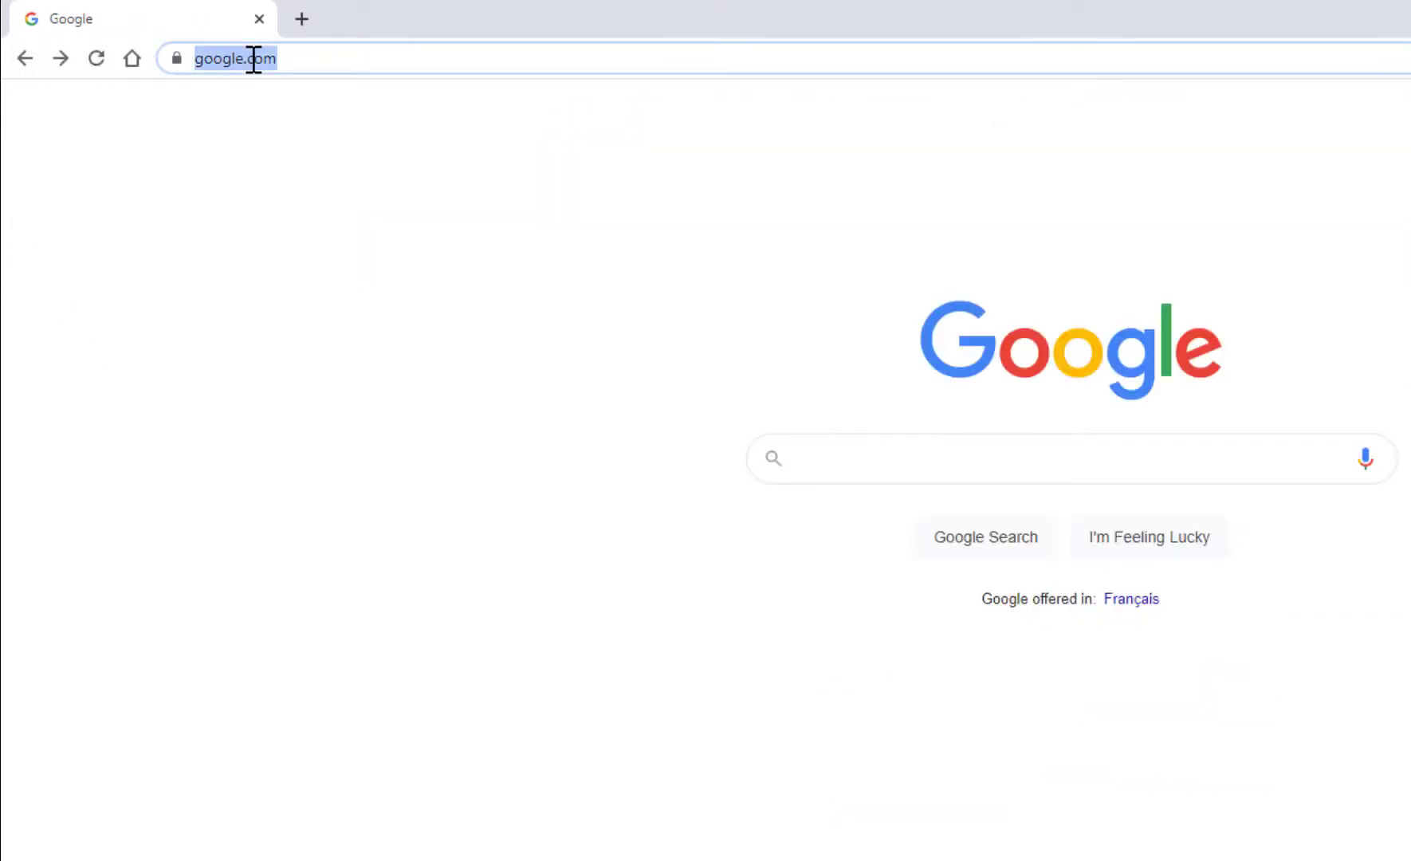
type("se")
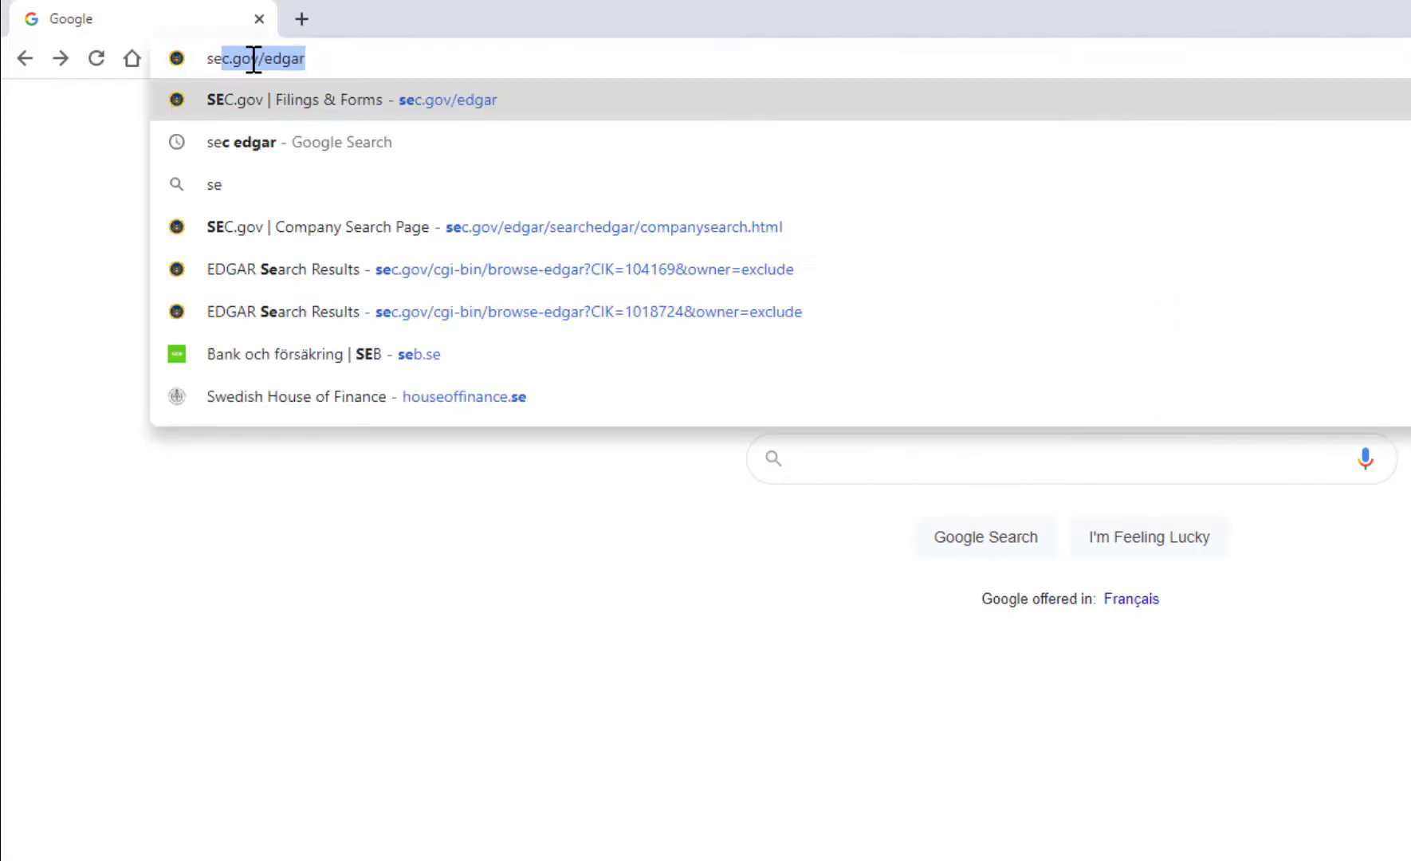
type("c edgar")
key("Return")
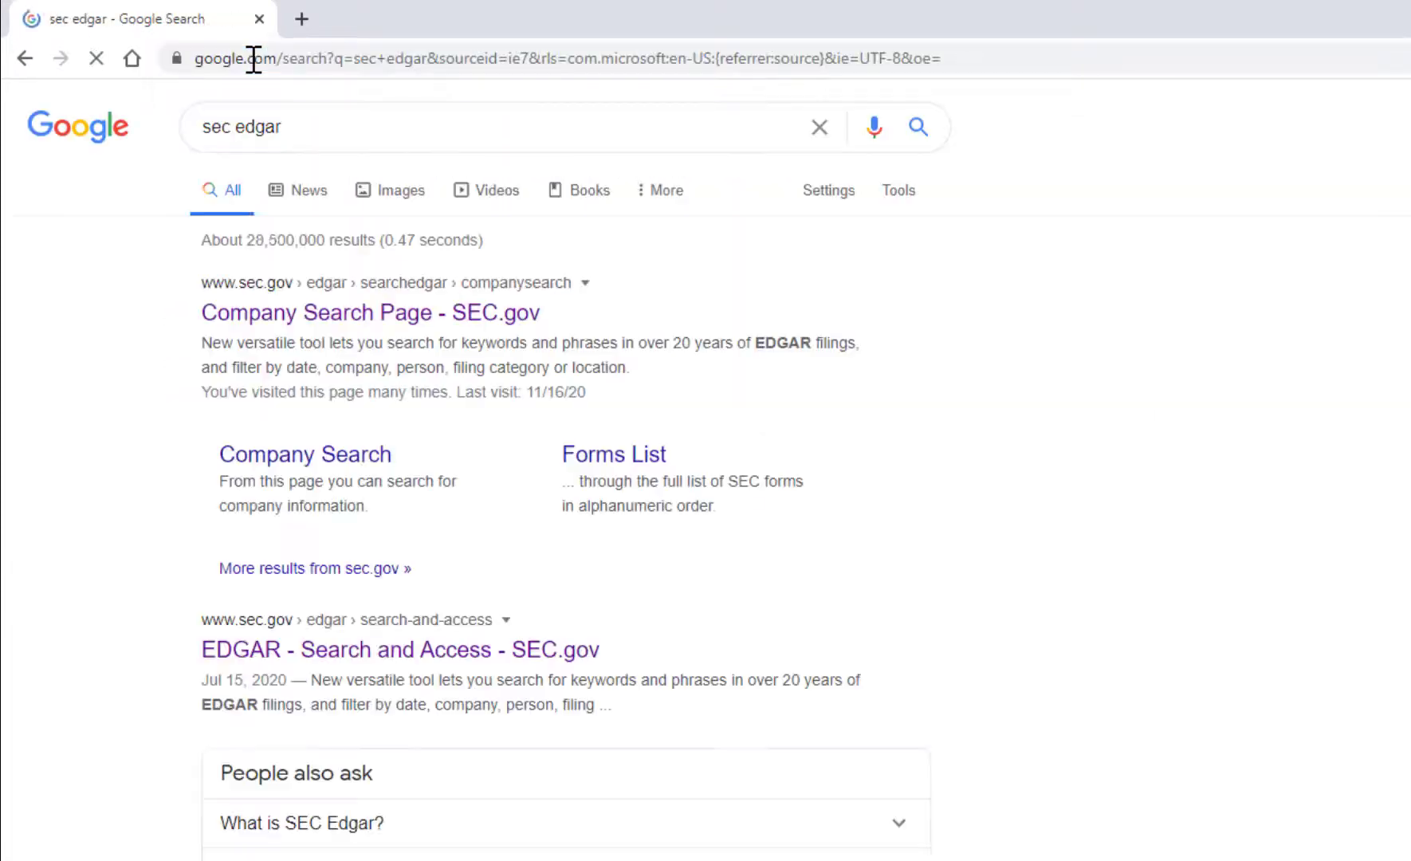
left_click(323, 315)
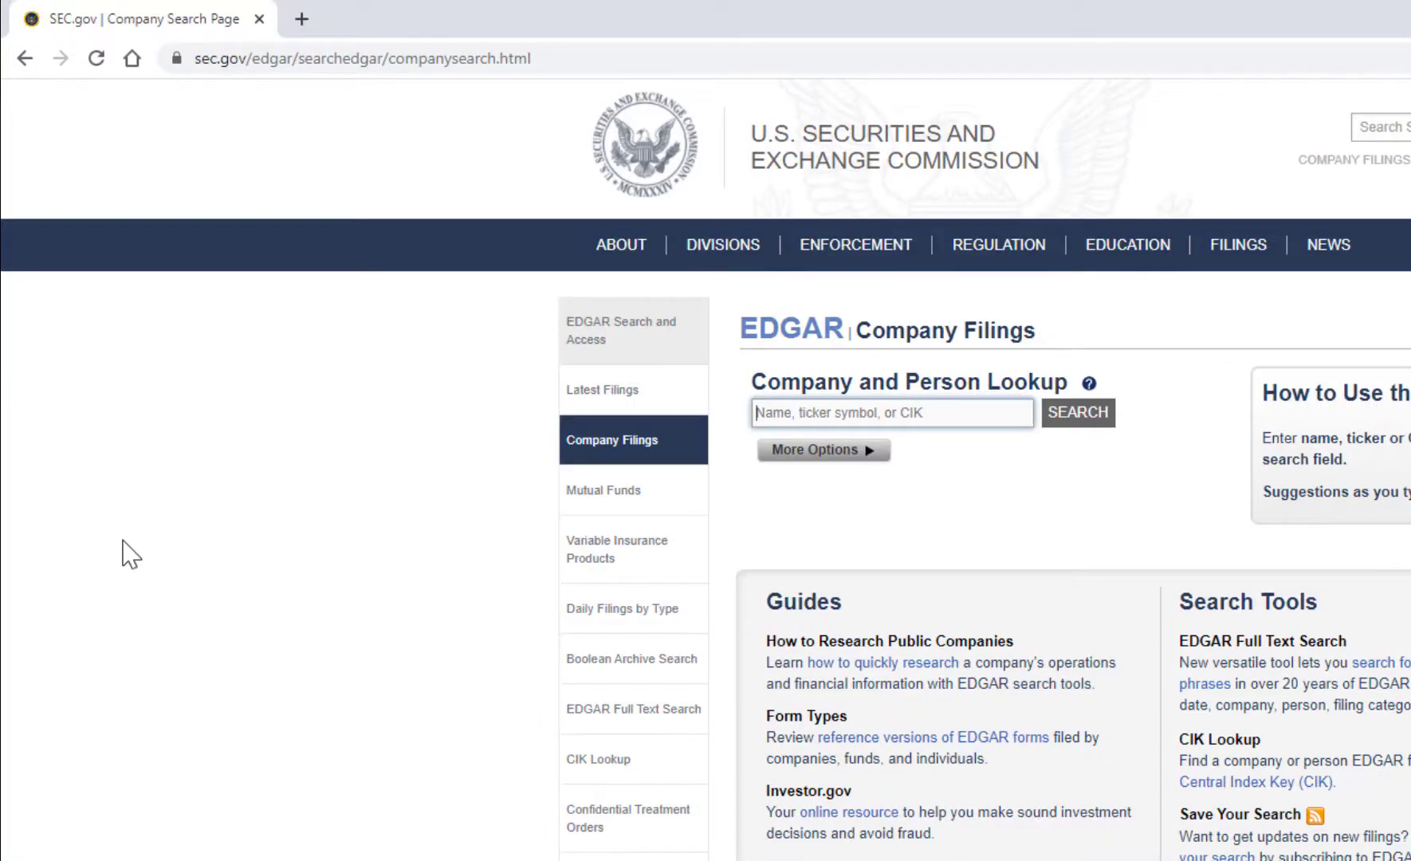
Load sec.gov/edgar to reach the SEC Filings & Forms page
left_click(247, 58)
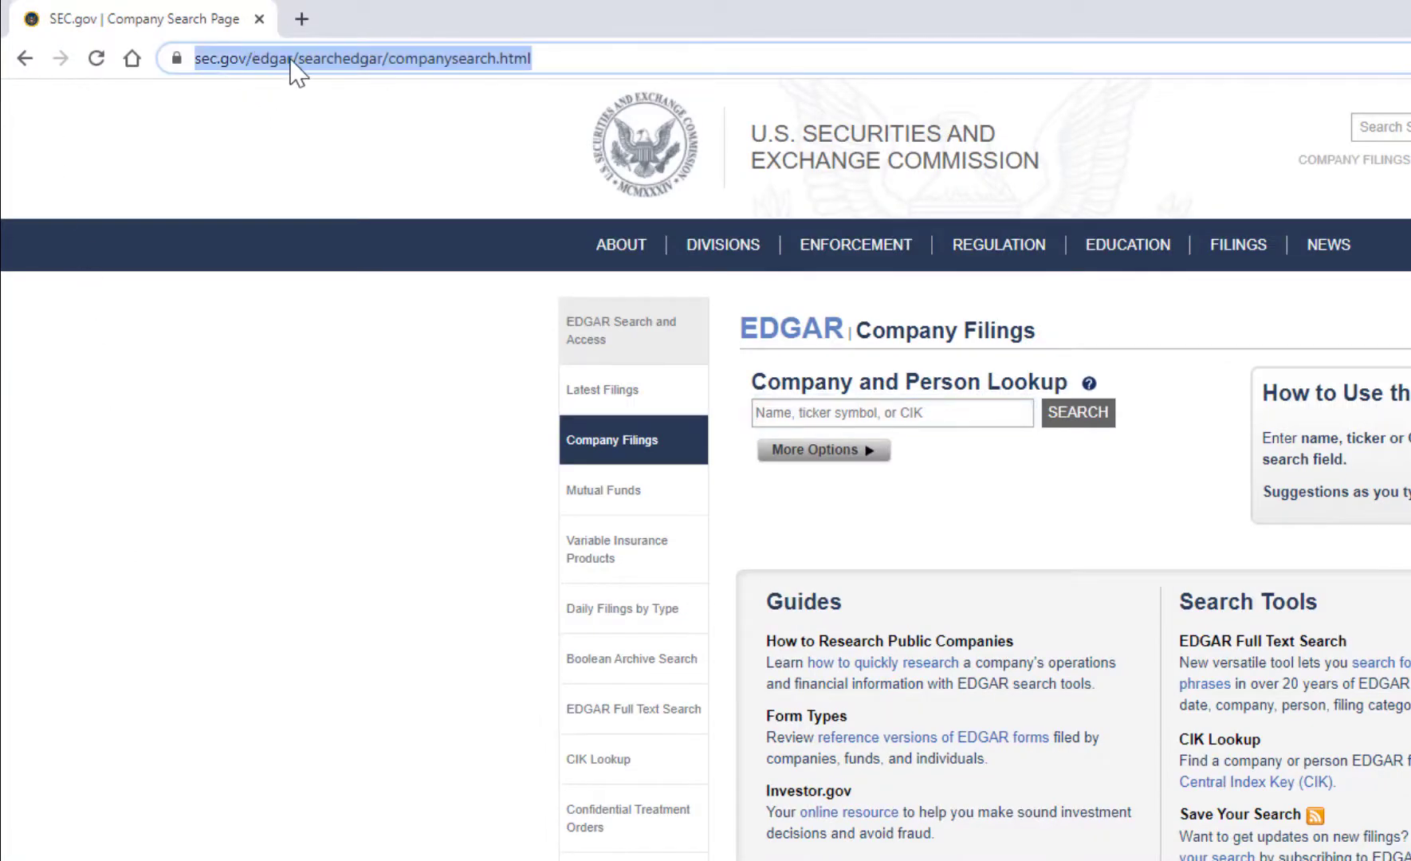
type("sec")
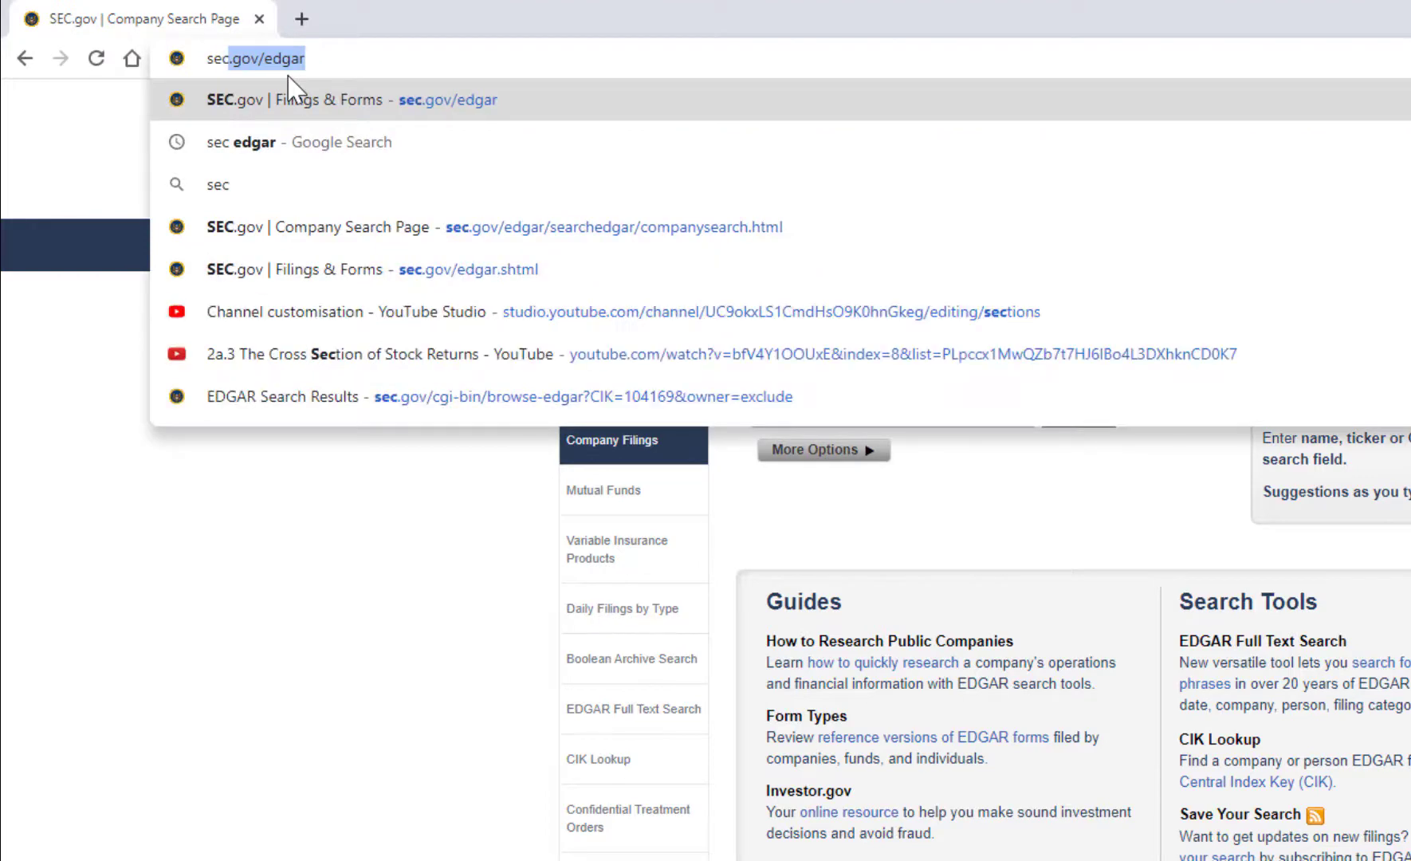
type("/")
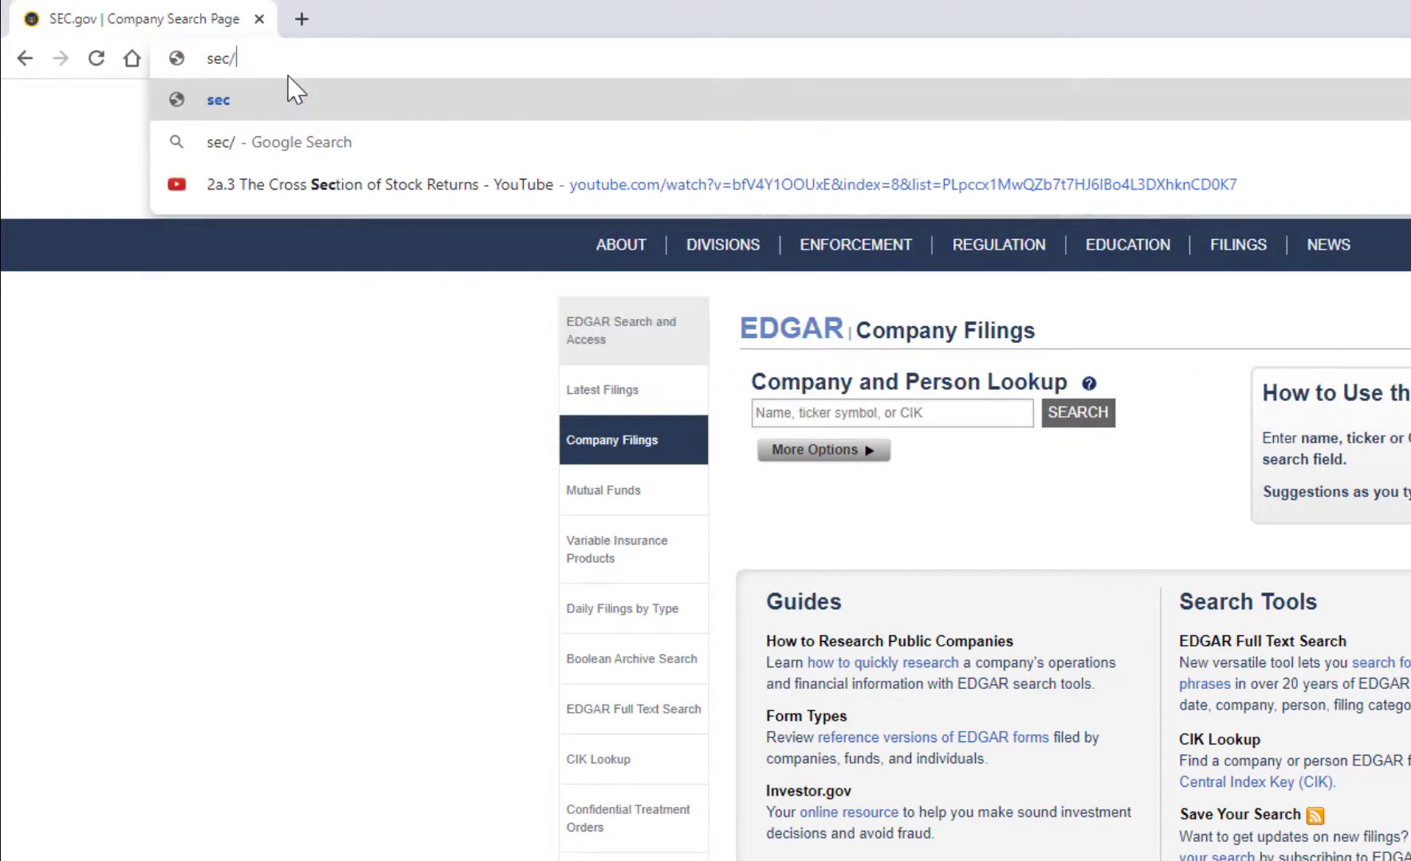
key("BackSpace")
type(".gov/")
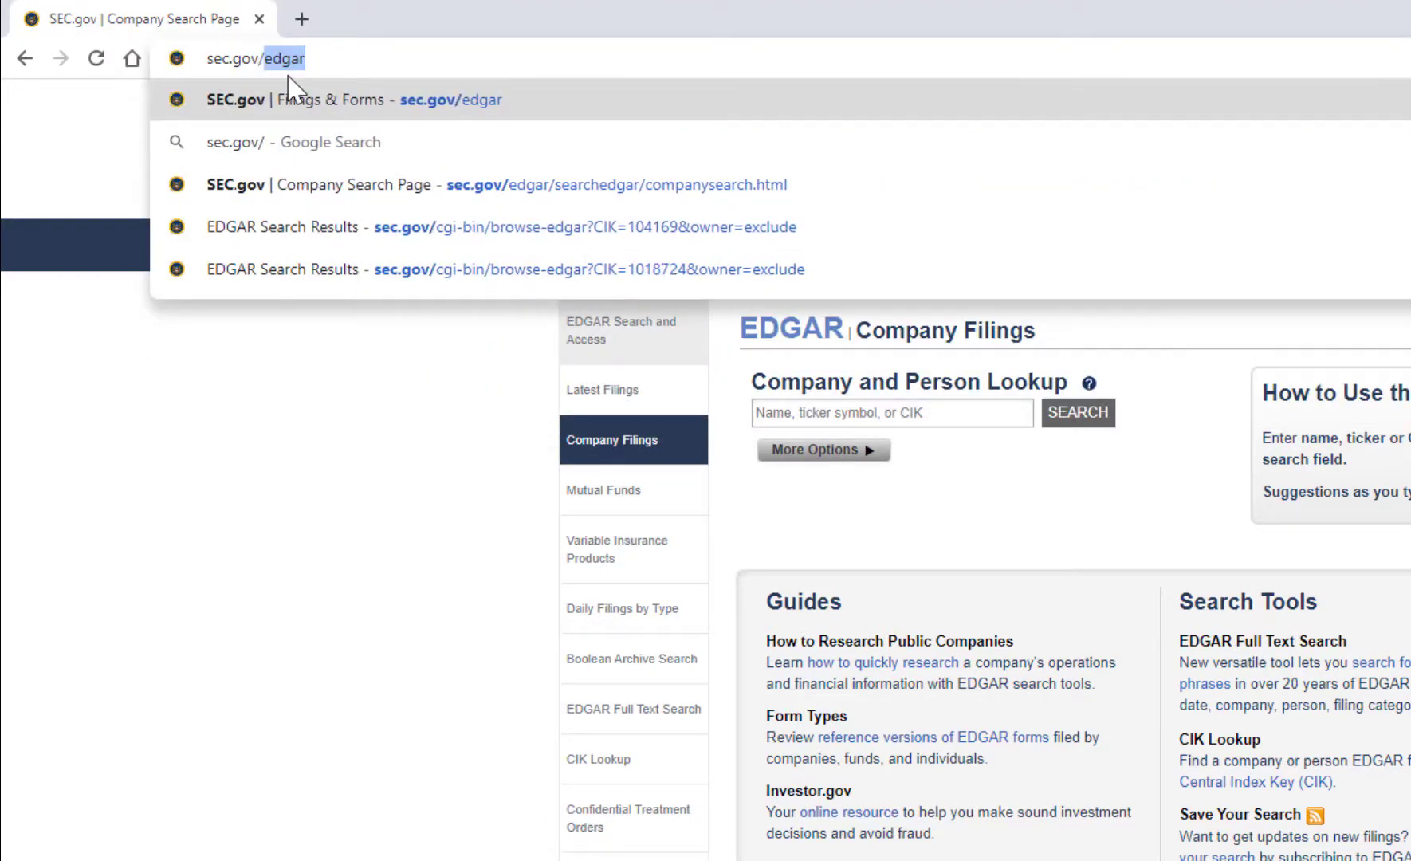
type("edgar")
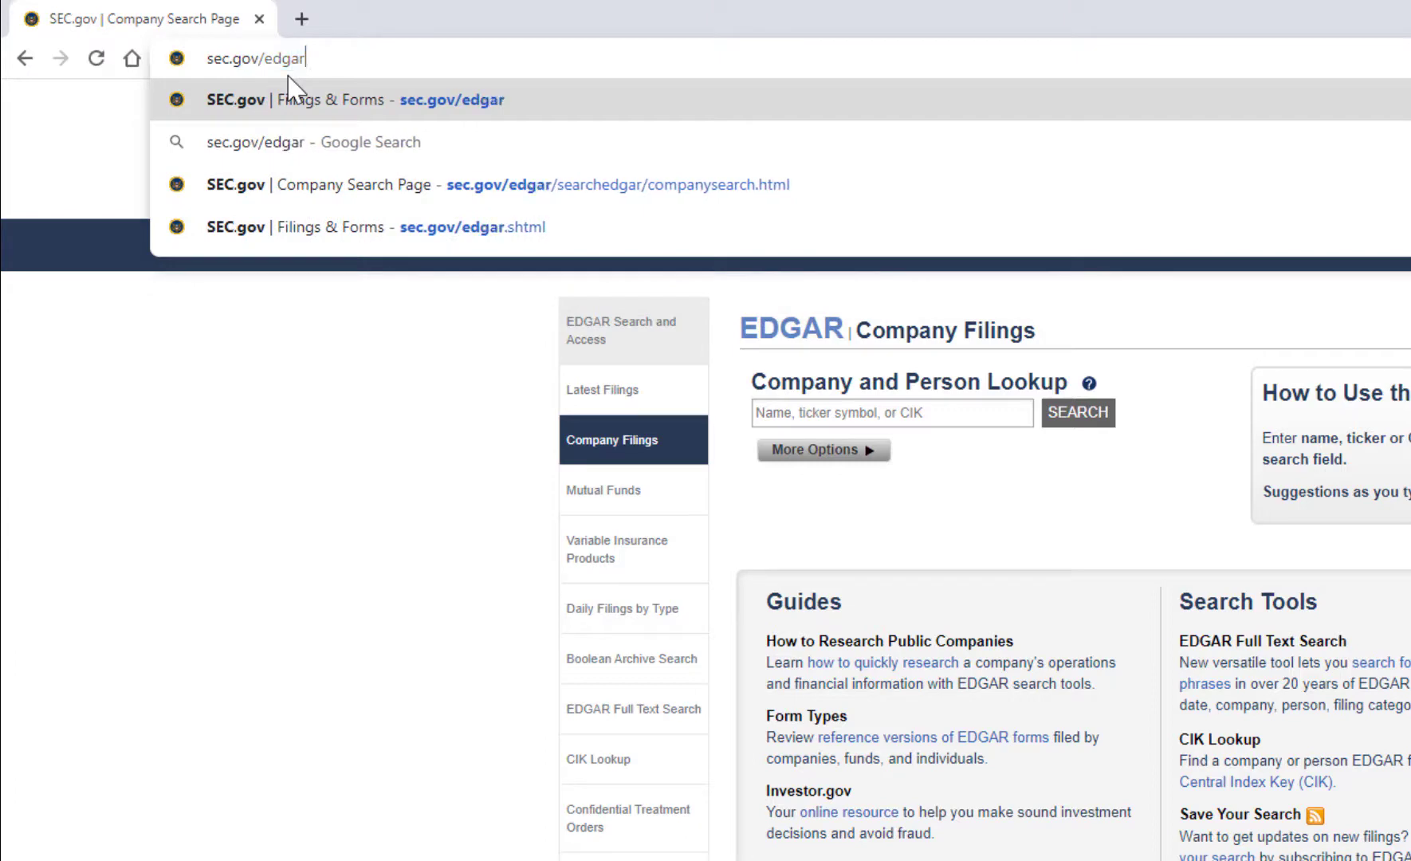
key("Return")
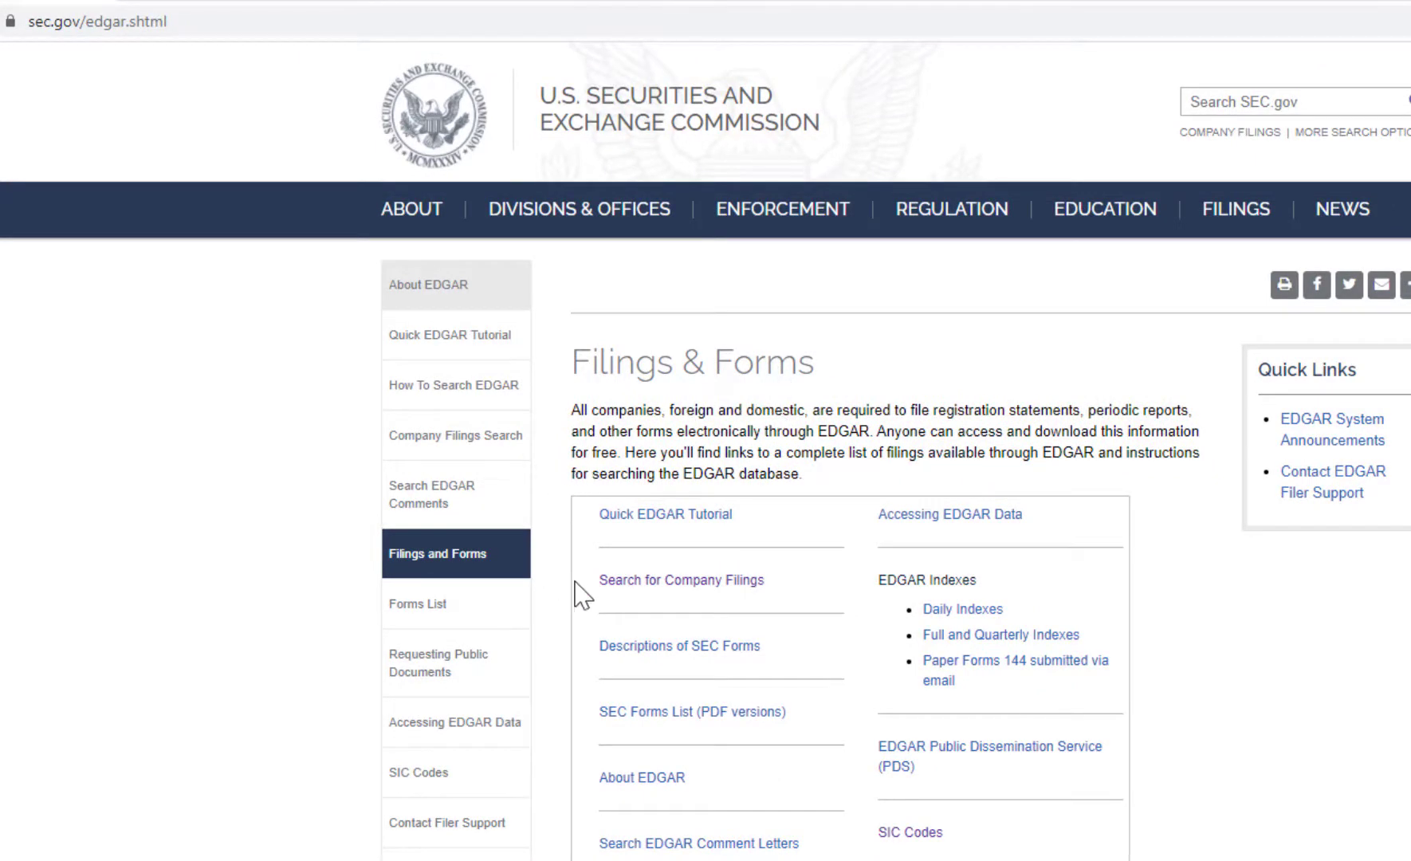
Go via EDGAR Search and Access to the company-name-or-ticker lookup field
left_click(681, 582)
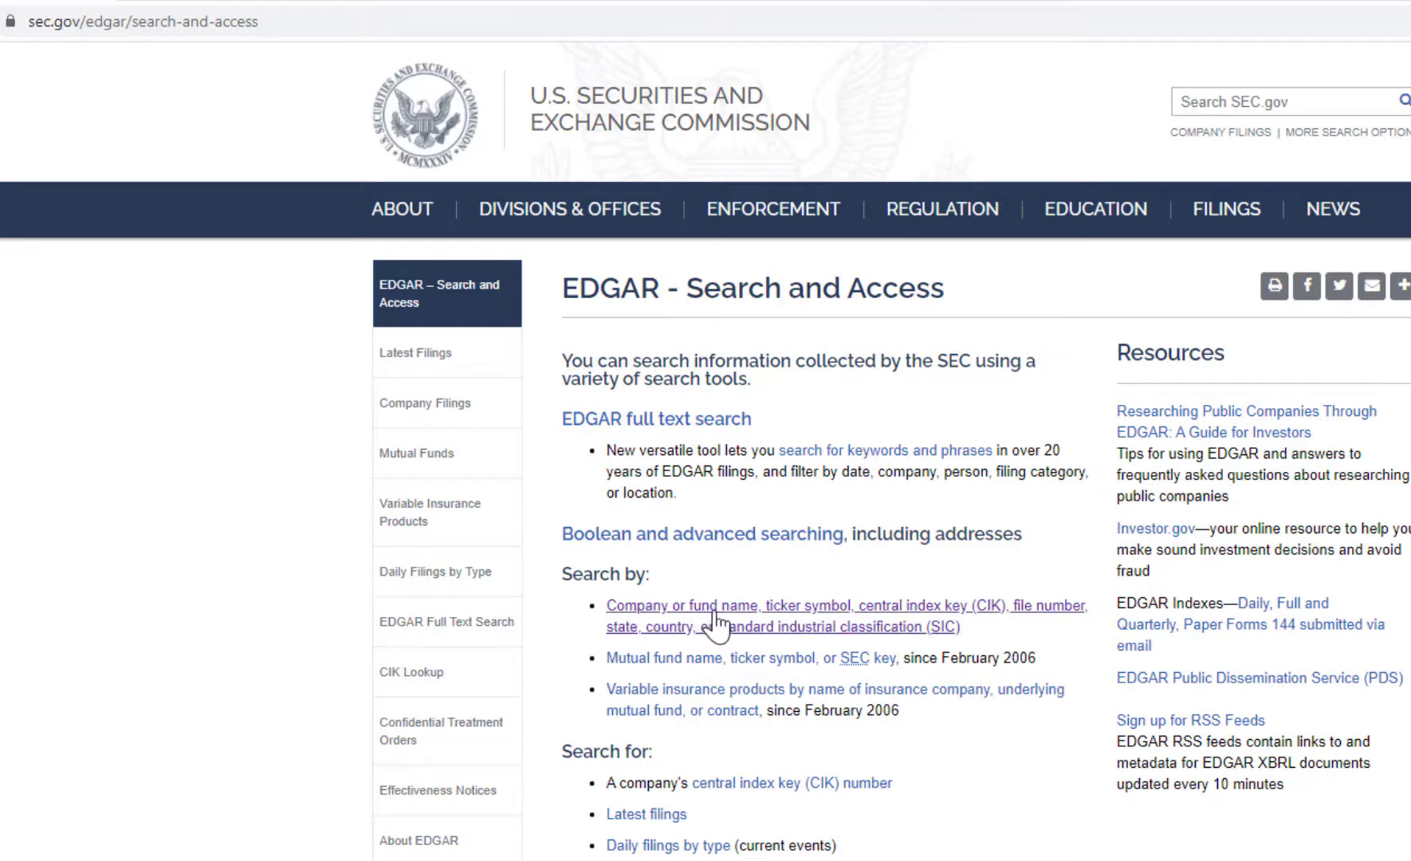
left_click(813, 616)
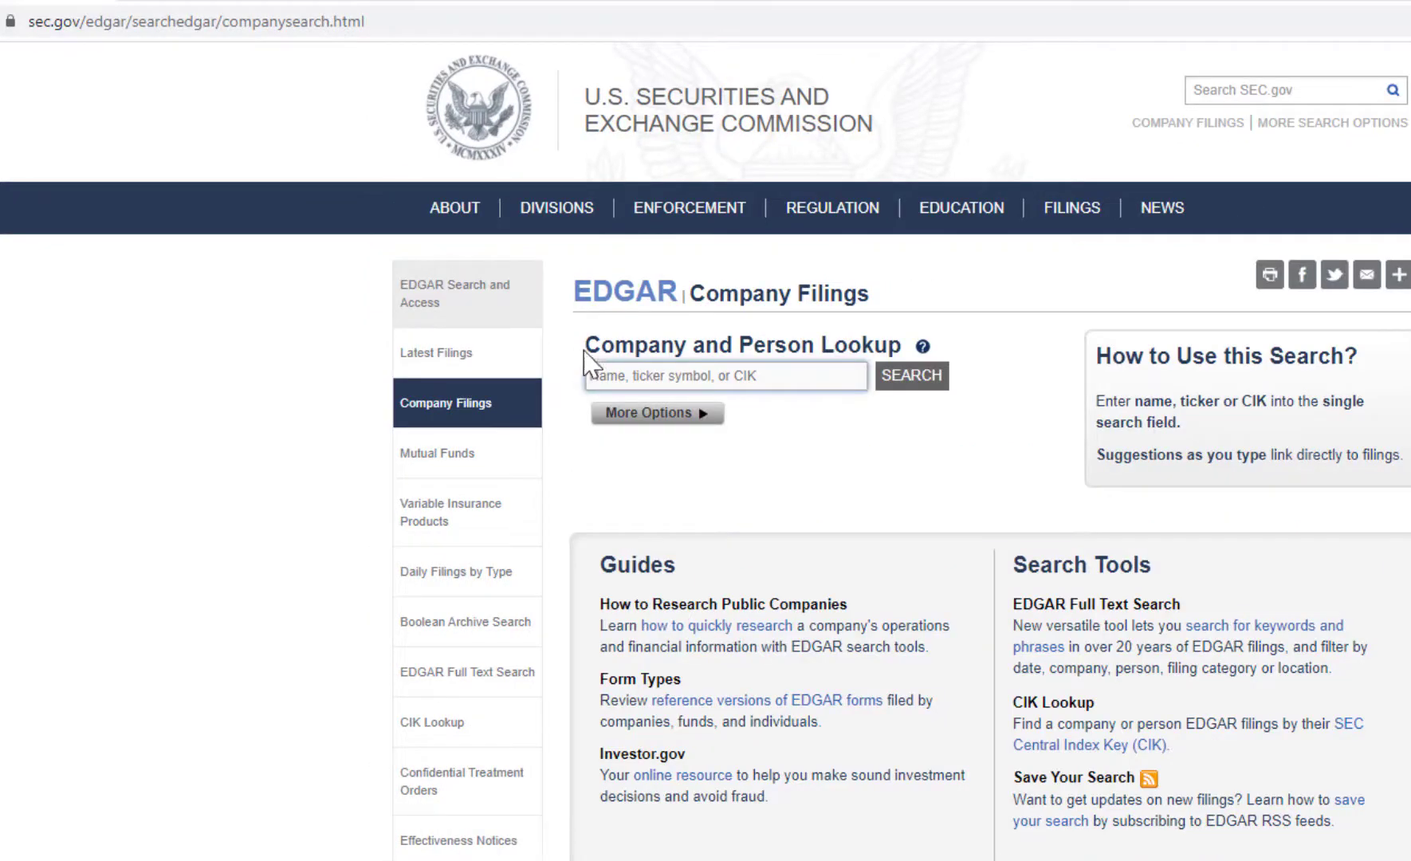
left_click(674, 372)
Look up 'facebook' and choose the Facebook Inc (FB) suggestion
left_click(675, 375)
left_click(953, 511)
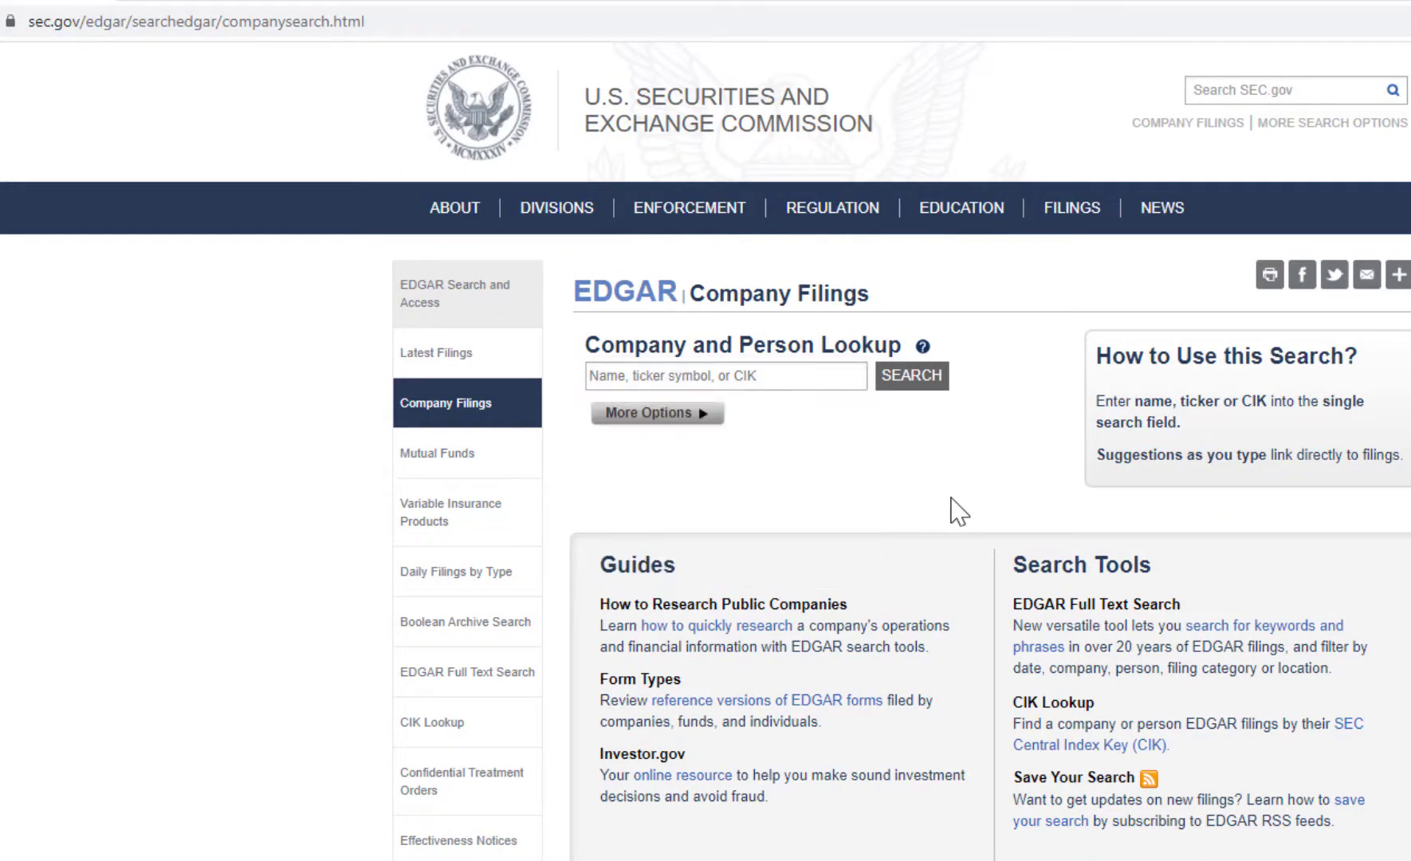
left_click(820, 385)
type("fa")
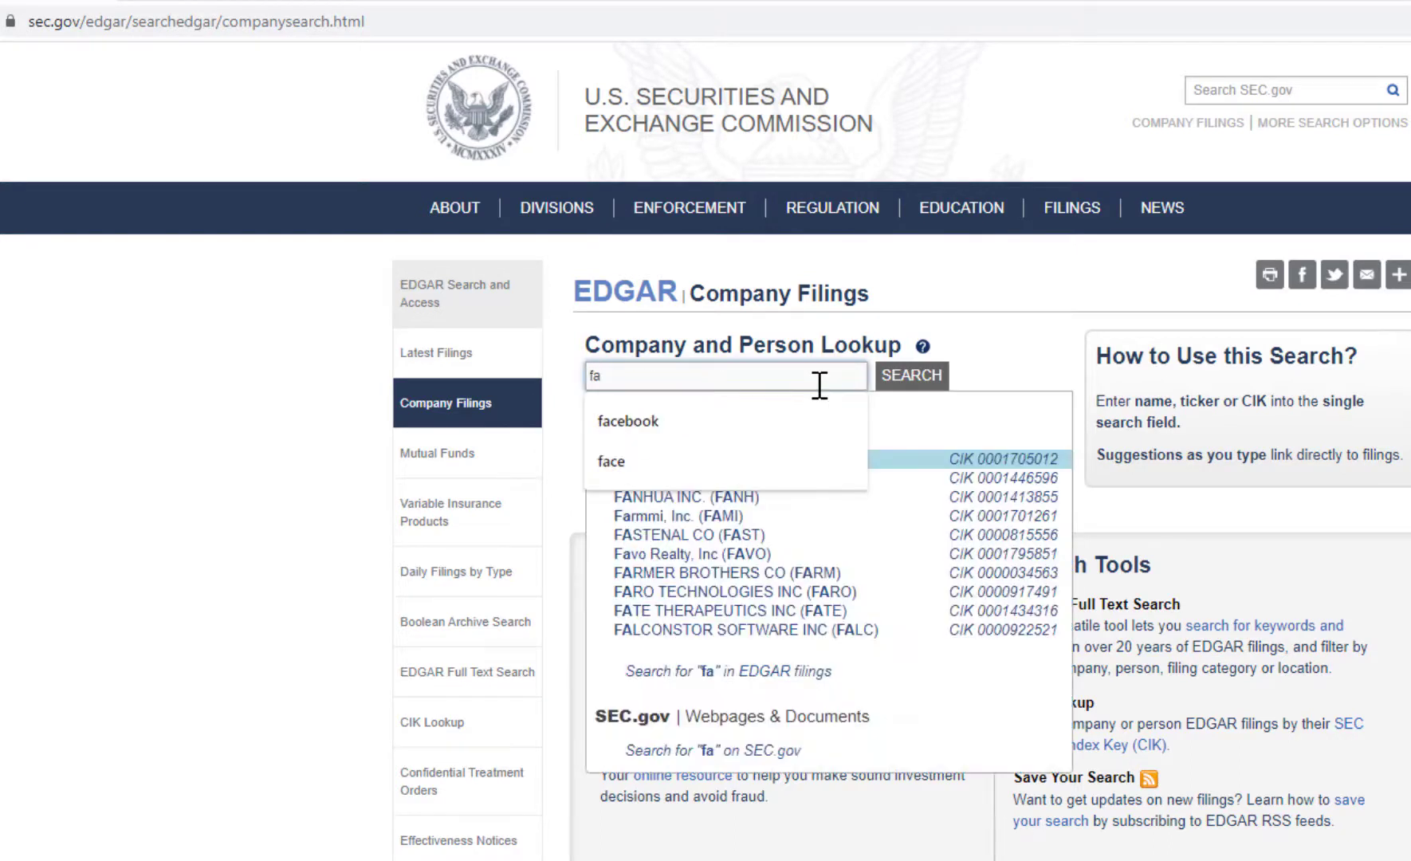
type("cebook")
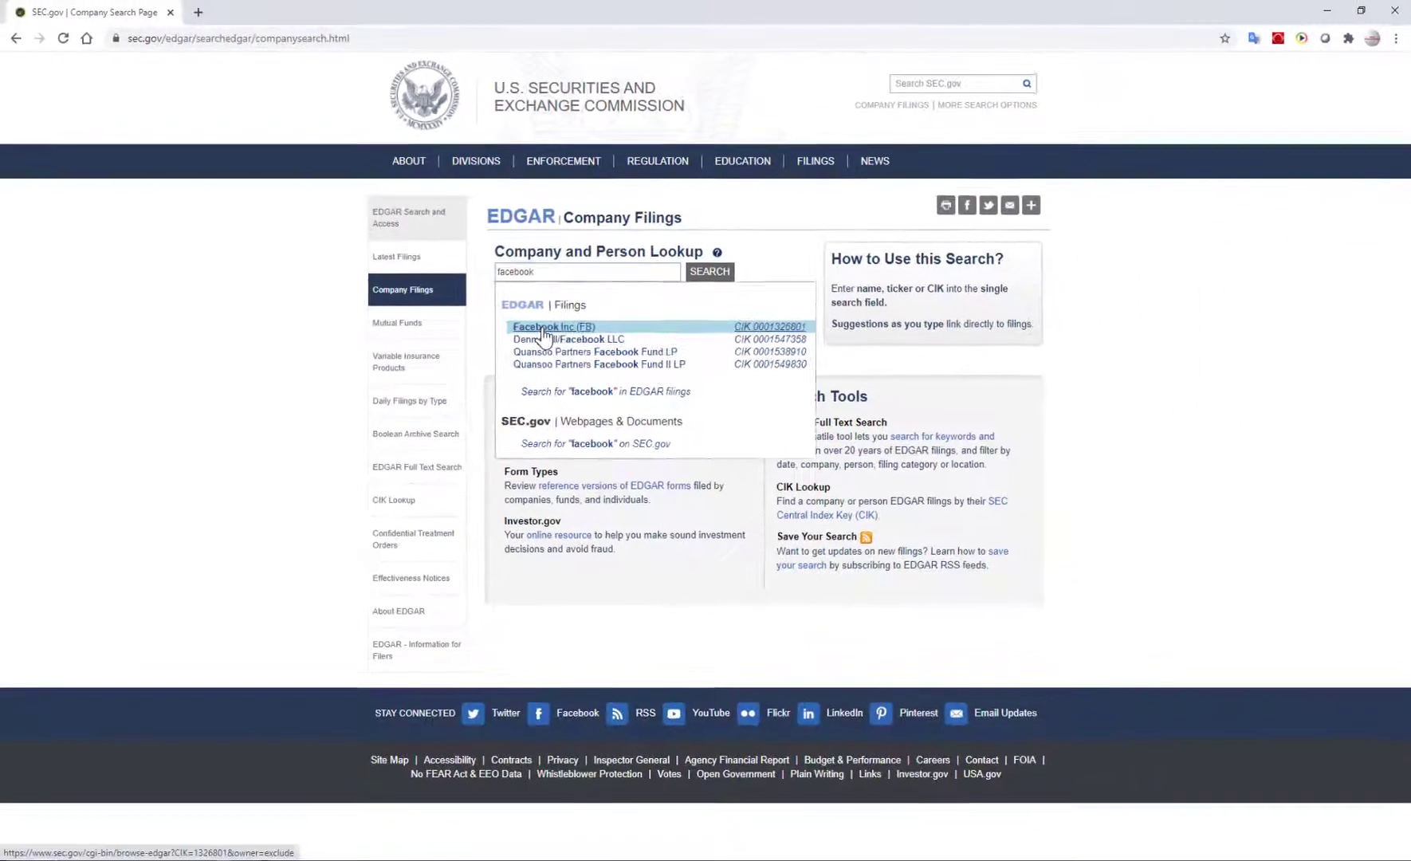
left_click(608, 404)
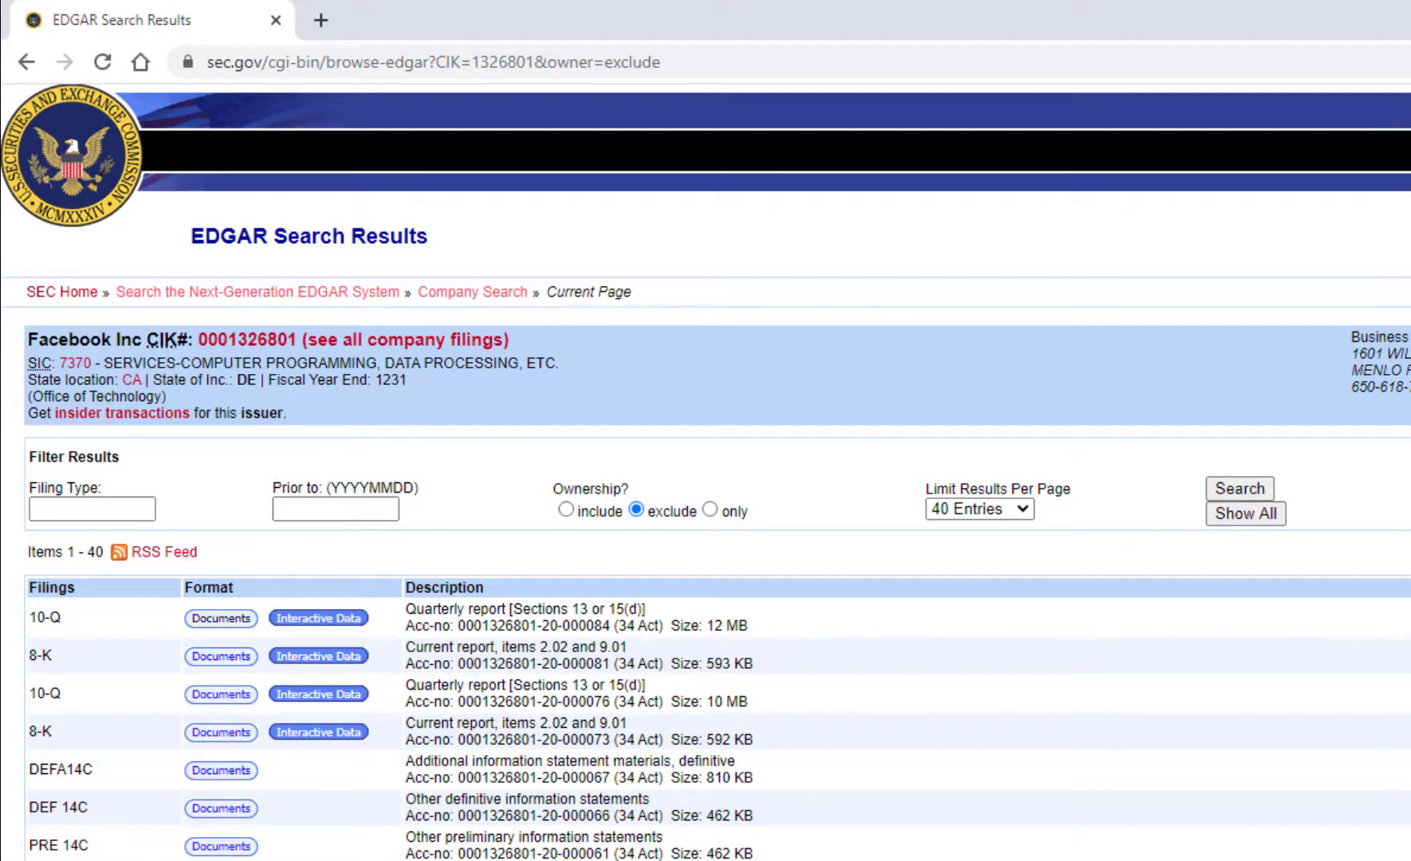
Filter Facebook's filings to Filing Type 10-k, keeping 40 entries per page
scroll(705, 478, "down", 7)
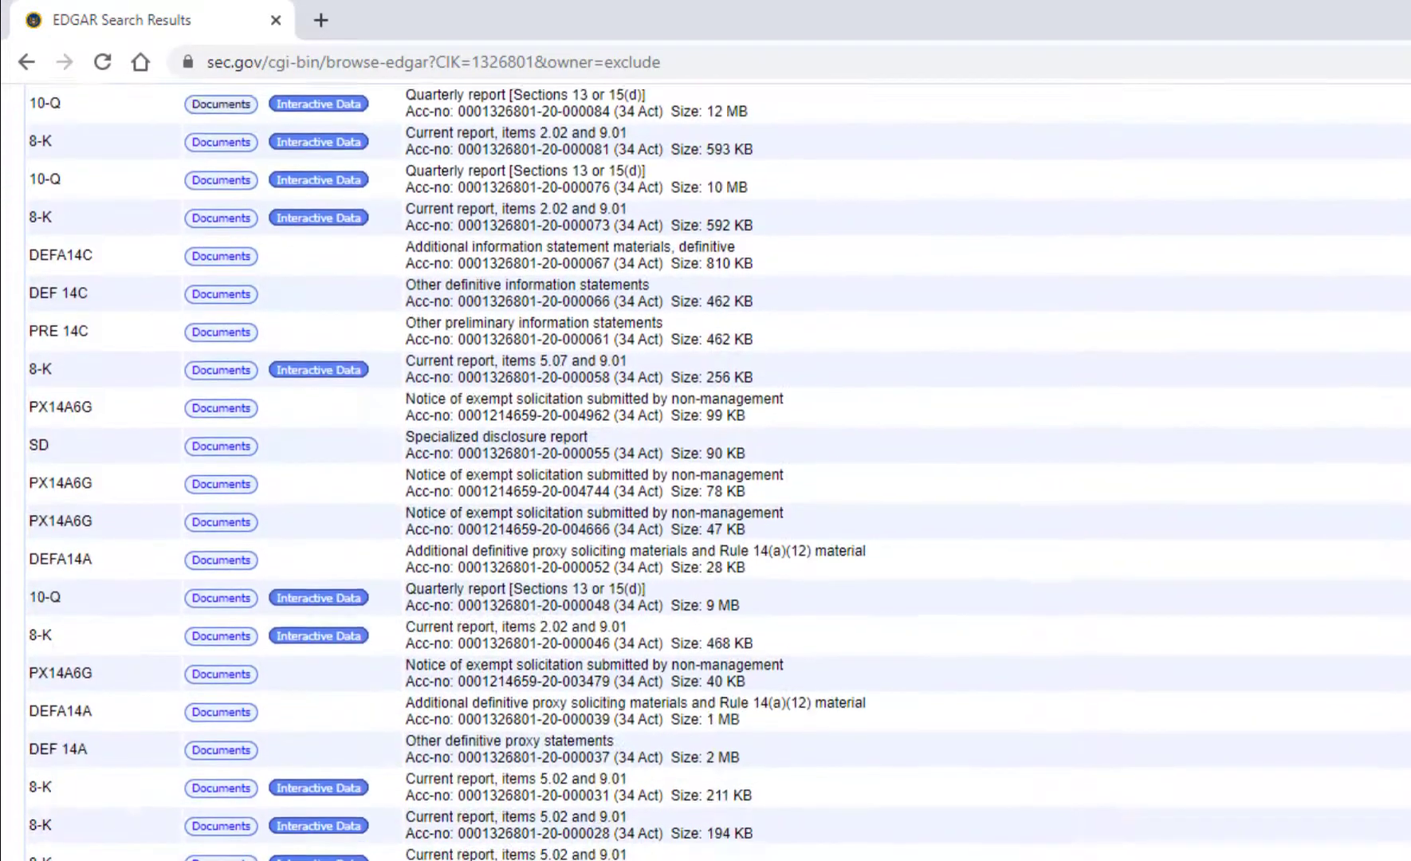
scroll(705, 478, "up", 7)
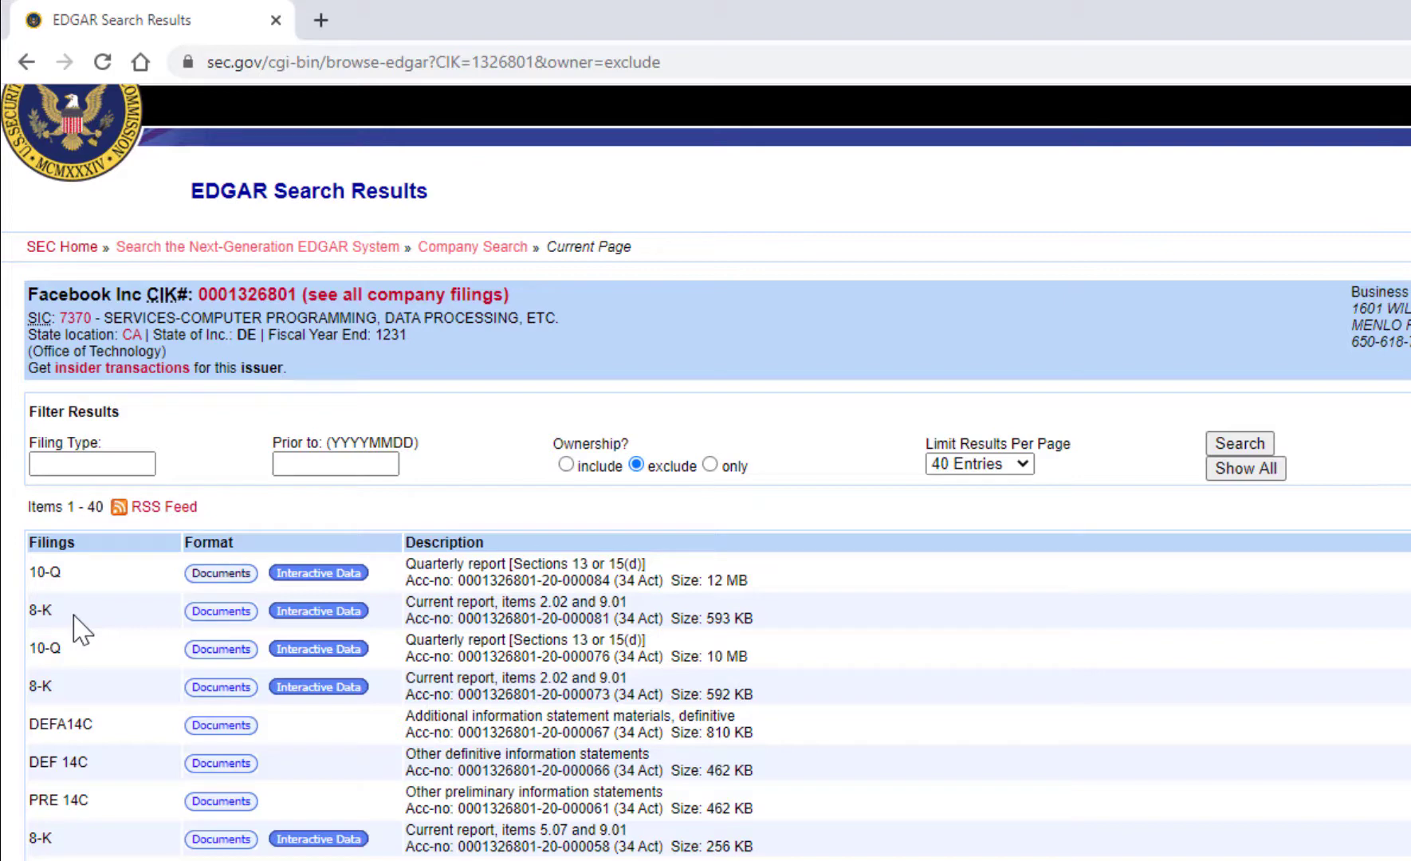
left_click(103, 464)
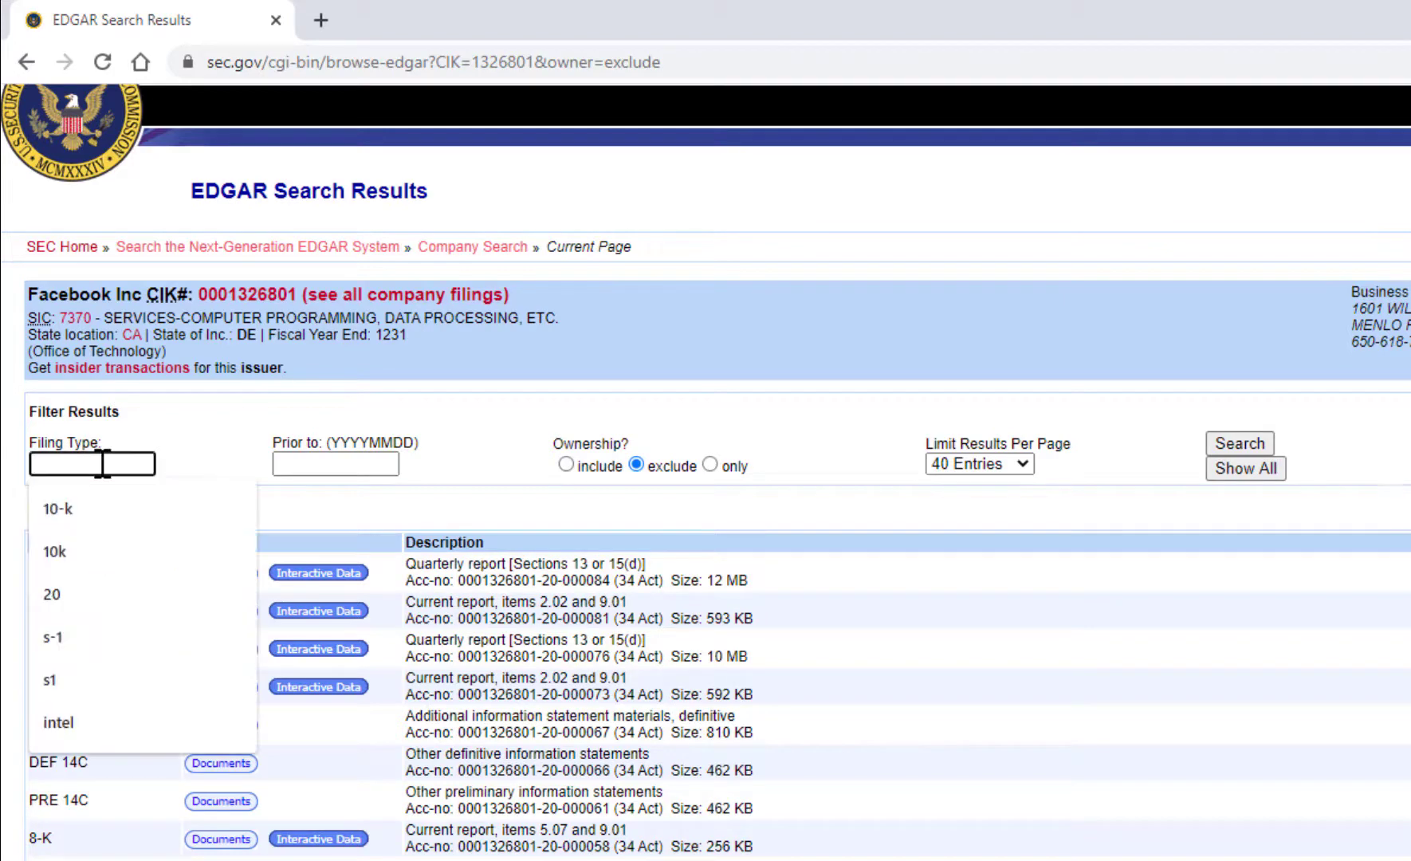
left_click(116, 520)
left_click_drag(72, 463, 7, 461)
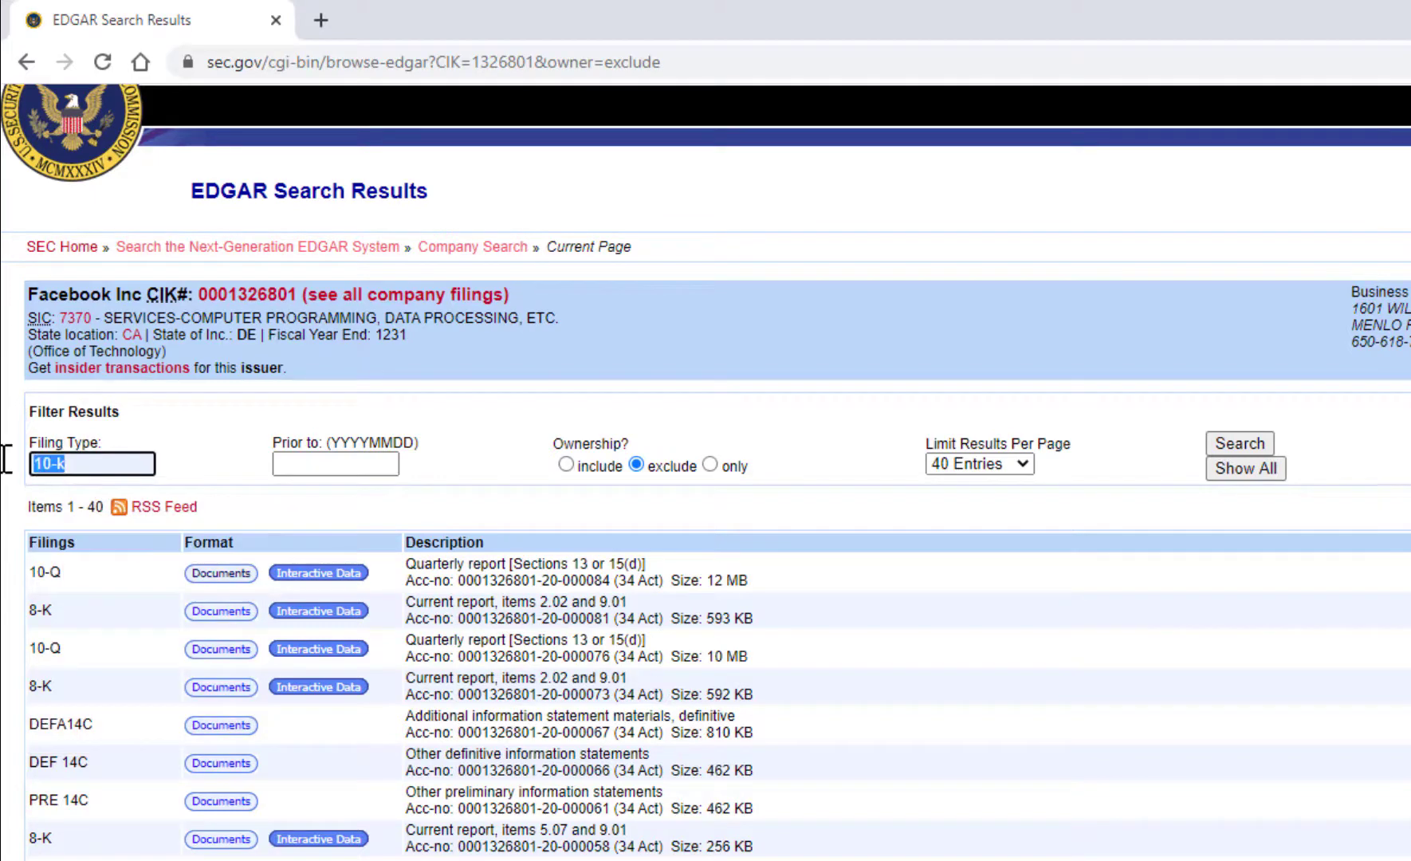
type("10-k")
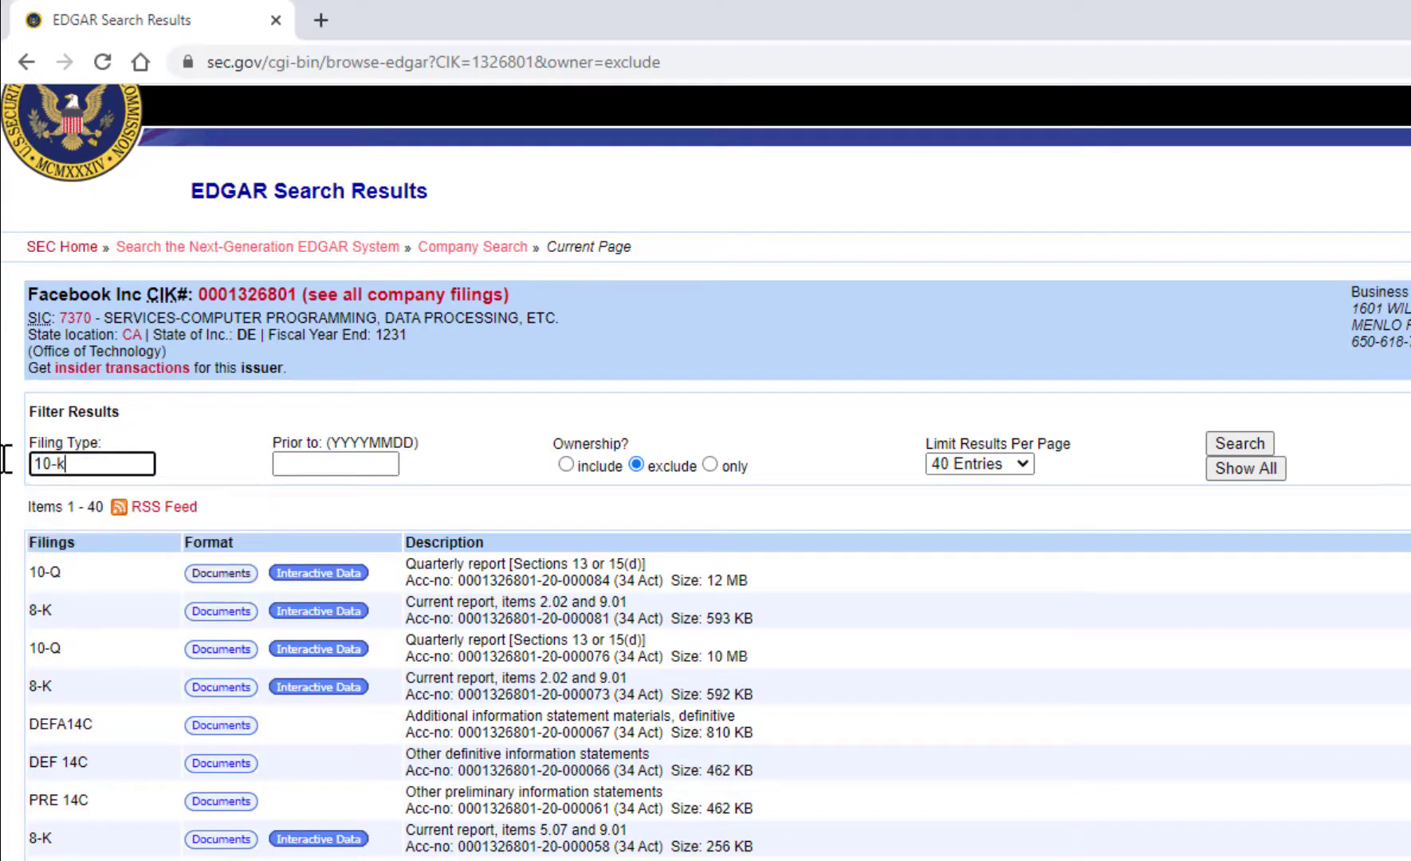
left_click(366, 462)
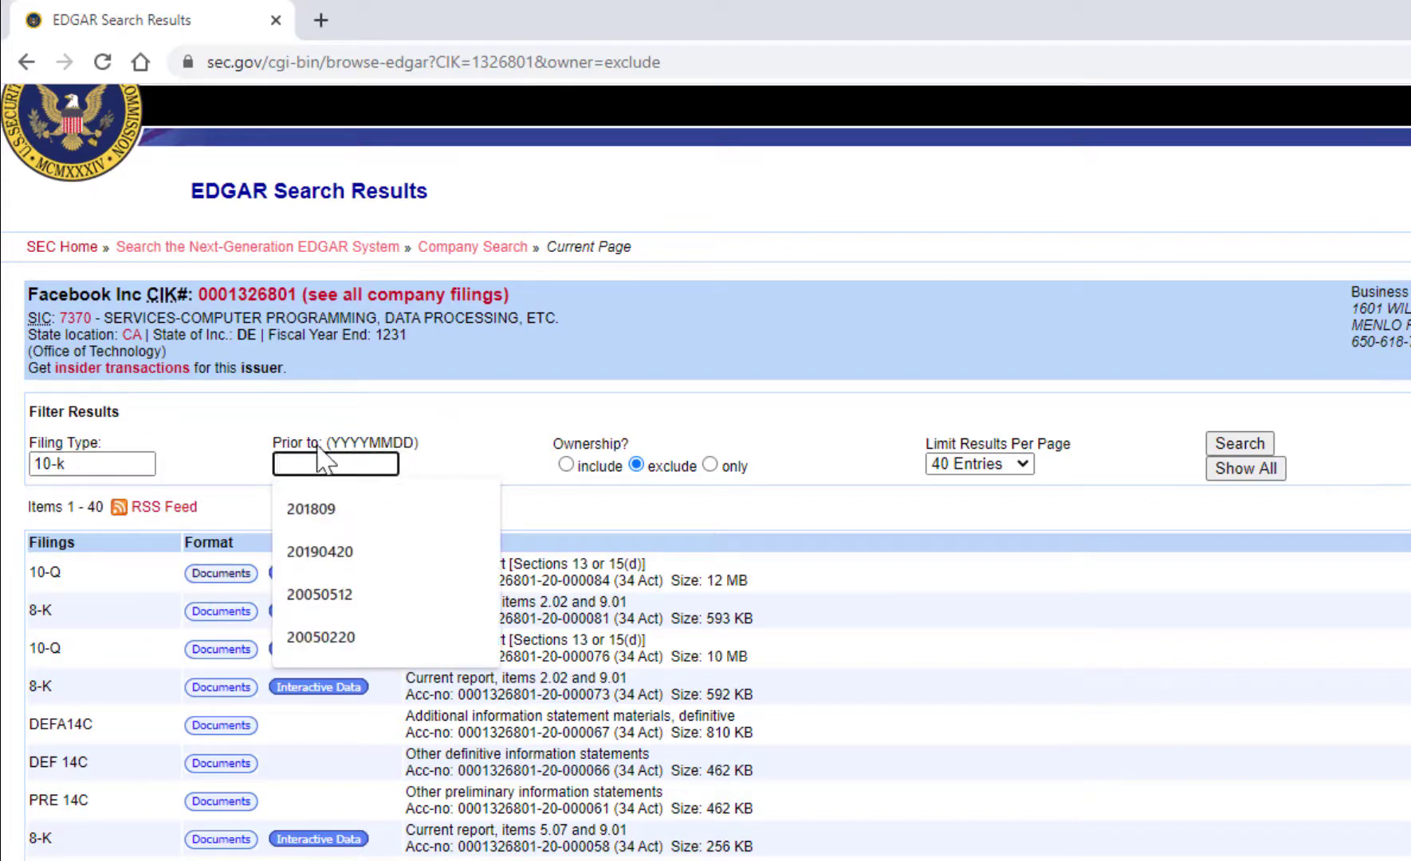
left_click(992, 474)
left_click(989, 467)
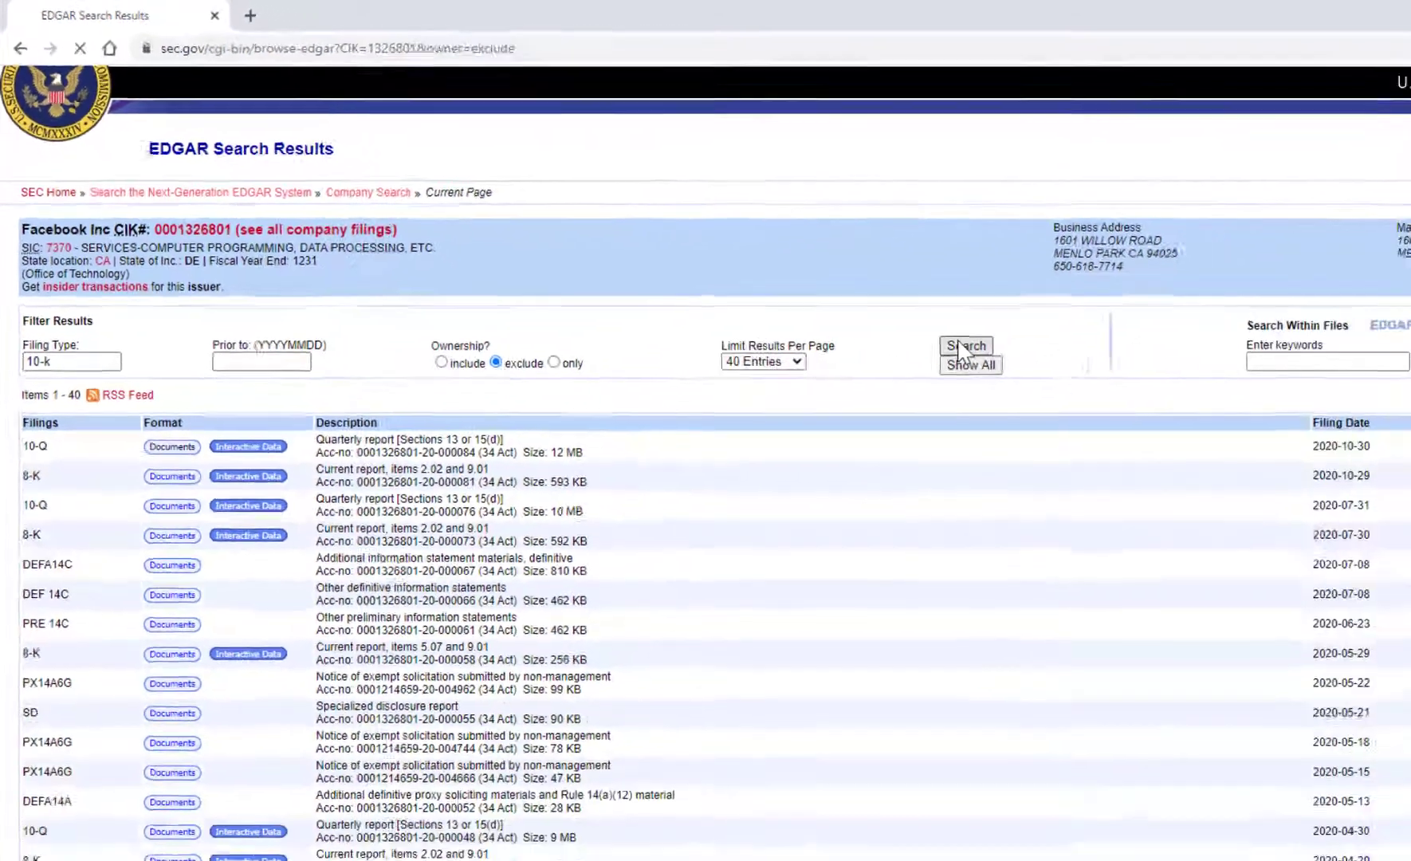
left_click(1220, 440)
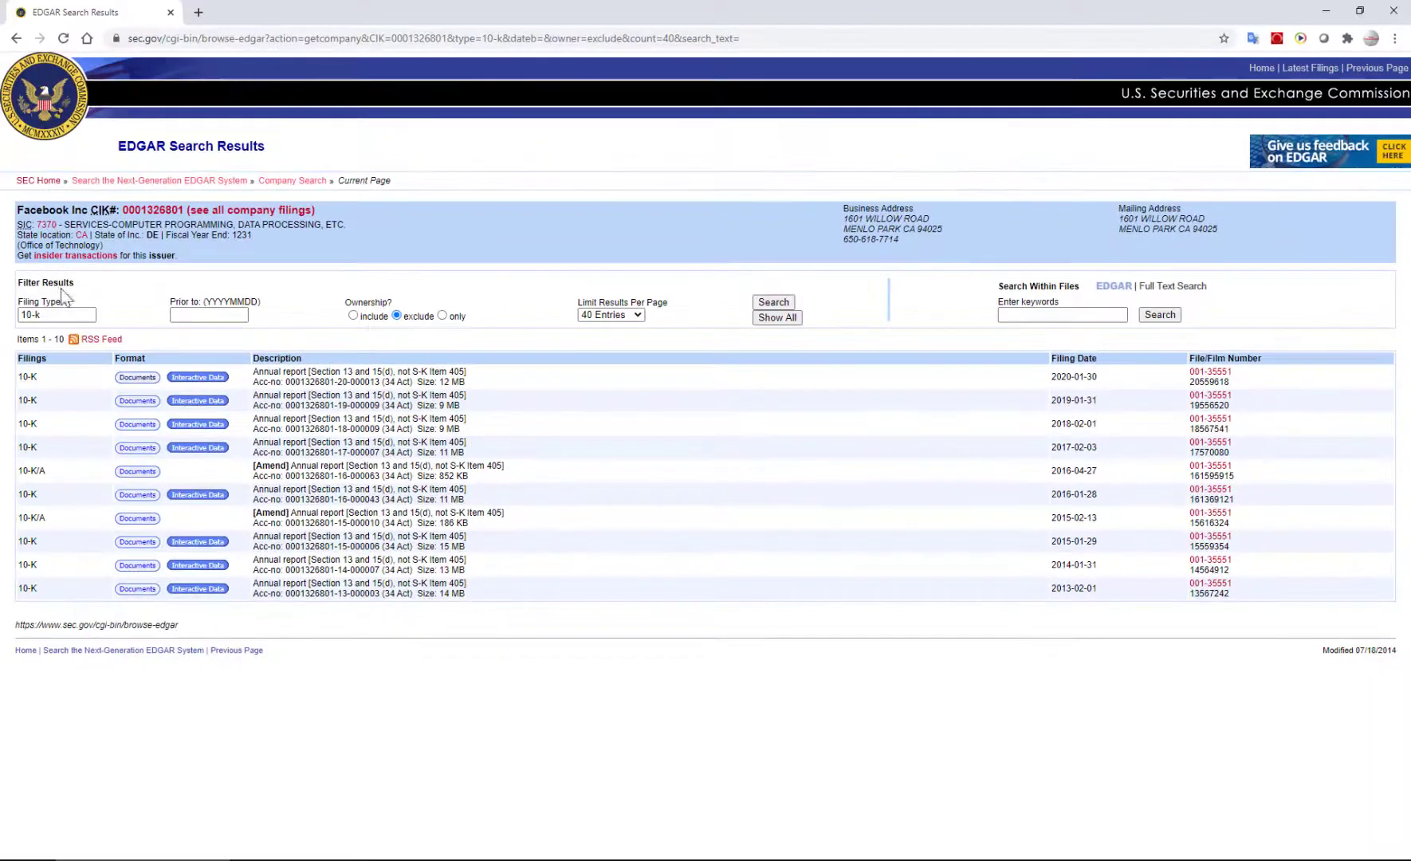
left_click(64, 307)
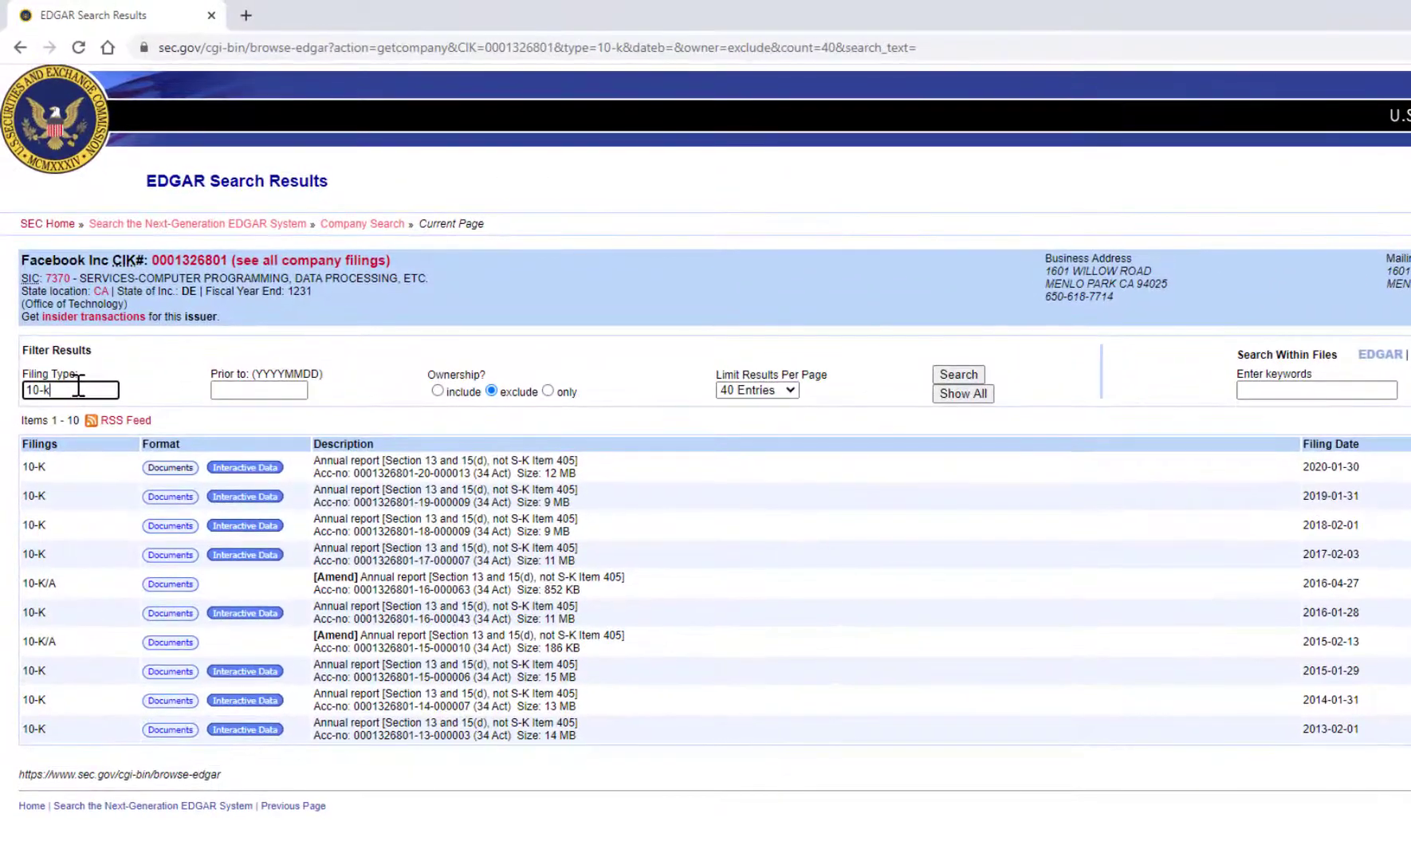
type("q")
key("Return")
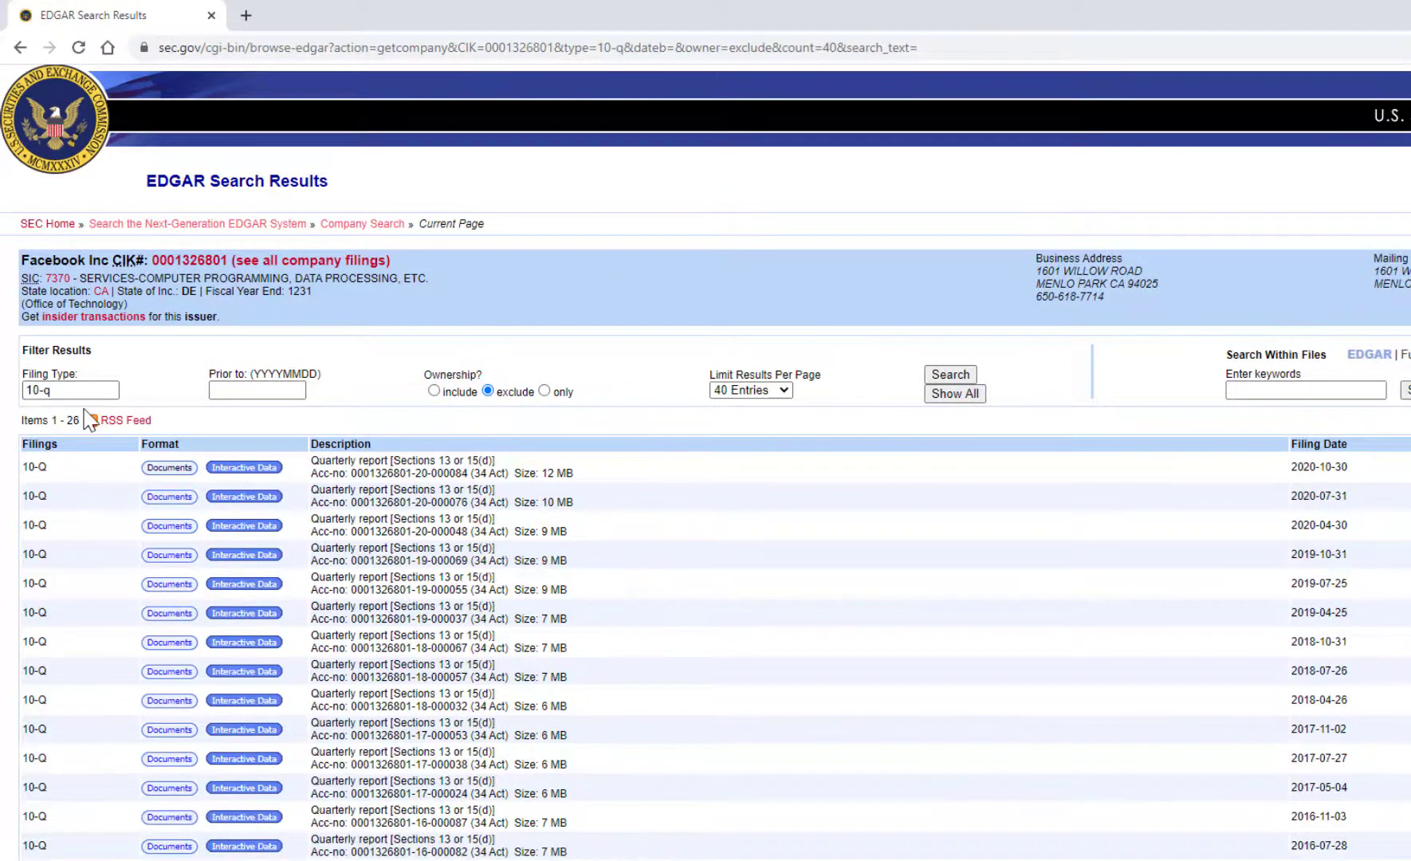
scroll(47, 739, "down", 3)
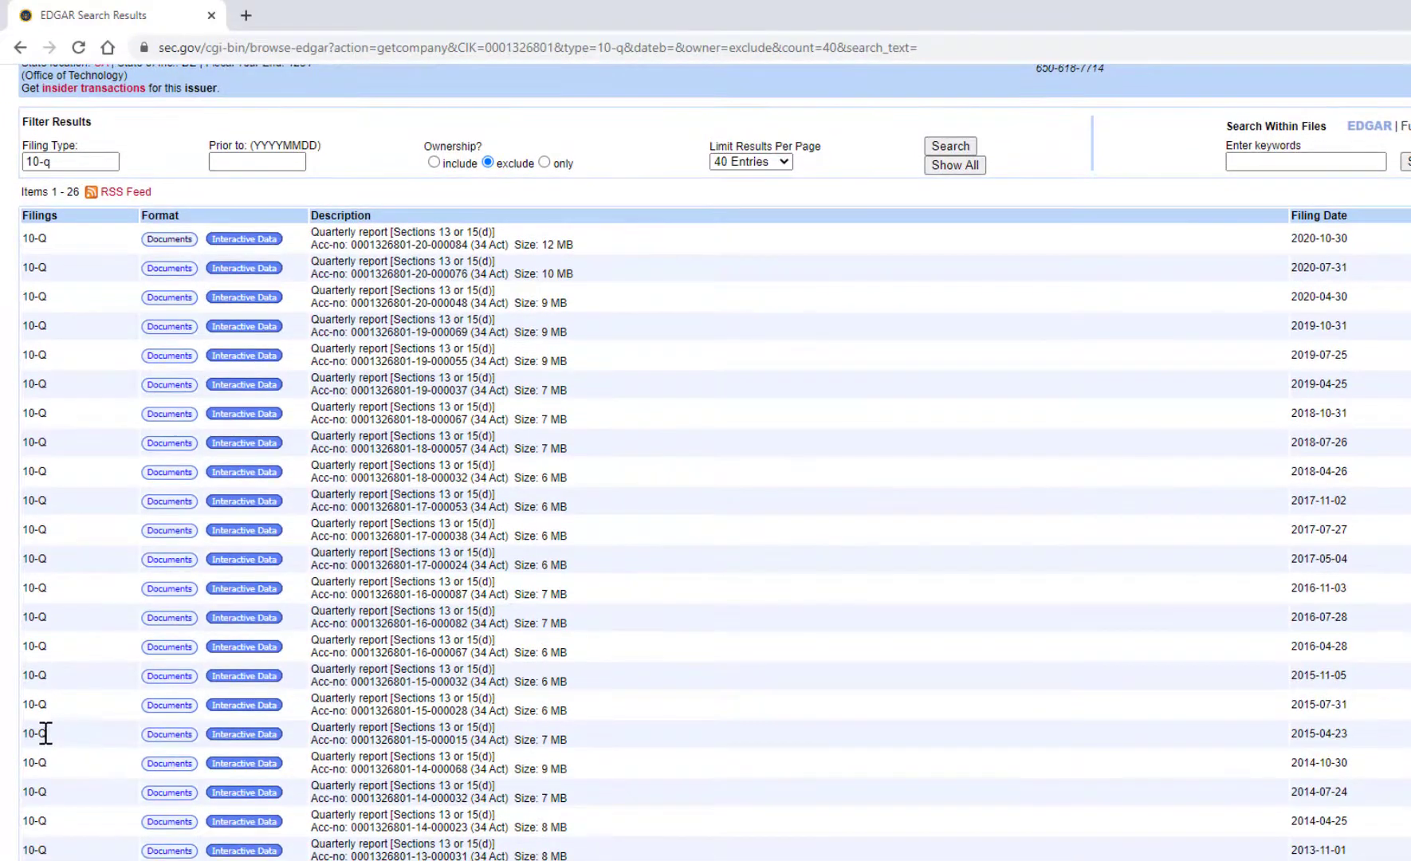
scroll(47, 738, "up", 3)
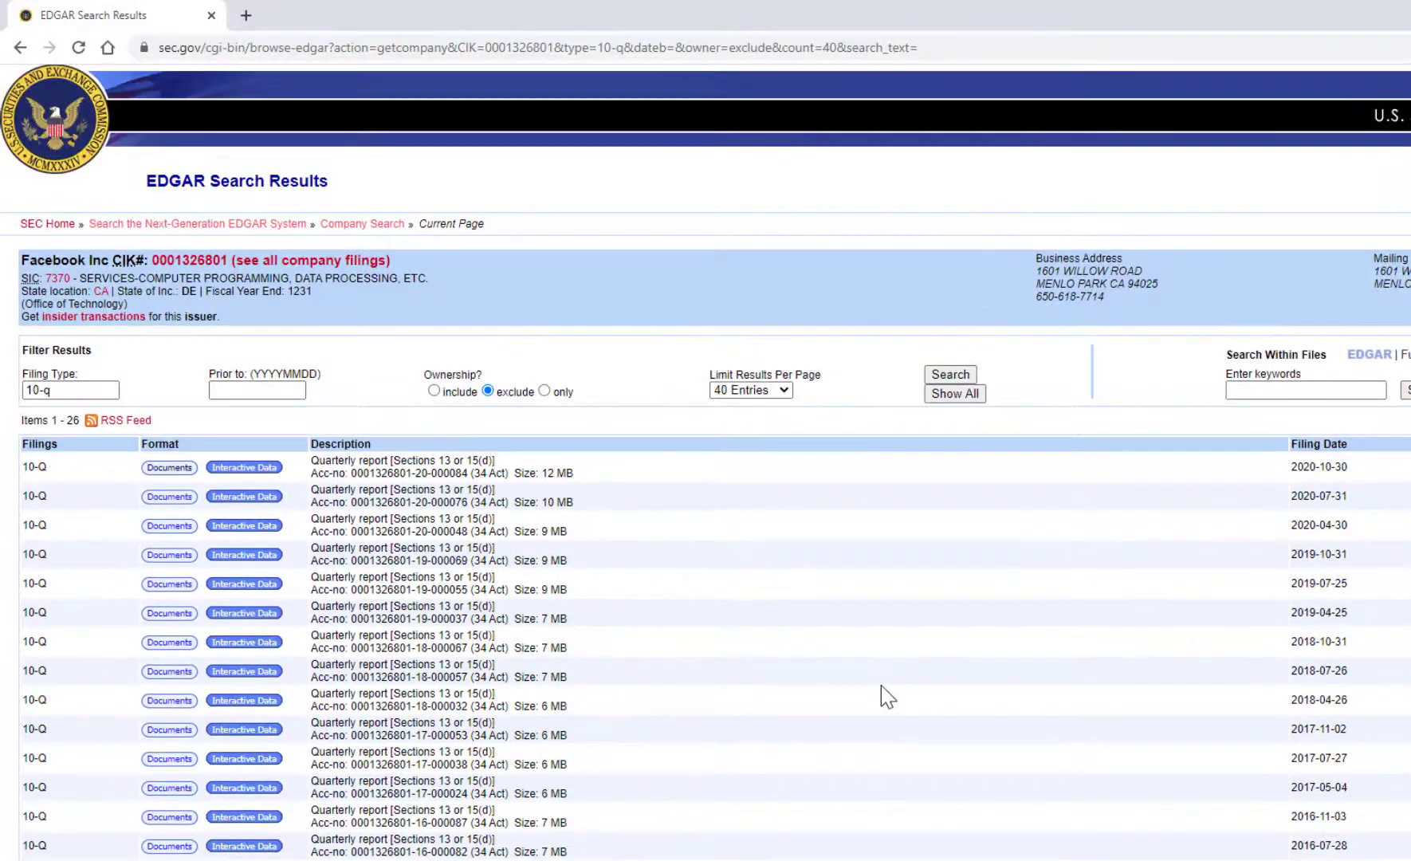
left_click(60, 388)
key("BackSpace")
type("k")
key("Return")
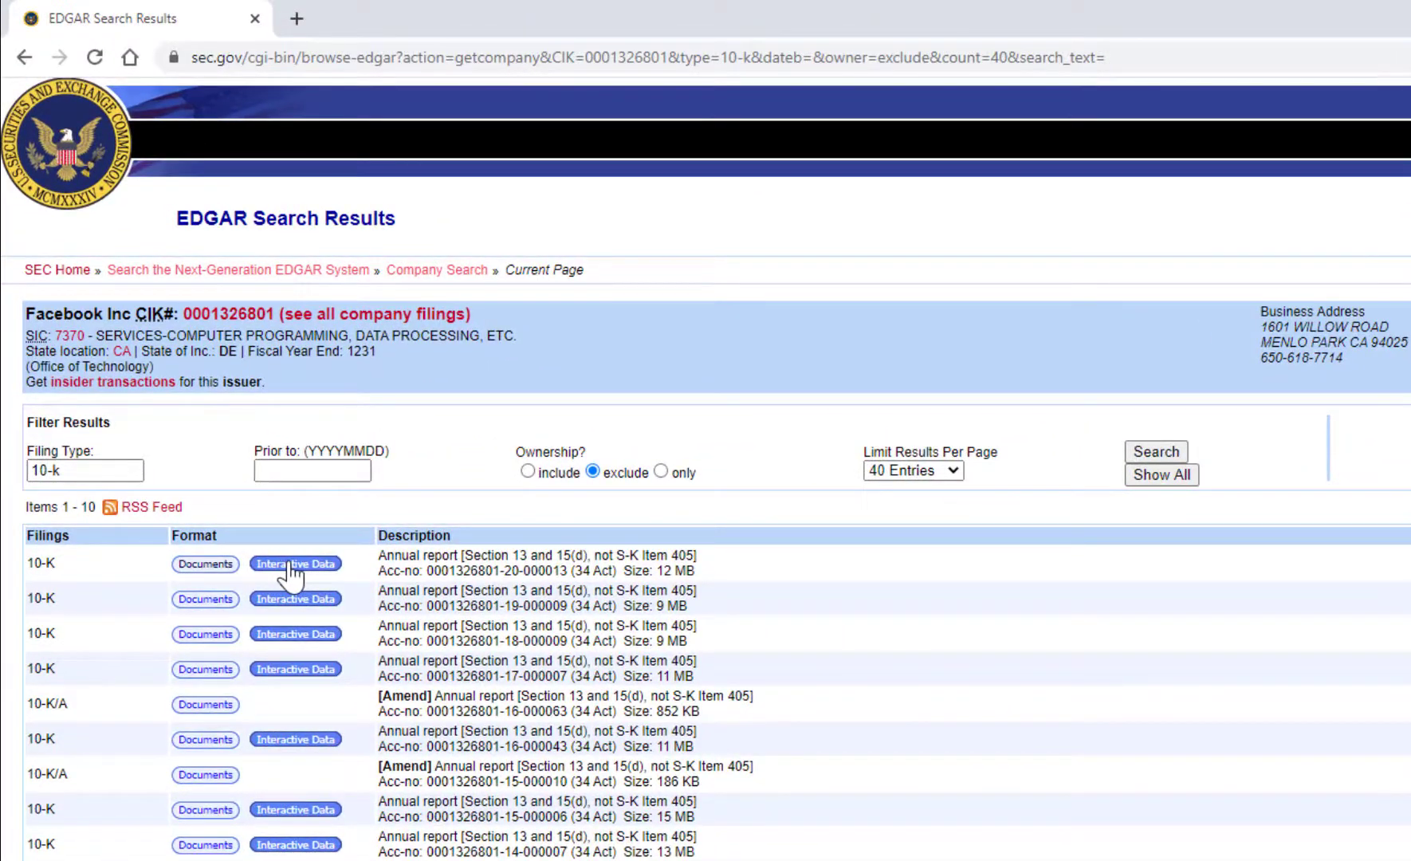
View the latest 10-K's balance sheets, income and cash flow statements in Interactive Data
left_click(293, 564)
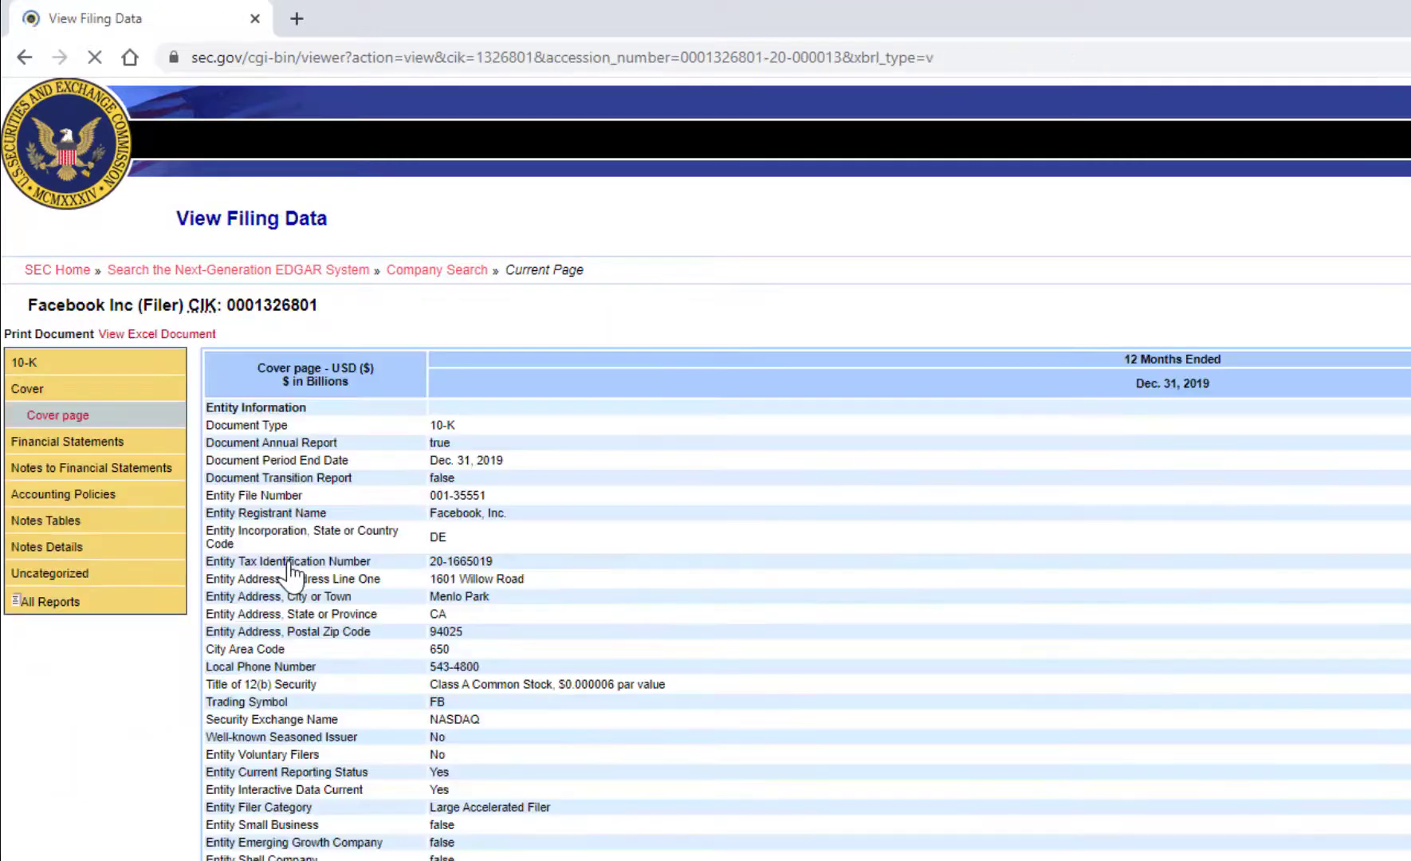
left_click(108, 441)
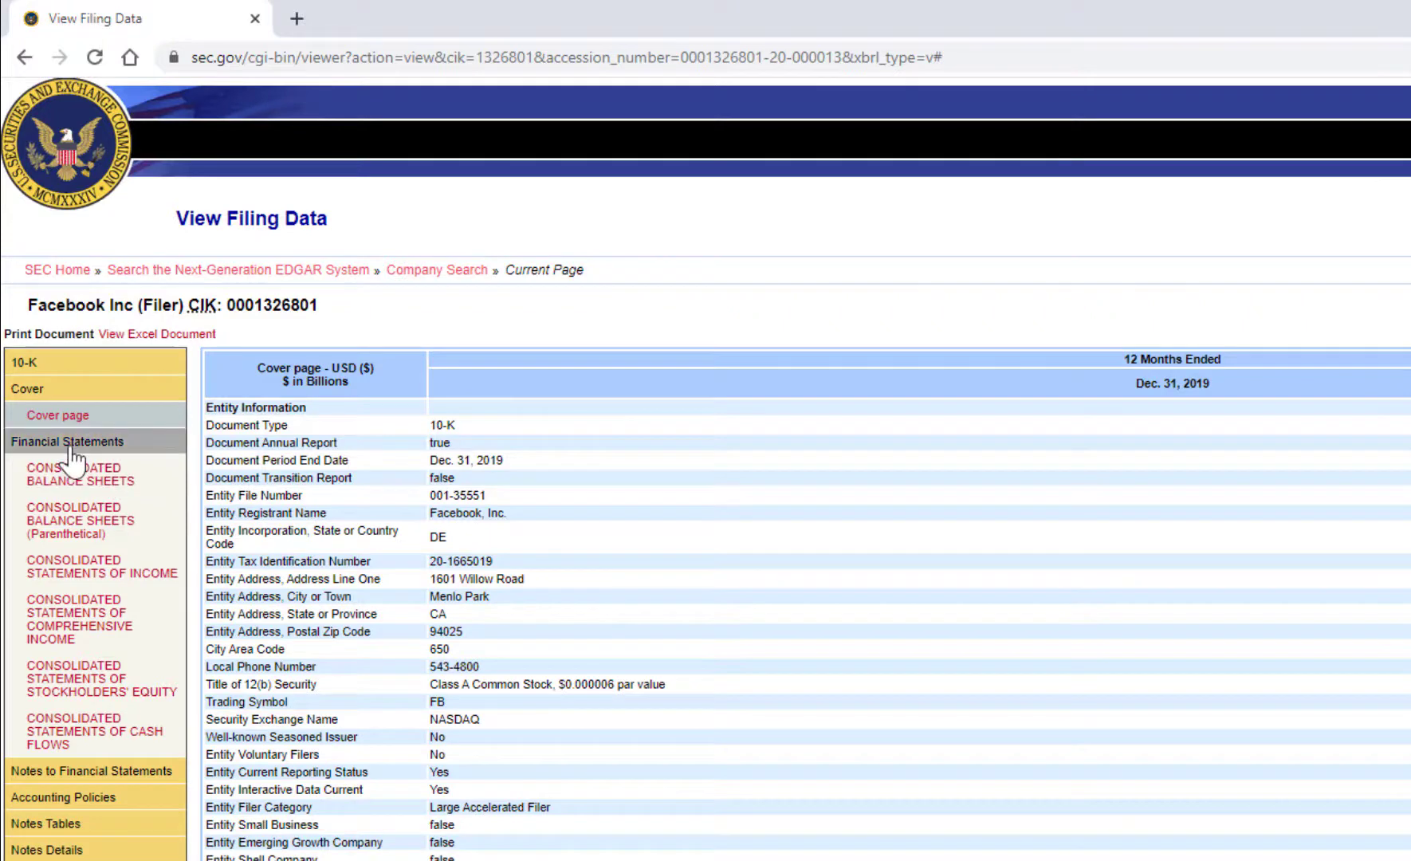
left_click(83, 481)
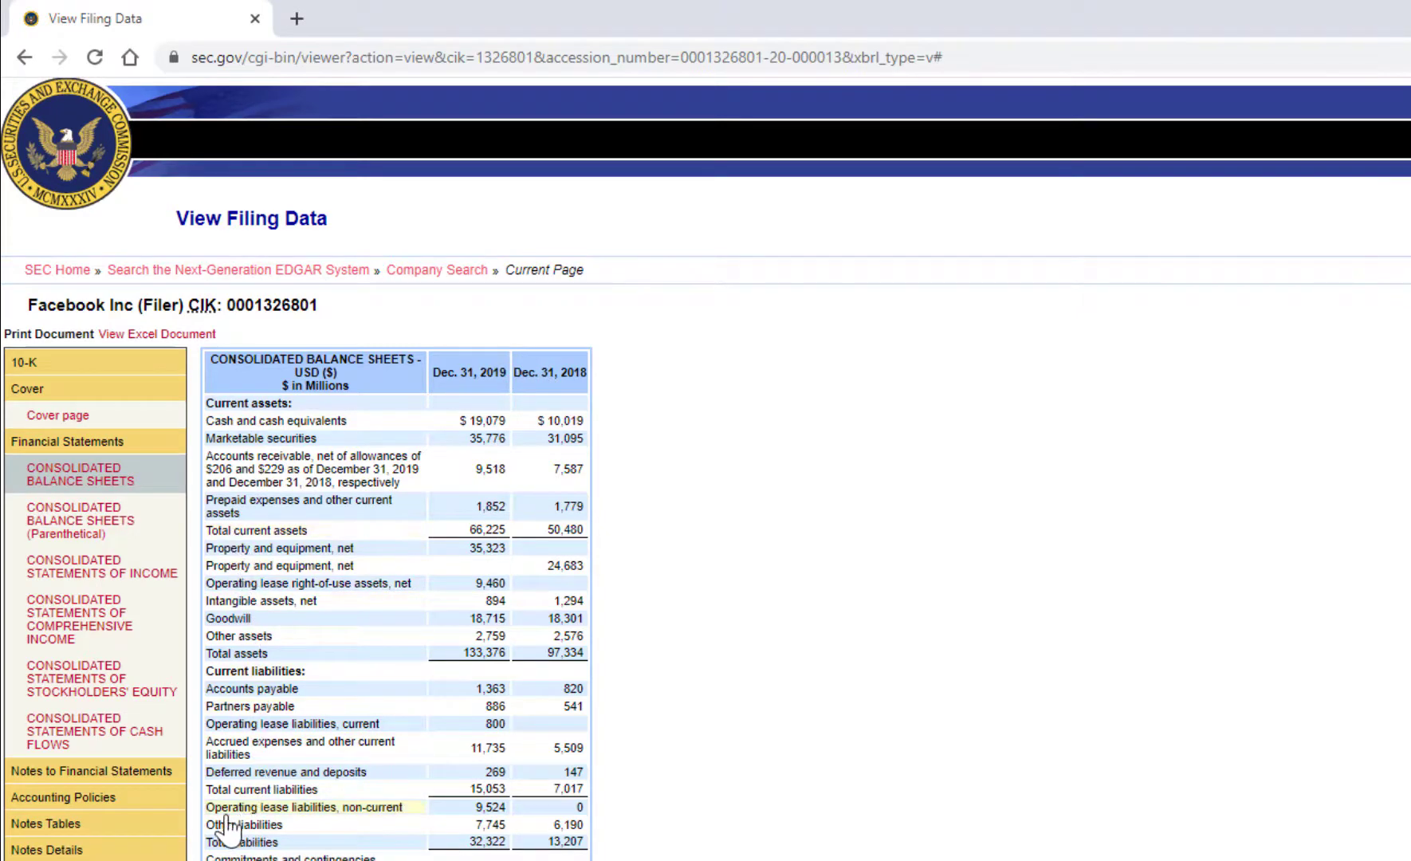
left_click(72, 571)
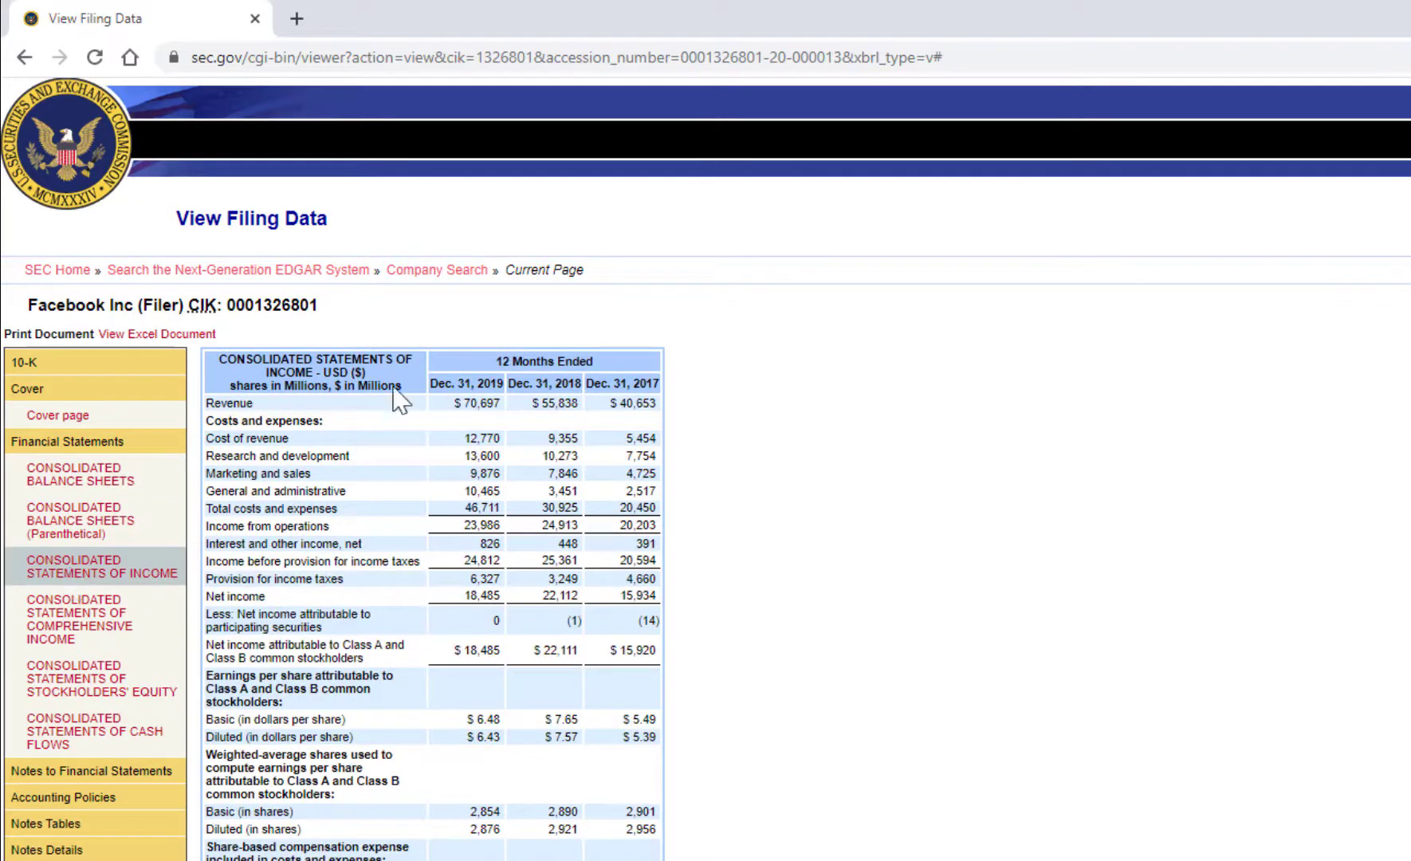
left_click(88, 731)
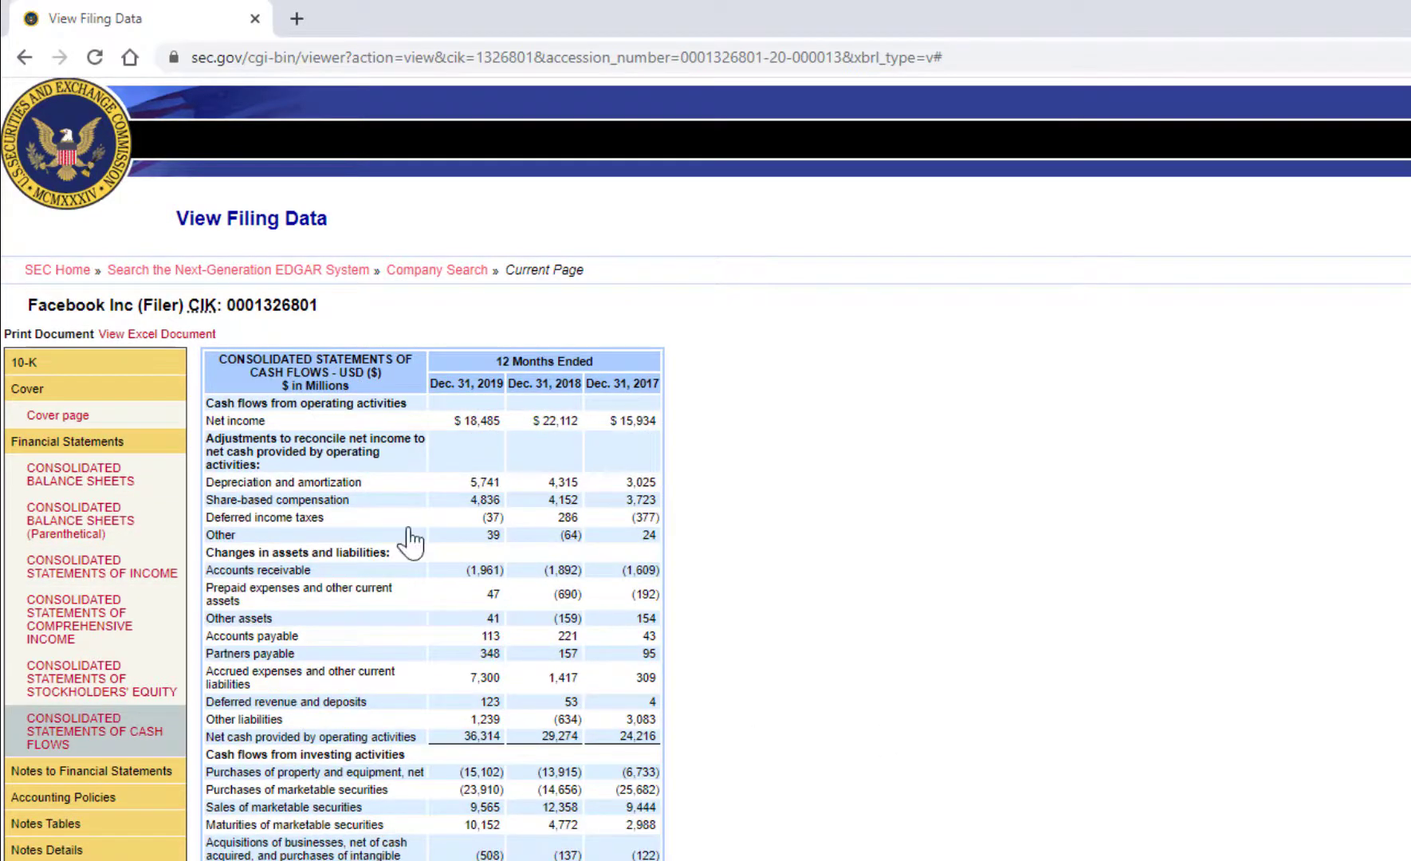
Save the filing's Excel report as Financial_Report (2).xlsx in Downloads
left_click(153, 335)
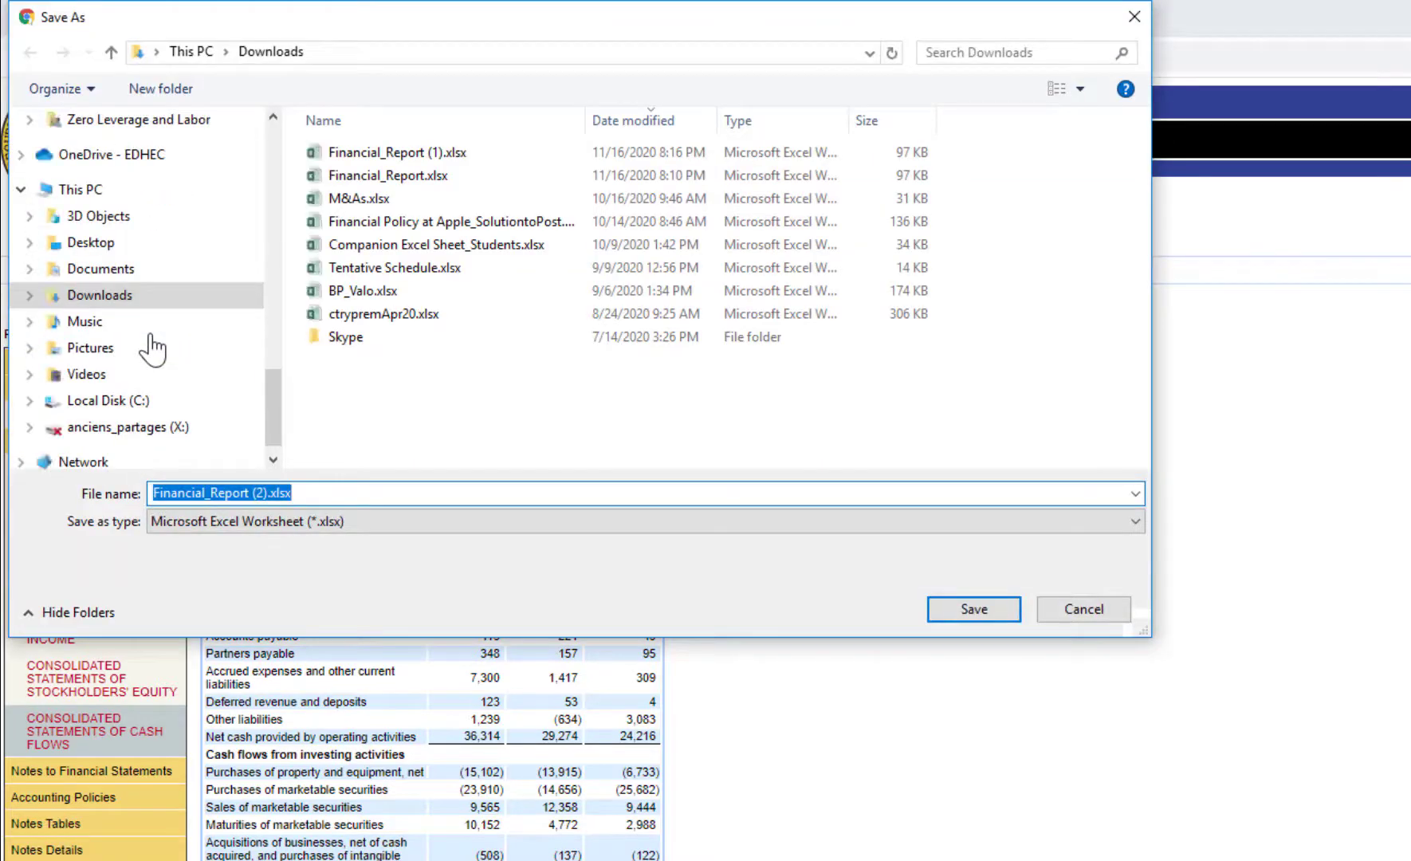
left_click(971, 611)
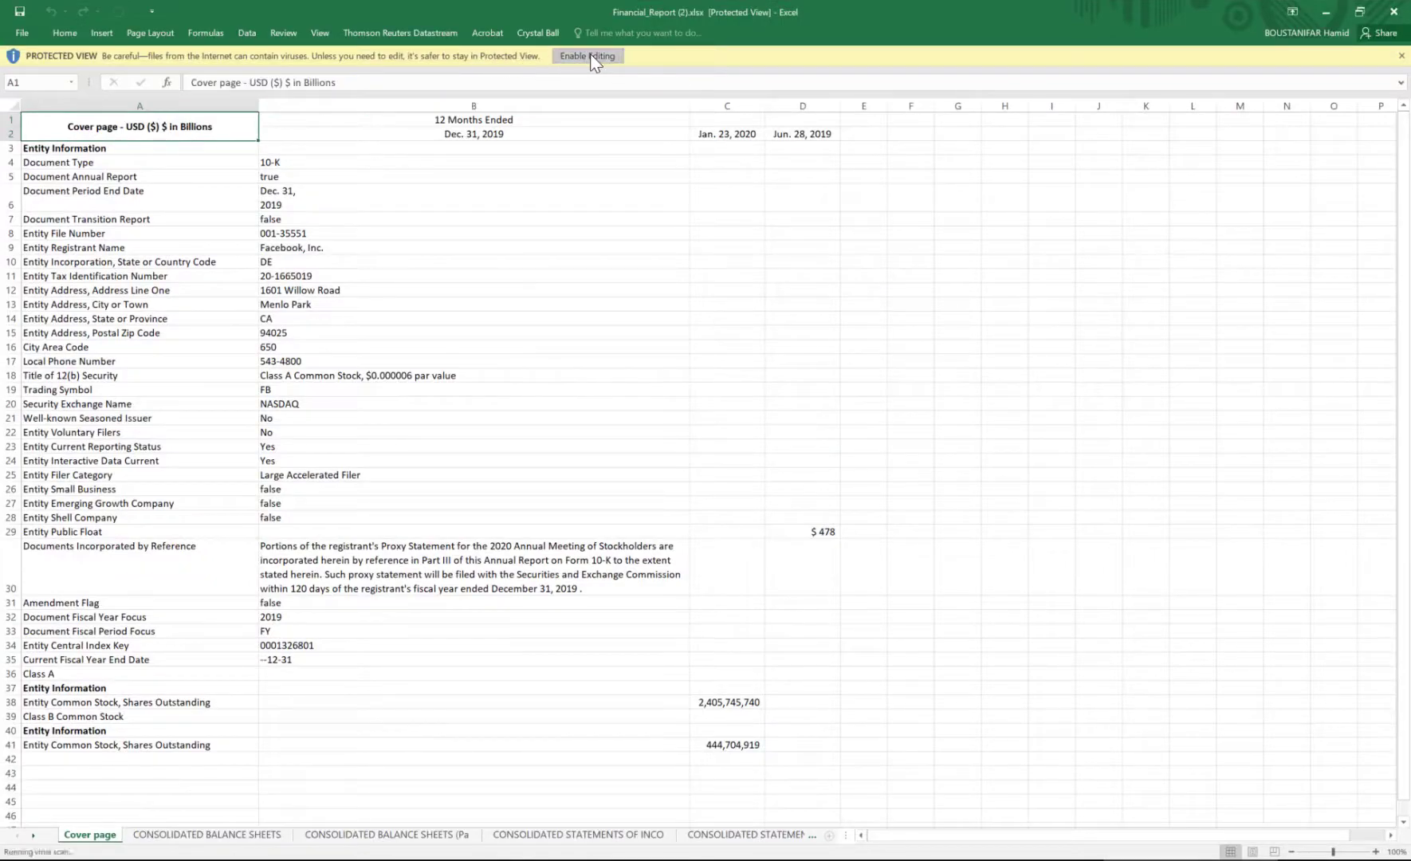
Enable editing, then select the Document Type (10-K) and period end date (Dec. 31, 2019) cells
left_click(590, 55)
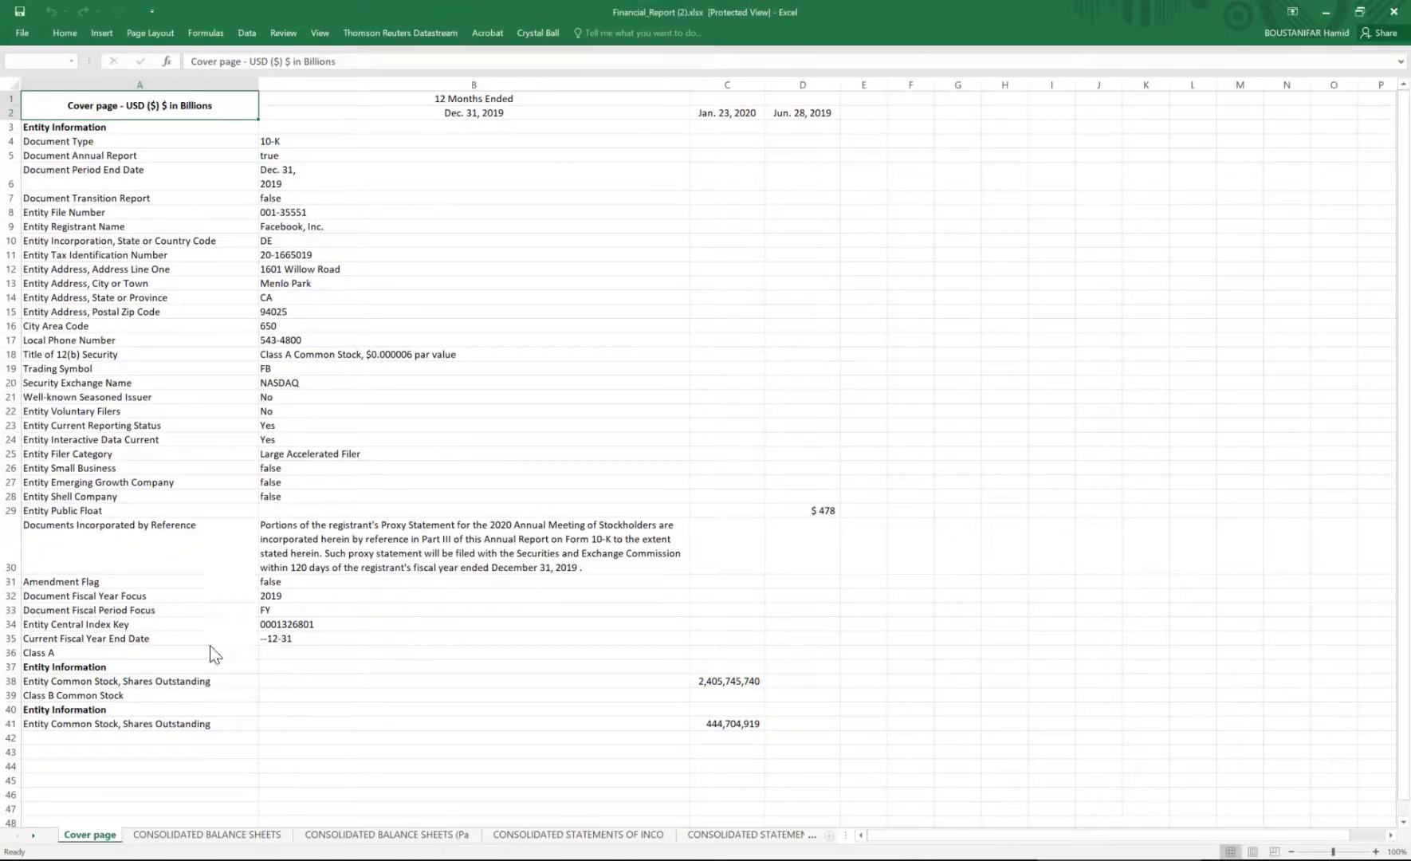
left_click_drag(103, 203, 283, 199)
left_click(283, 198)
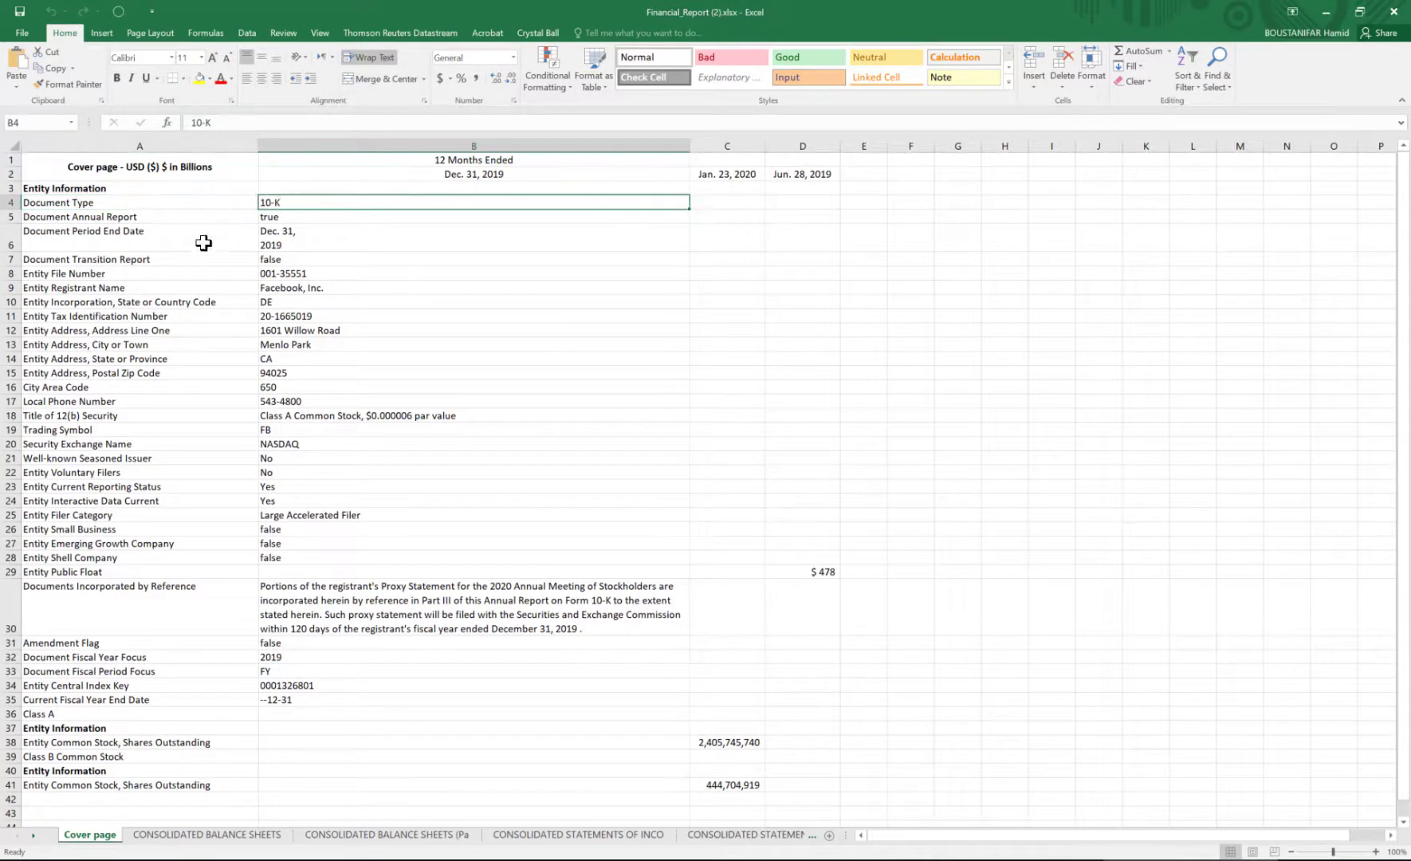
left_click_drag(125, 241, 292, 236)
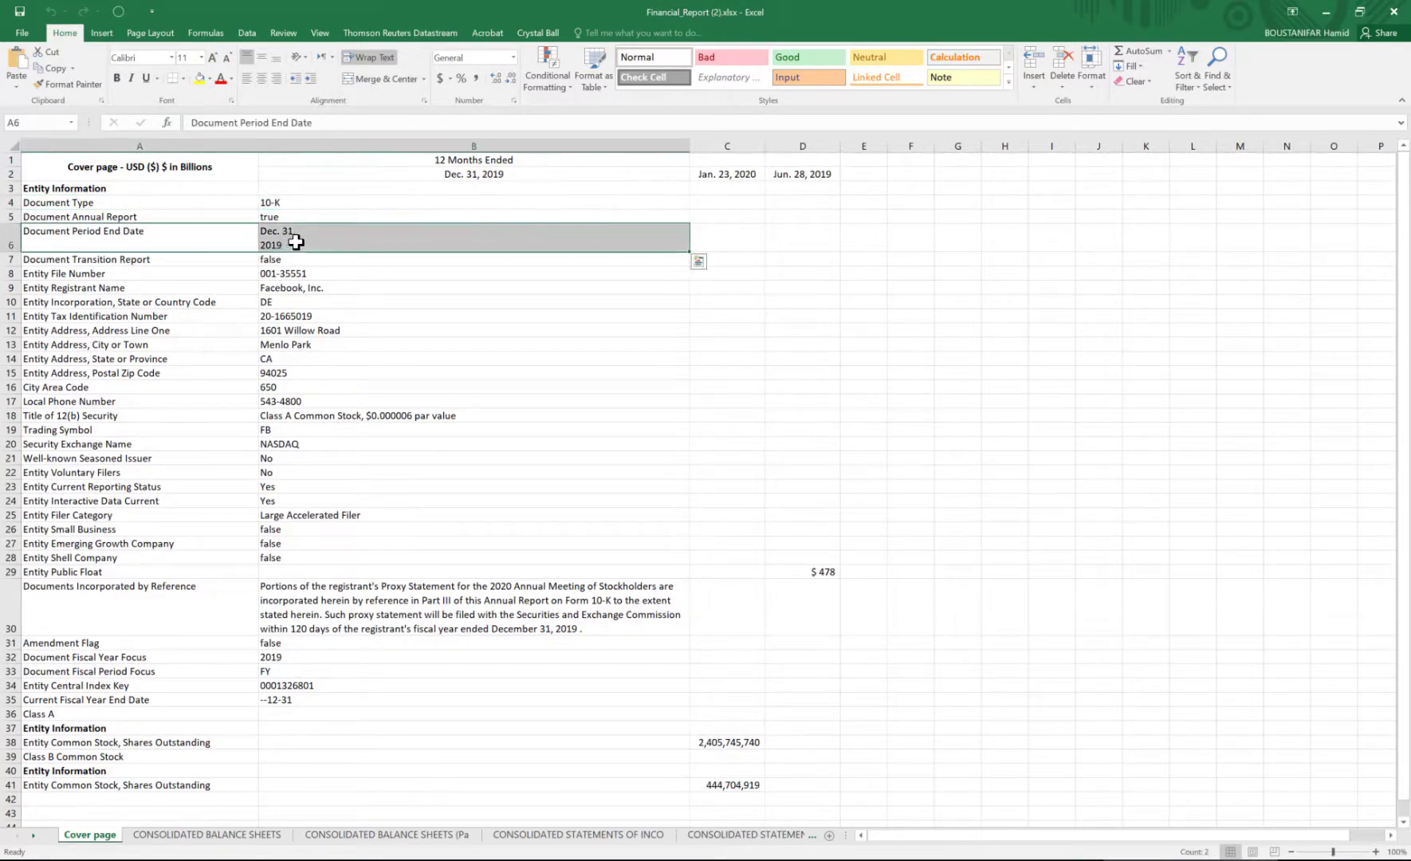
left_click(275, 236)
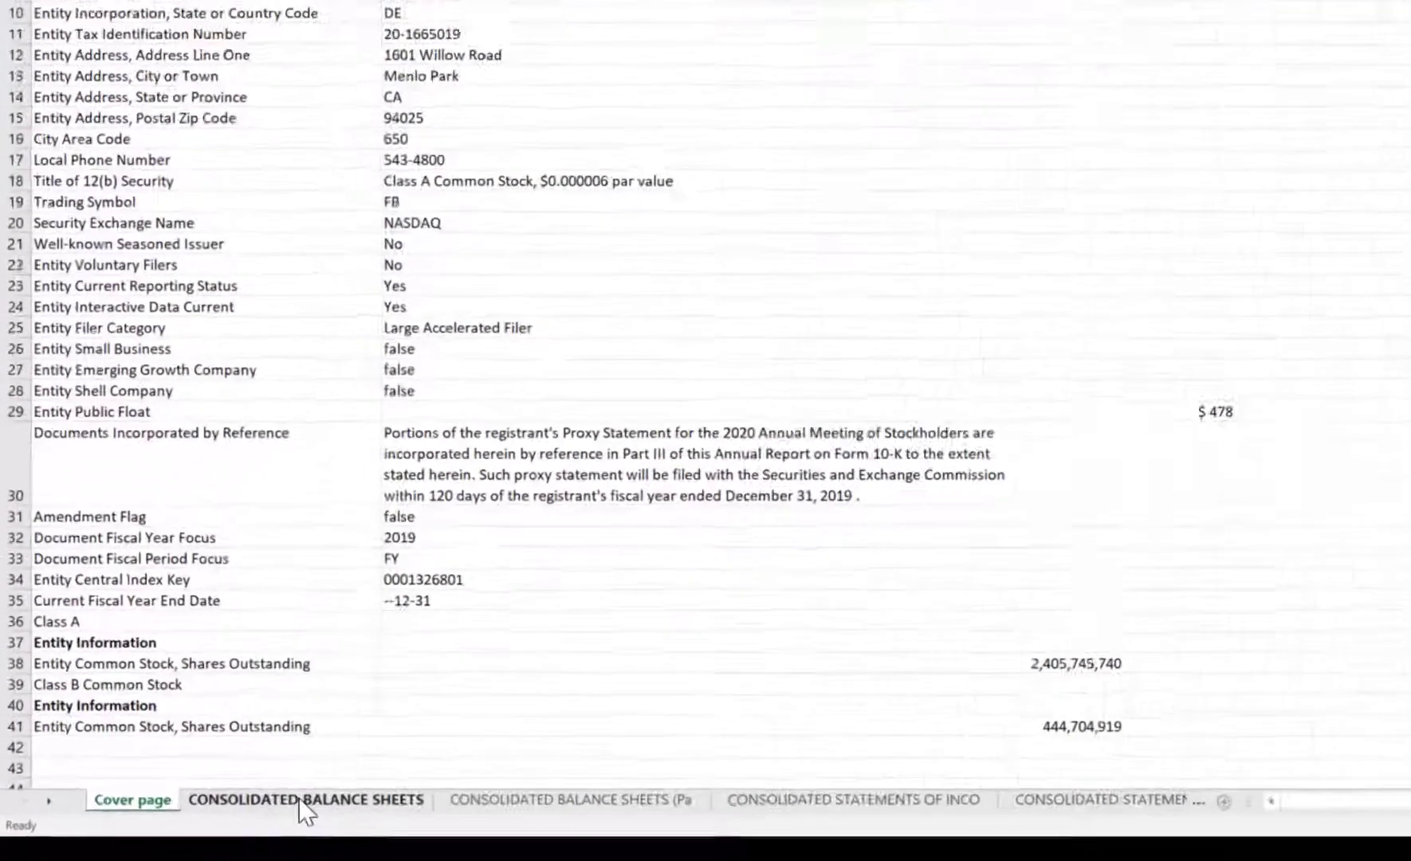
Select B3:C32 on CONSOLIDATED BALANCE SHEETS and browse the statement sheets through Revenue
left_click(372, 771)
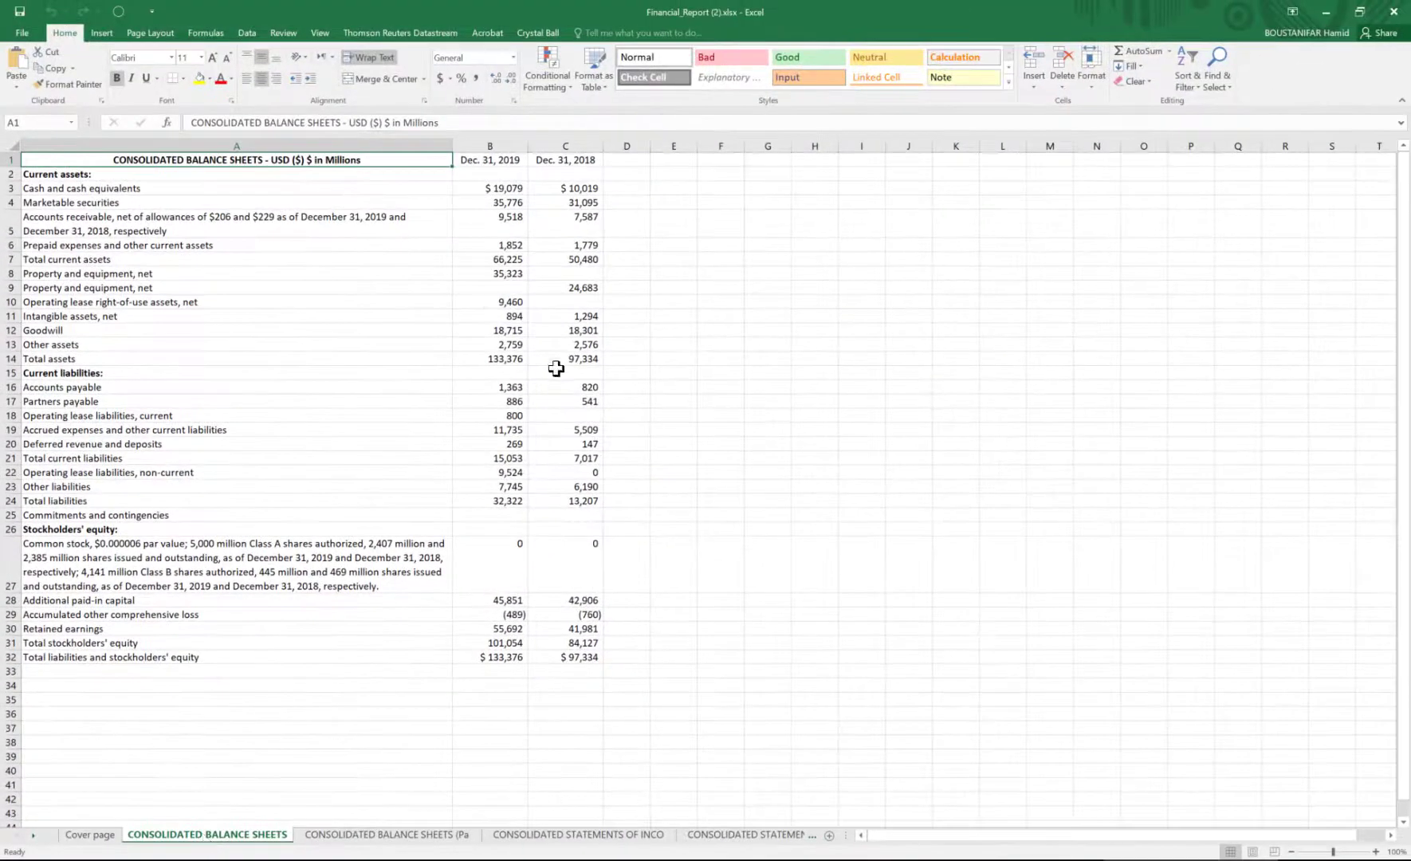
left_click_drag(488, 189, 574, 658)
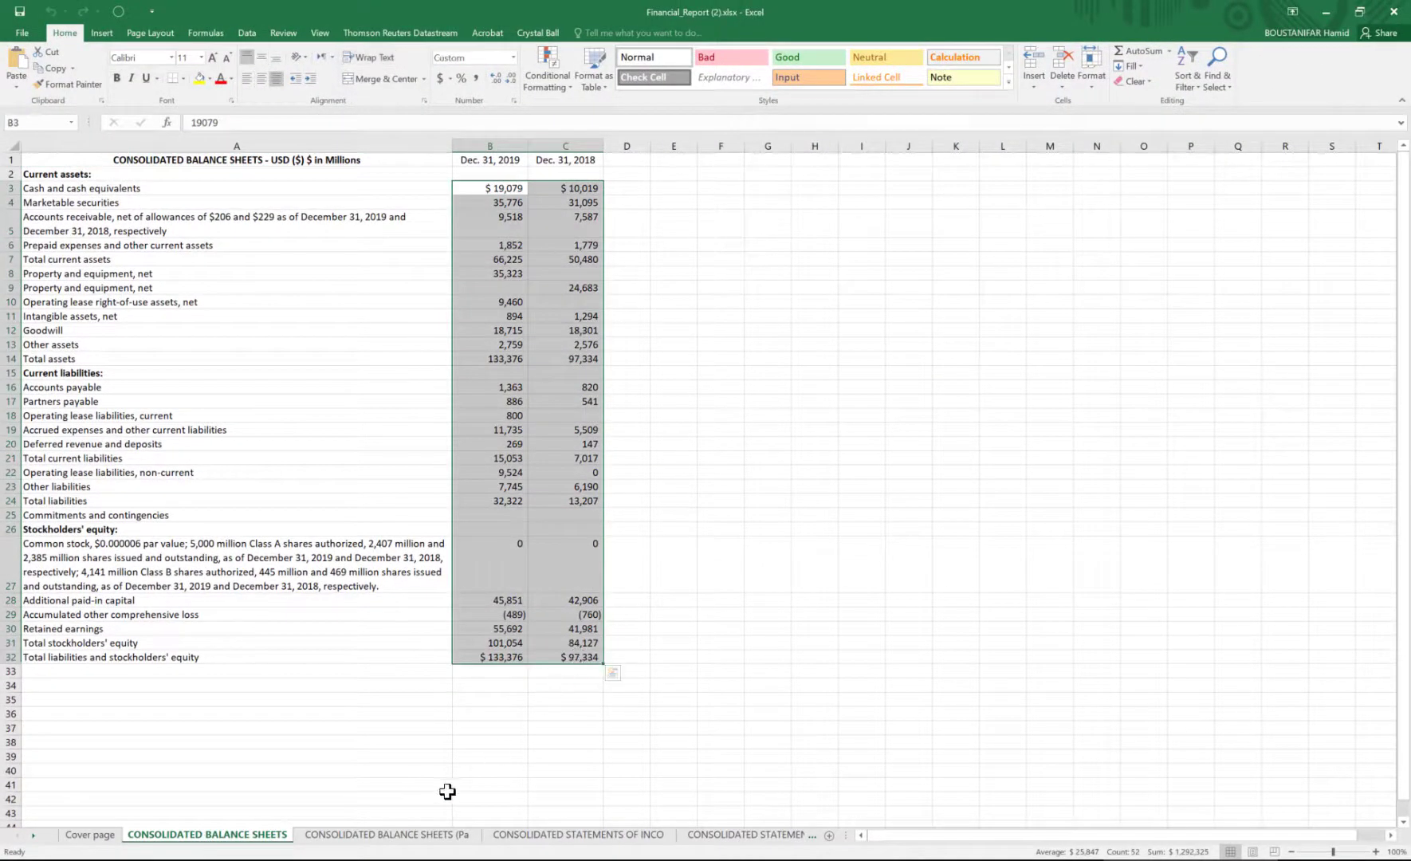
left_click(393, 837)
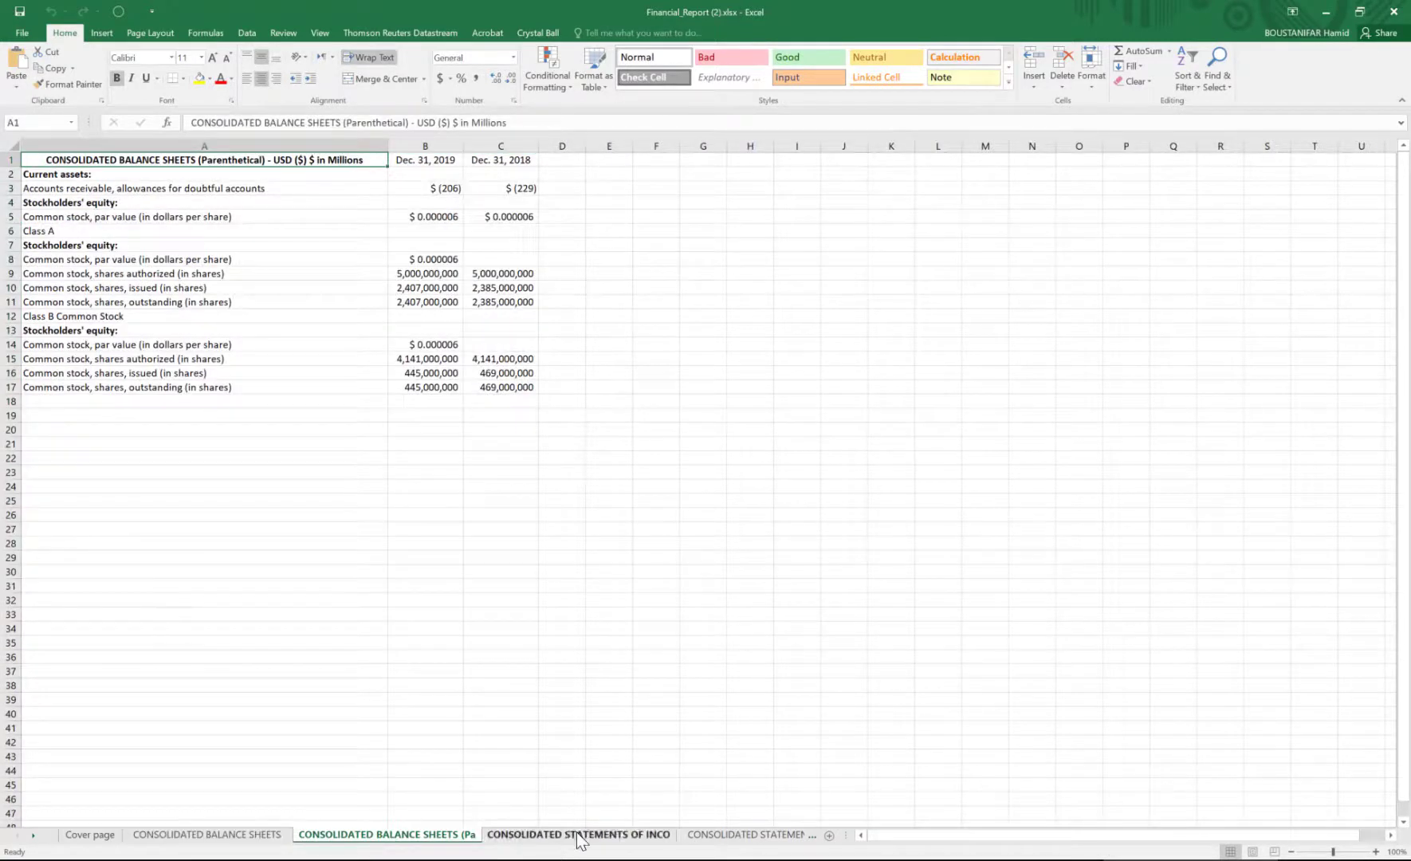
left_click(580, 838)
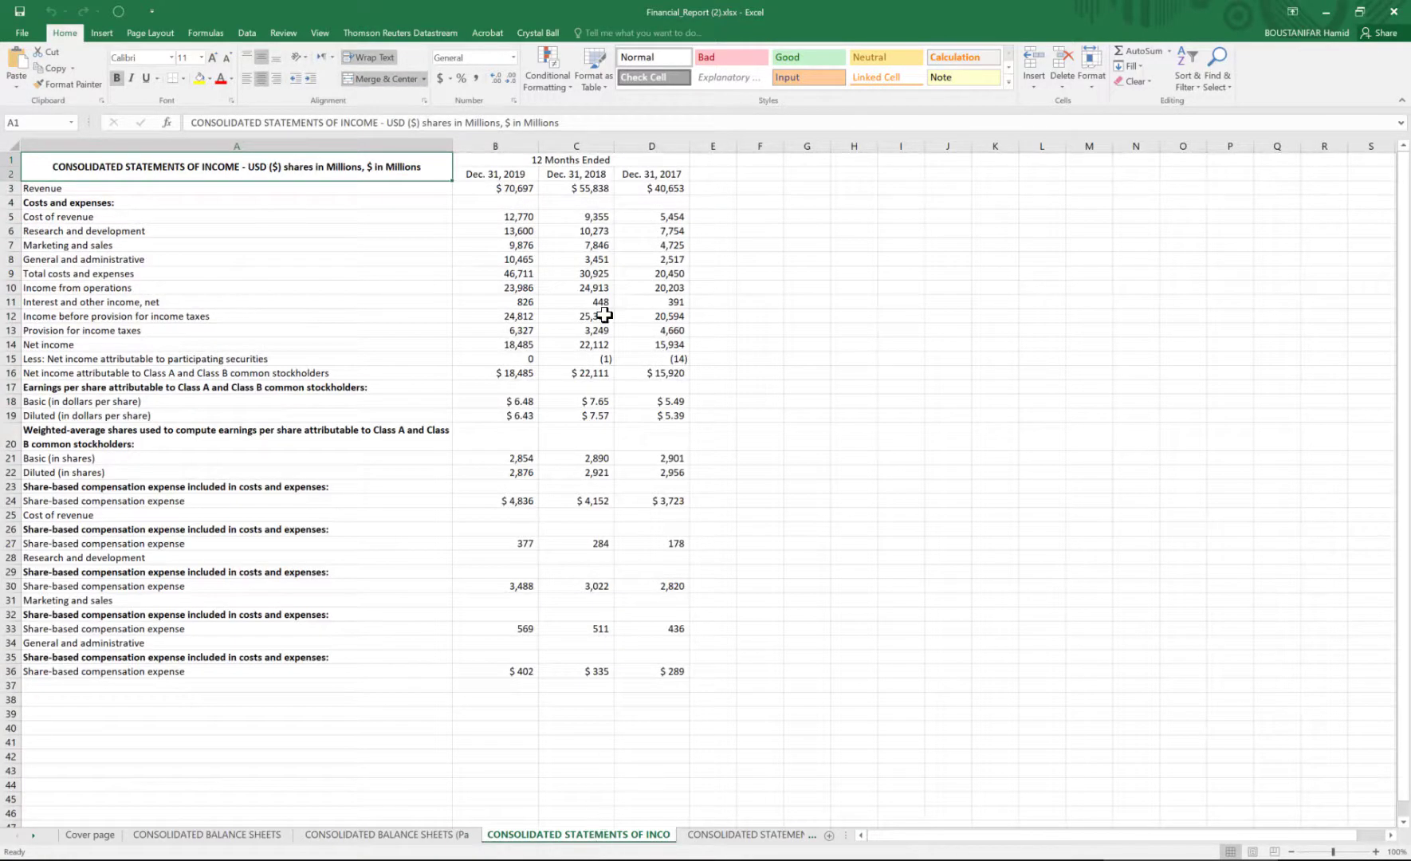
left_click(750, 835)
left_click(750, 835)
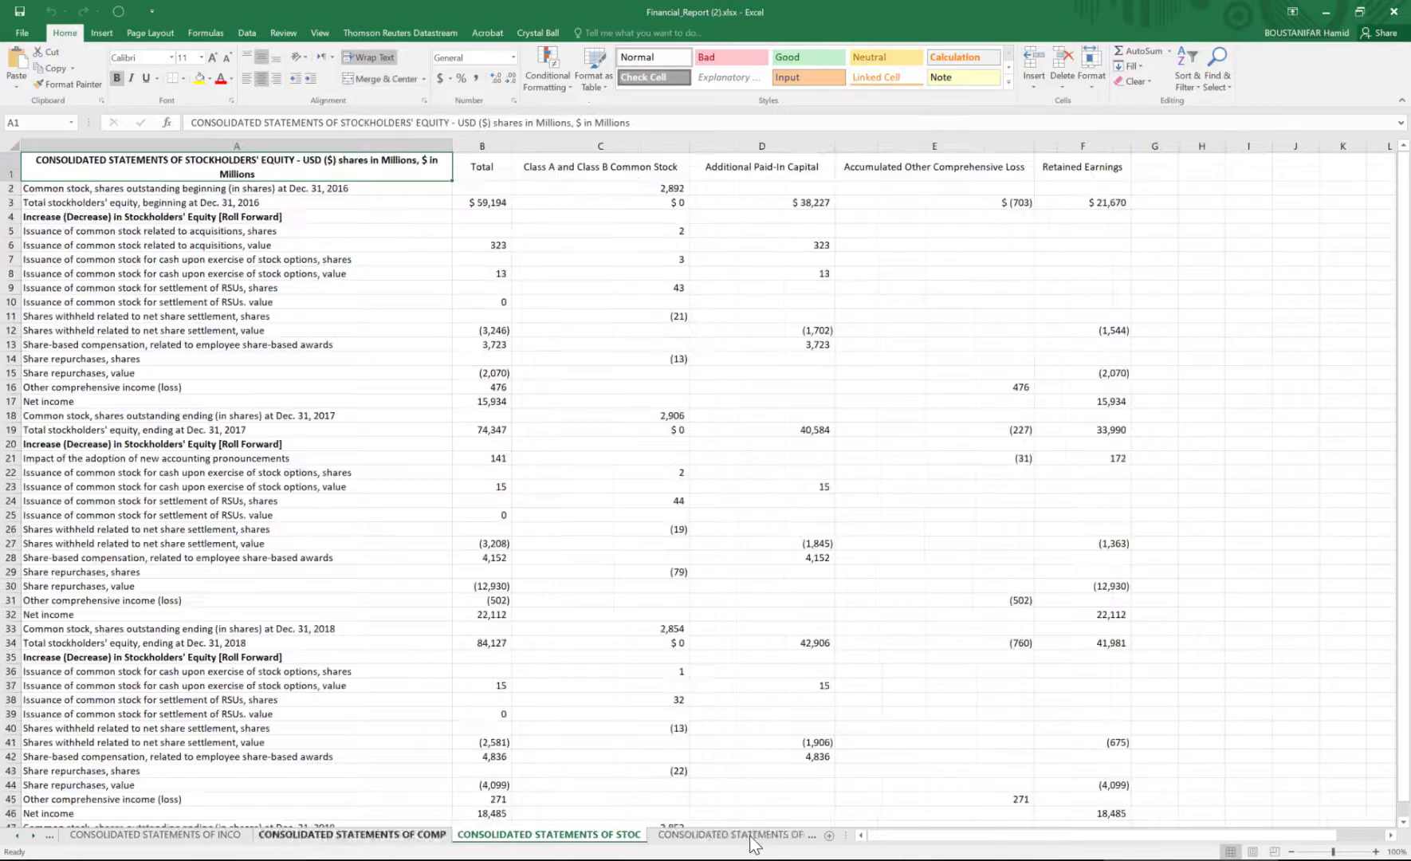
left_click(751, 838)
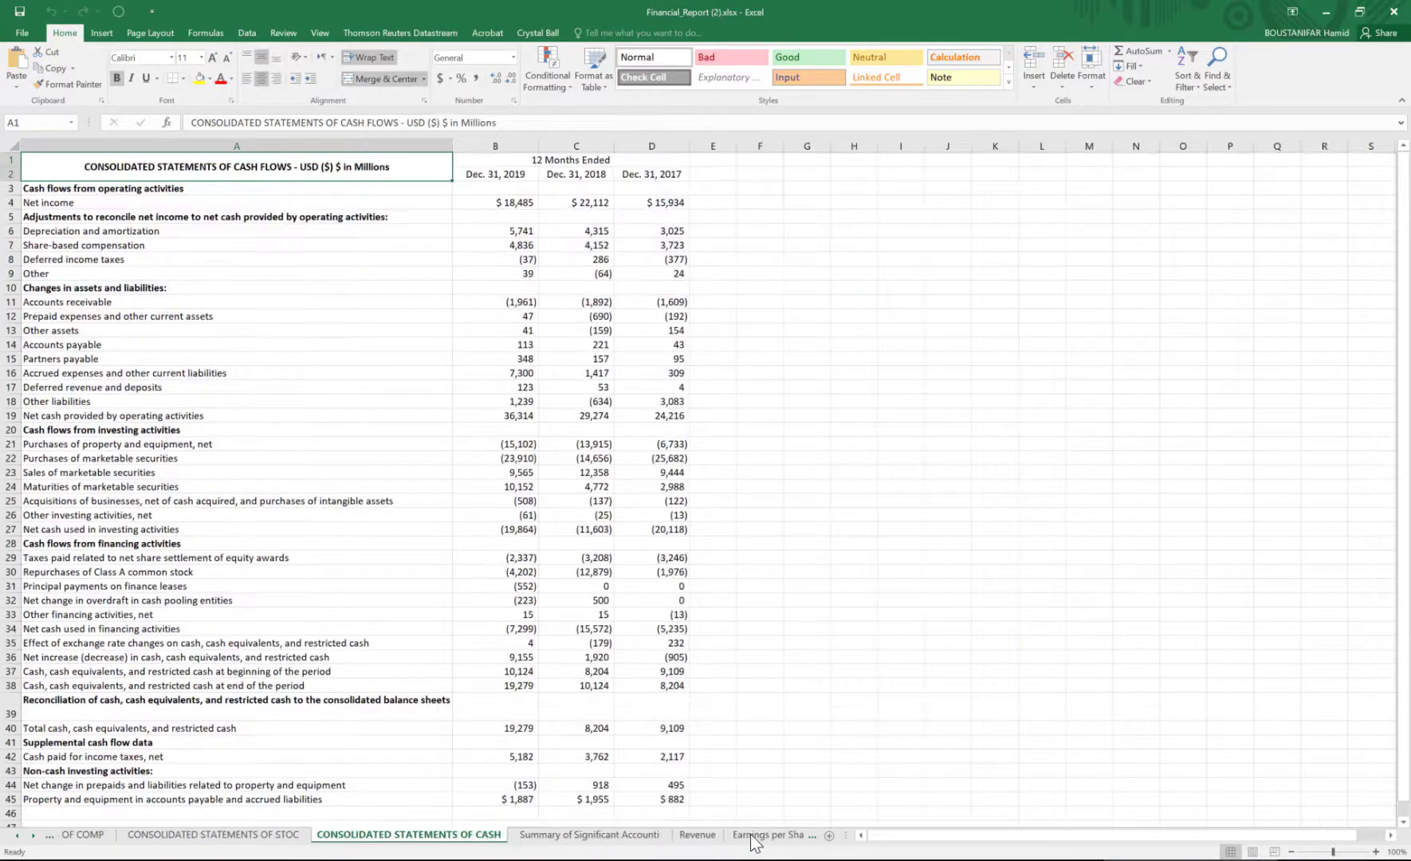
left_click(737, 837)
left_click(642, 837)
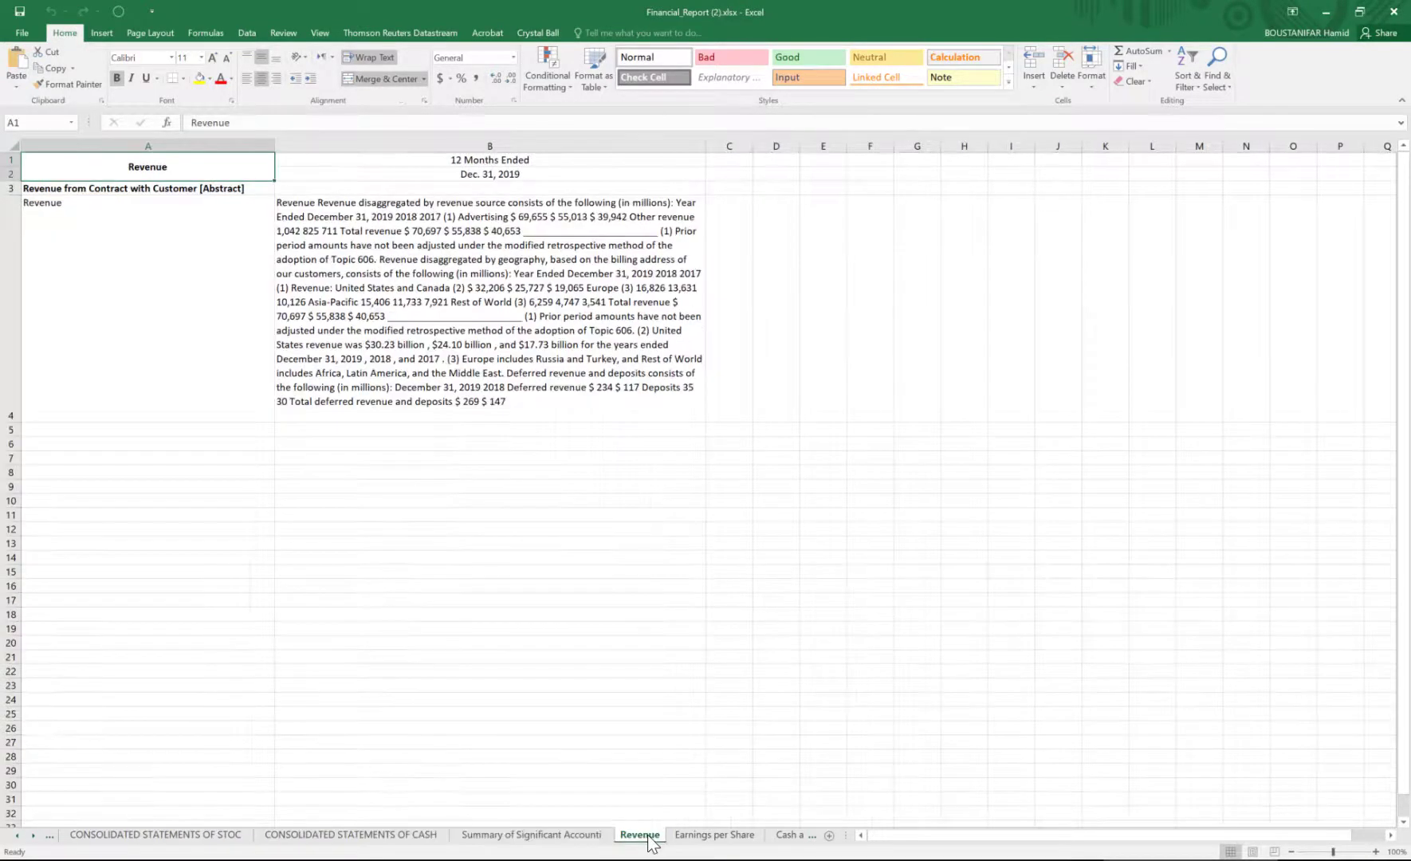
left_click(340, 206)
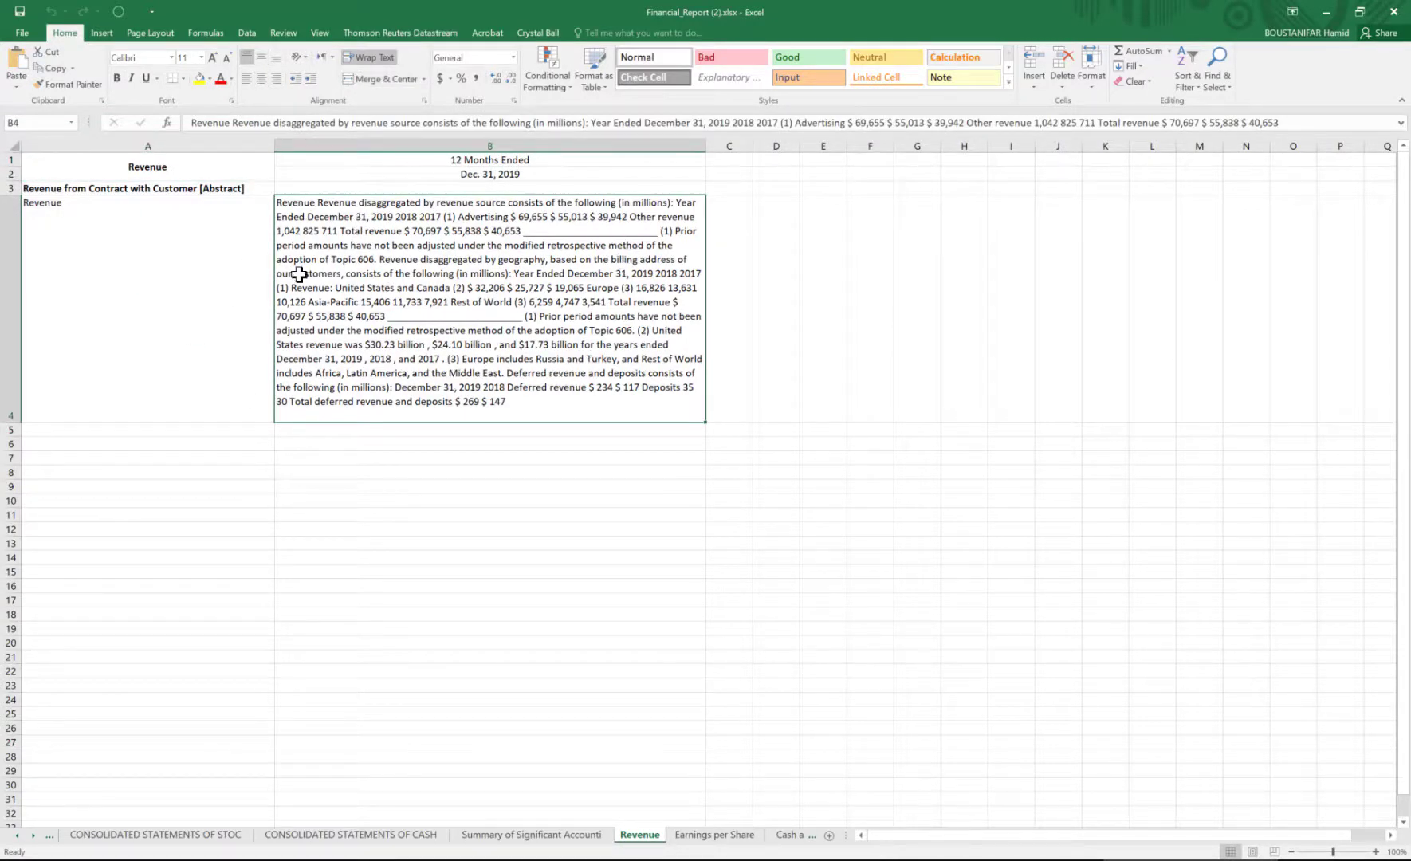
Browse the Earnings per Share through Goodwill and Intangible Assets sheets, then close Excel
left_click(715, 835)
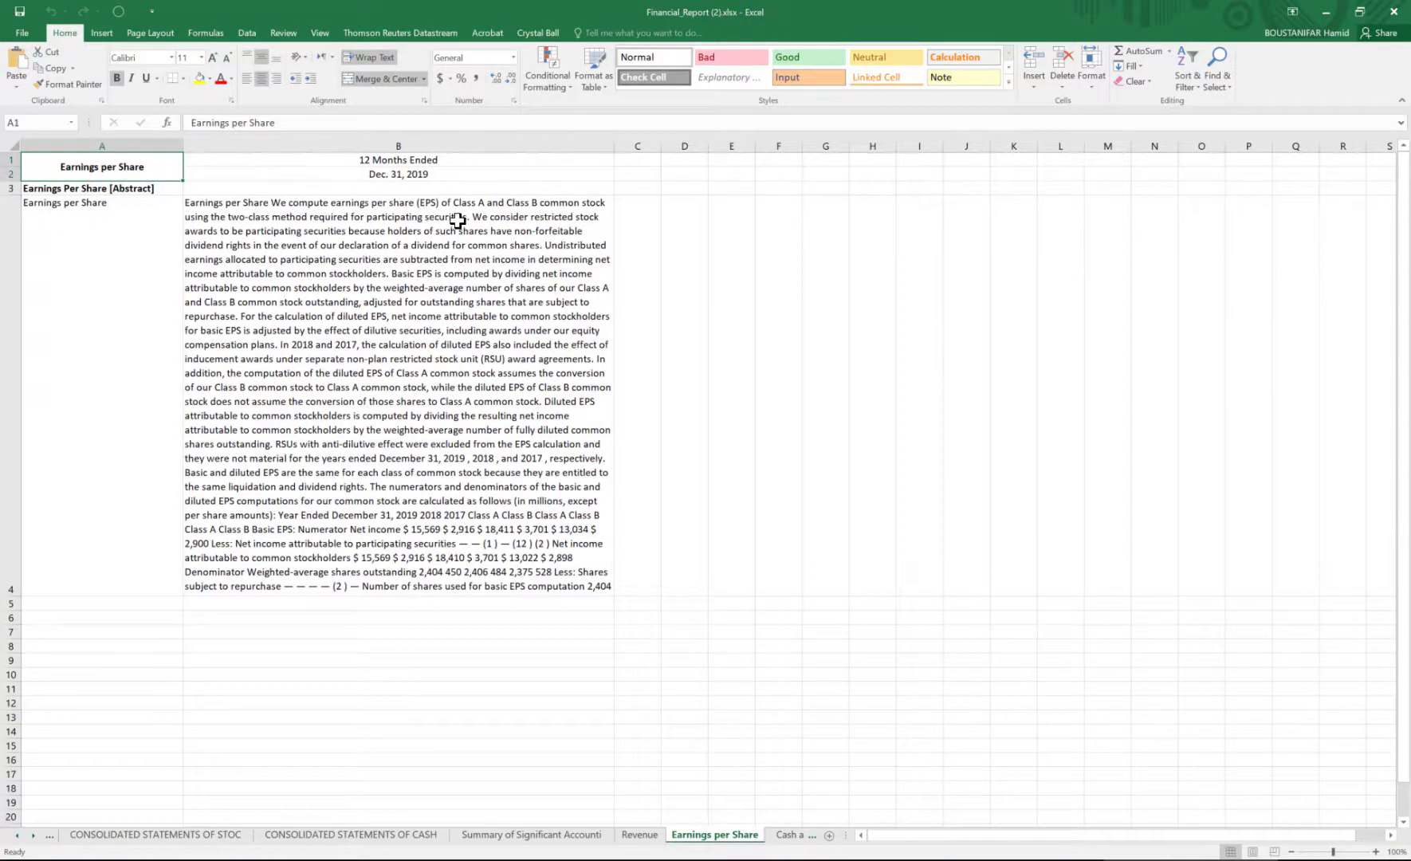
left_click(785, 835)
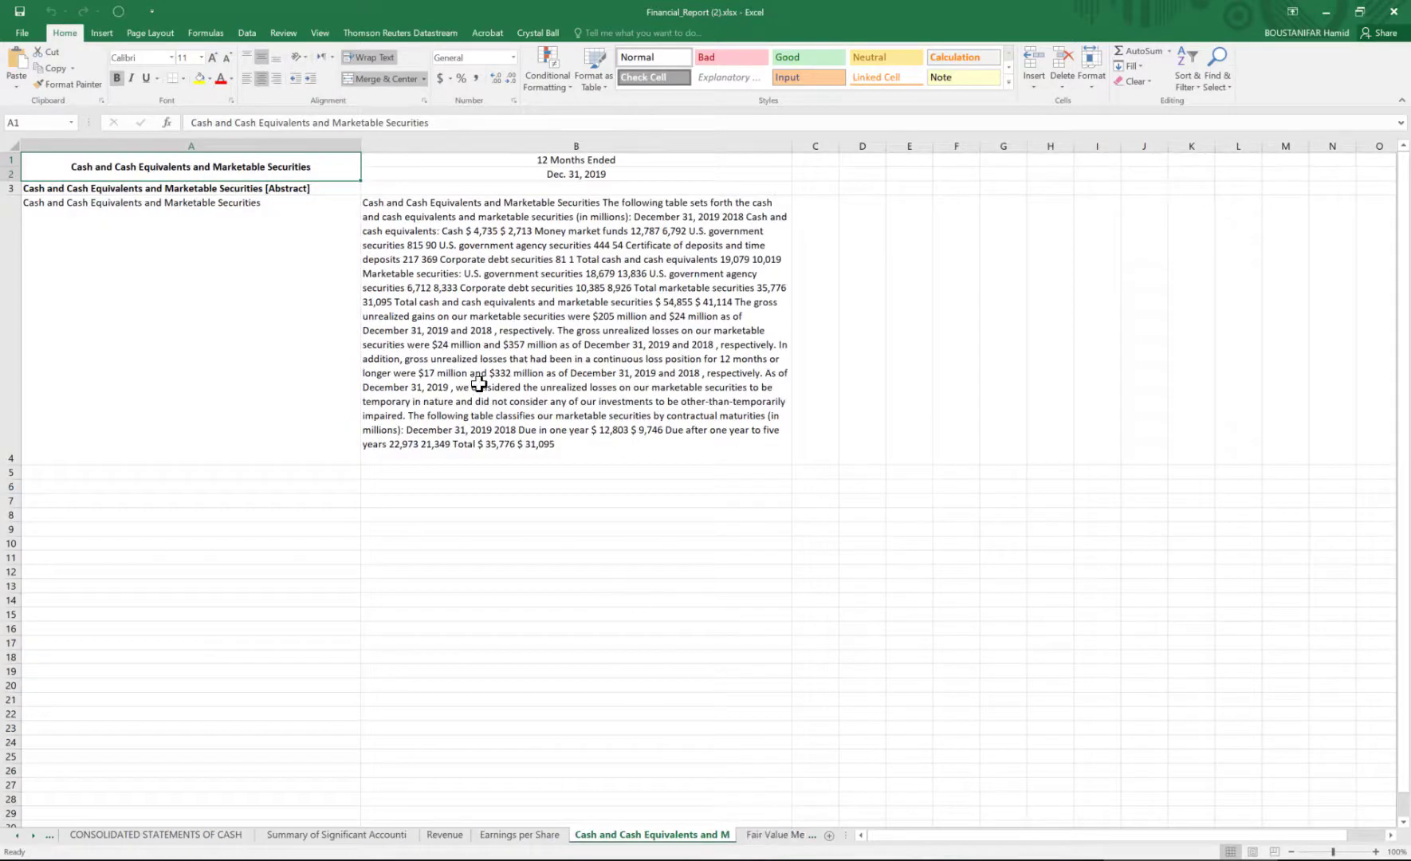
left_click(772, 839)
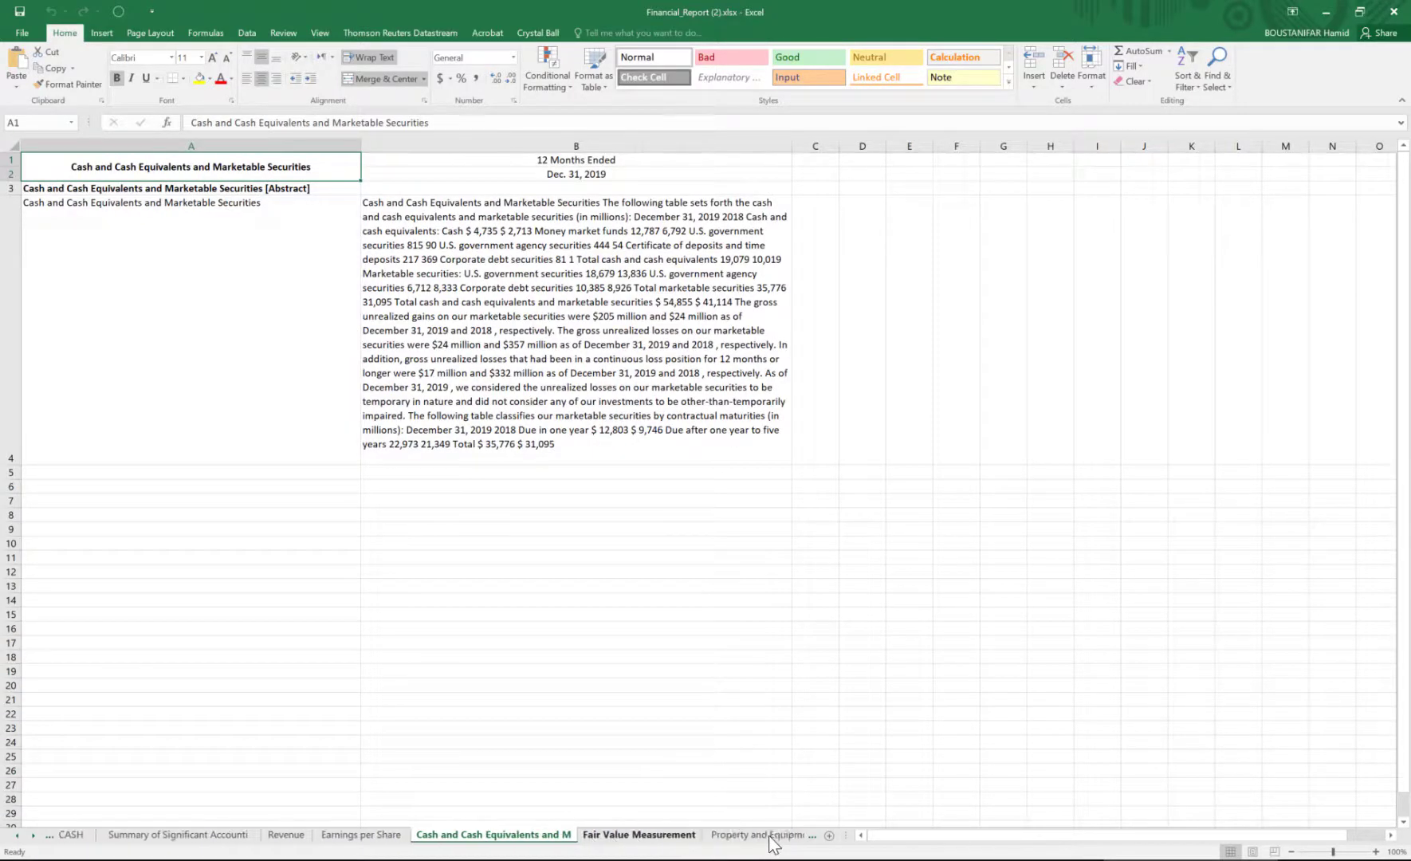
left_click(772, 837)
left_click(801, 837)
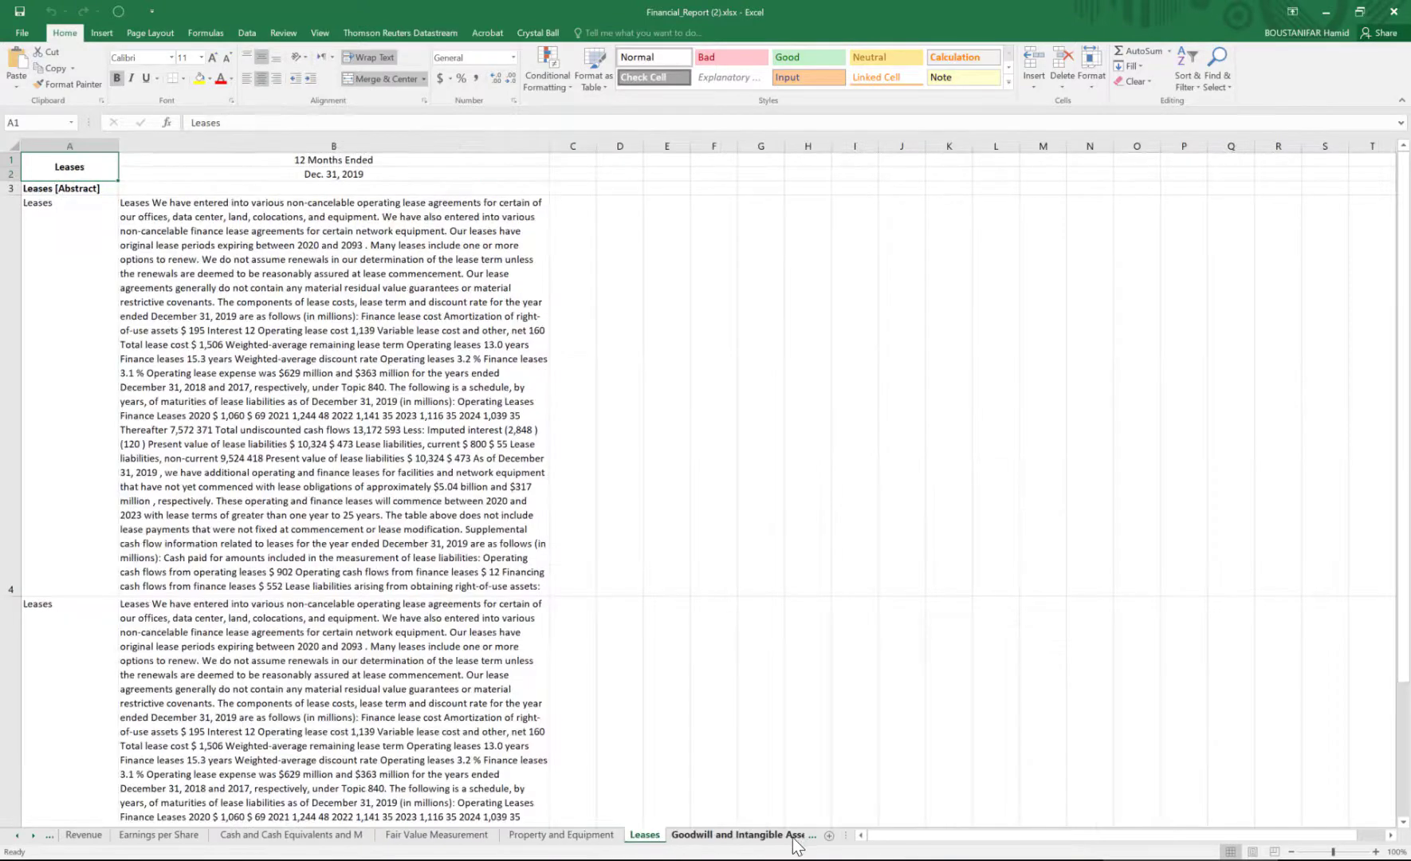
left_click(796, 839)
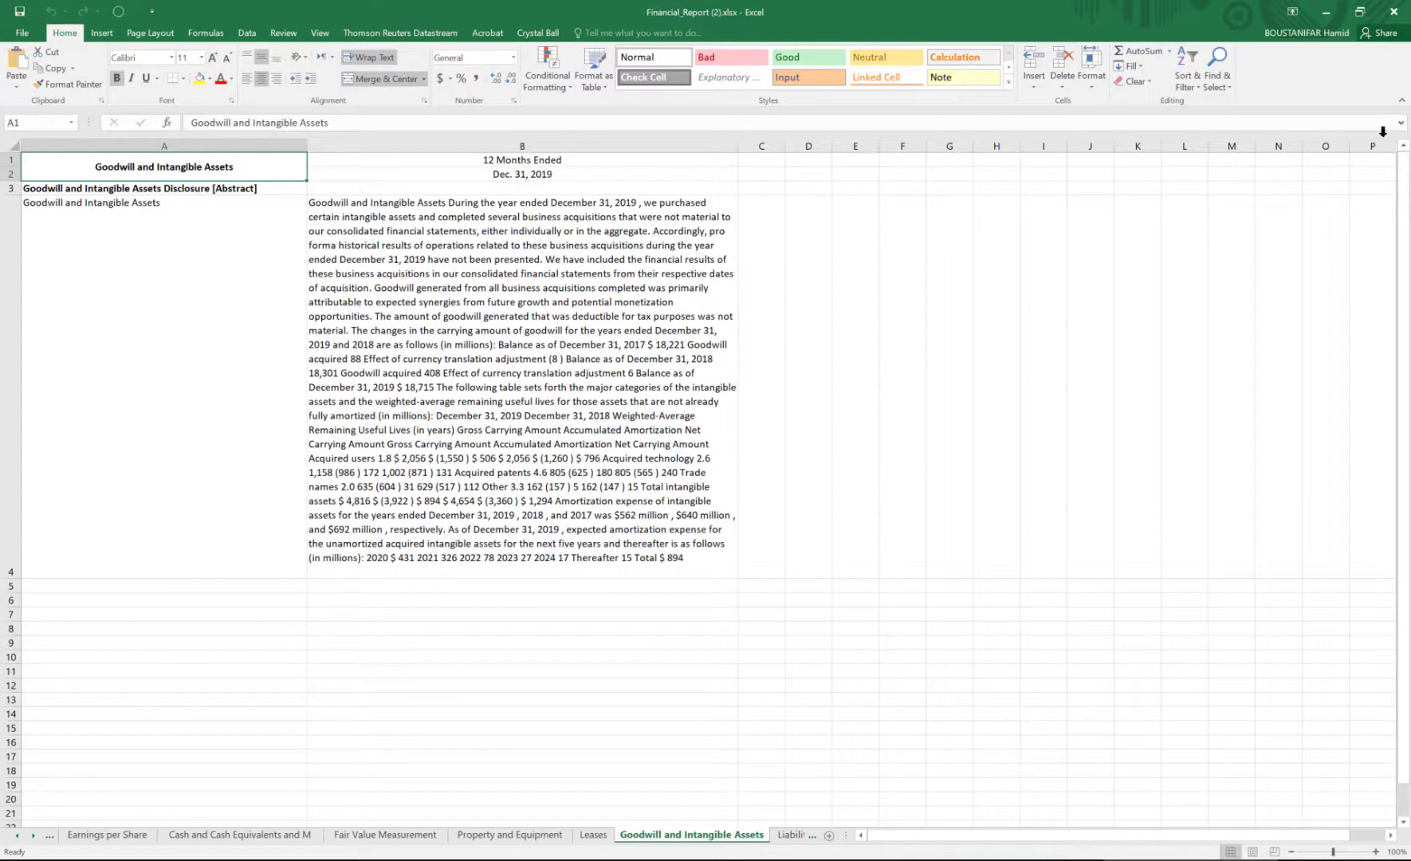
left_click(1402, 12)
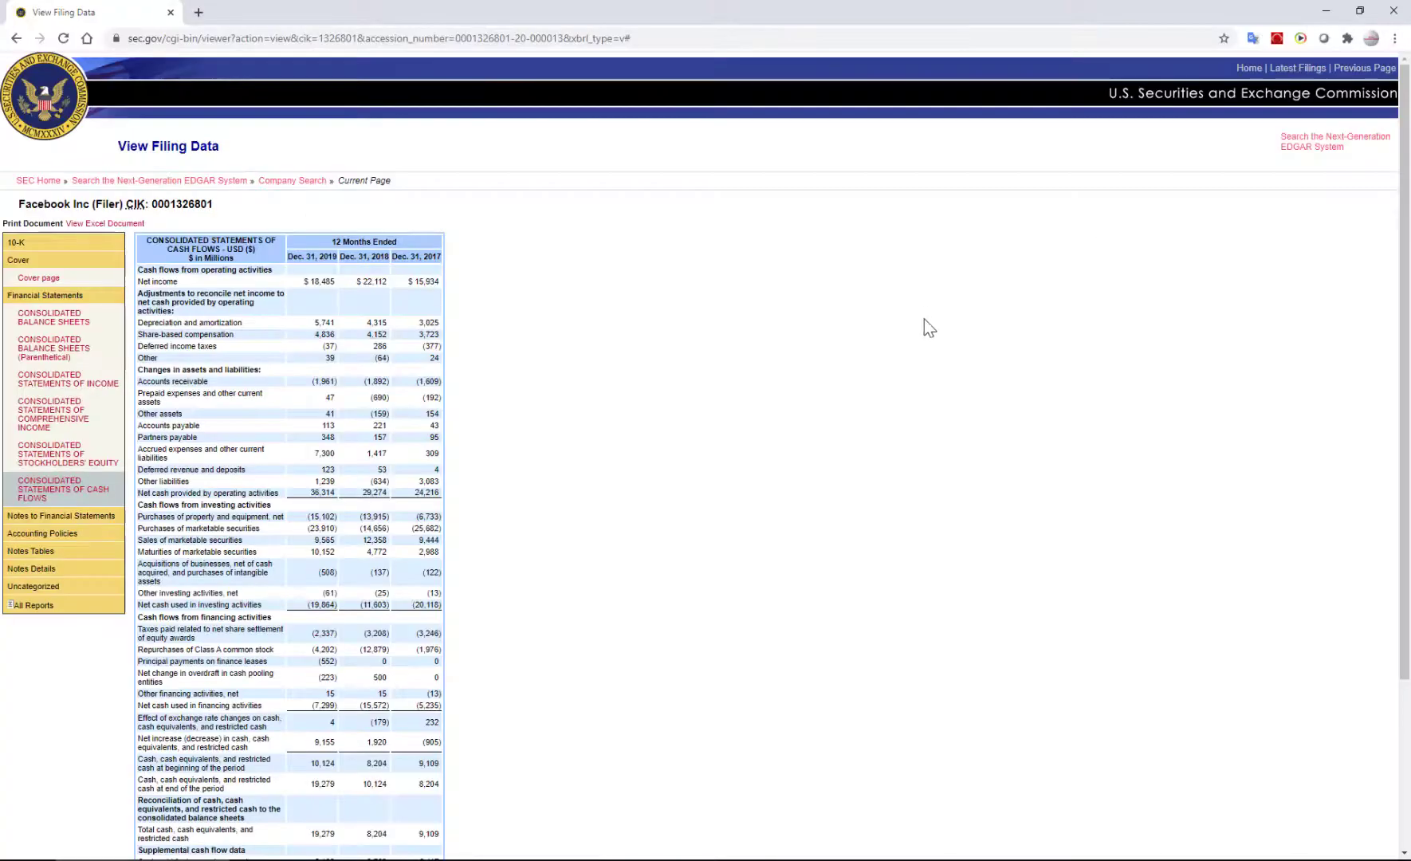
Return to Facebook's 10-K results and open fb-12312019x10k.htm from the latest filing
left_click(15, 40)
left_click(16, 39)
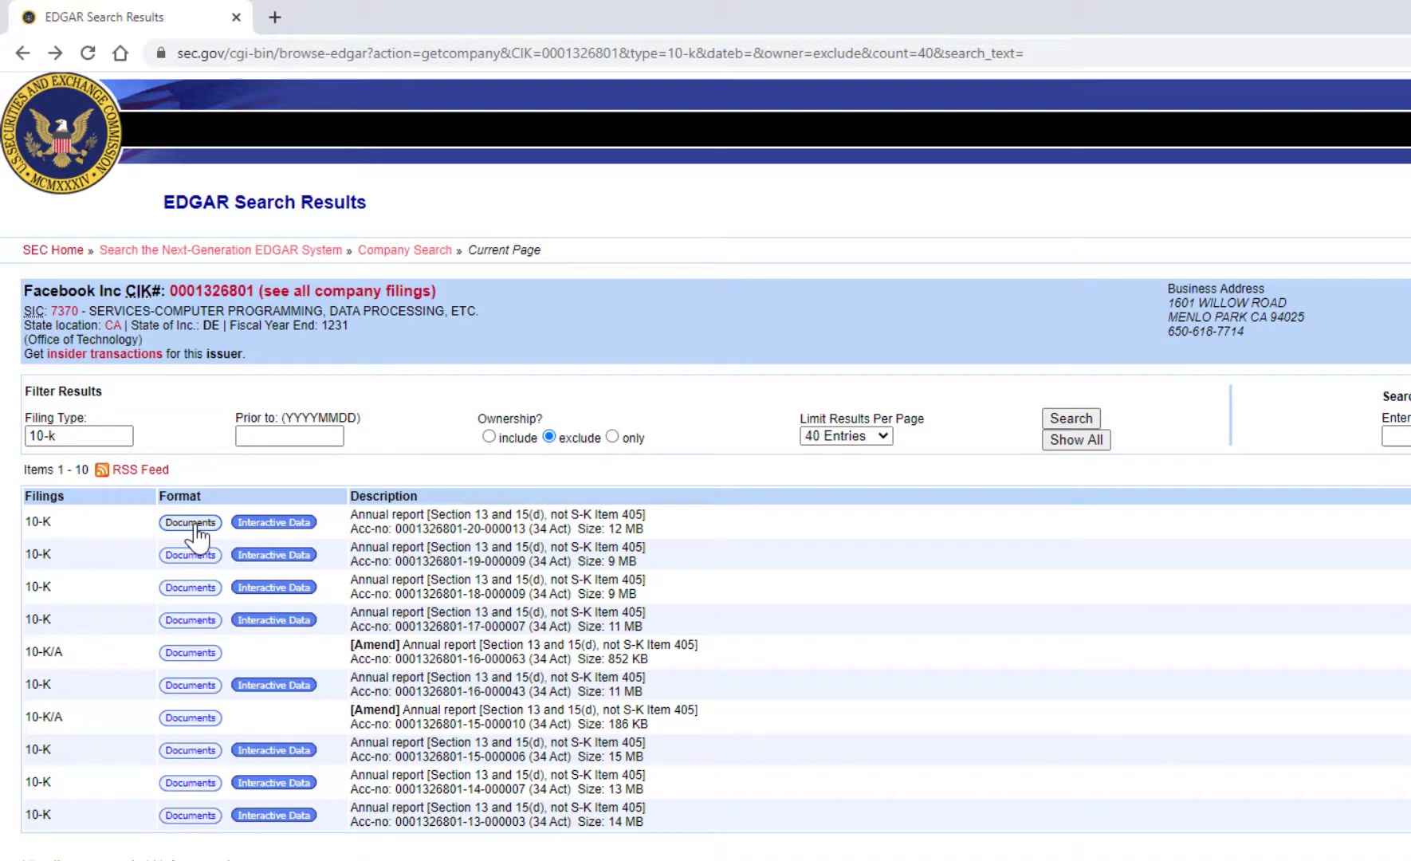
left_click(193, 524)
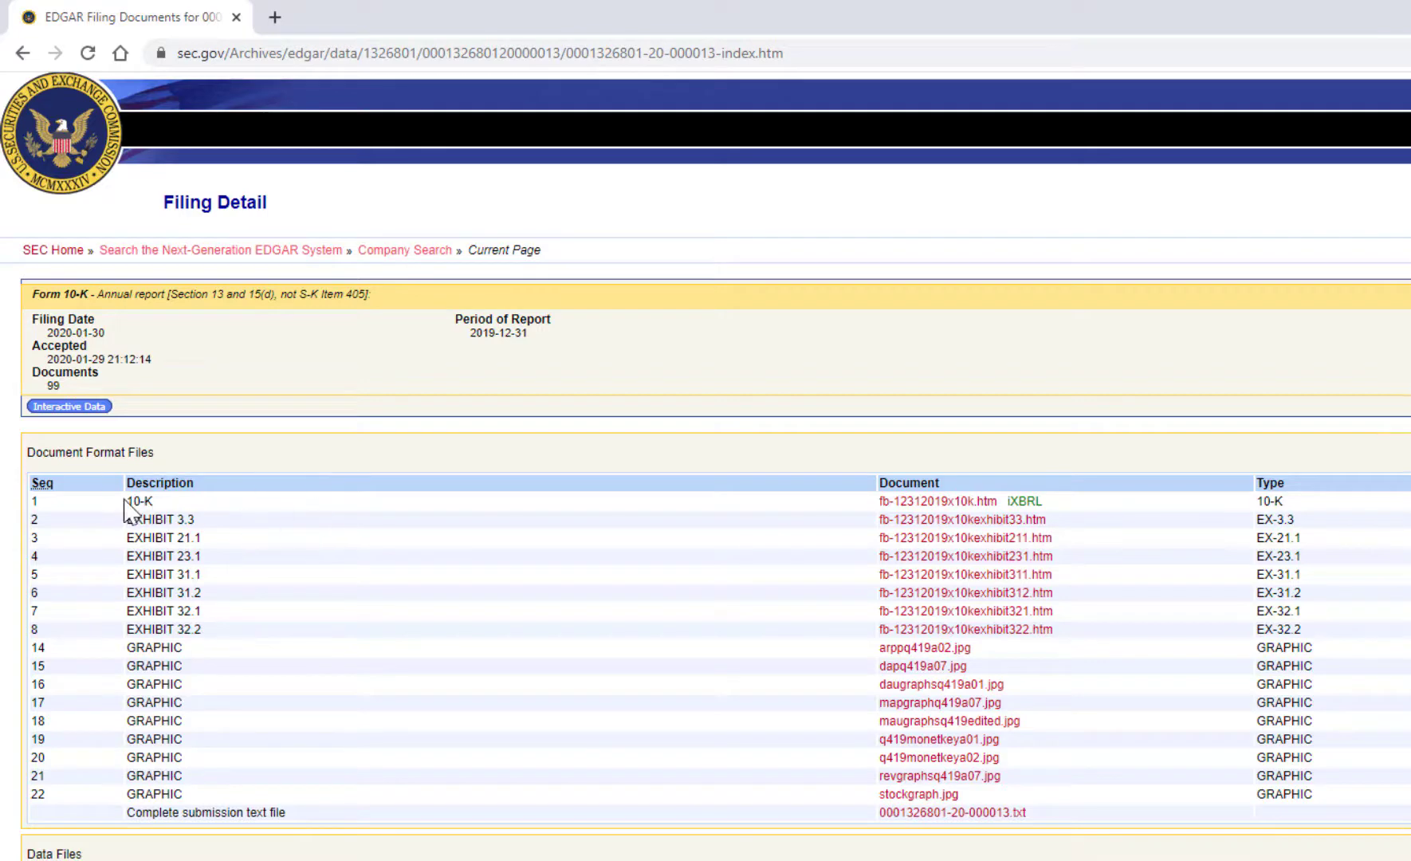
left_click_drag(125, 501, 152, 501)
left_click(938, 505)
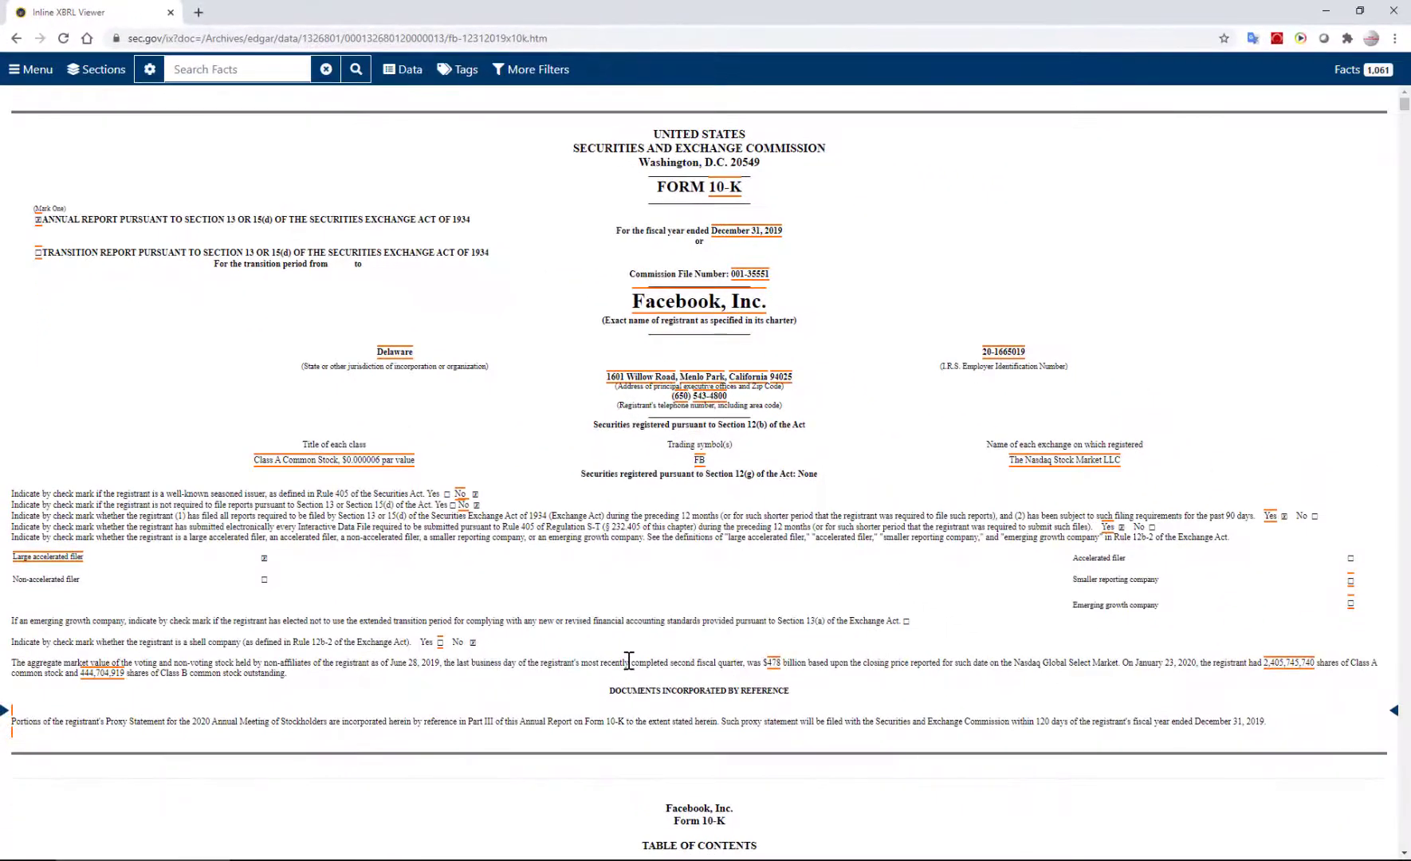
scroll(630, 661, "down", 5)
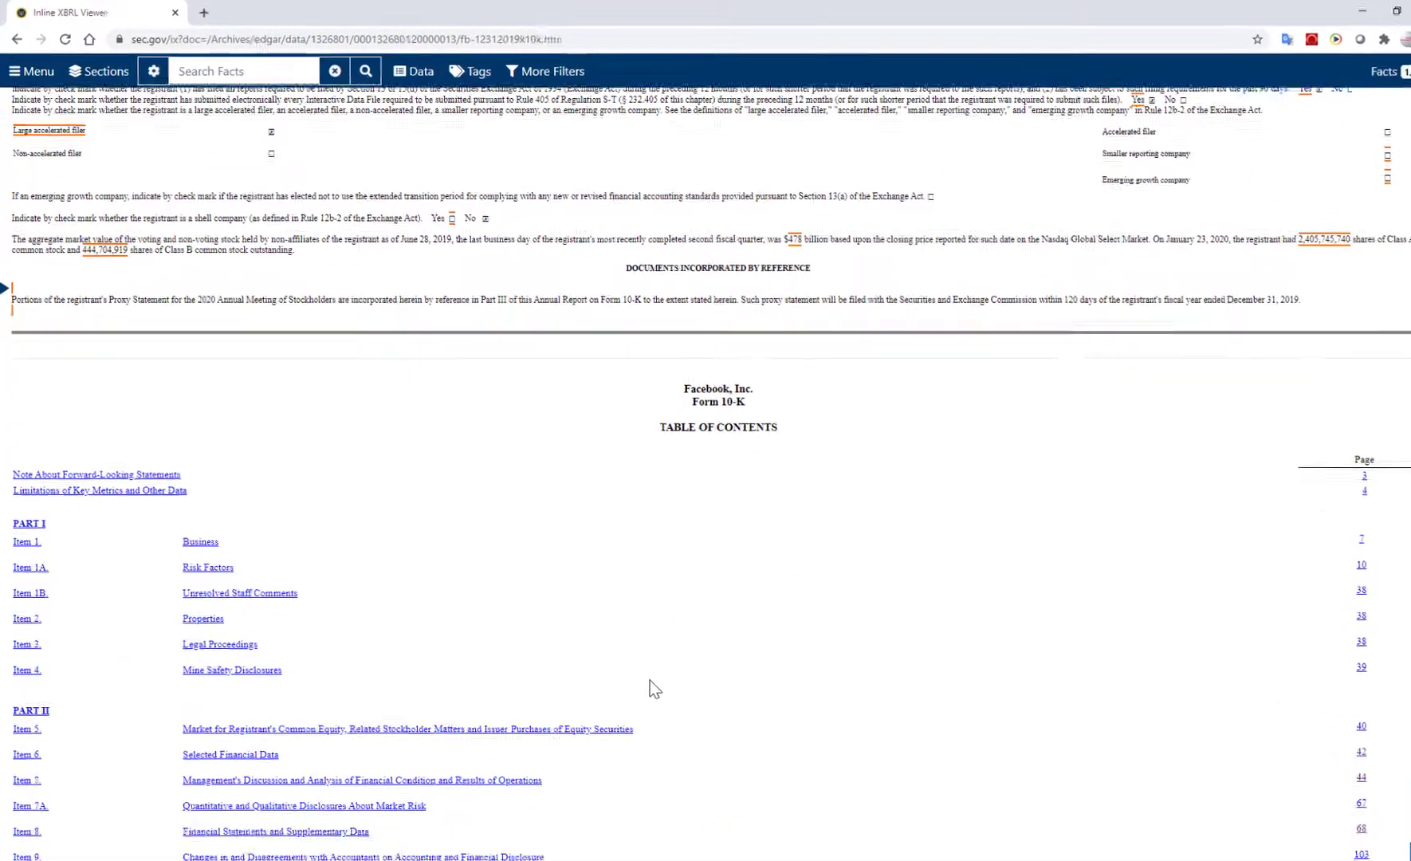
scroll(649, 680, "down", 2)
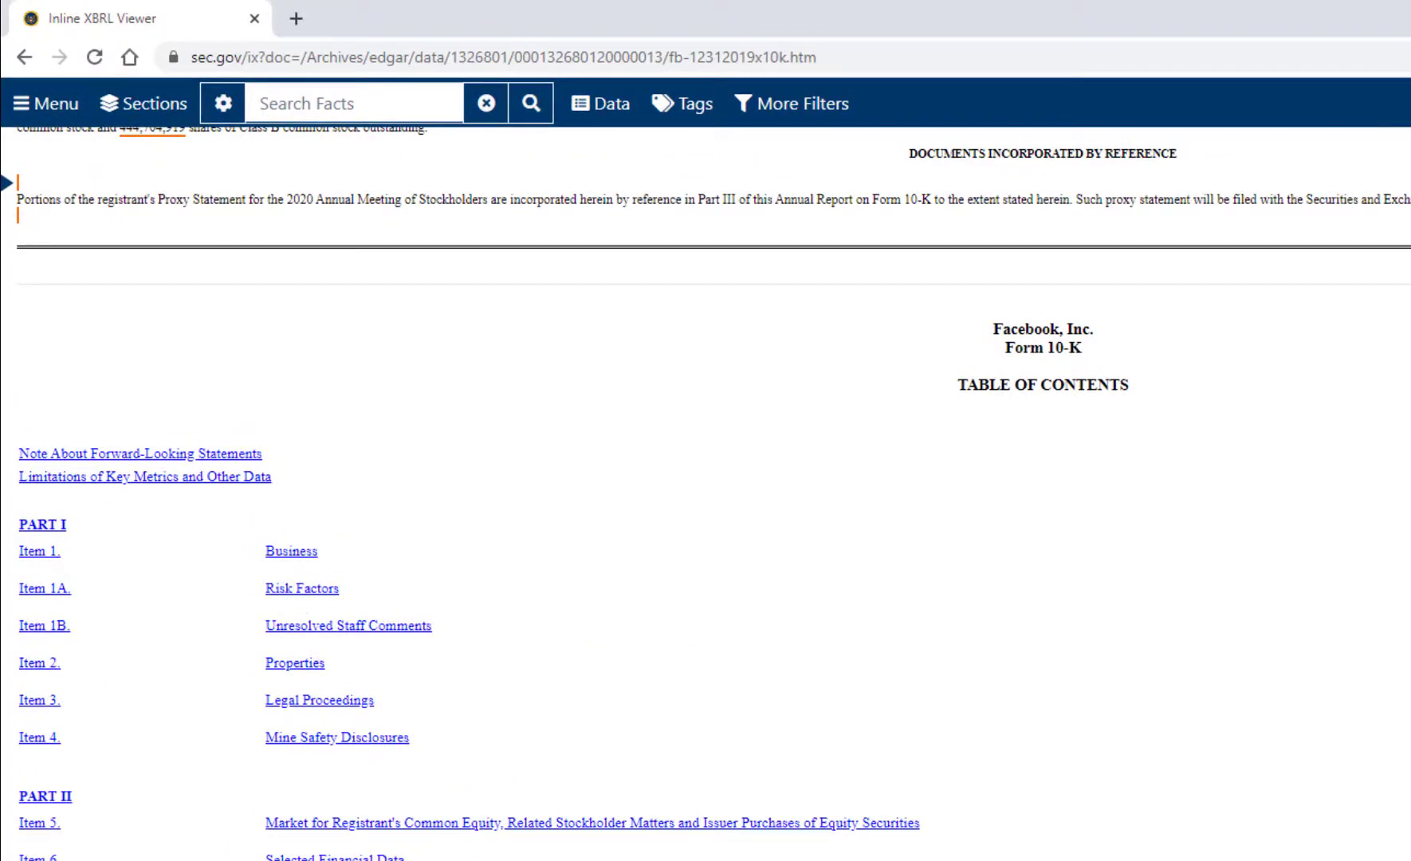
scroll(705, 493, "down", 2)
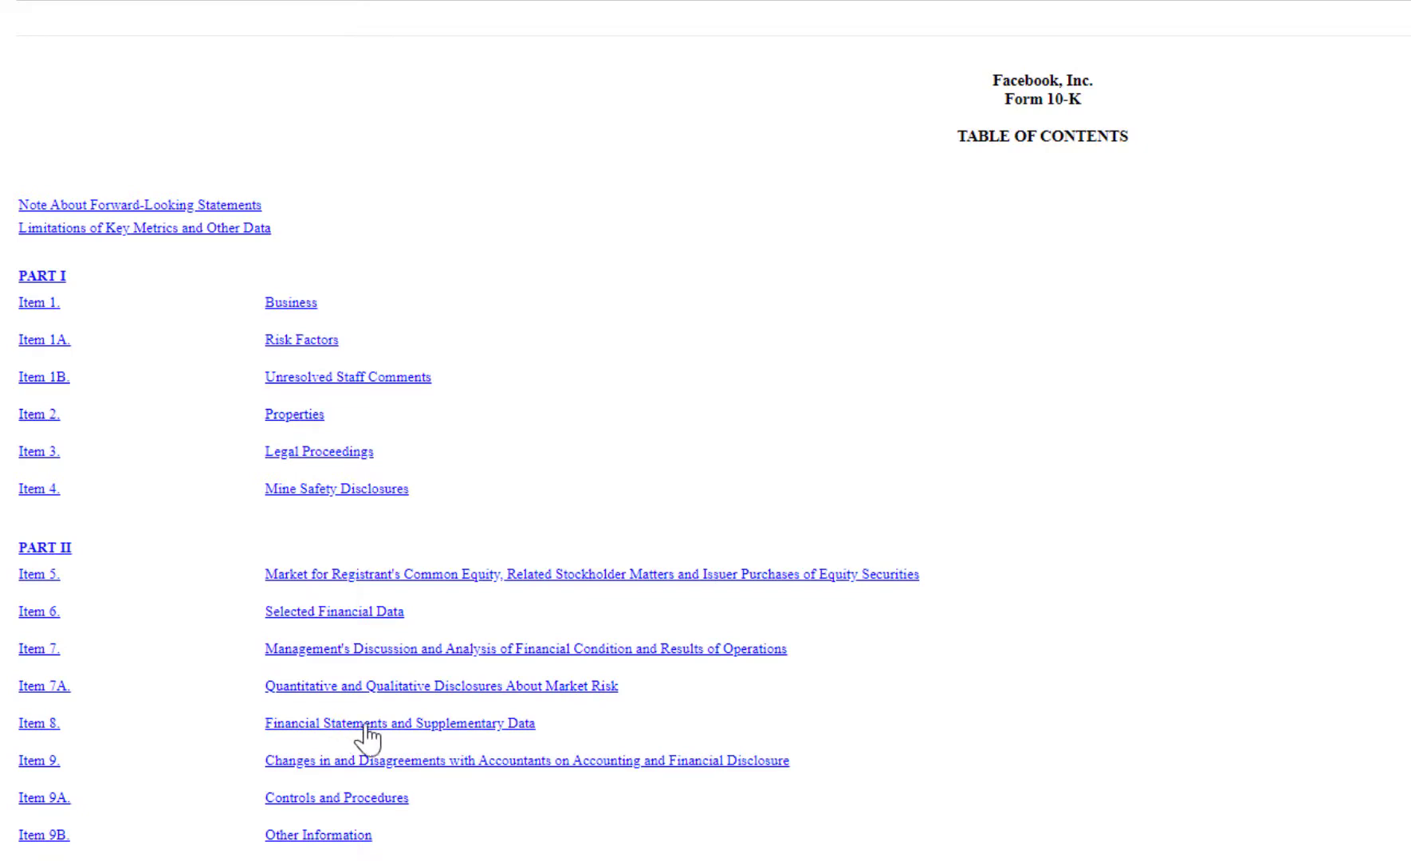
left_click(463, 726)
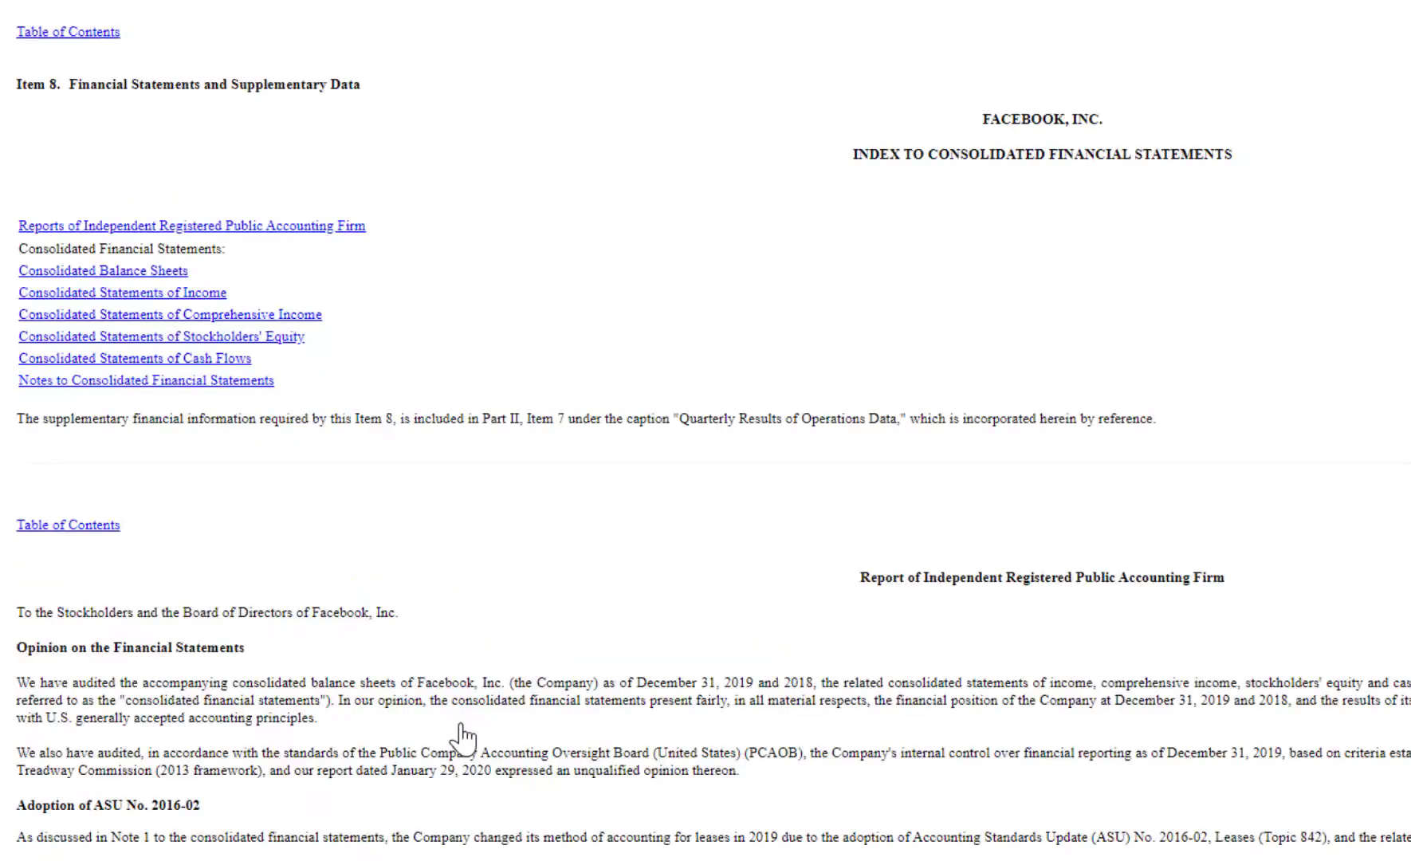
scroll(315, 590, "down", 10)
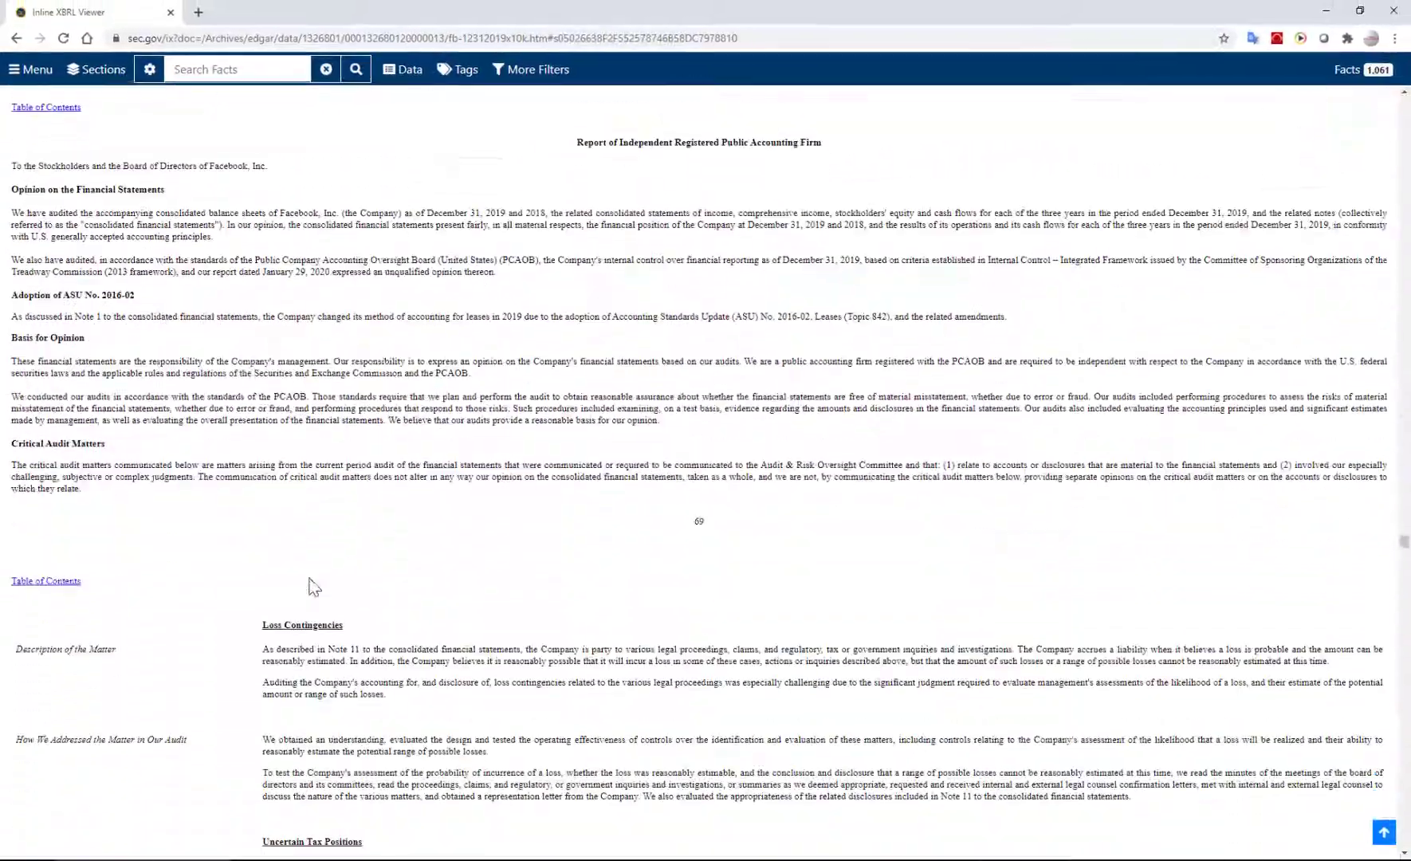
scroll(312, 579, "down", 15)
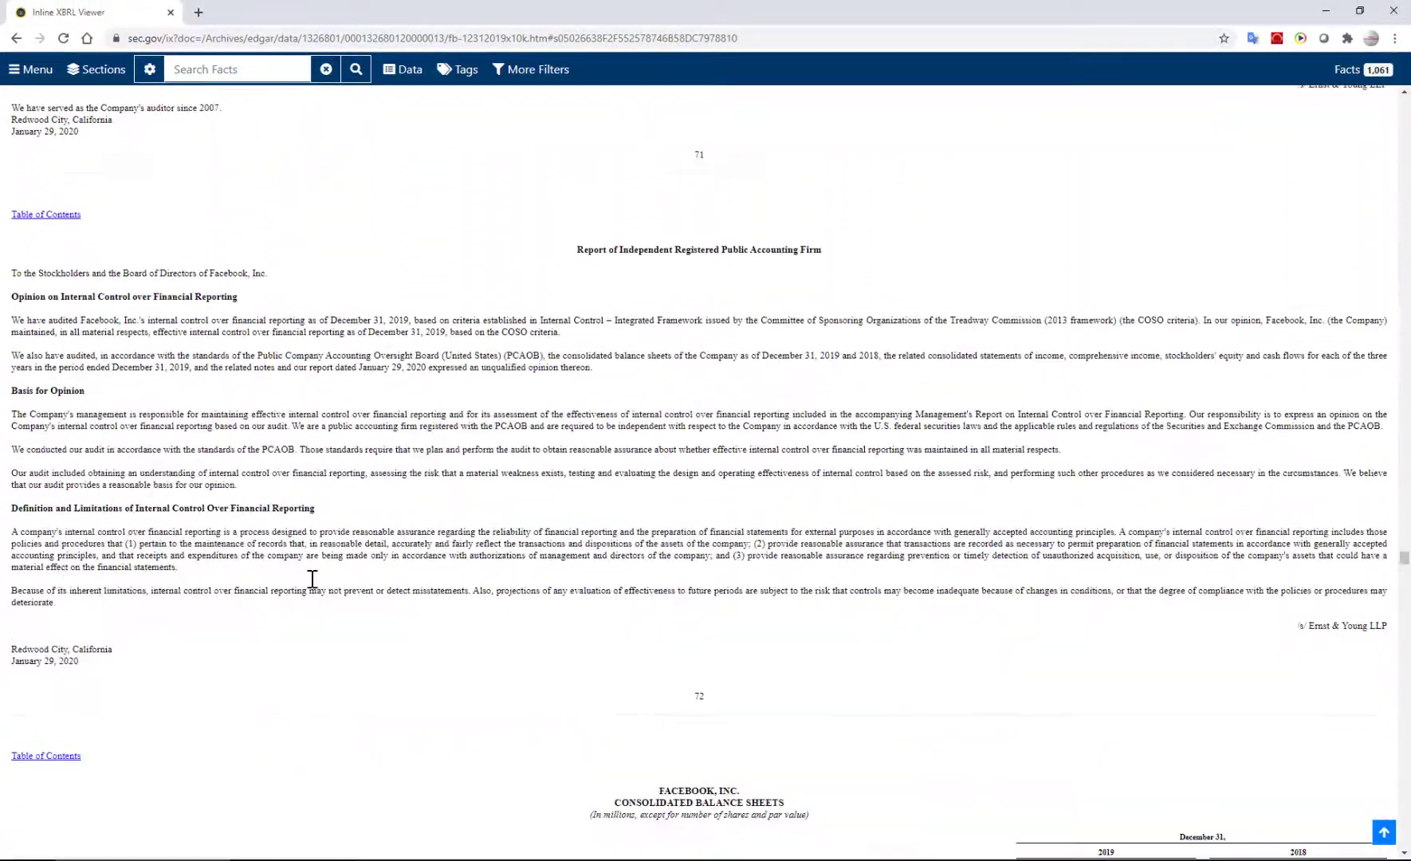
scroll(400, 516, "down", 1)
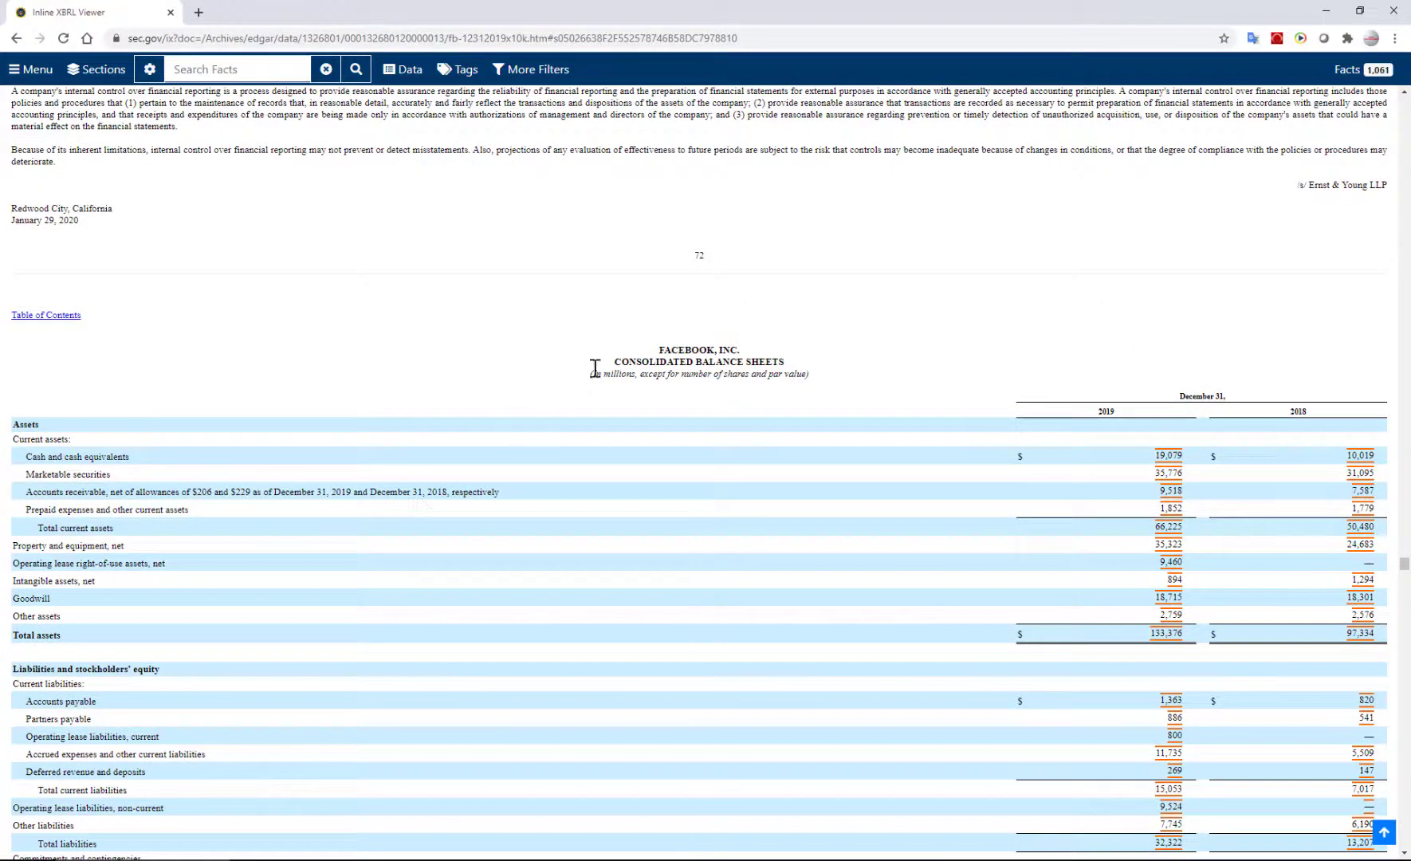
left_click_drag(610, 362, 792, 372)
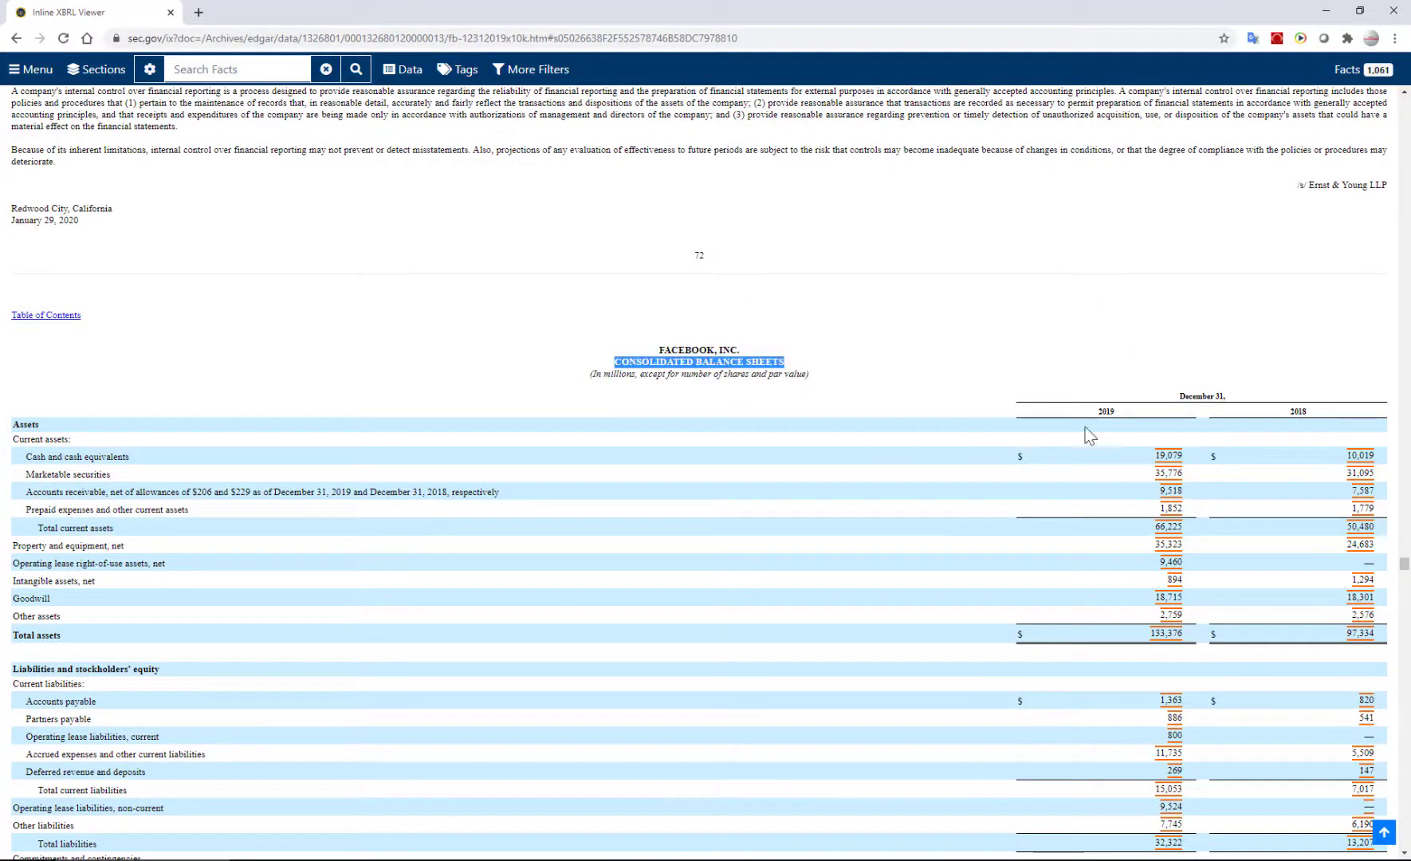
left_click(852, 427)
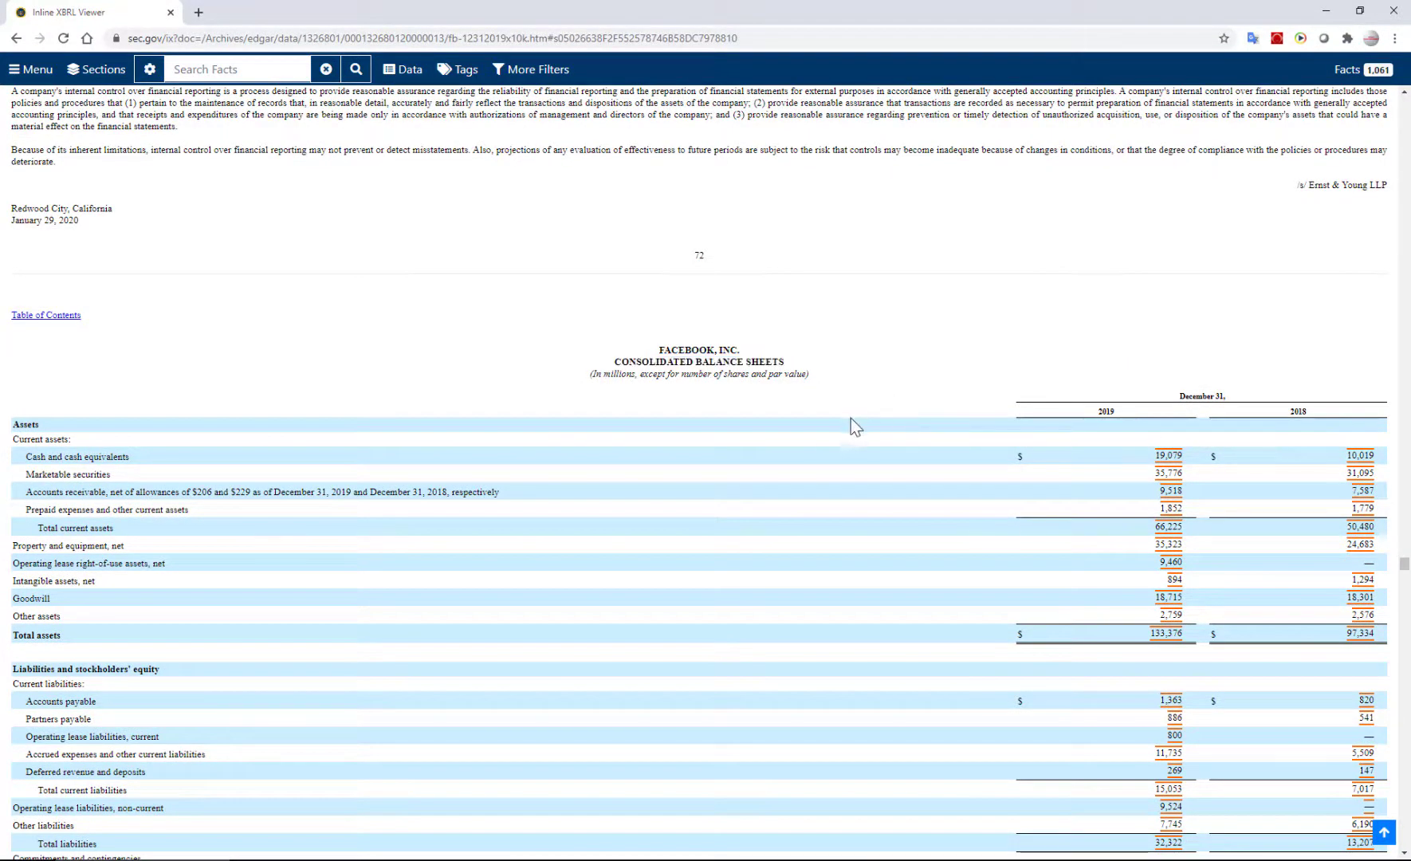
scroll(782, 510, "down", 7)
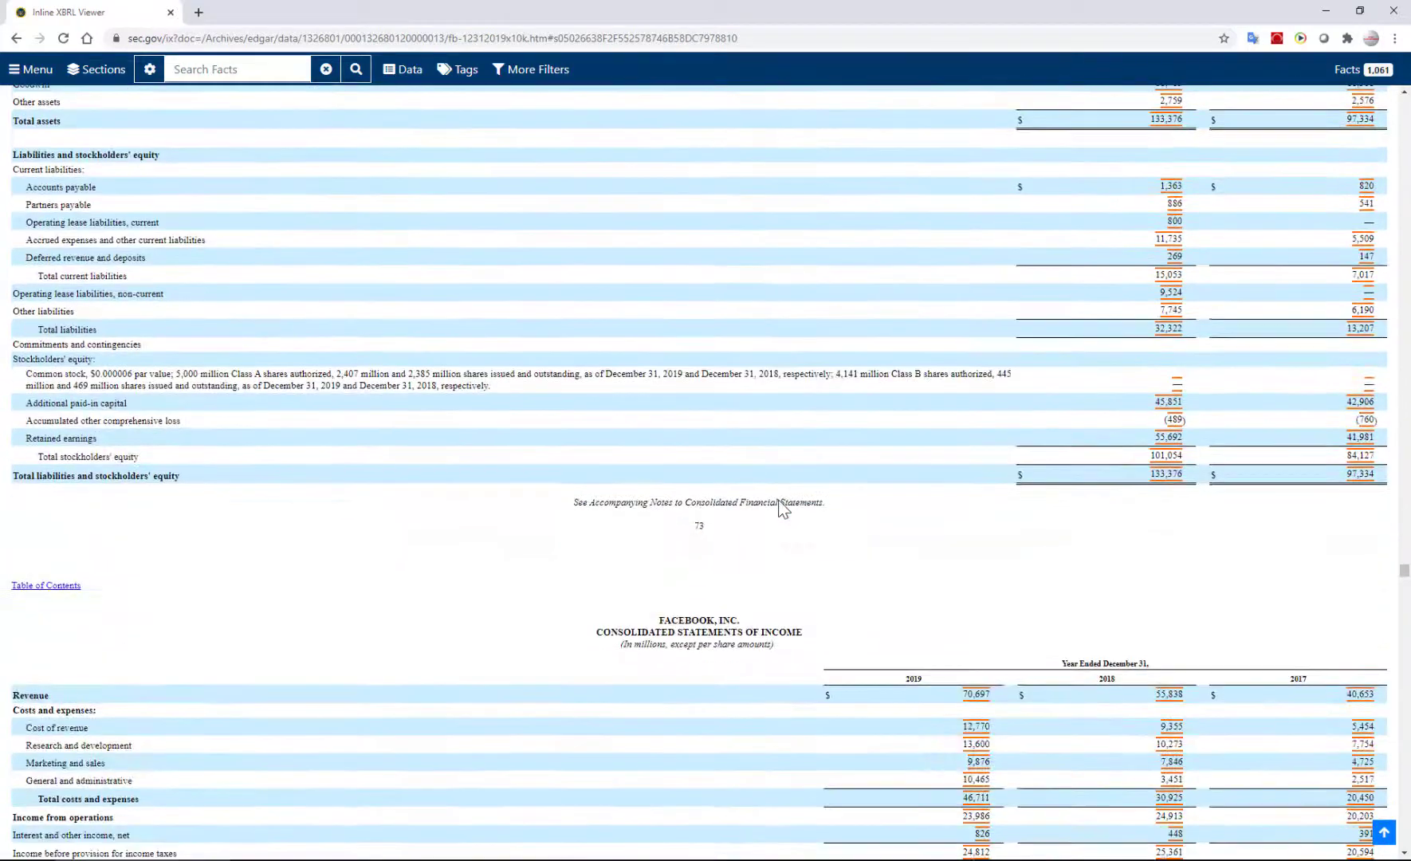
scroll(780, 502, "down", 3)
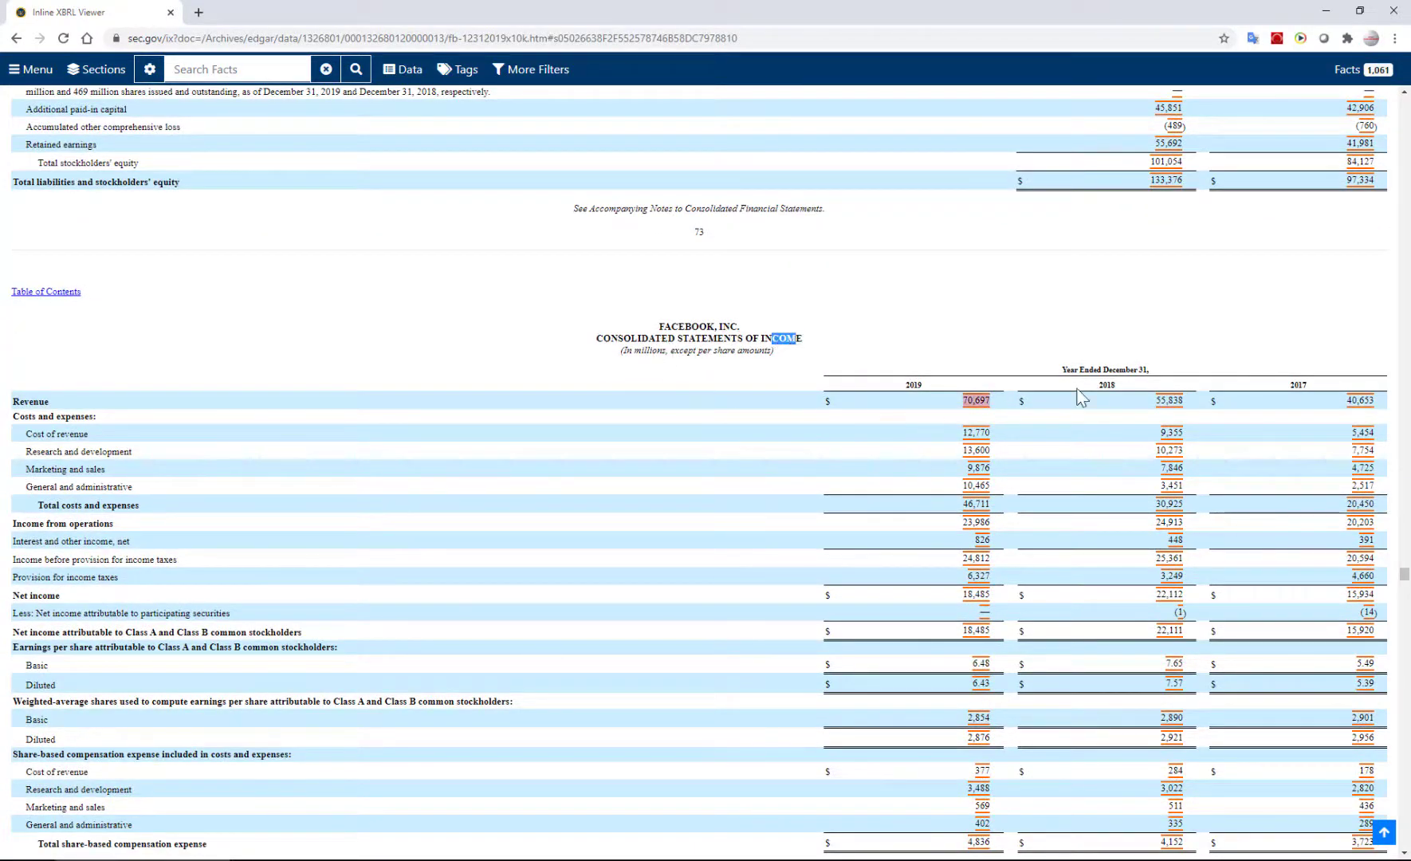
scroll(1085, 402, "down", 10)
scroll(1085, 590, "down", 3)
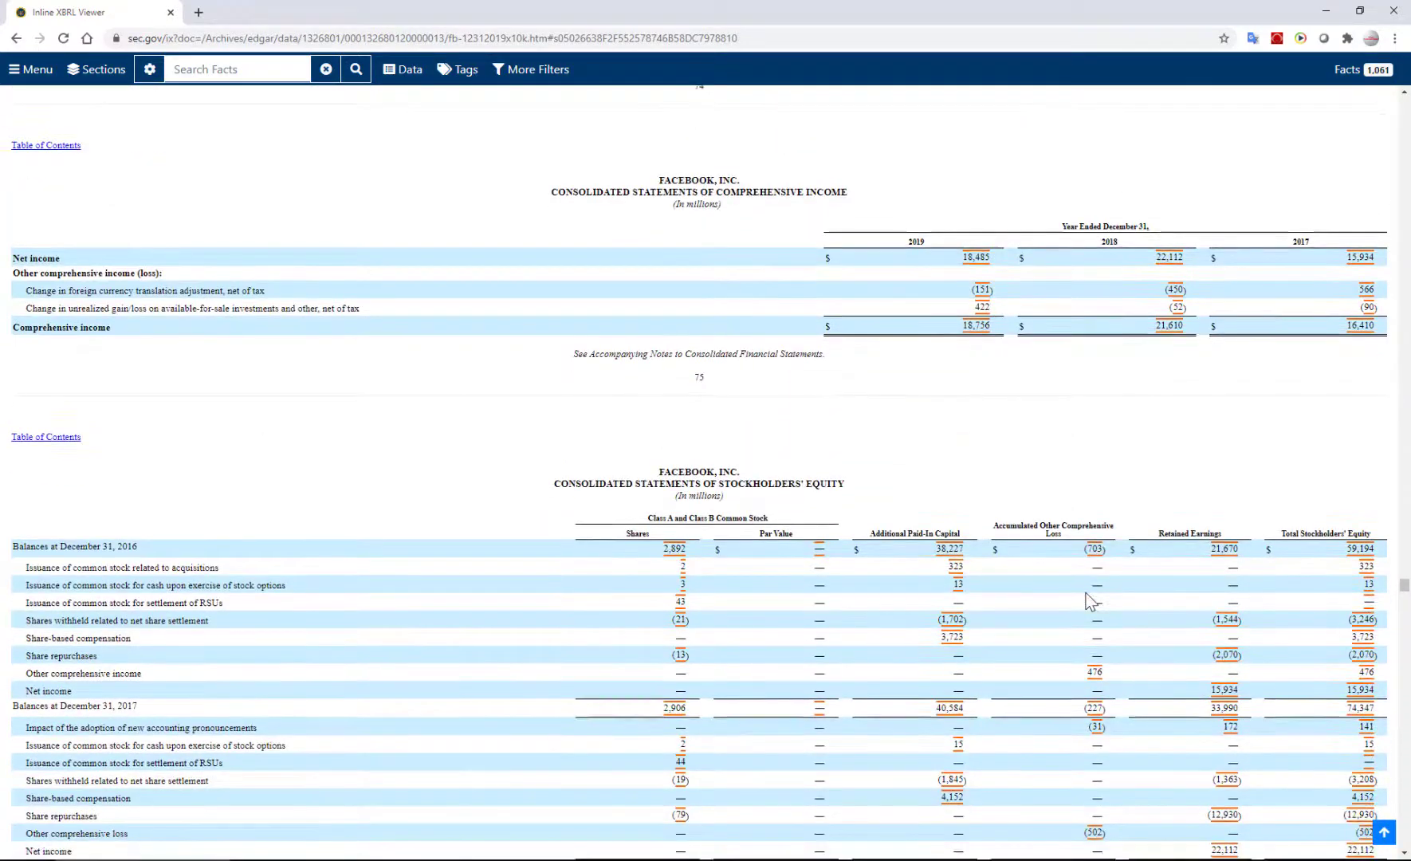
left_click_drag(641, 337, 827, 333)
scroll(723, 539, "down", 9)
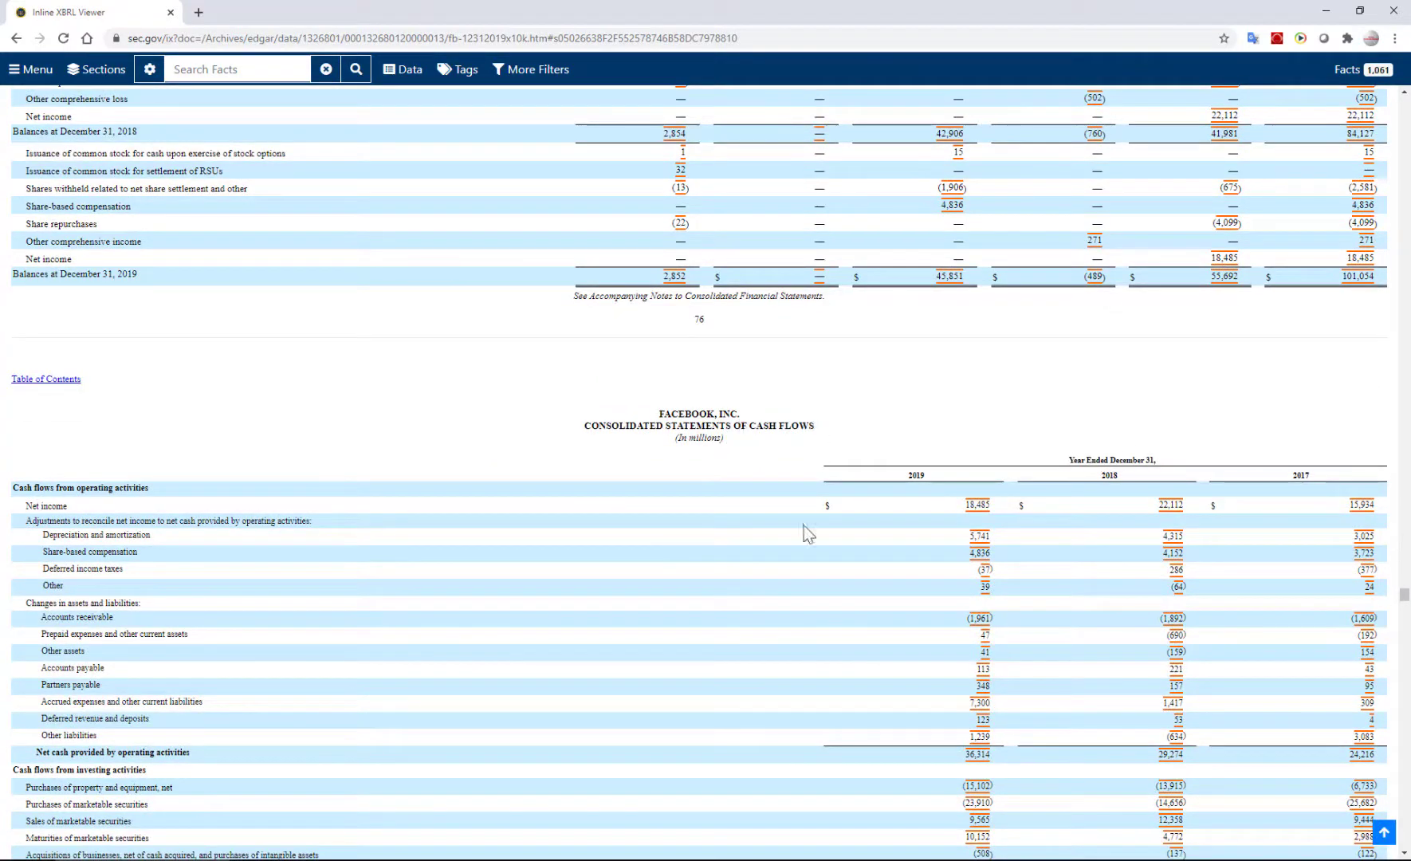
scroll(790, 557, "down", 9)
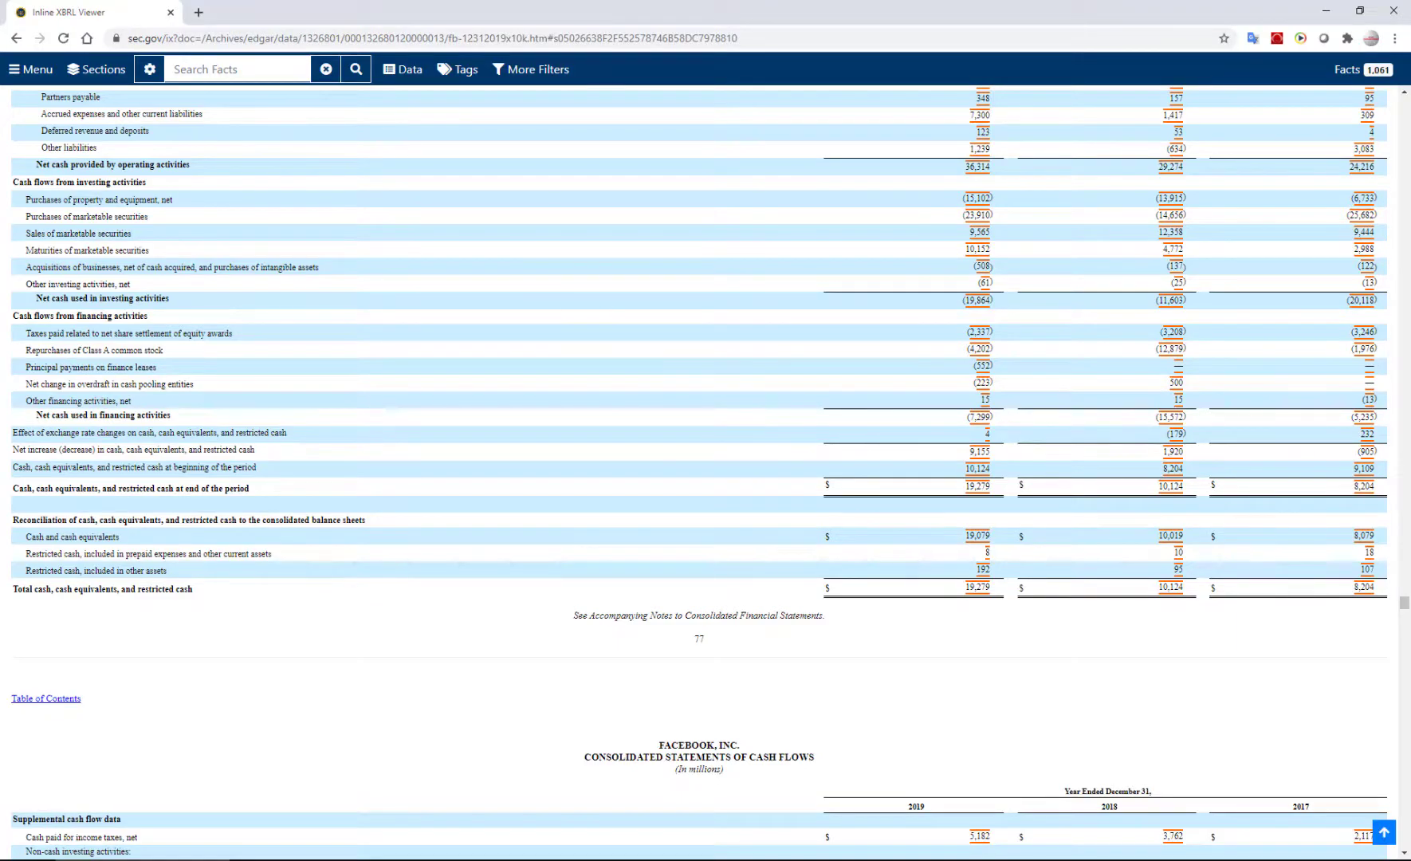
left_click_drag(1405, 603, 1307, 94)
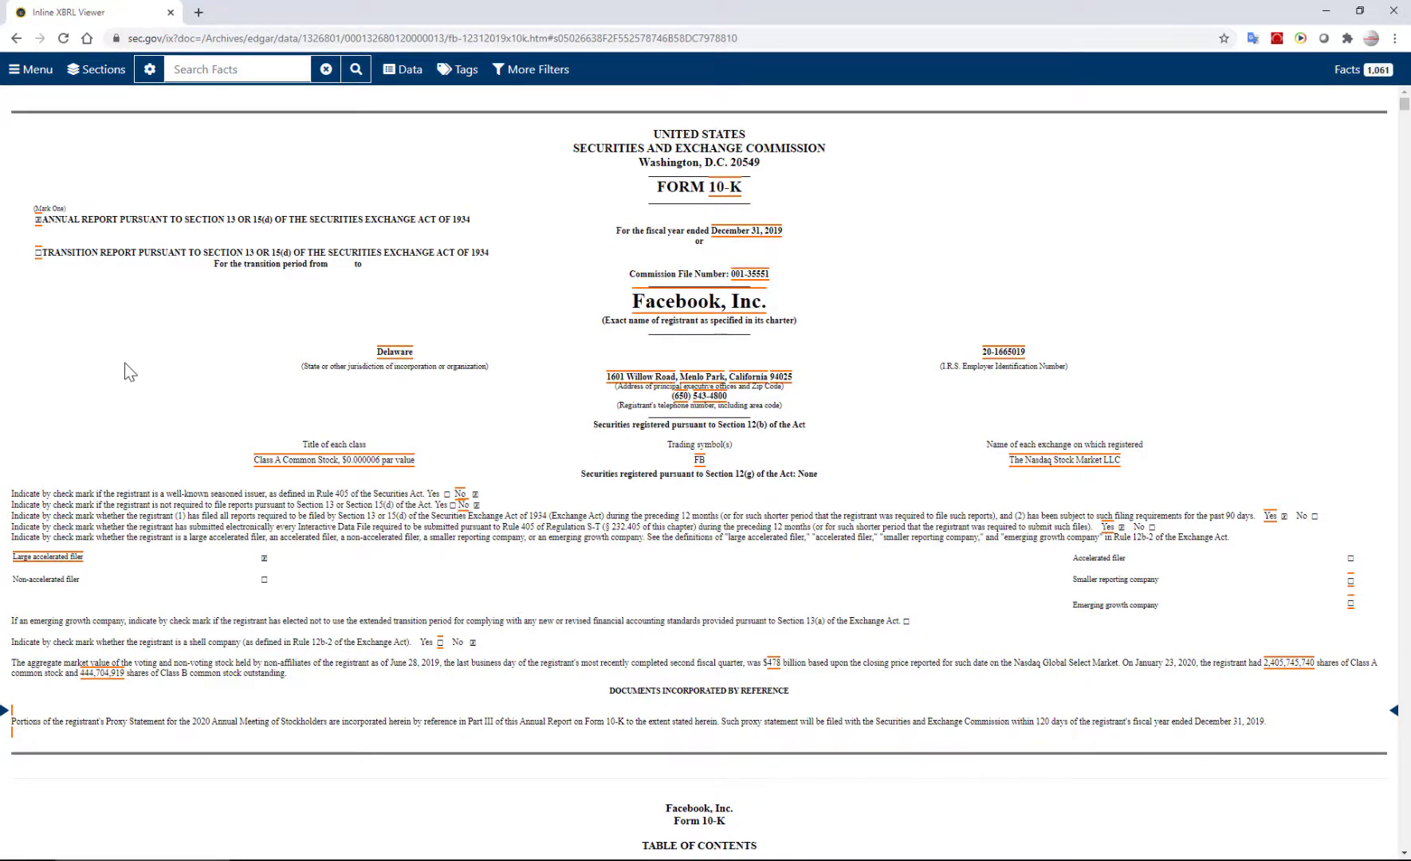
left_click(28, 71)
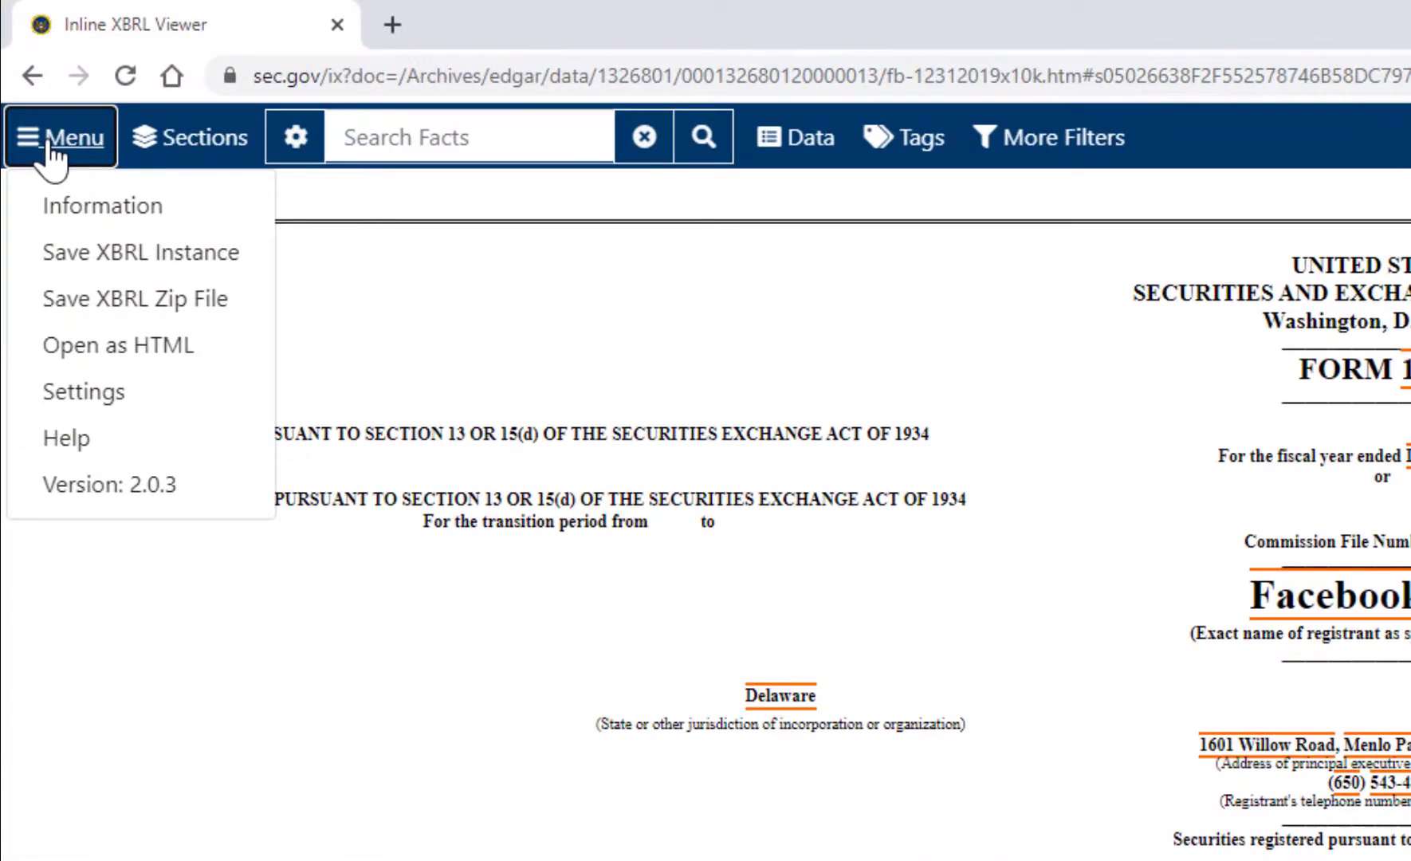
Save the XBRL zip to Downloads, open its 10-K htm, then close that copy
left_click(174, 310)
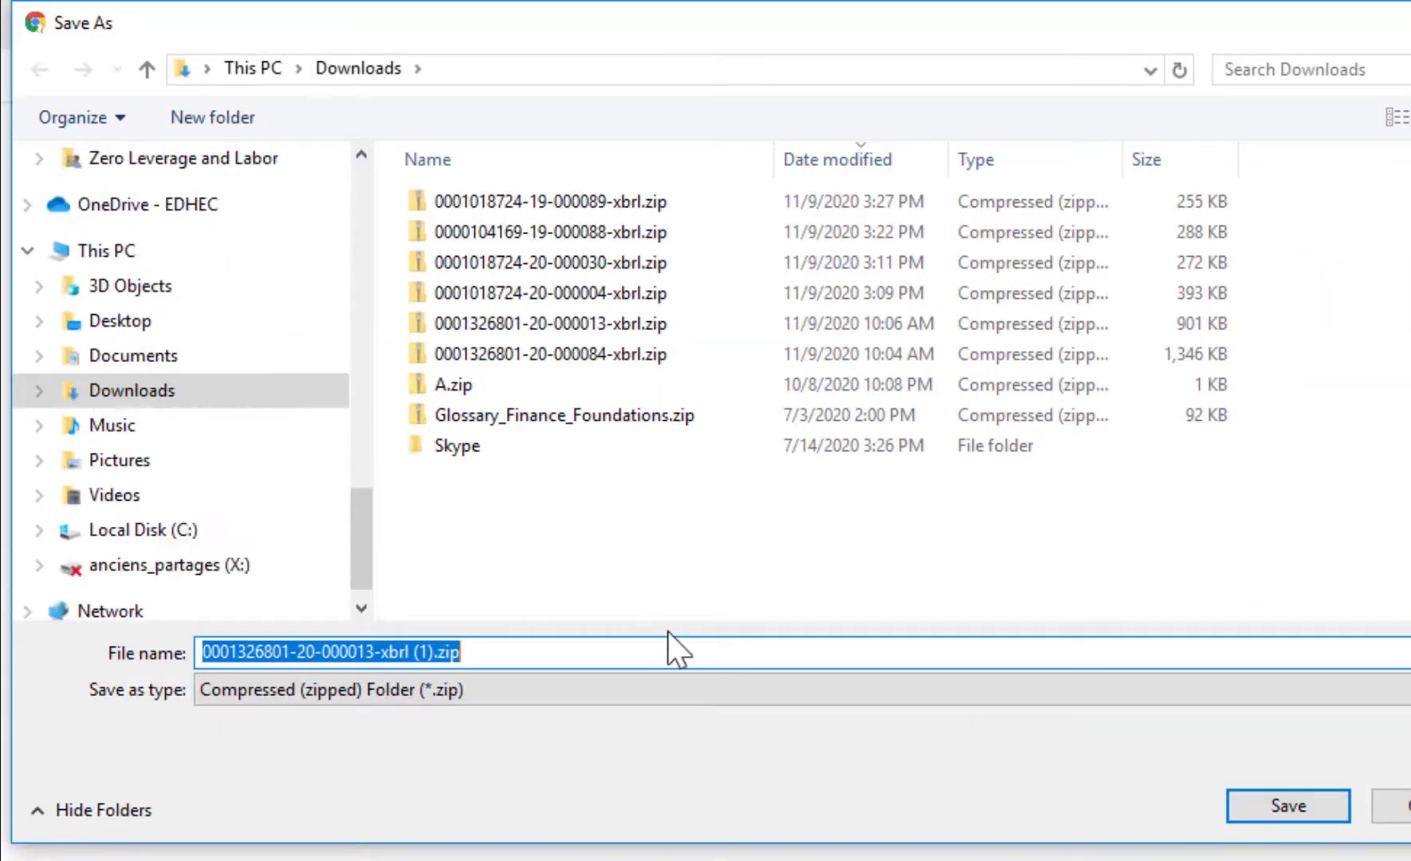
left_click(1326, 815)
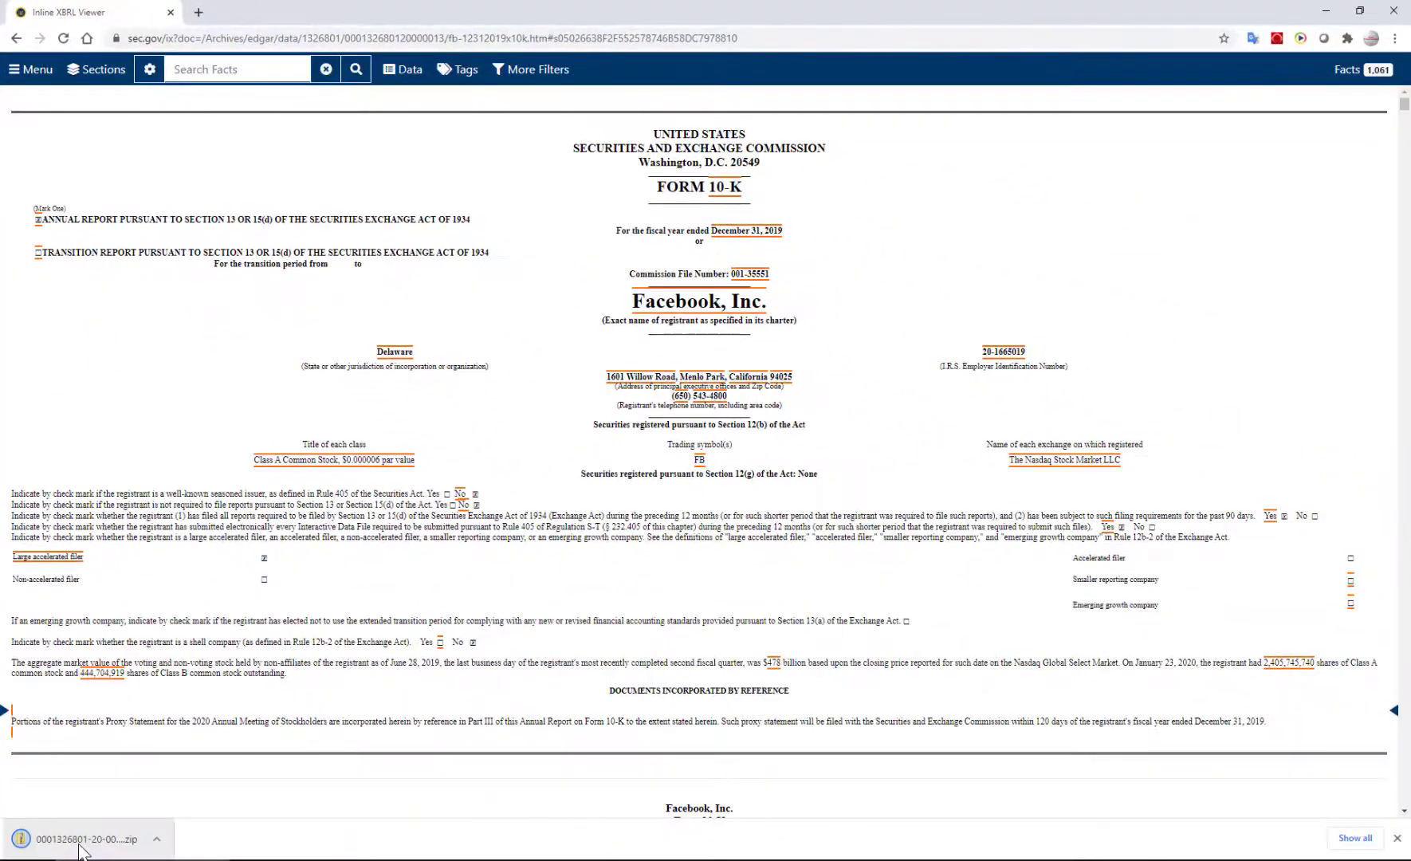
left_click(79, 844)
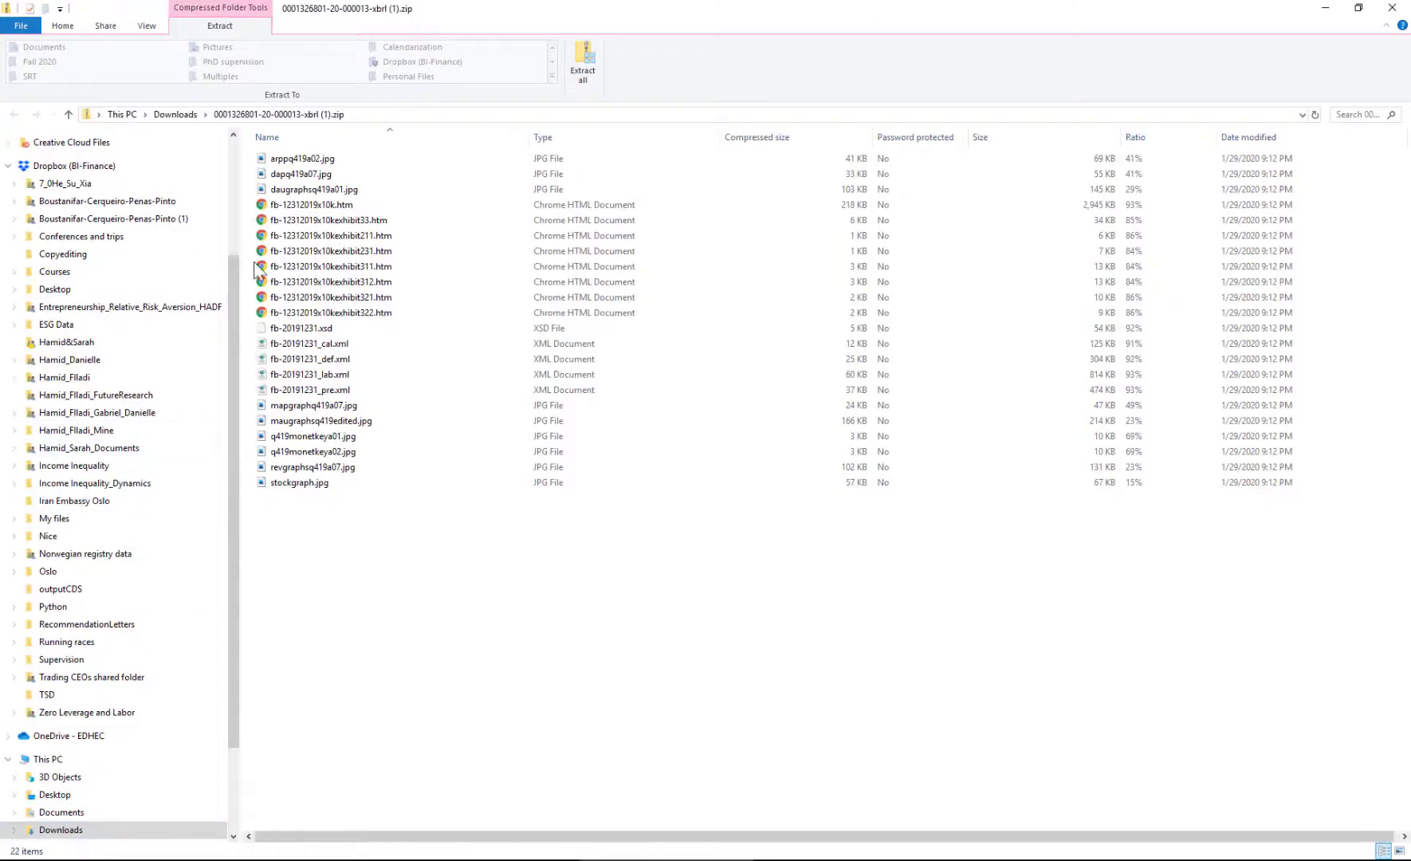
double_click(358, 212)
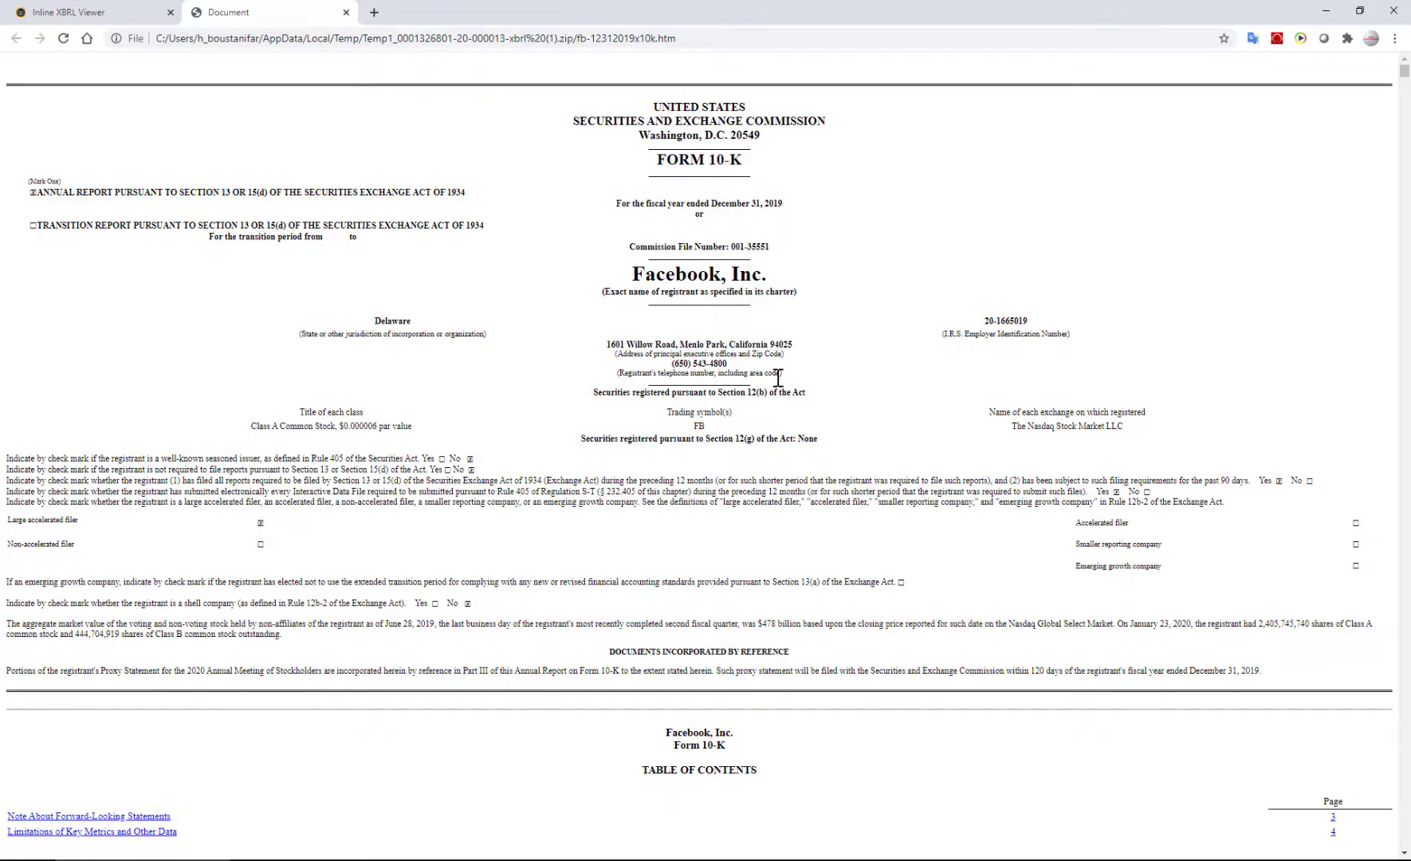
left_click(346, 12)
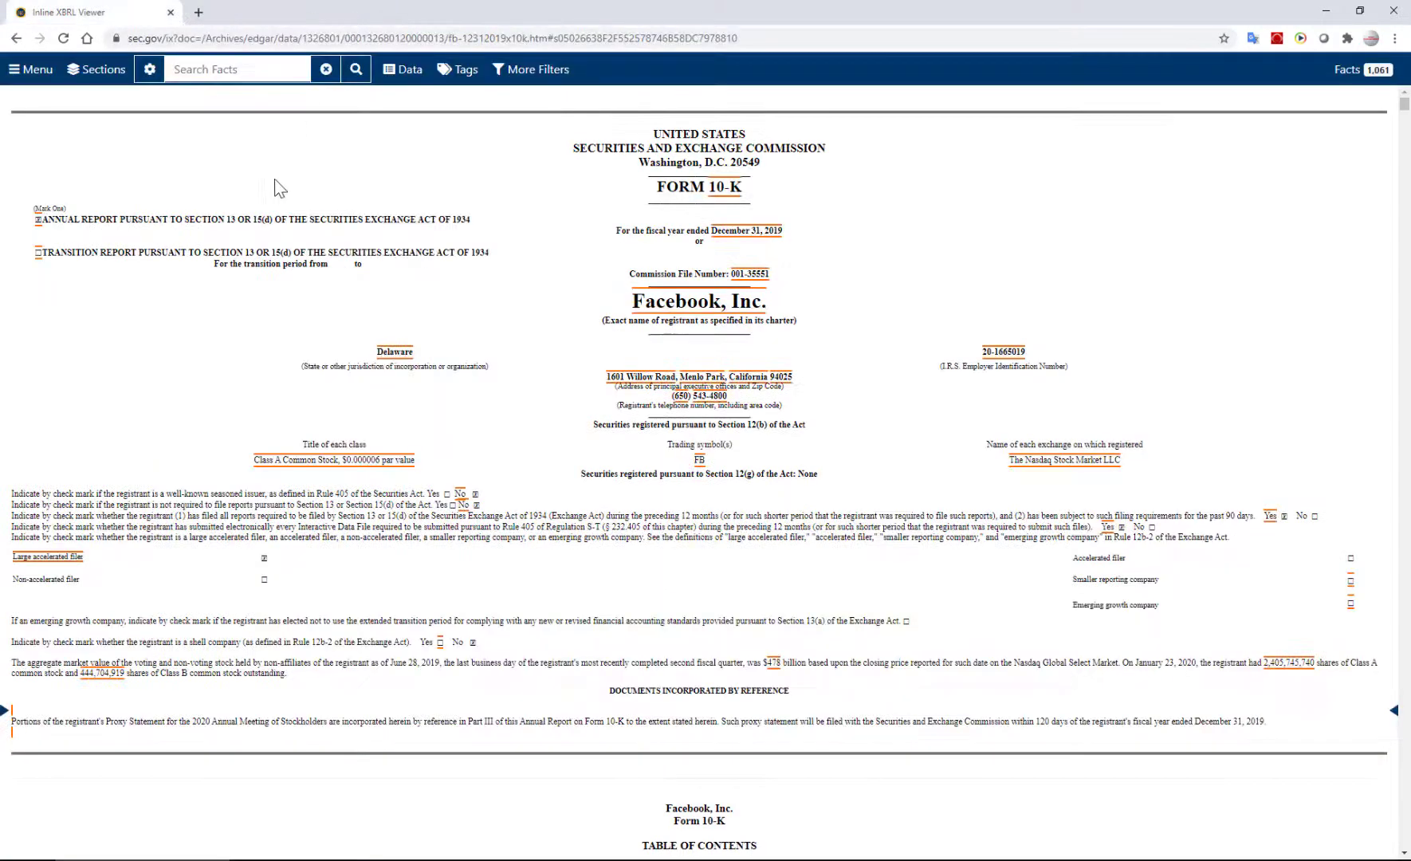
Start printing the 10-K page, then cancel the print dialog
right_click(212, 389)
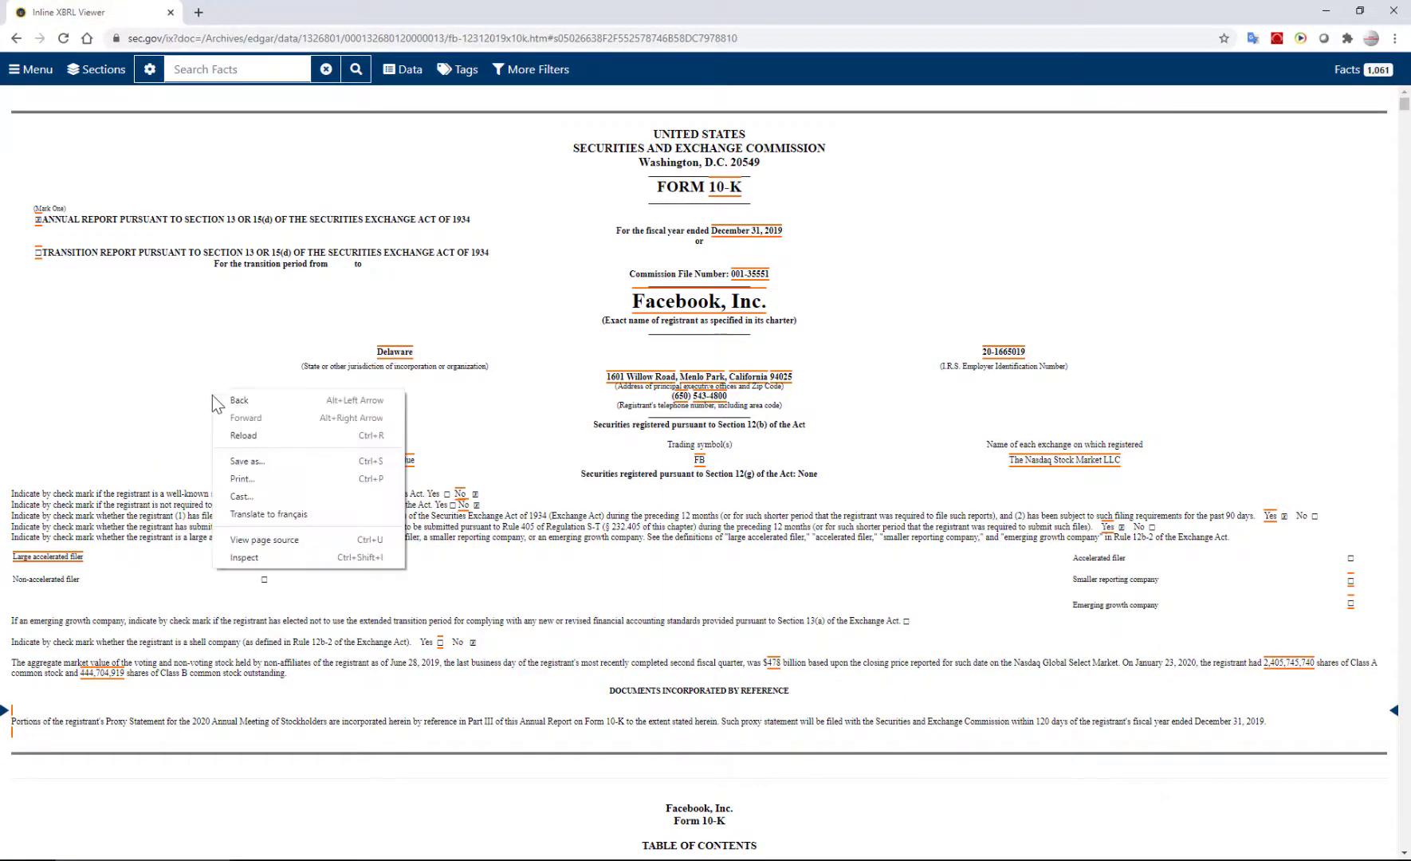
left_click(232, 484)
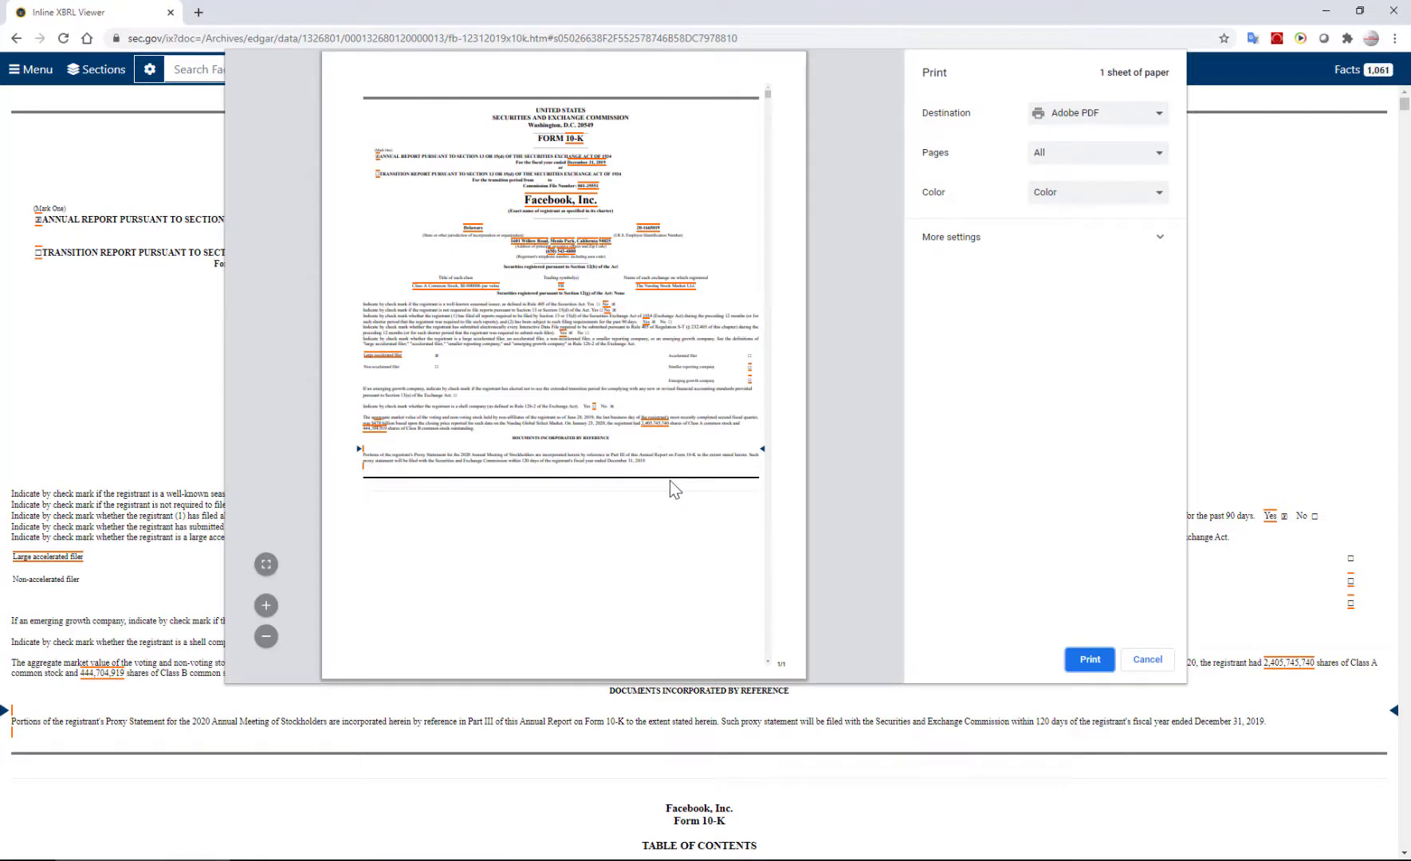
left_click(1143, 664)
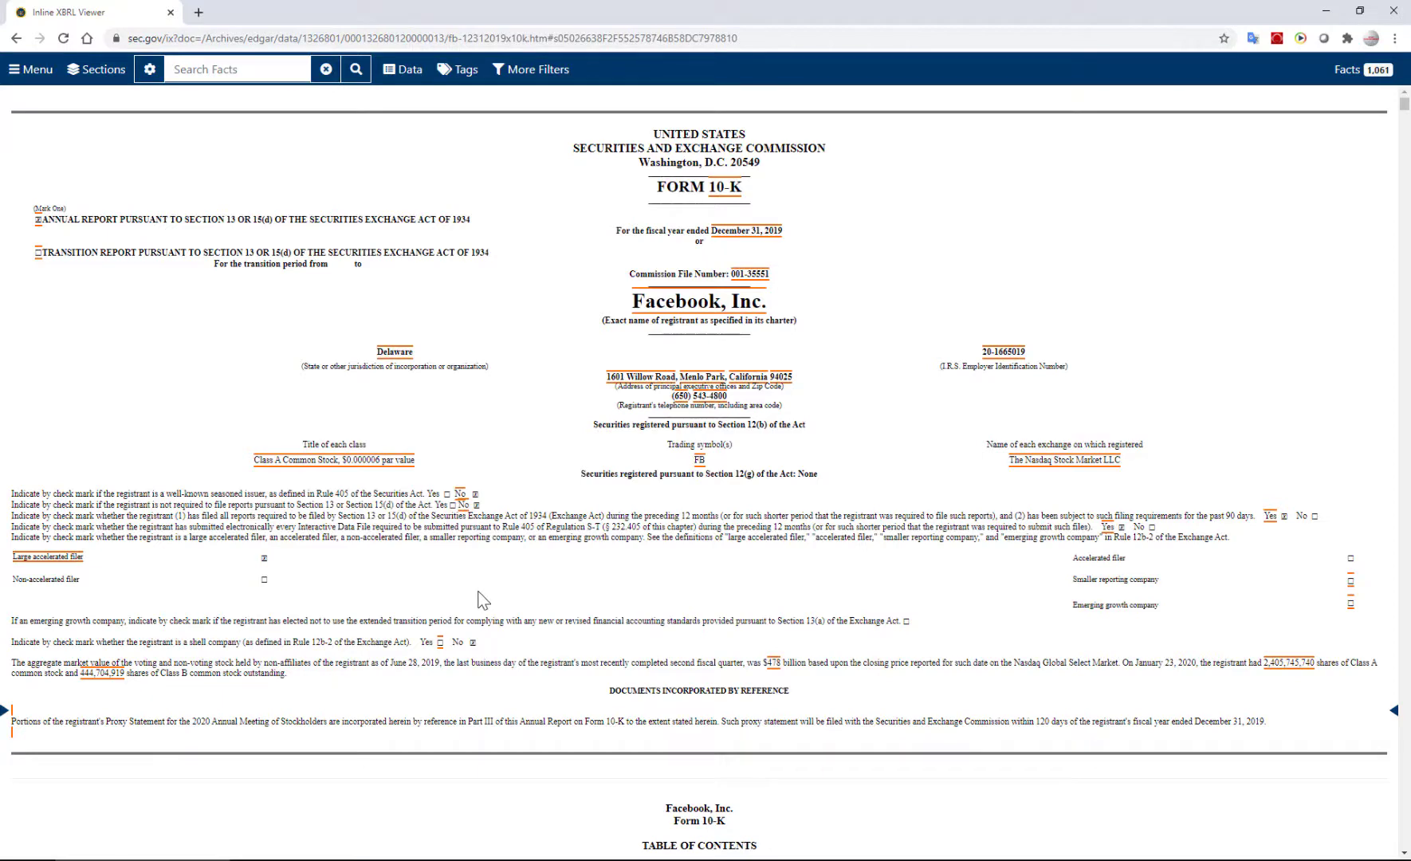
Search the 10-K for 'cash flow' and step through the matches
key("ctrl+f")
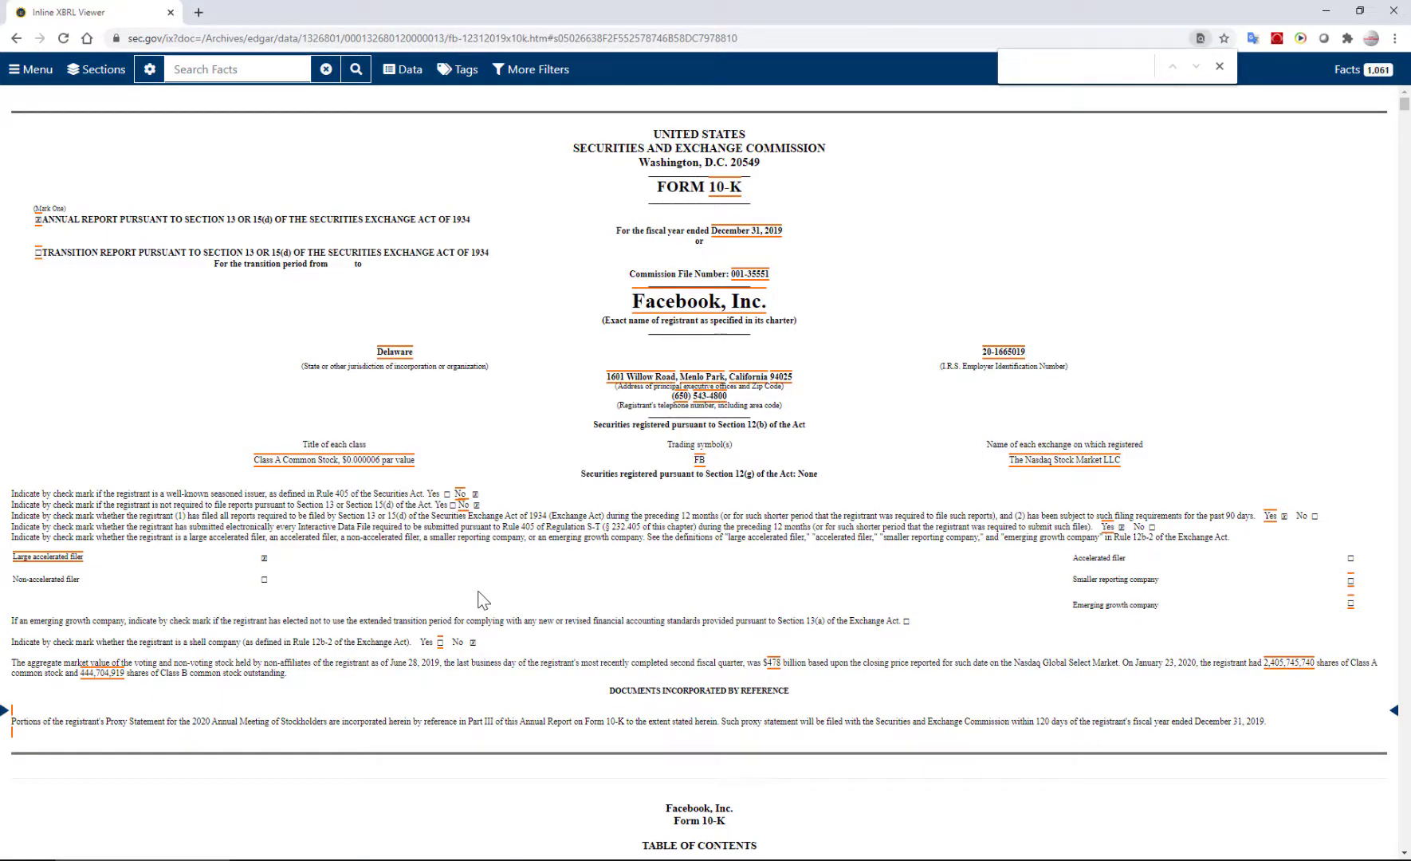
type("cash flow s")
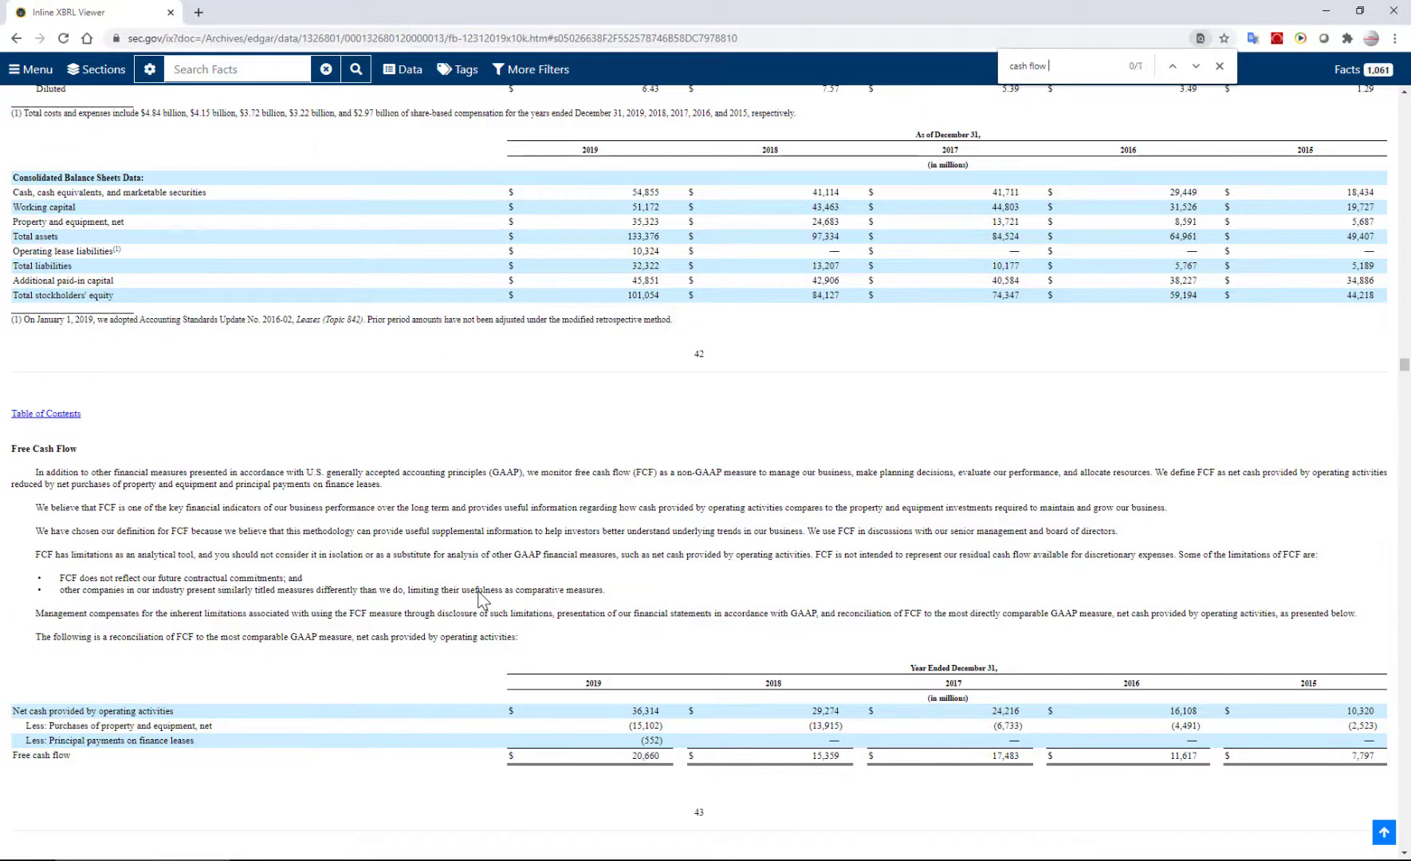
key("BackSpace")
key("Return")
key("Return")
key("Return")
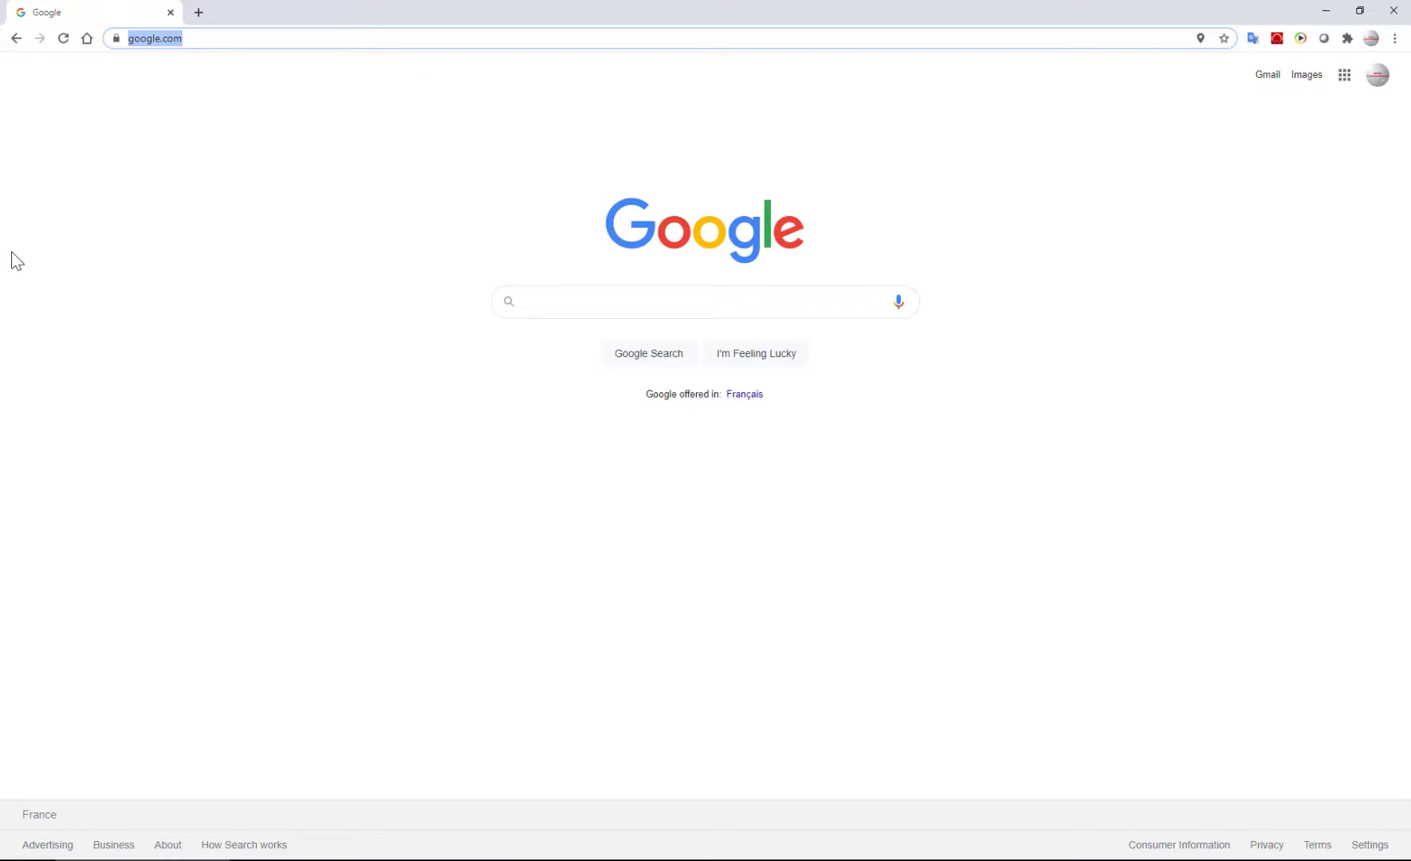
Search Google for Yahoo Finance, open finance.yahoo.com and select its search box
type("yah")
key("Return")
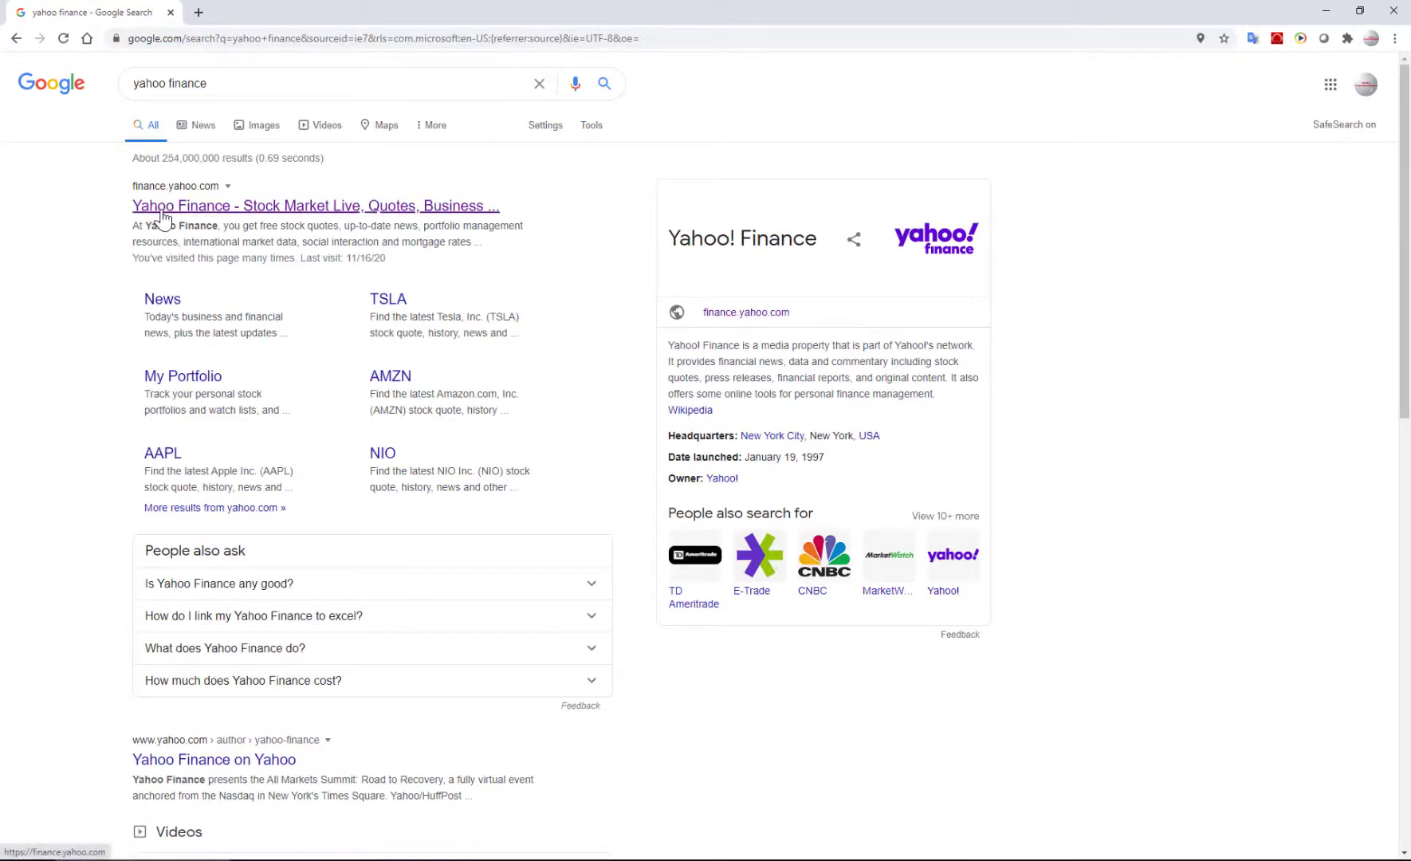
left_click(162, 212)
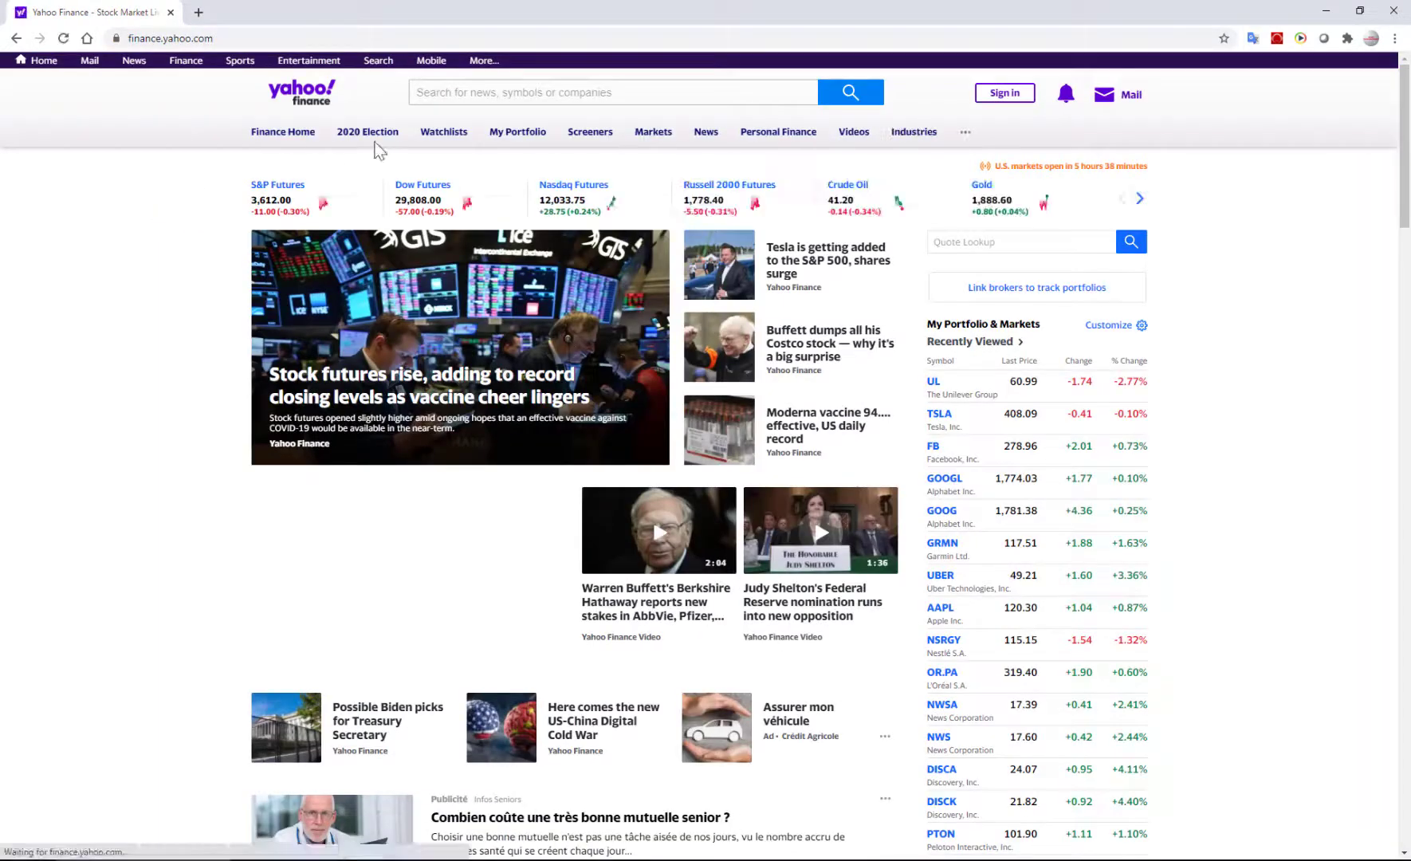
left_click(423, 94)
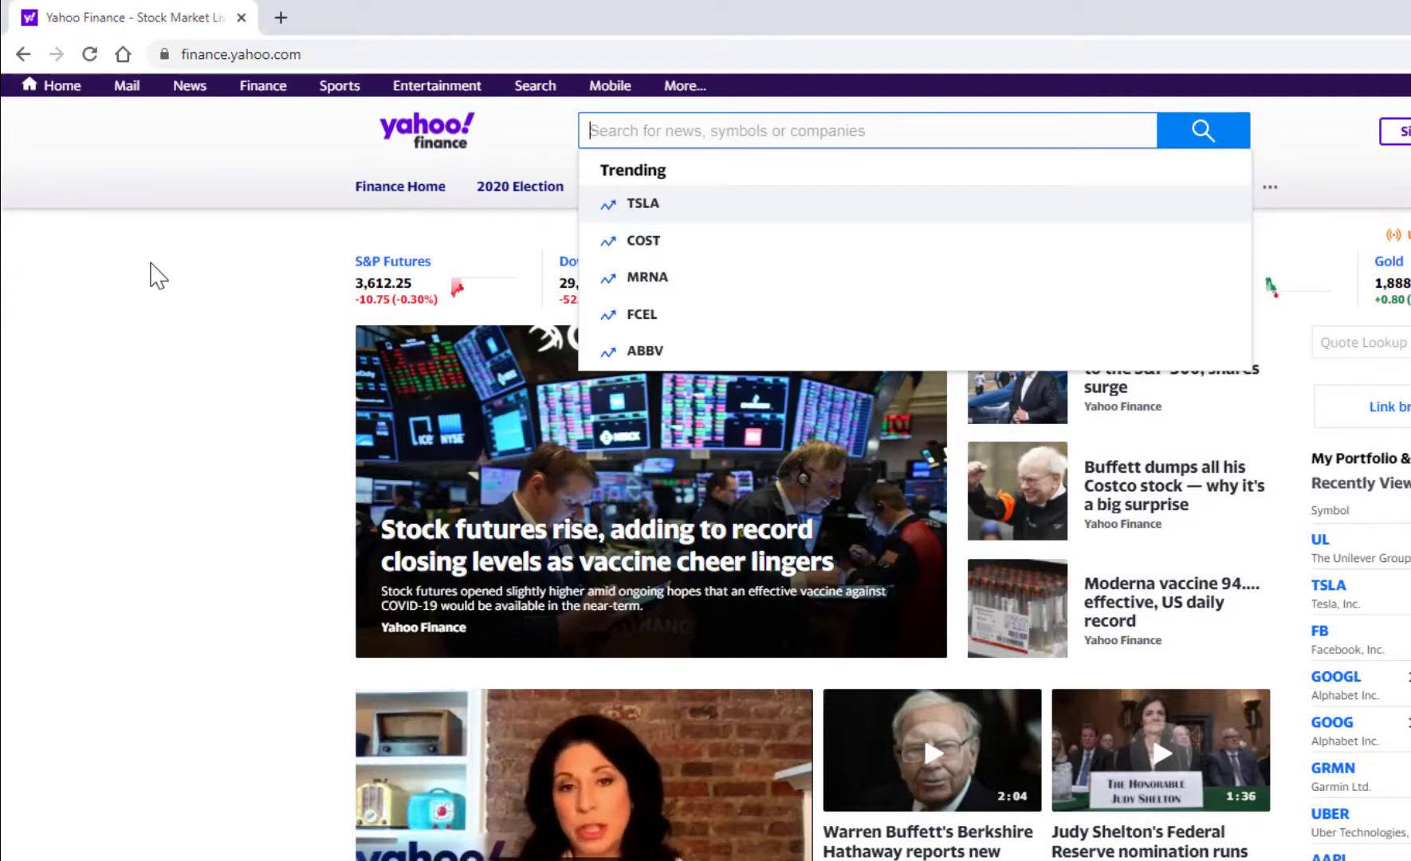
Search Yahoo Finance for 'tesla' to bring up the TSLA quote summary
type("te")
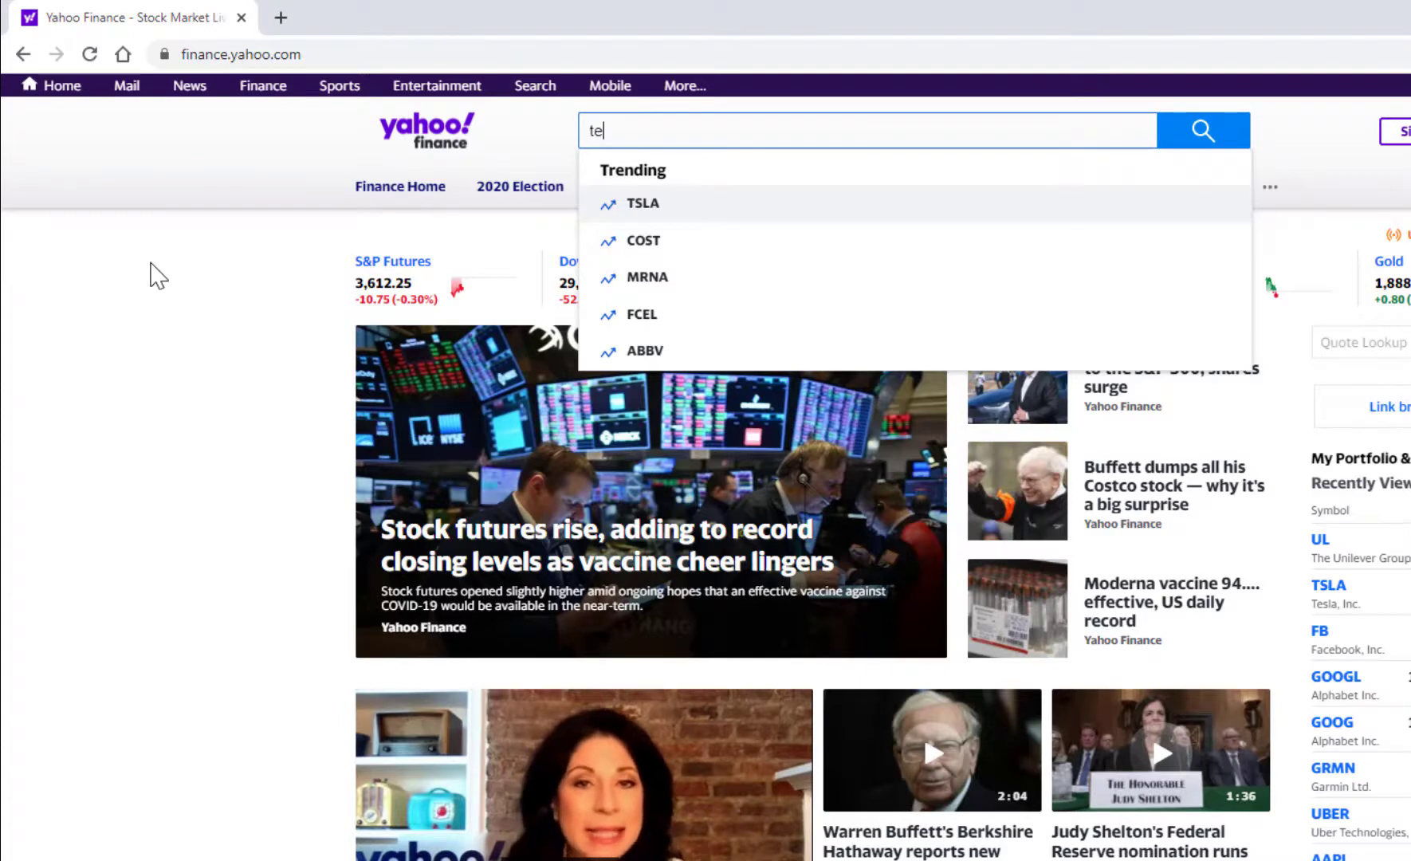
type("sla")
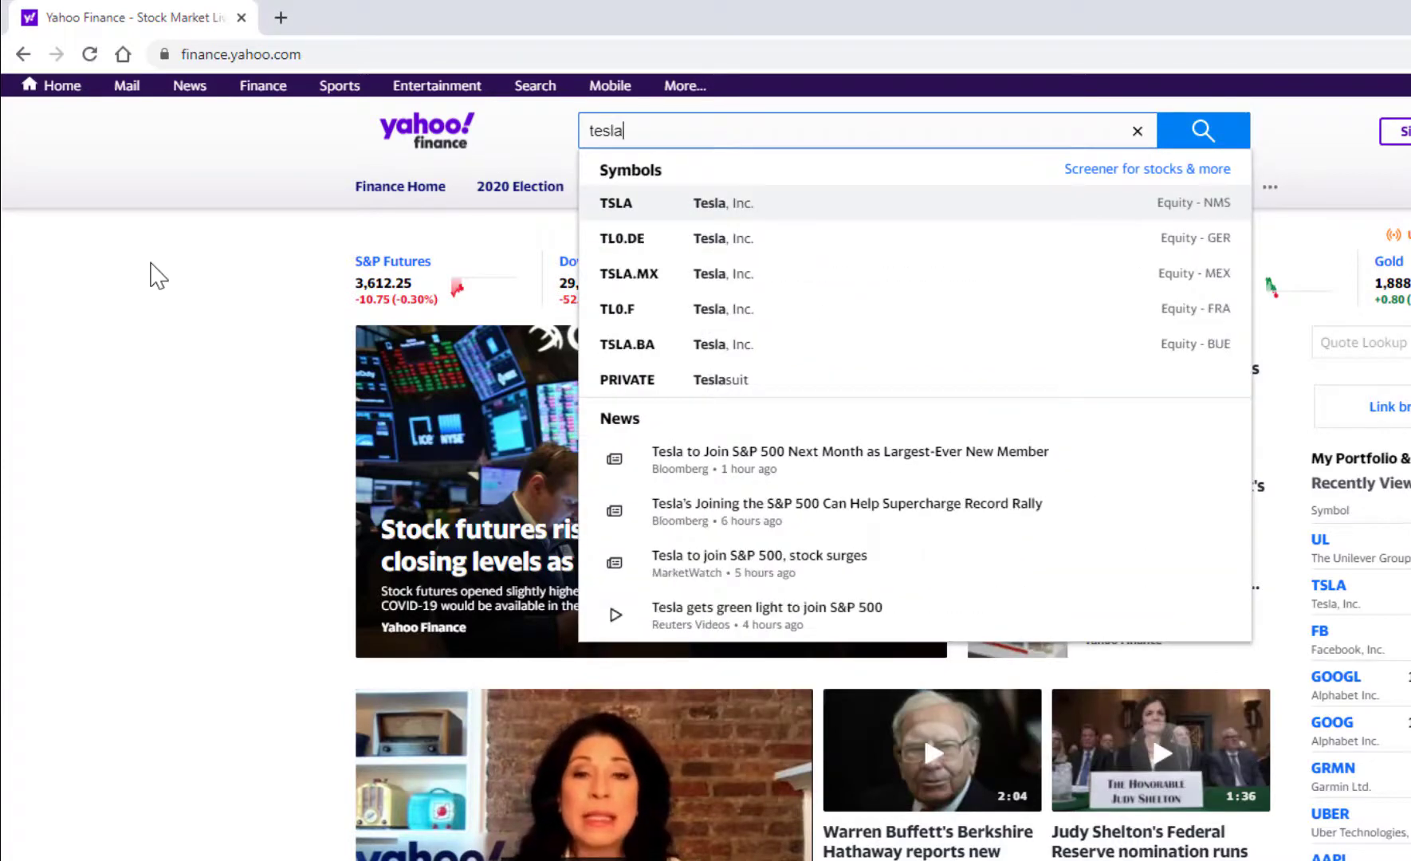
key("Return")
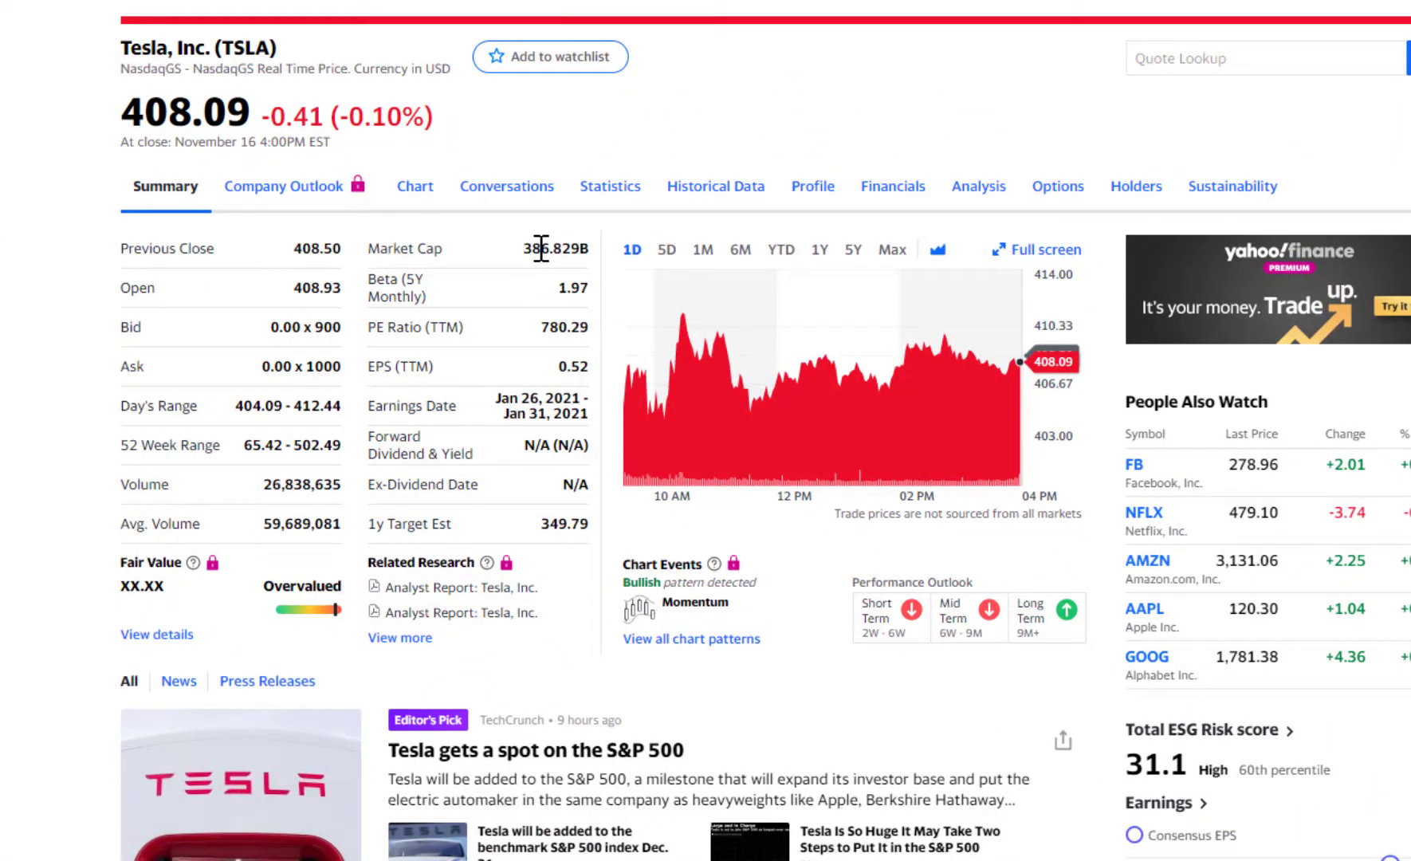
Highlight some of Tesla's key statistics and scroll through the summary page
mouse_move(580, 287)
left_mouse_down()
mouse_move(562, 326)
mouse_move(596, 337)
mouse_move(583, 291)
left_mouse_up()
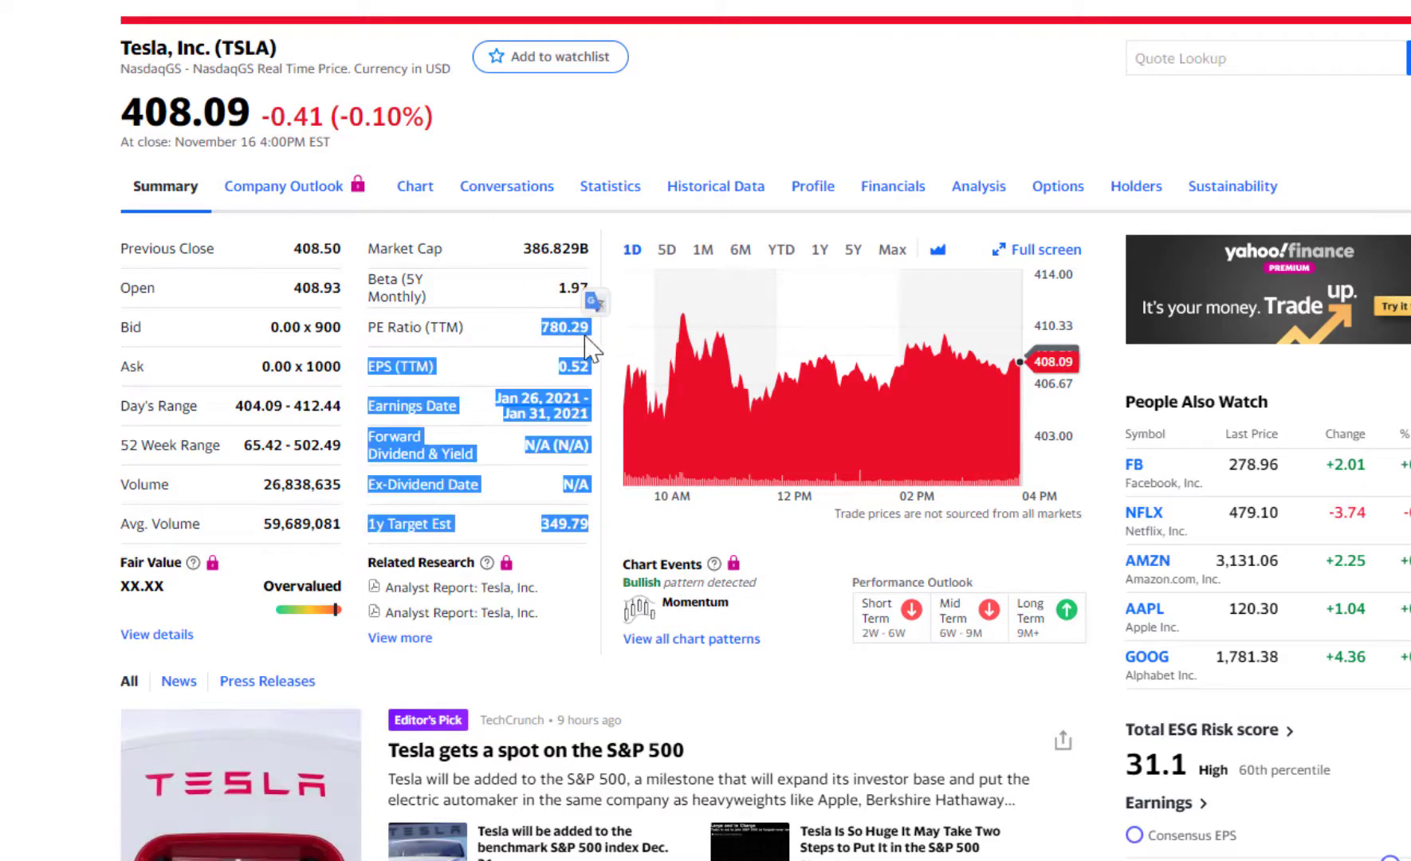
left_click(479, 381)
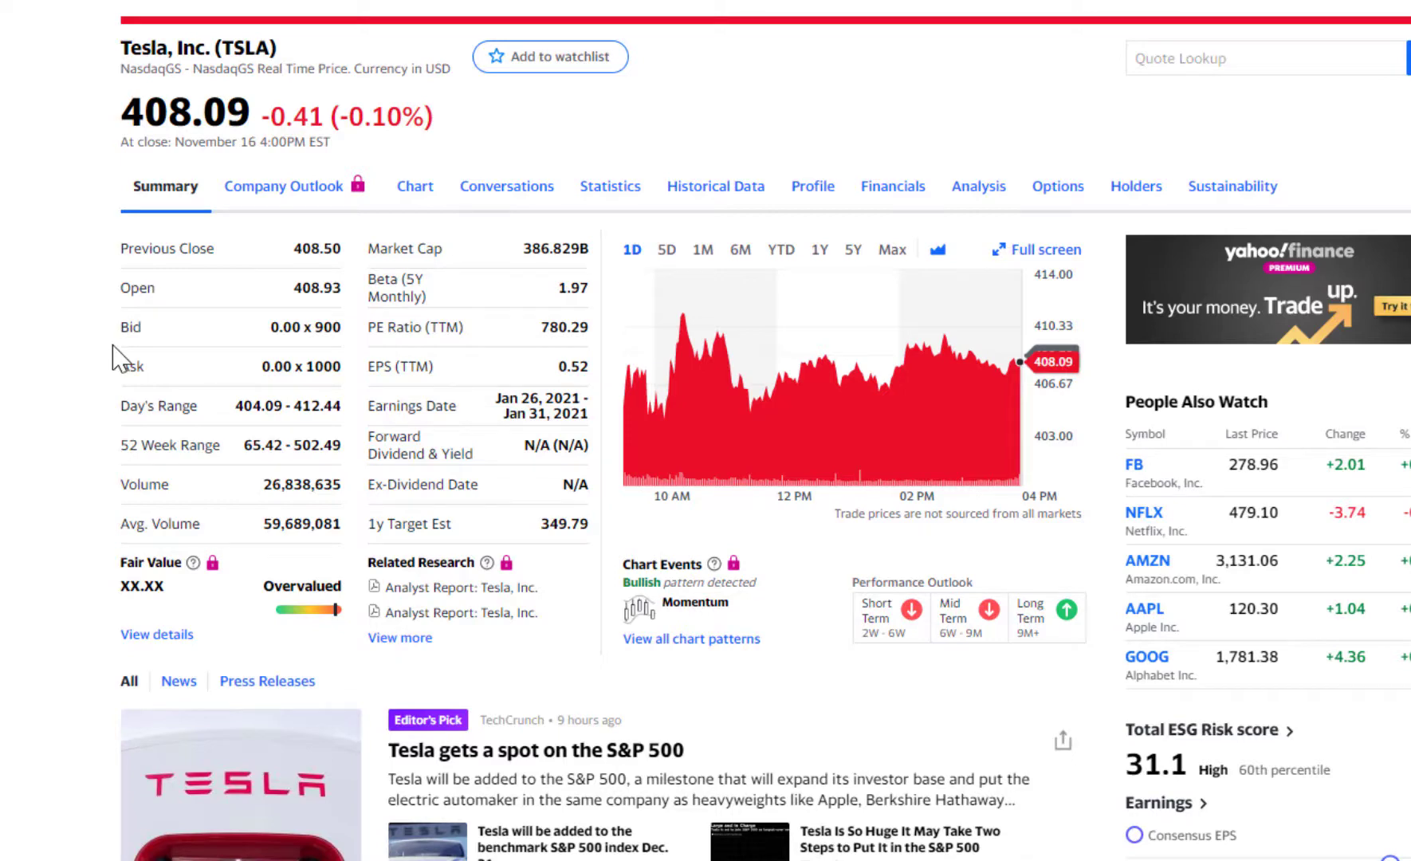
scroll(706, 431, "down", 3)
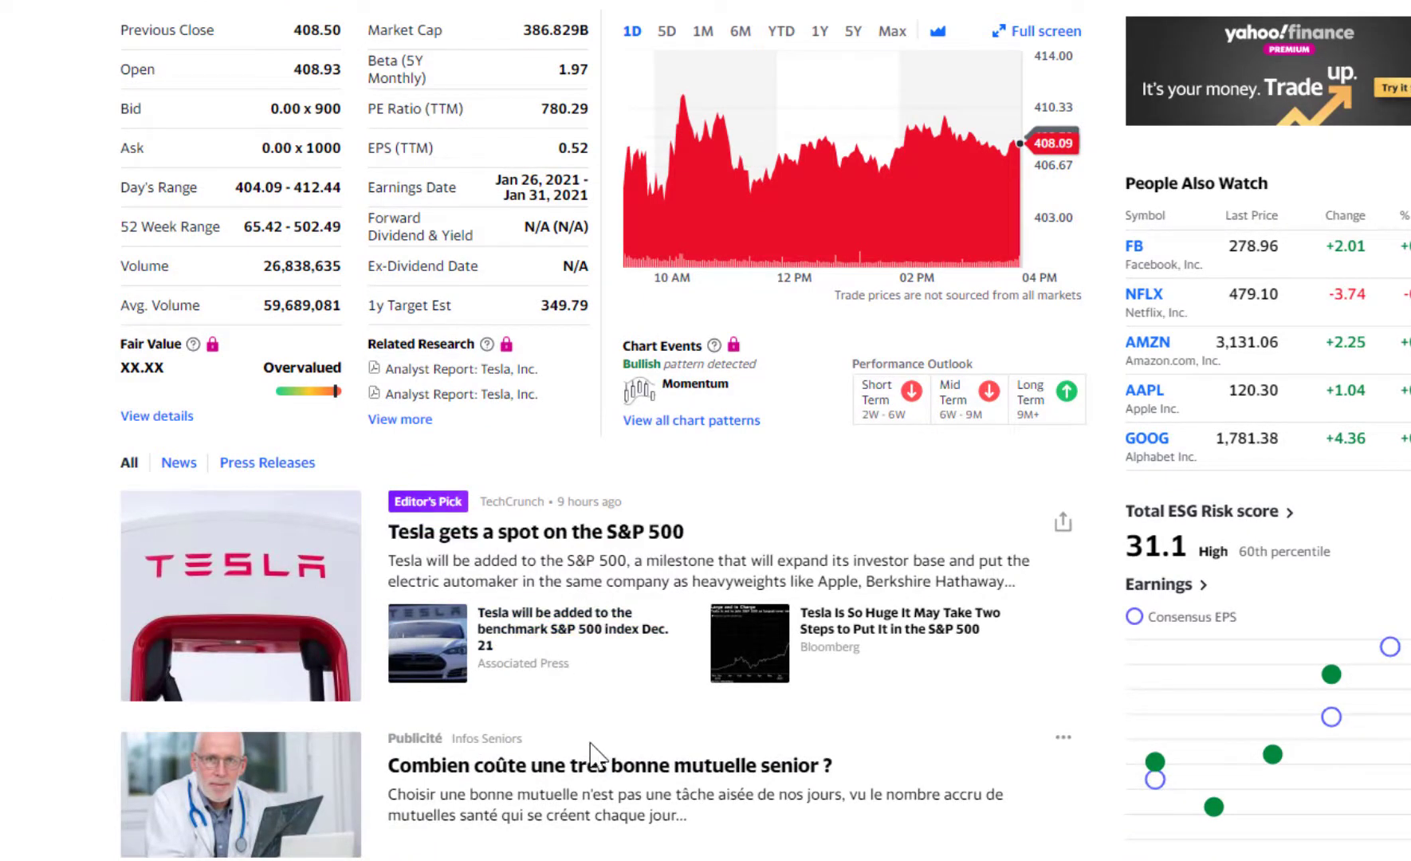
scroll(590, 749, "down", 1)
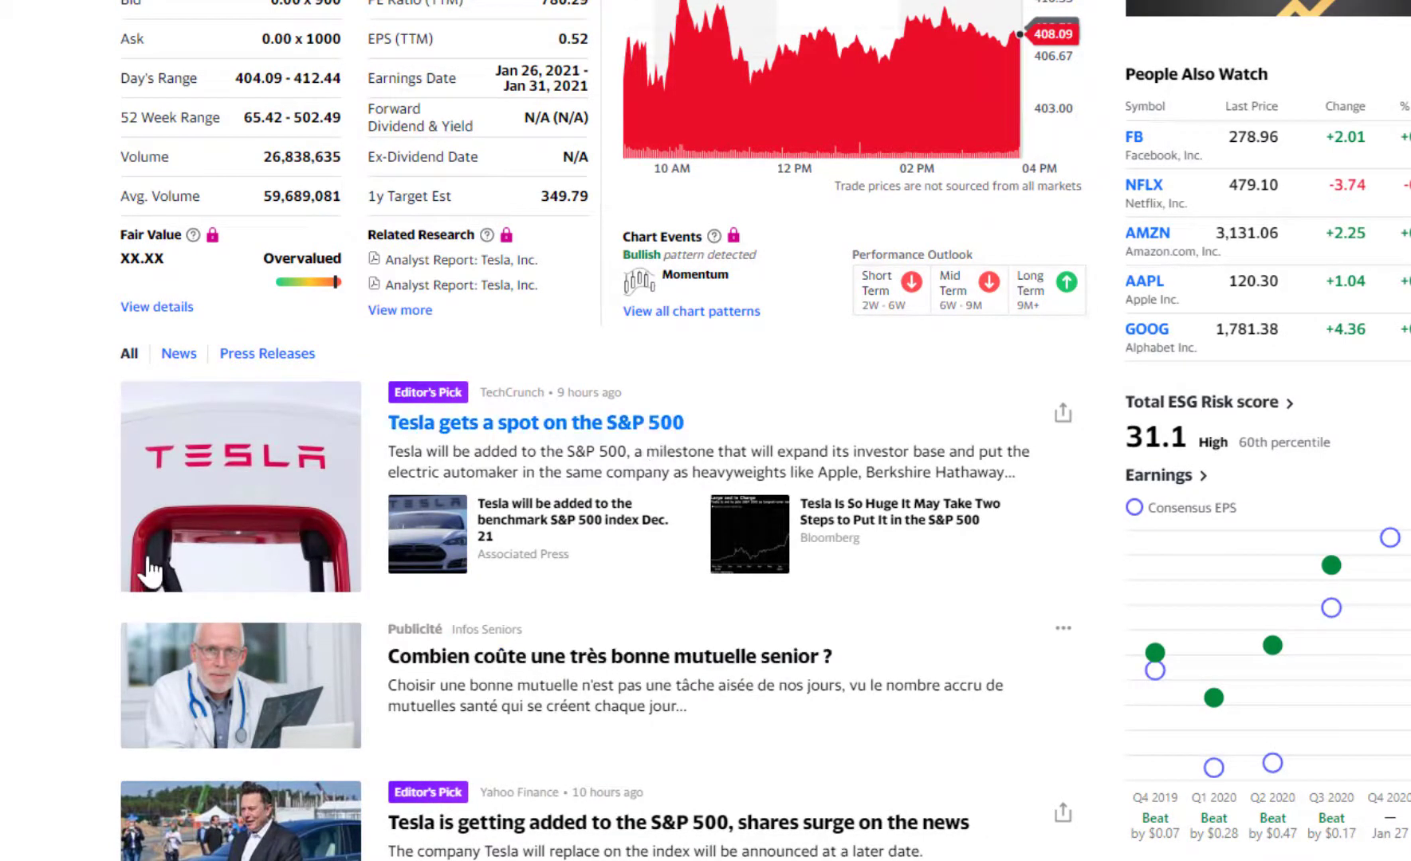
scroll(64, 542, "down", 2)
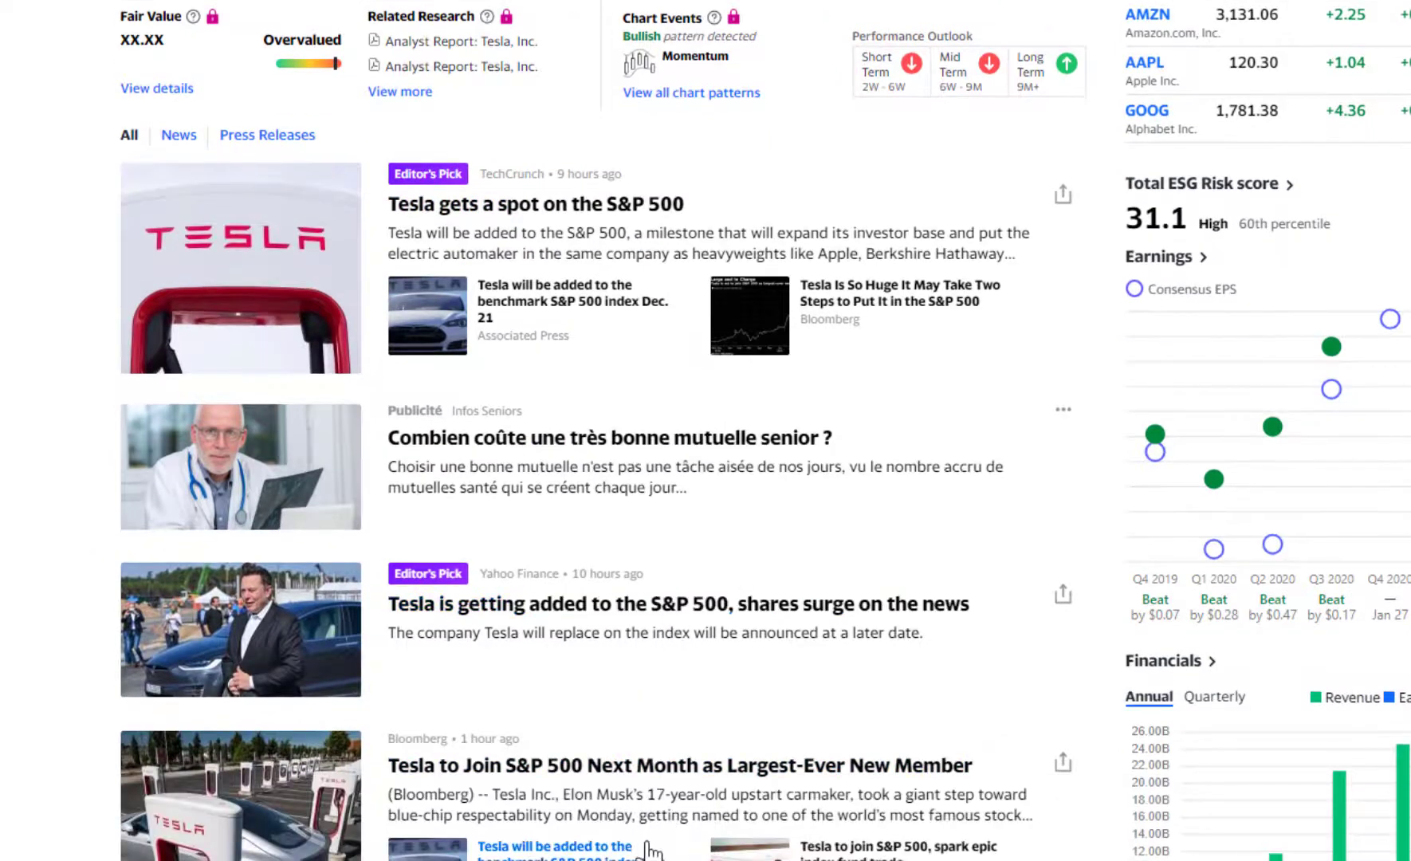
scroll(56, 425, "up", 2)
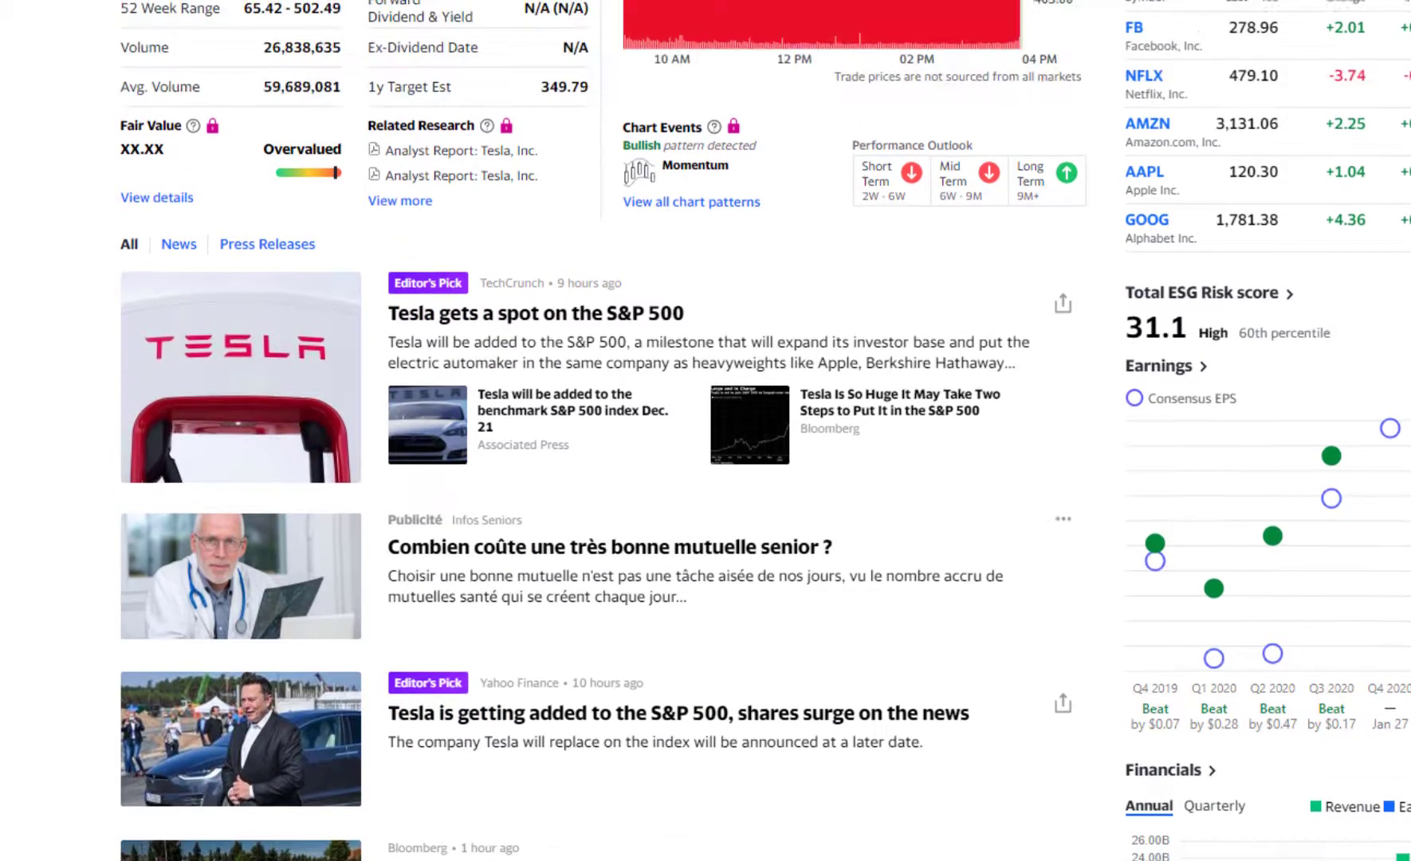
Browse the News and Press Releases filters, then the Chart, Conversations and Statistics tabs
left_click(180, 357)
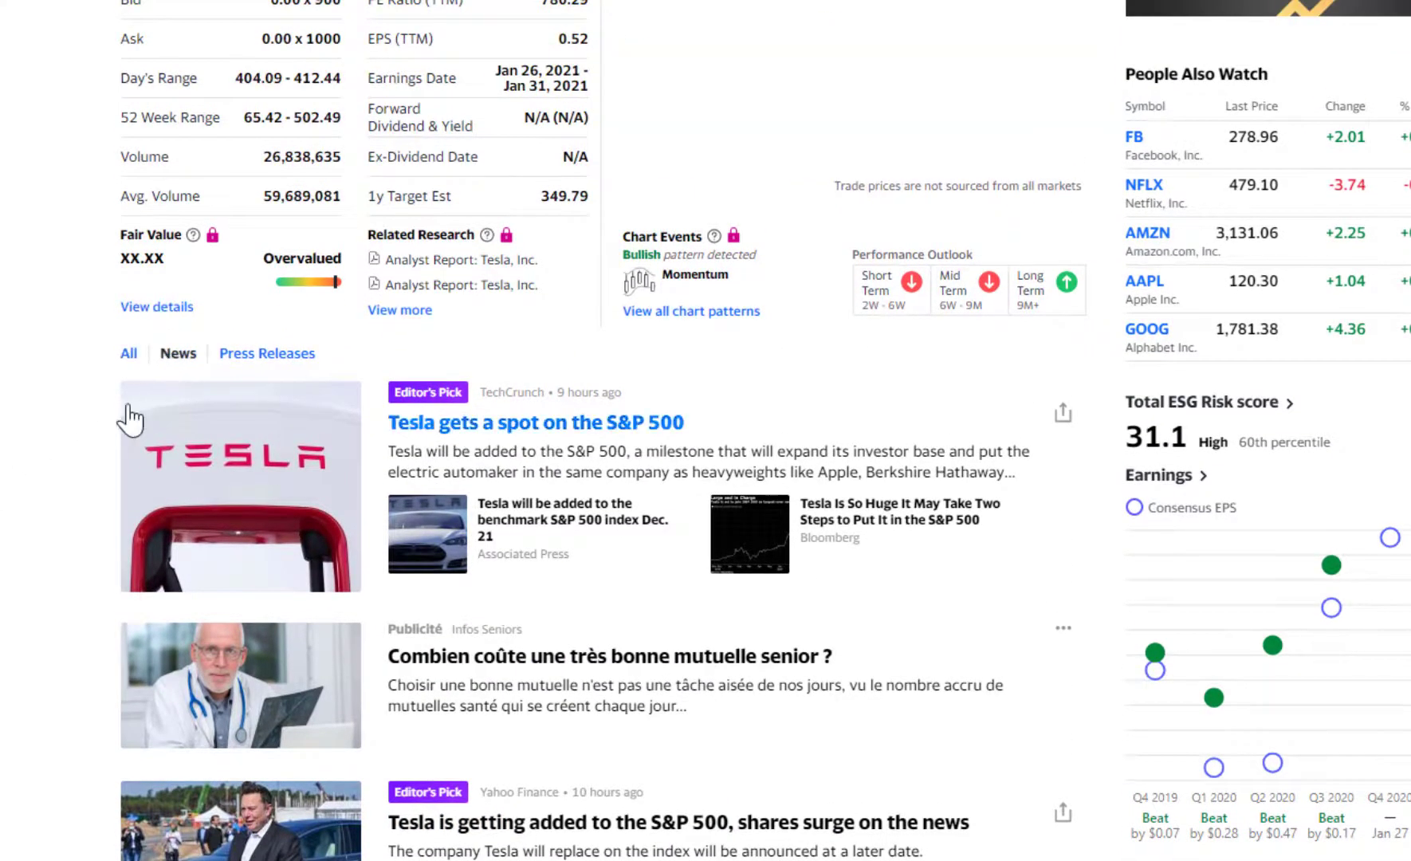
left_click(275, 355)
scroll(275, 358, "up", 2)
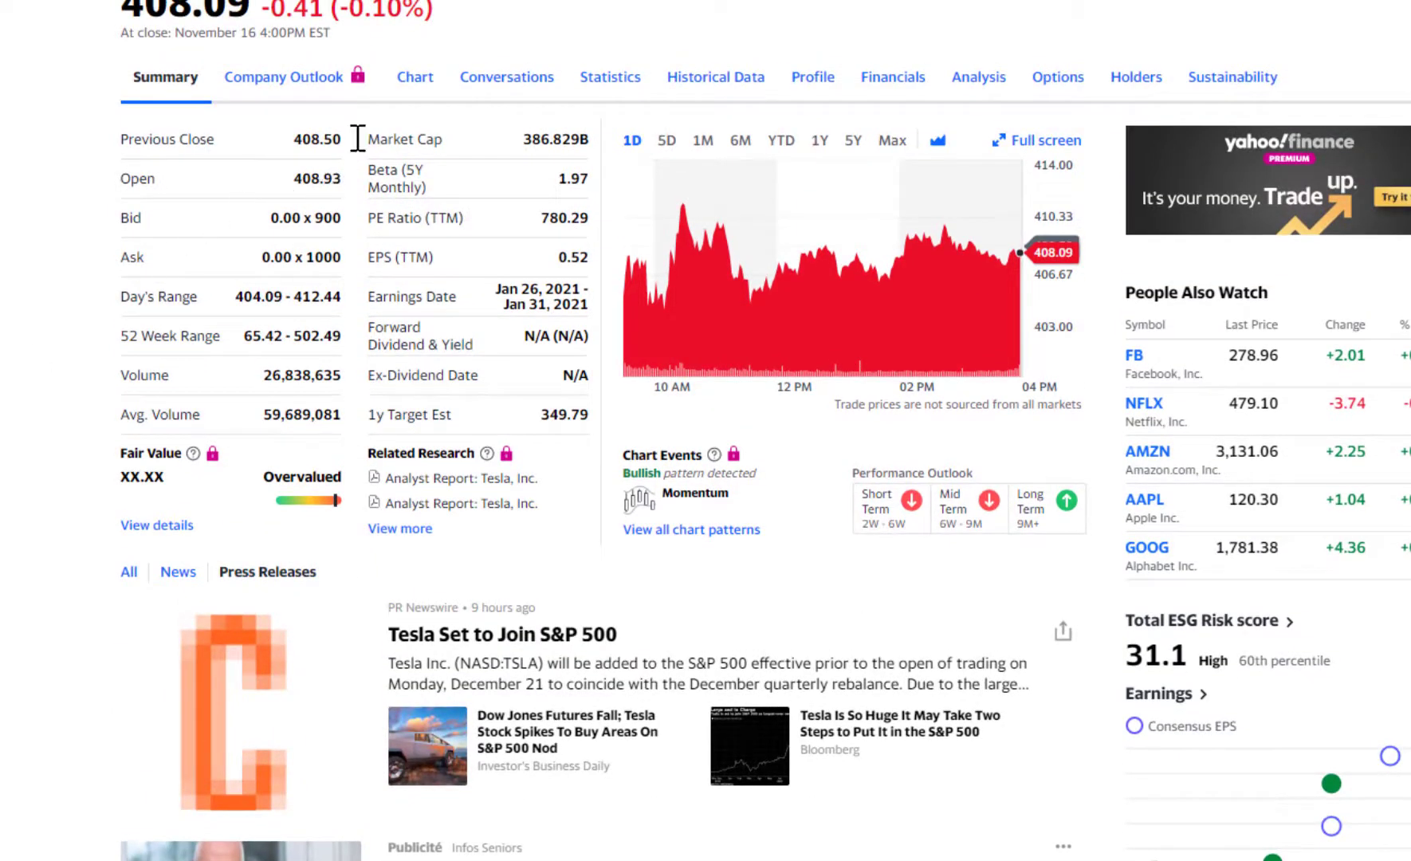
left_click(415, 80)
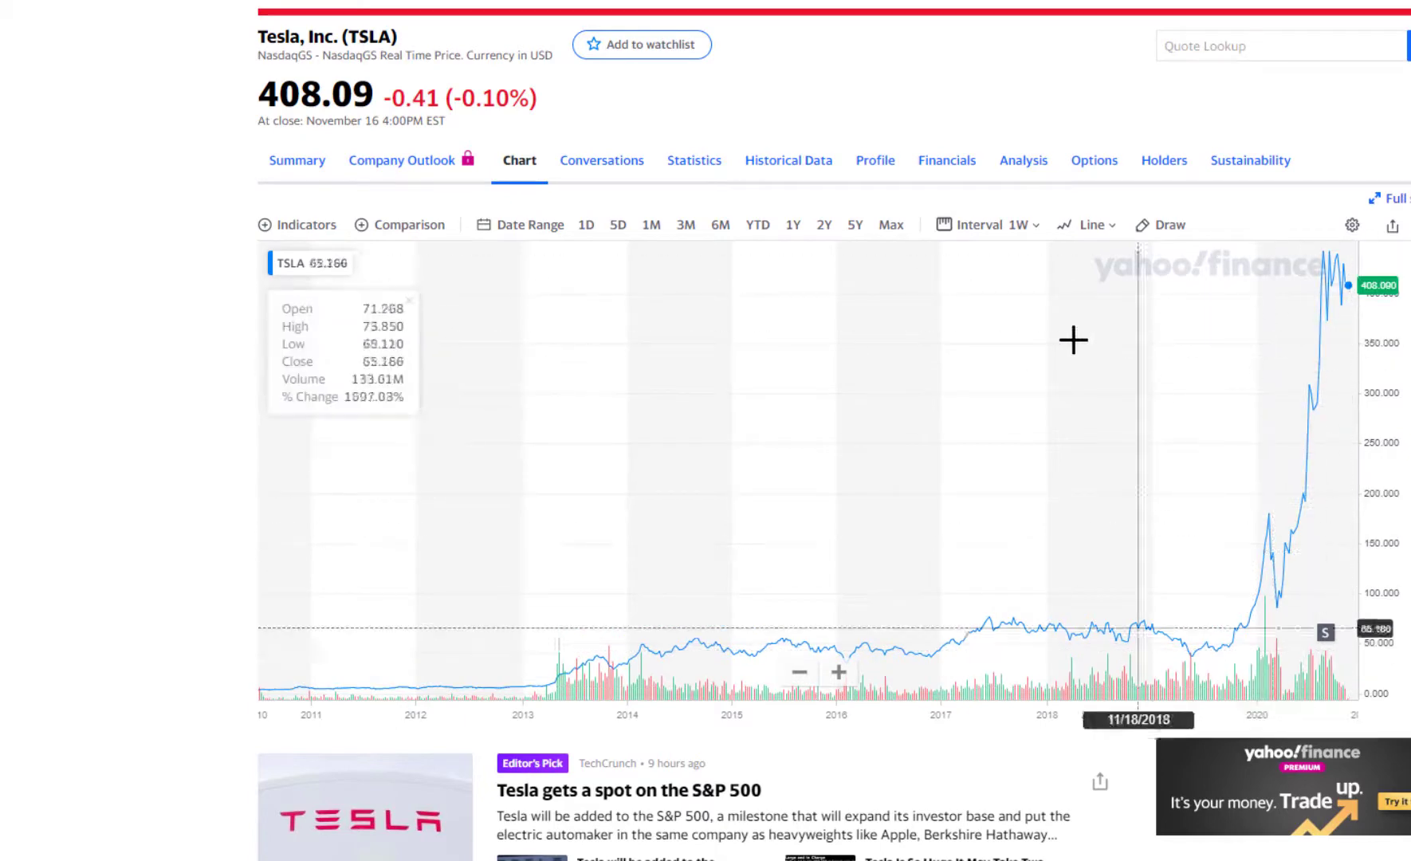
left_click(615, 171)
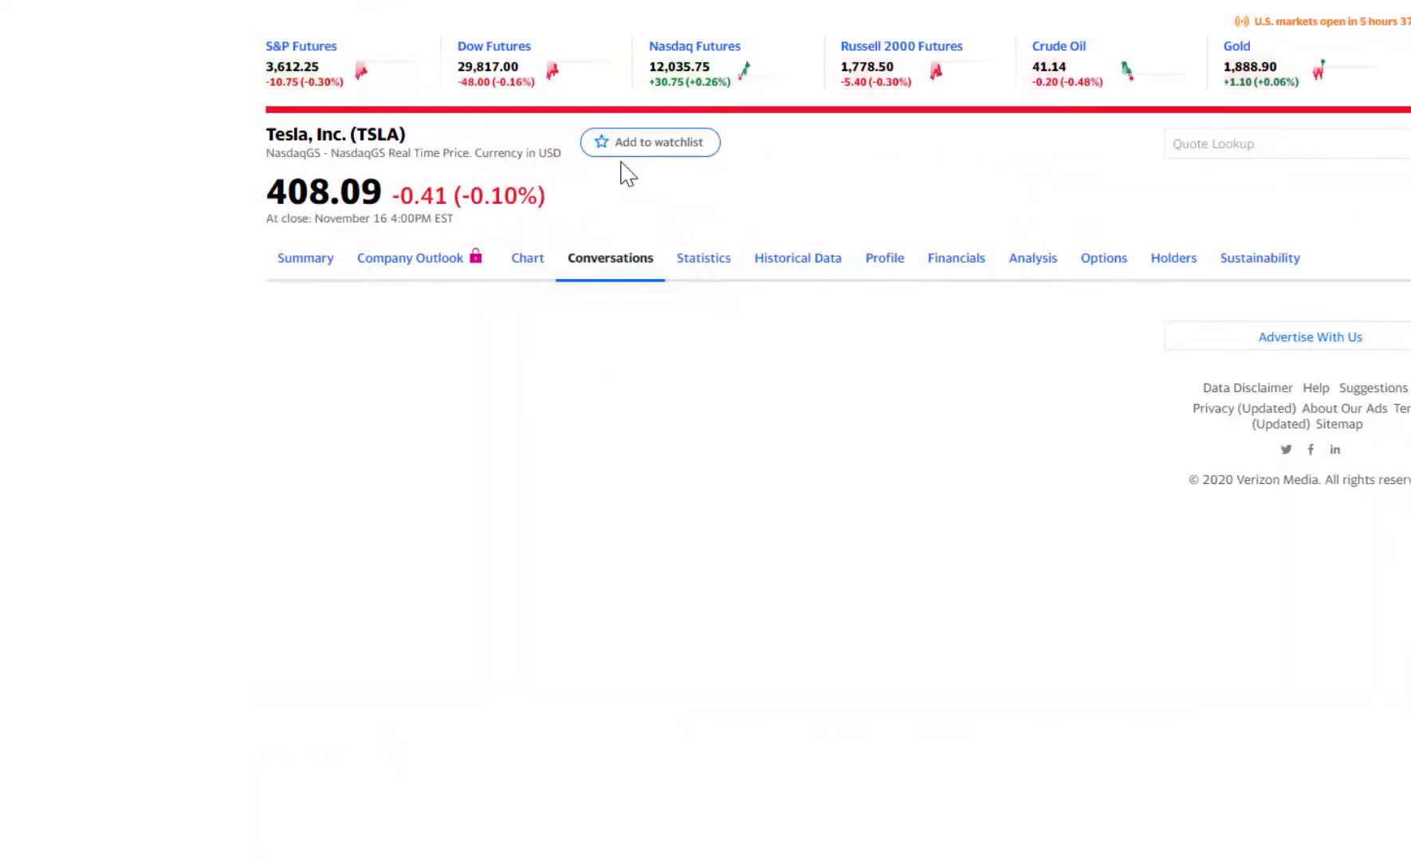
left_click(690, 367)
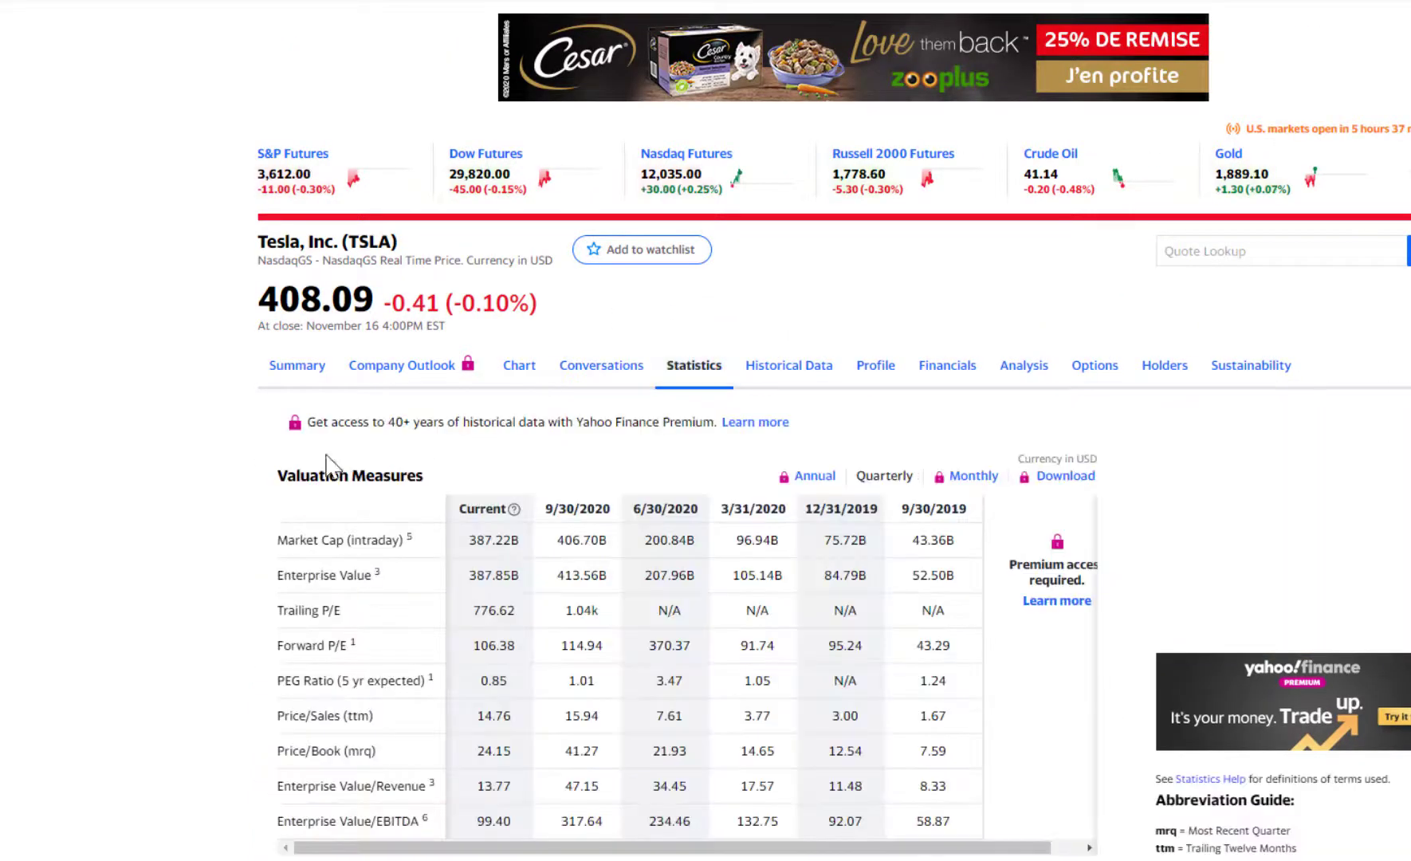
scroll(36, 515, "down", 1)
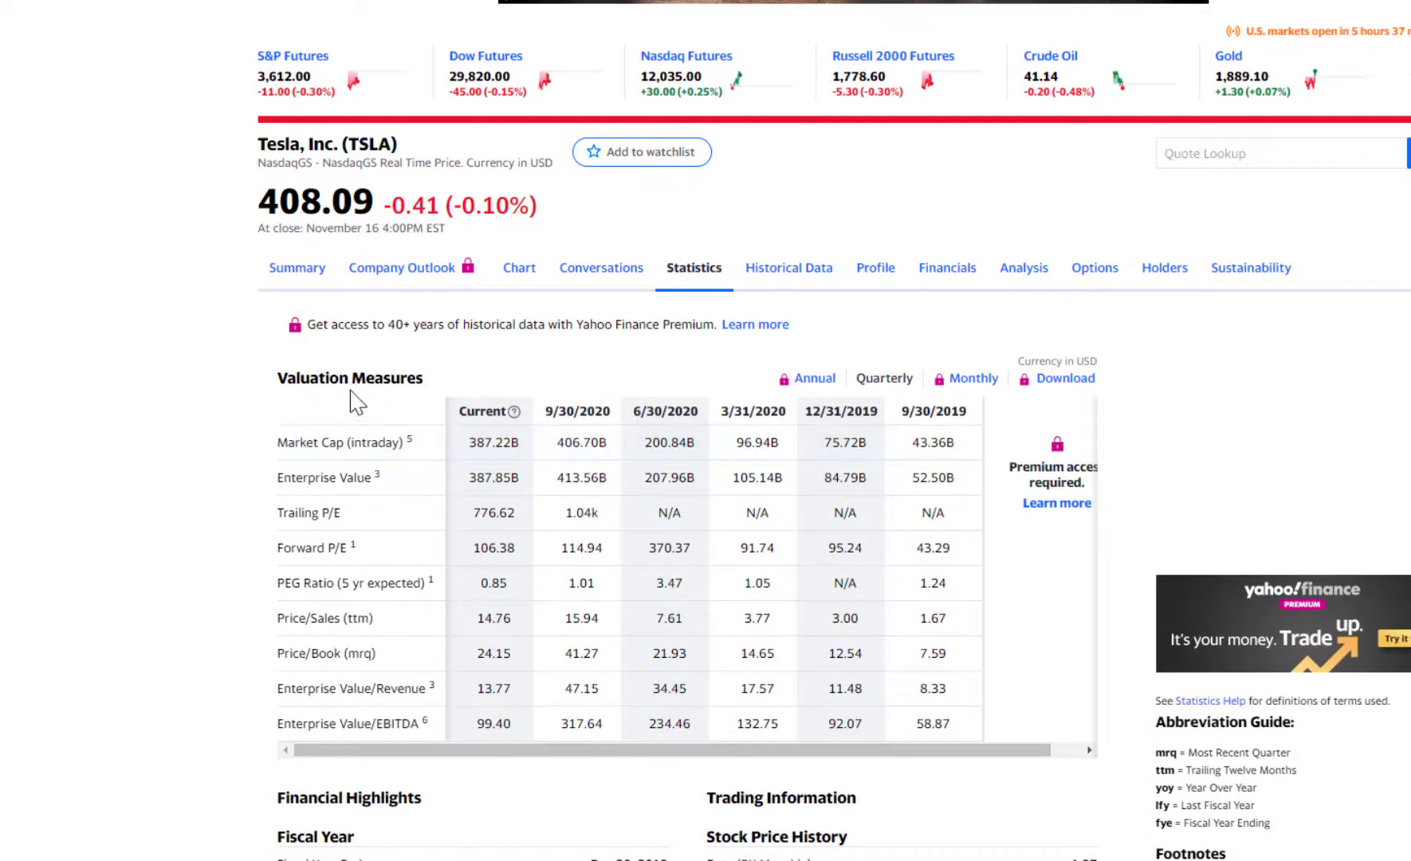
scroll(292, 617, "down", 1)
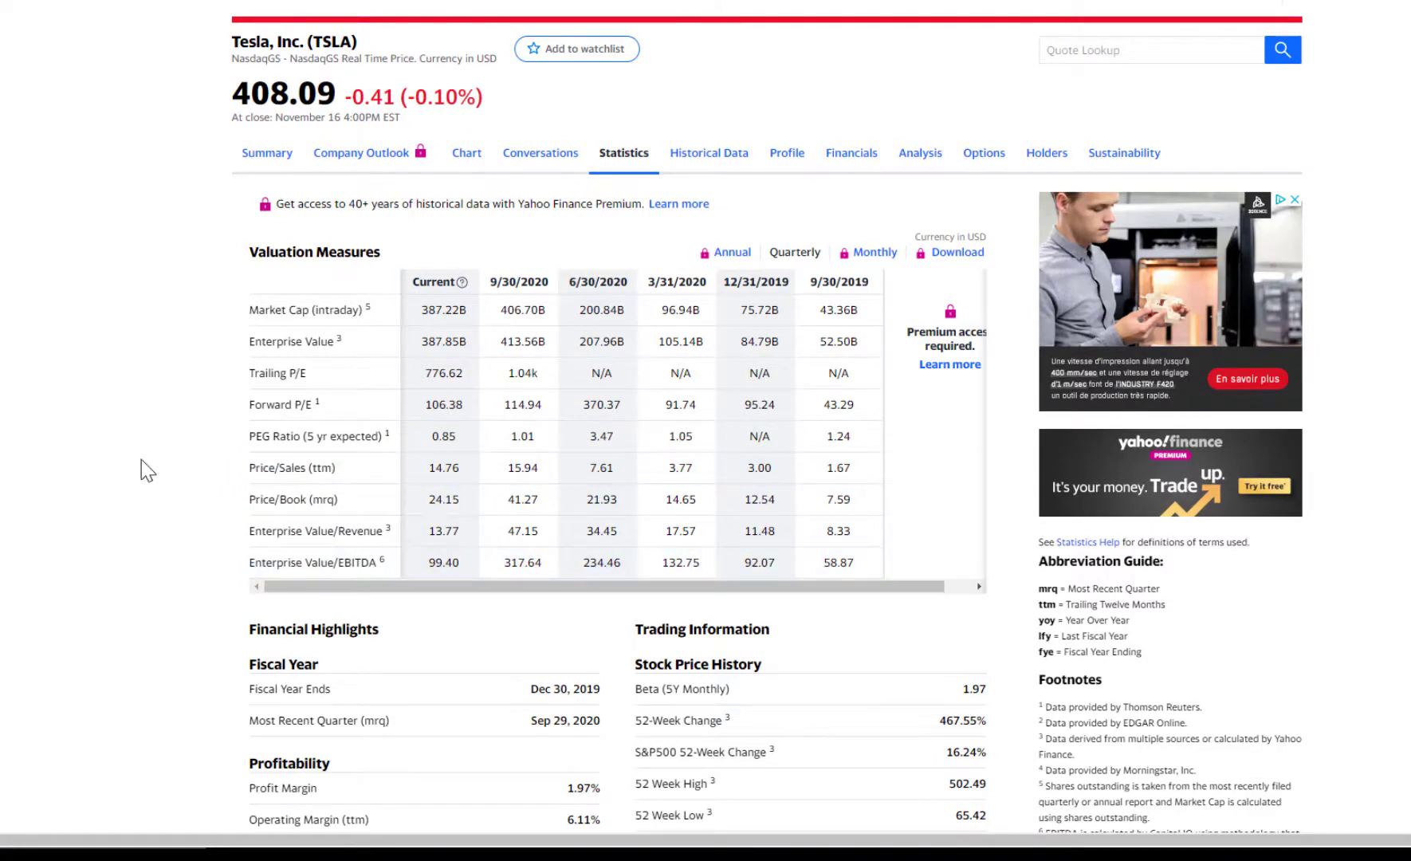
scroll(153, 445, "down", 1)
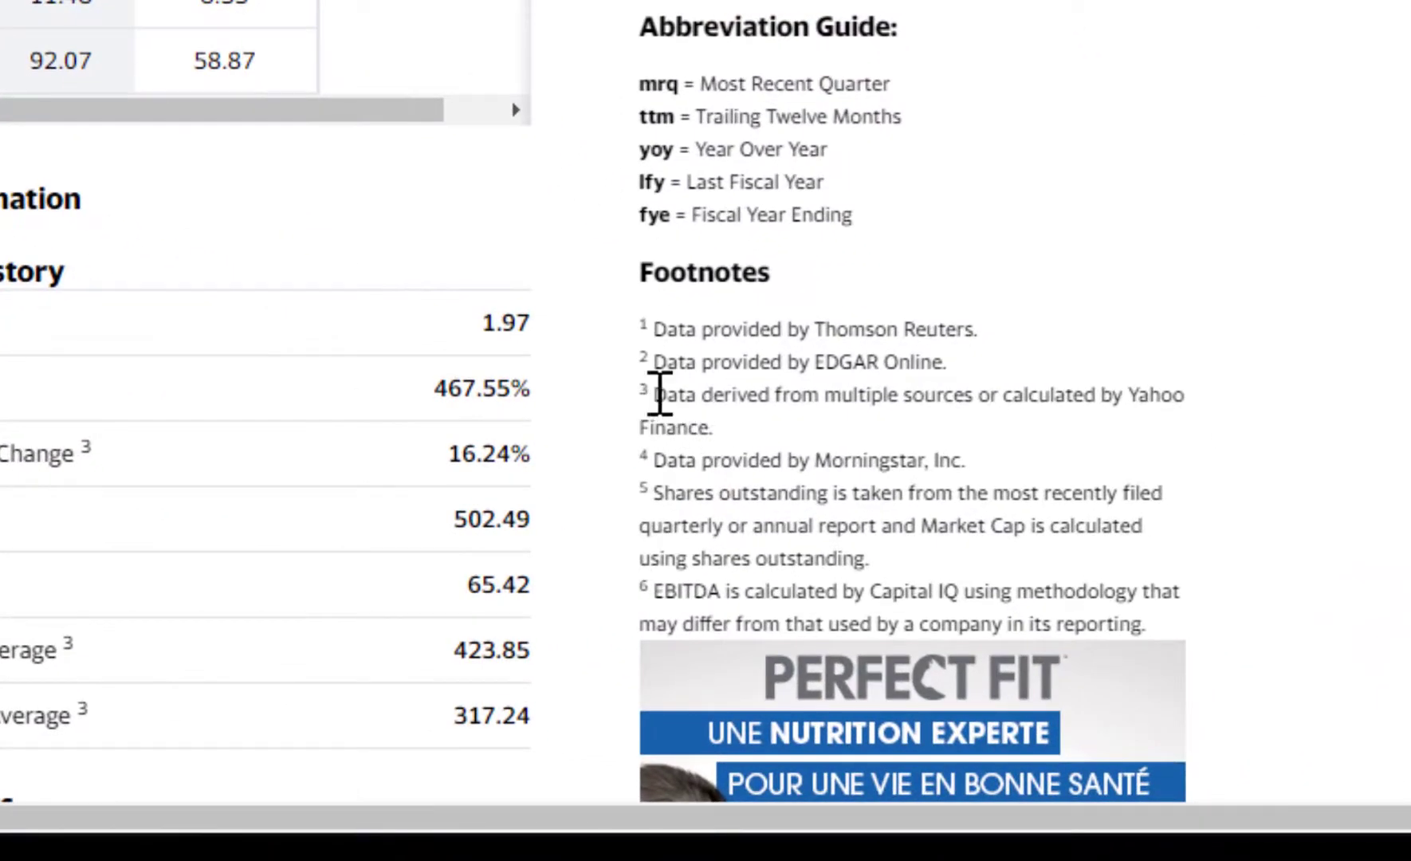
left_click_drag(659, 394, 760, 431)
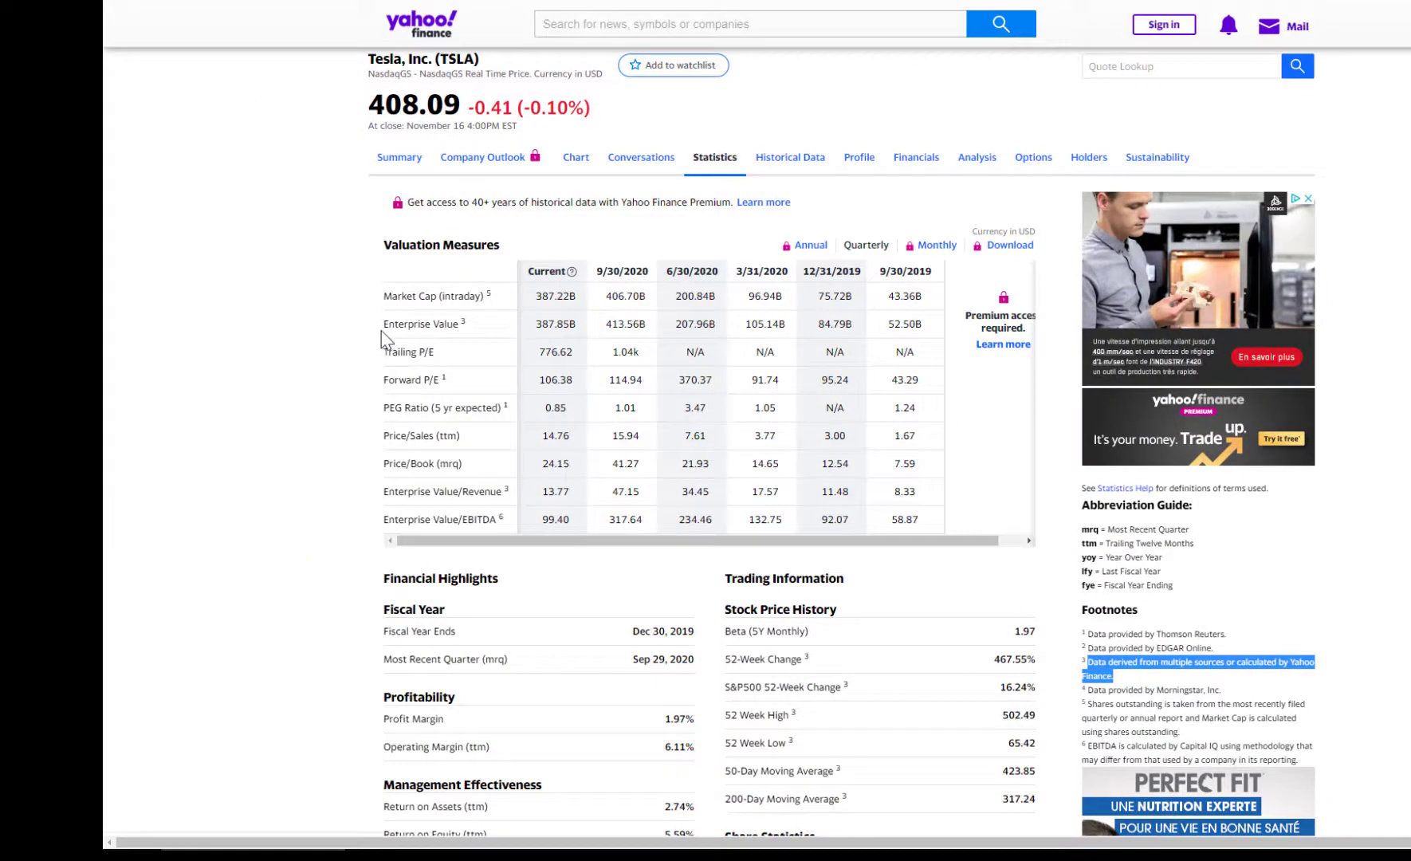
scroll(274, 452, "down", 1)
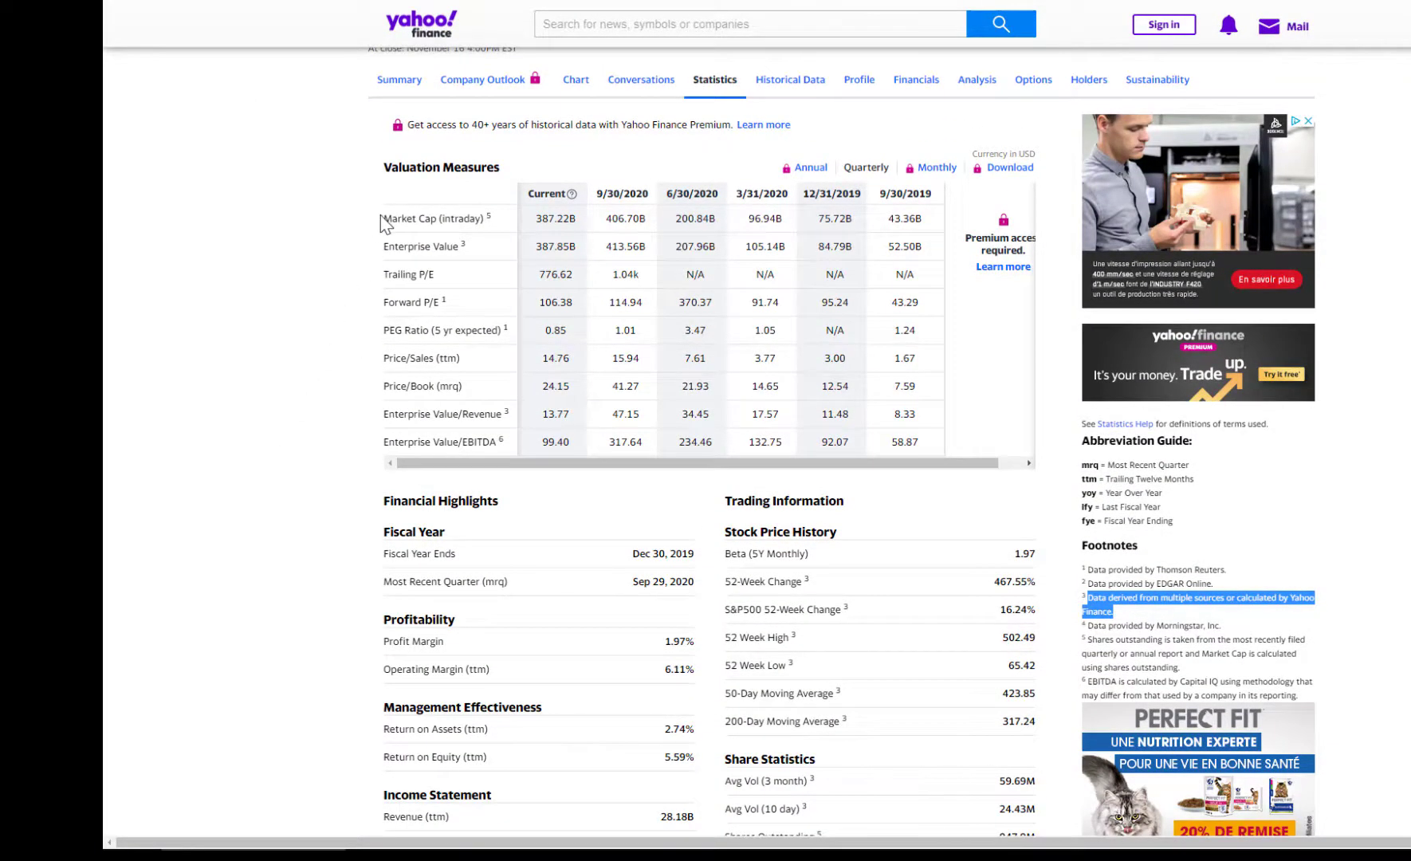
left_click(1135, 638)
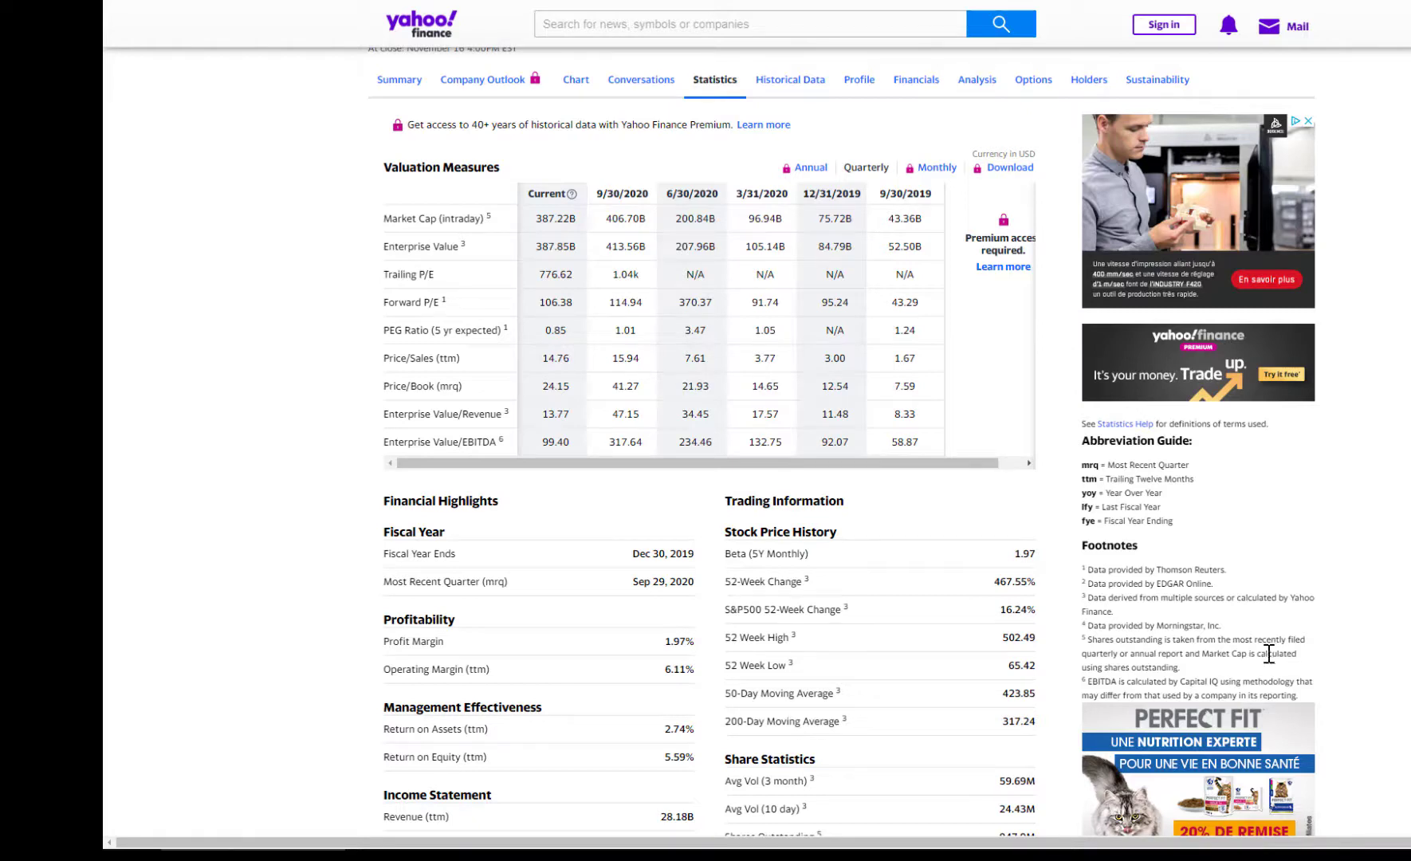
left_click_drag(1156, 657, 1260, 656)
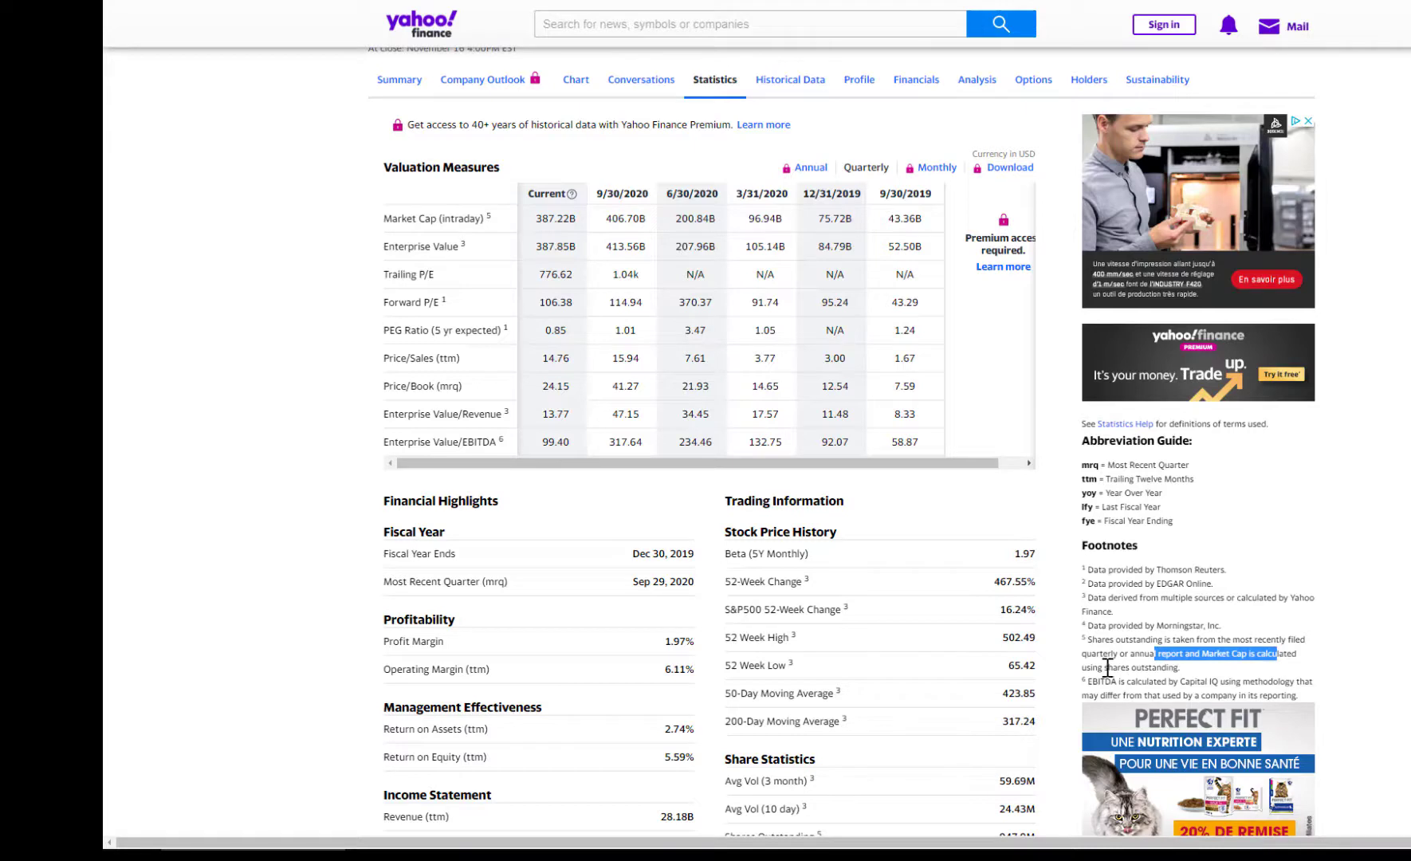
left_click_drag(1108, 668, 1180, 662)
left_click(1135, 660)
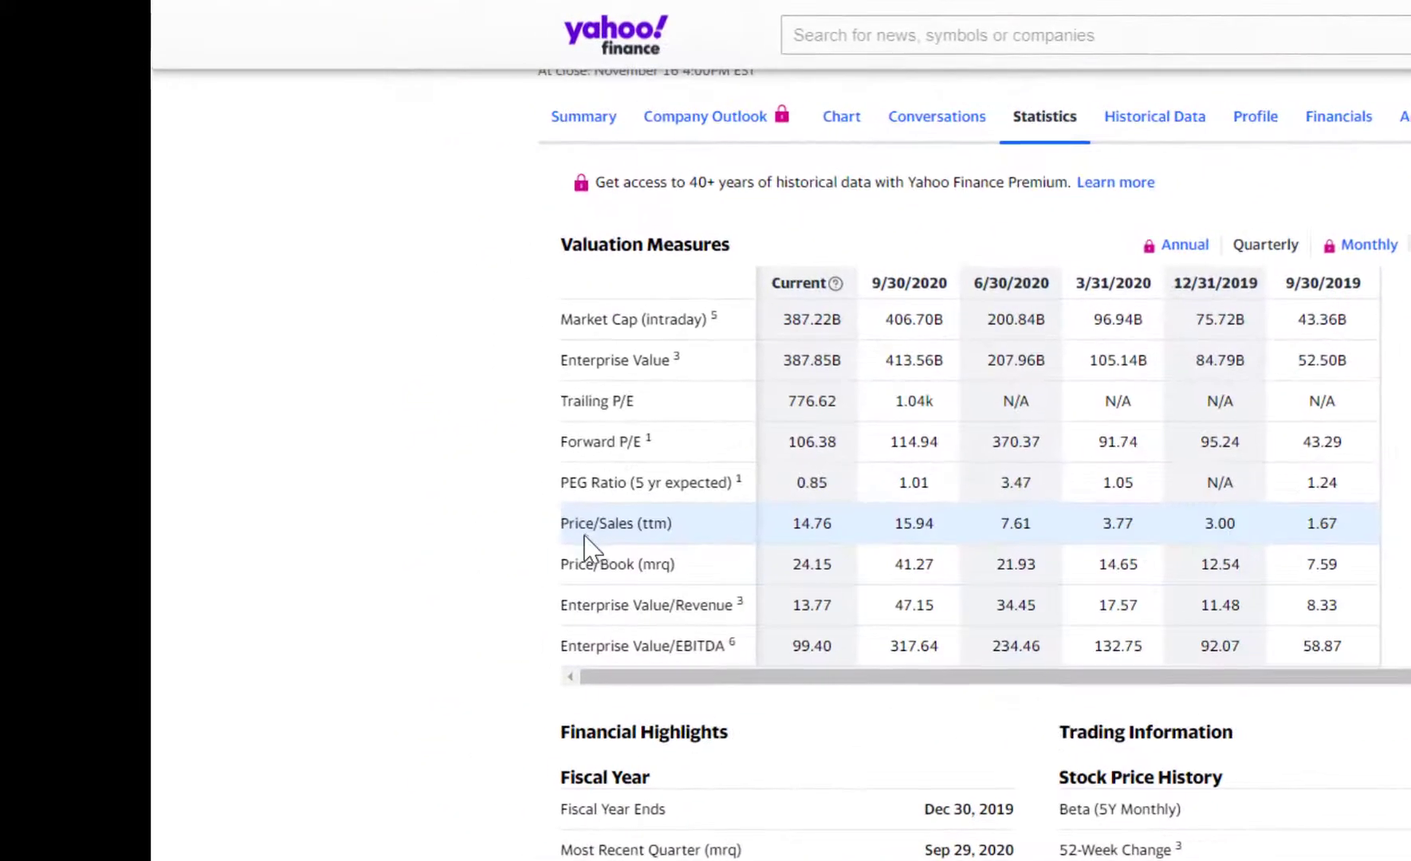
scroll(340, 779, "down", 2)
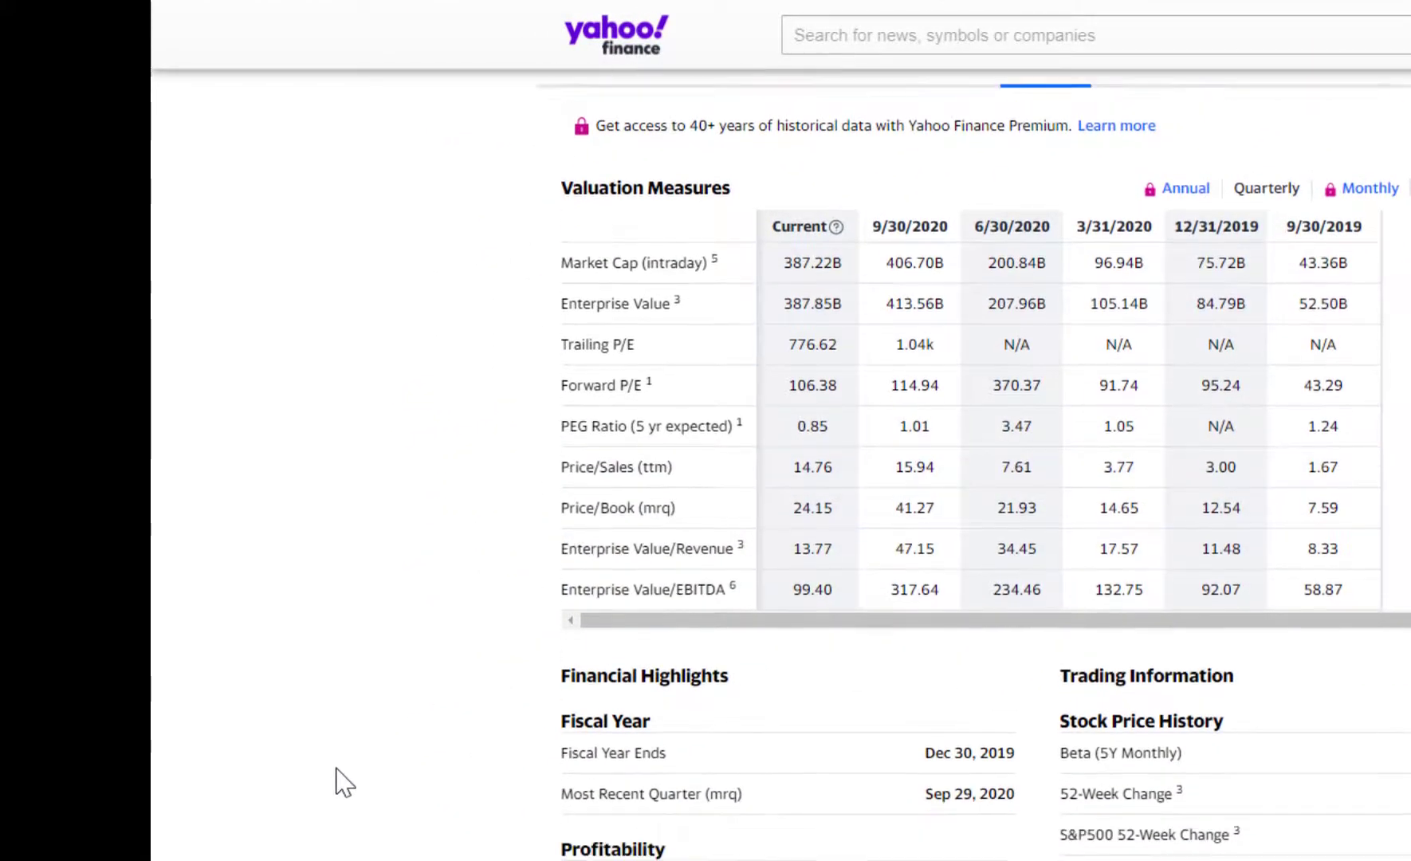
scroll(340, 779, "down", 4)
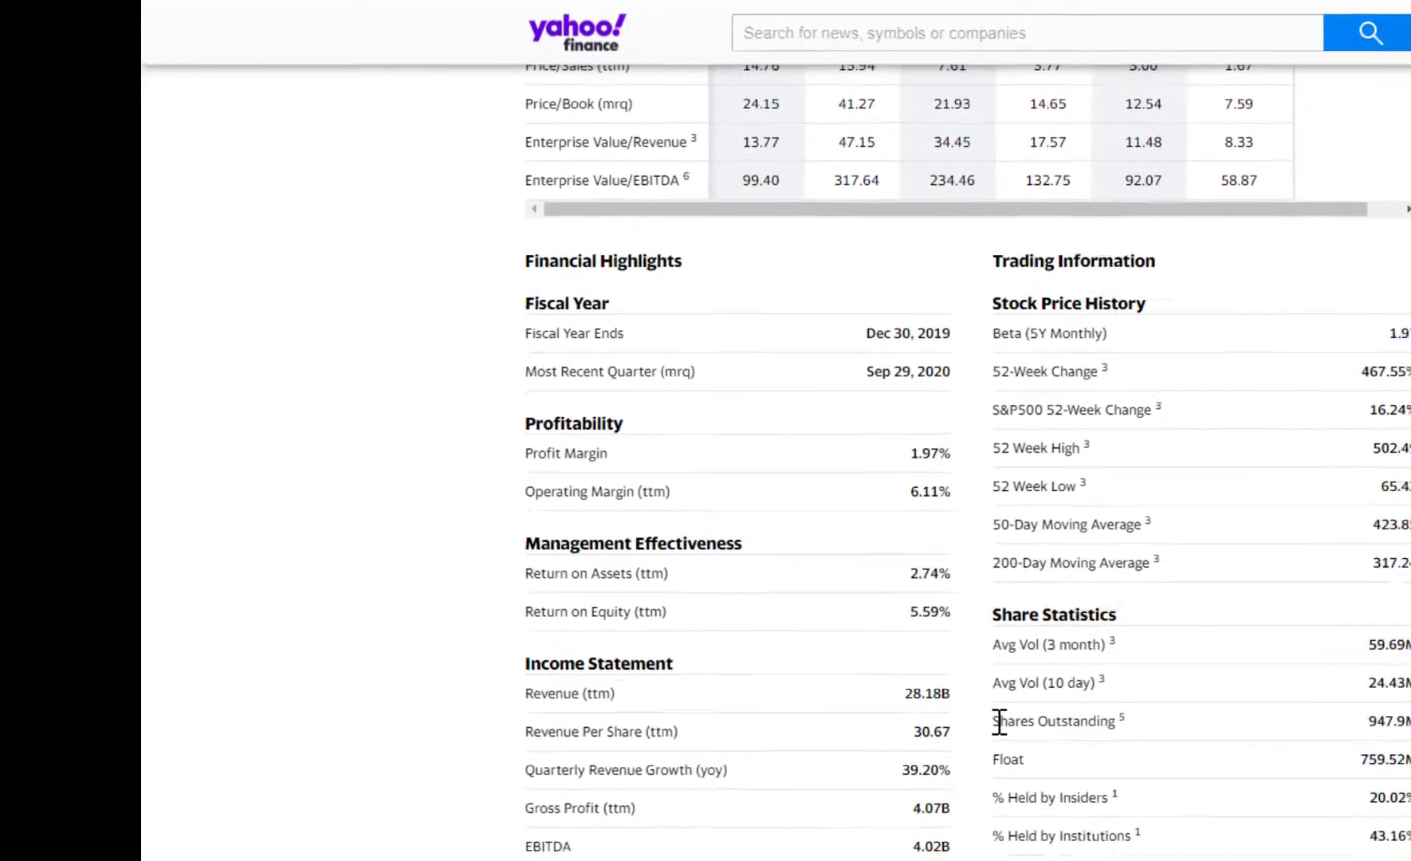
left_click_drag(999, 721, 1410, 729)
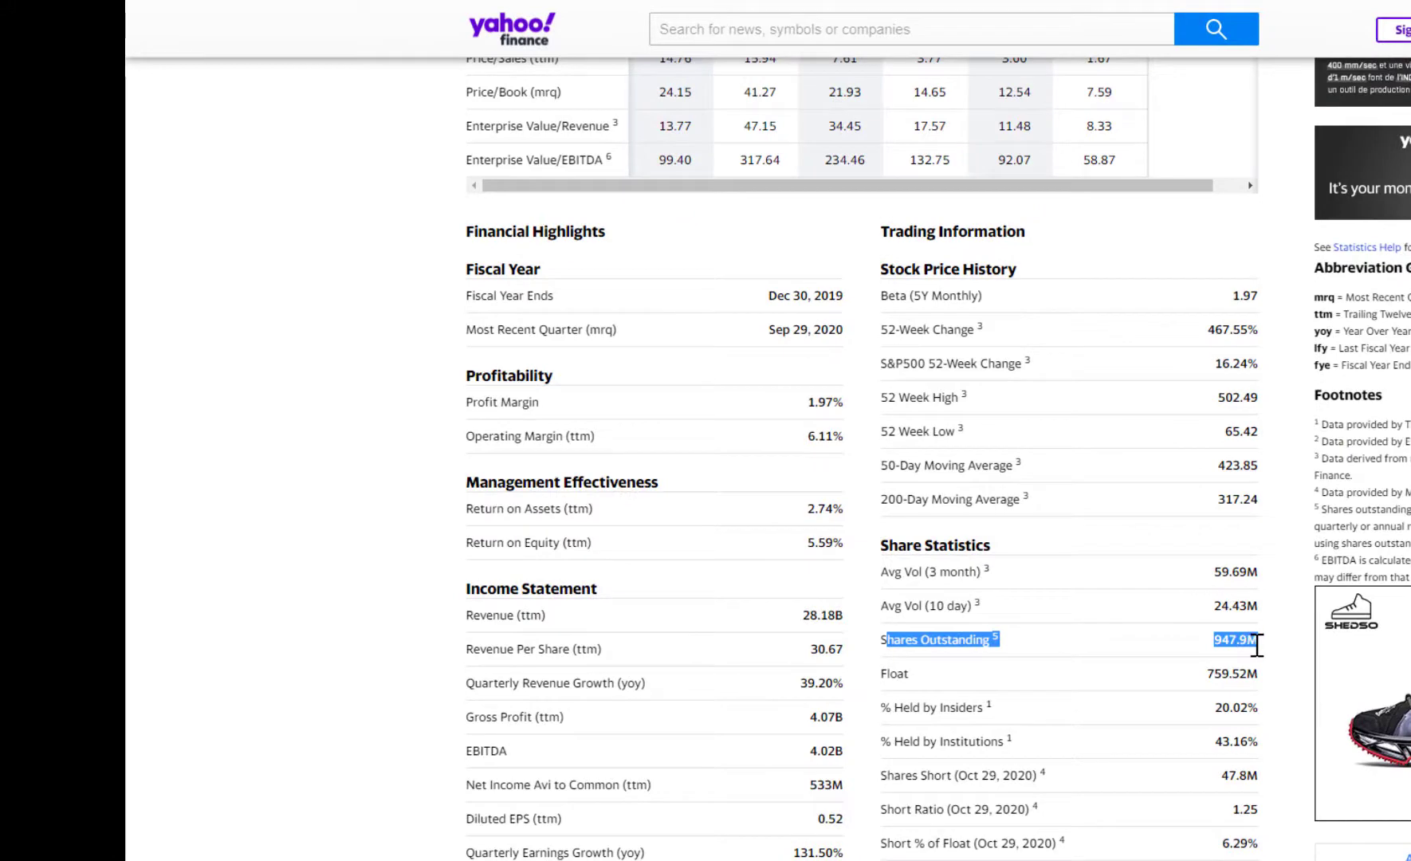
left_click(928, 668)
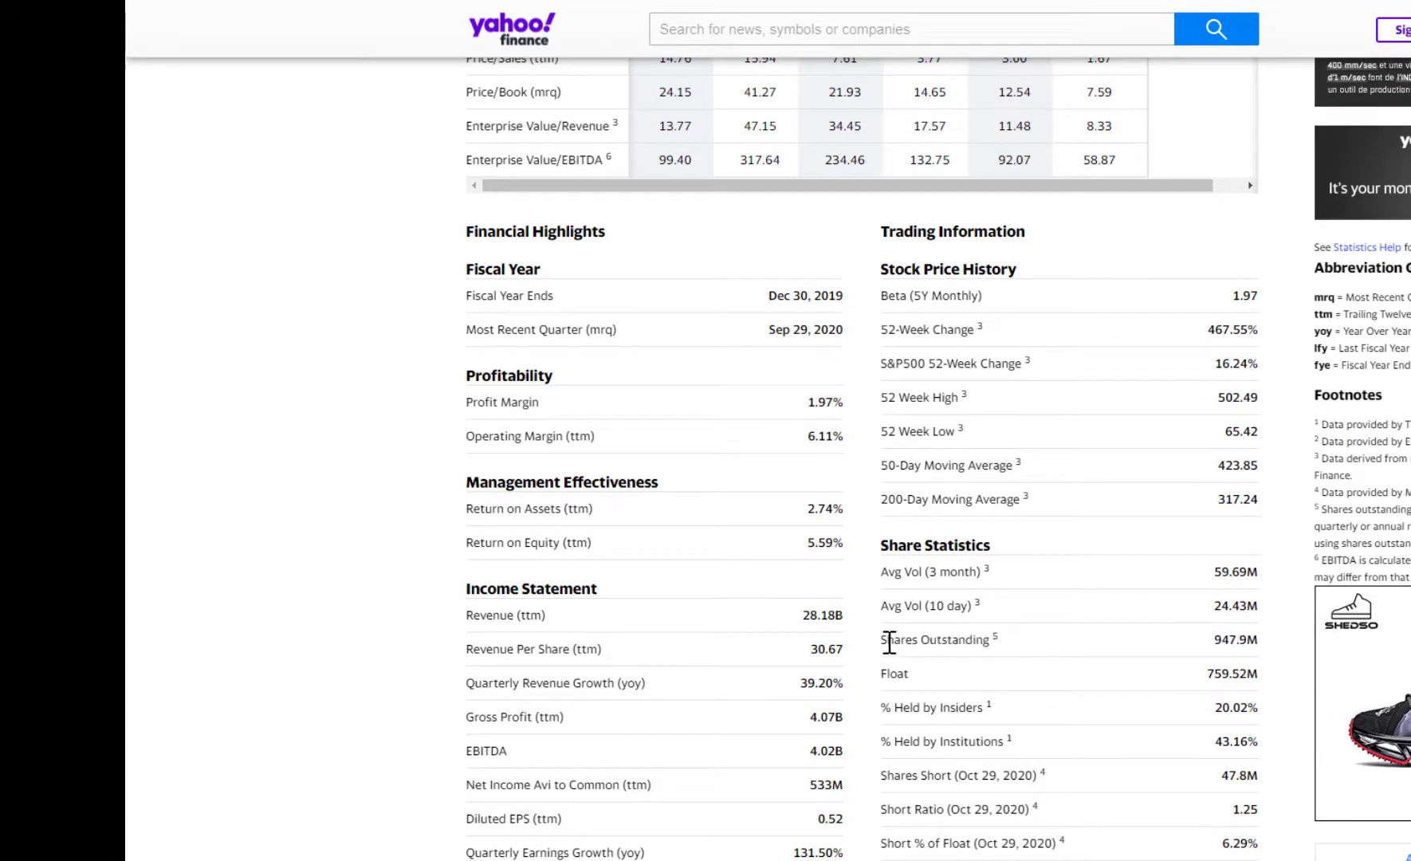
left_click_drag(882, 642, 1259, 639)
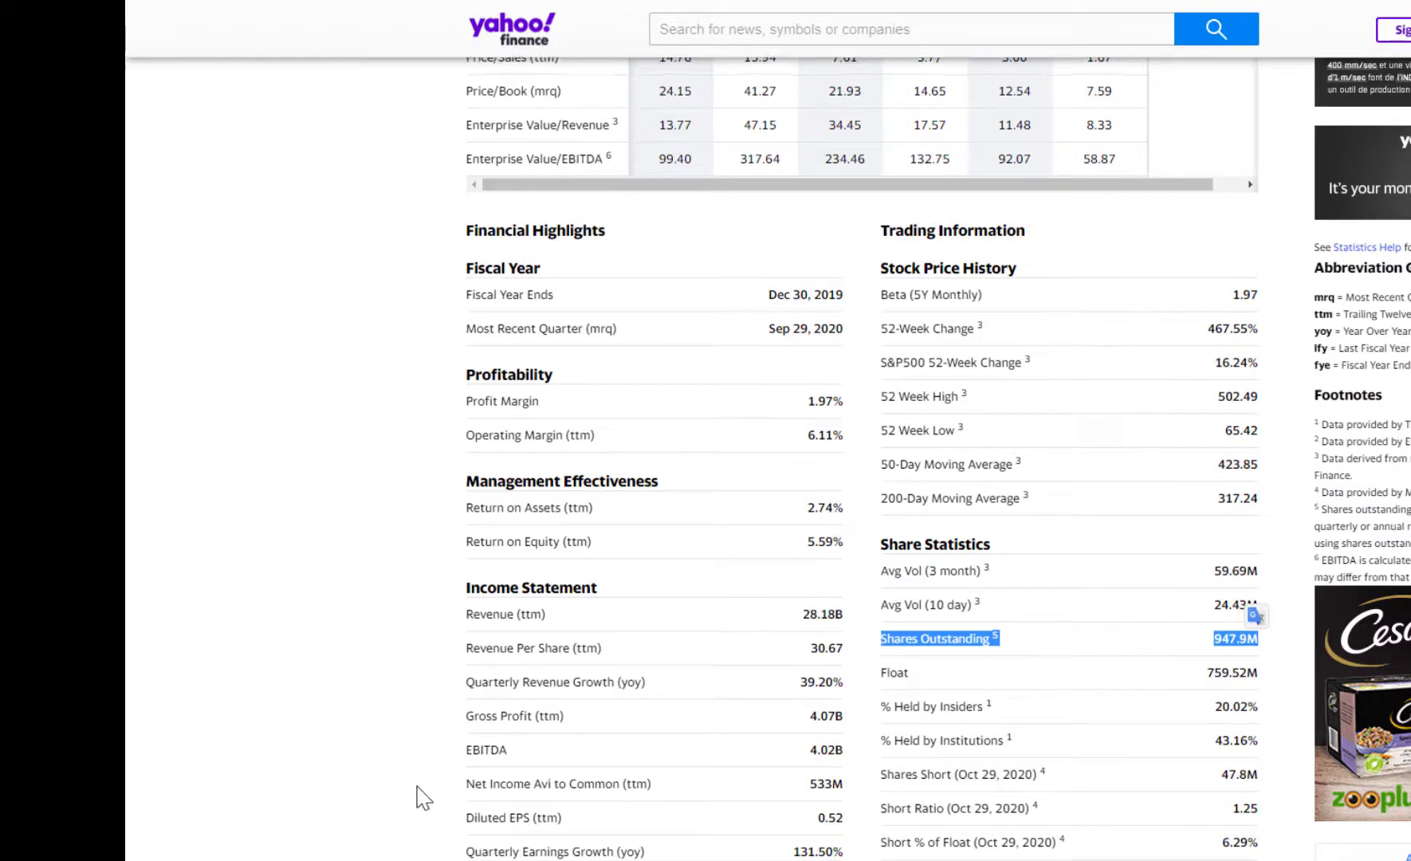
scroll(471, 806, "down", 1)
scroll(472, 728, "up", 8)
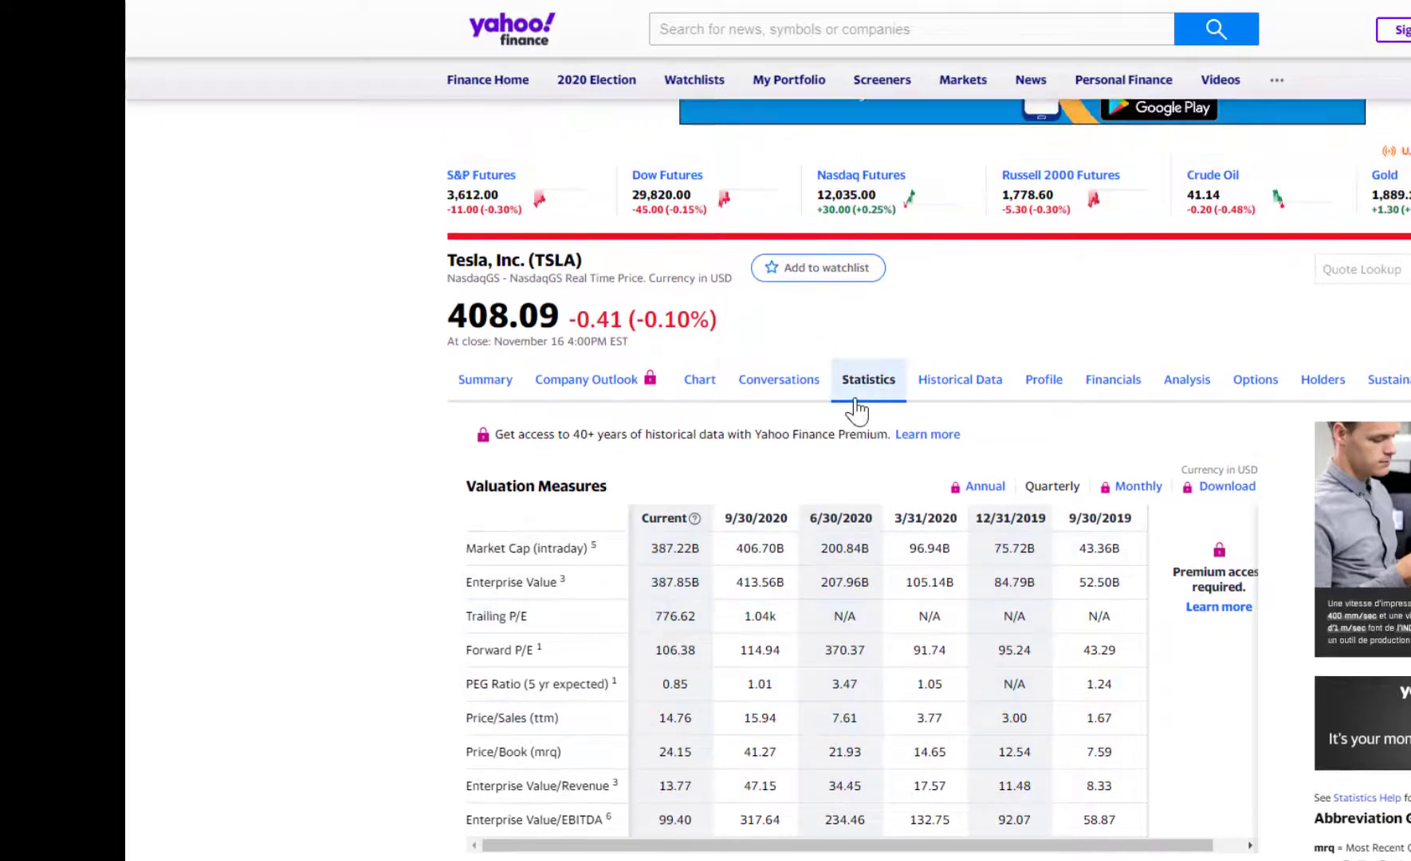
Check Tesla's Historical Data time period, Show and Frequency options, then go to Profile
left_click(956, 382)
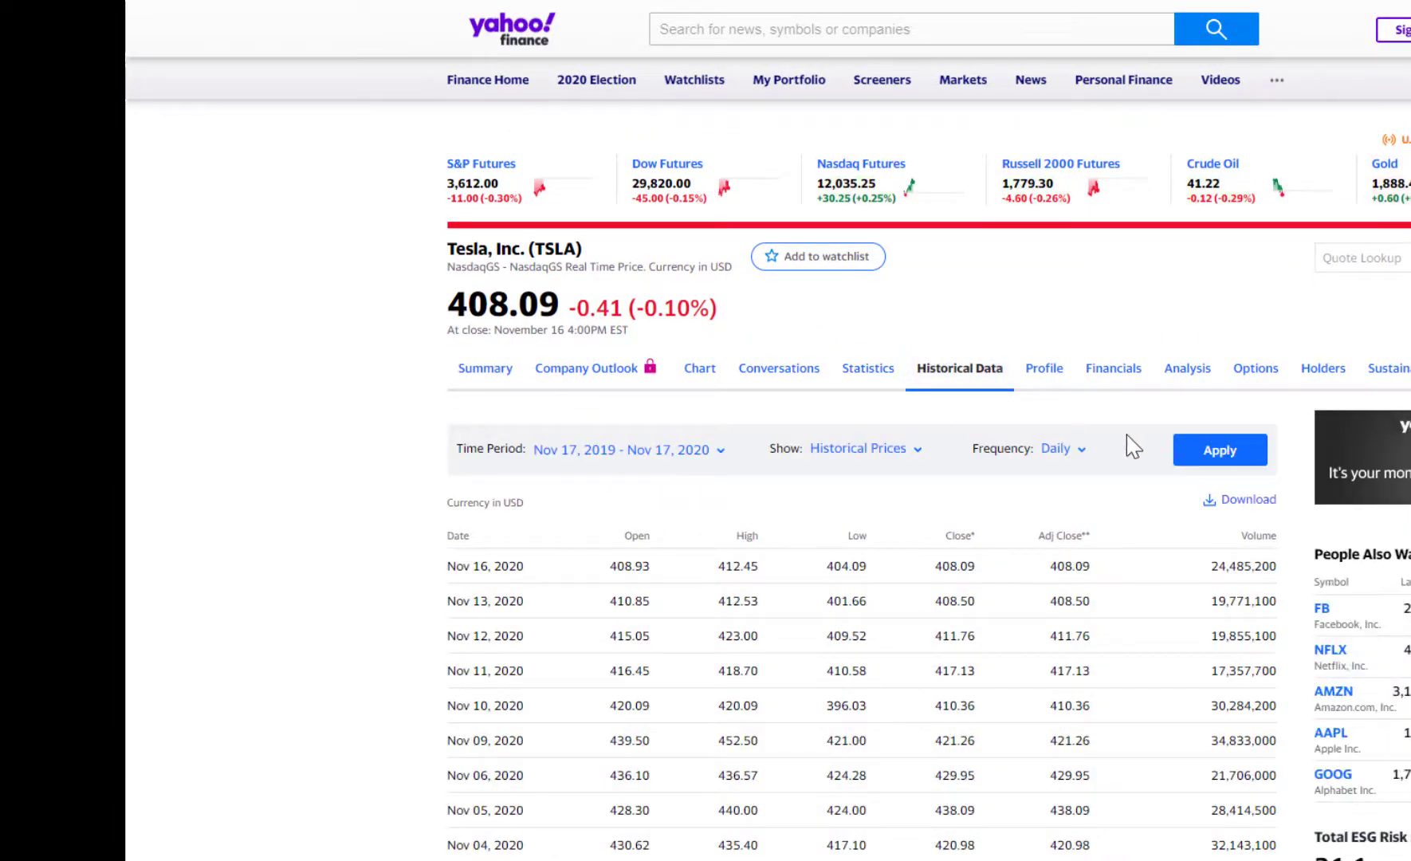
left_click(662, 466)
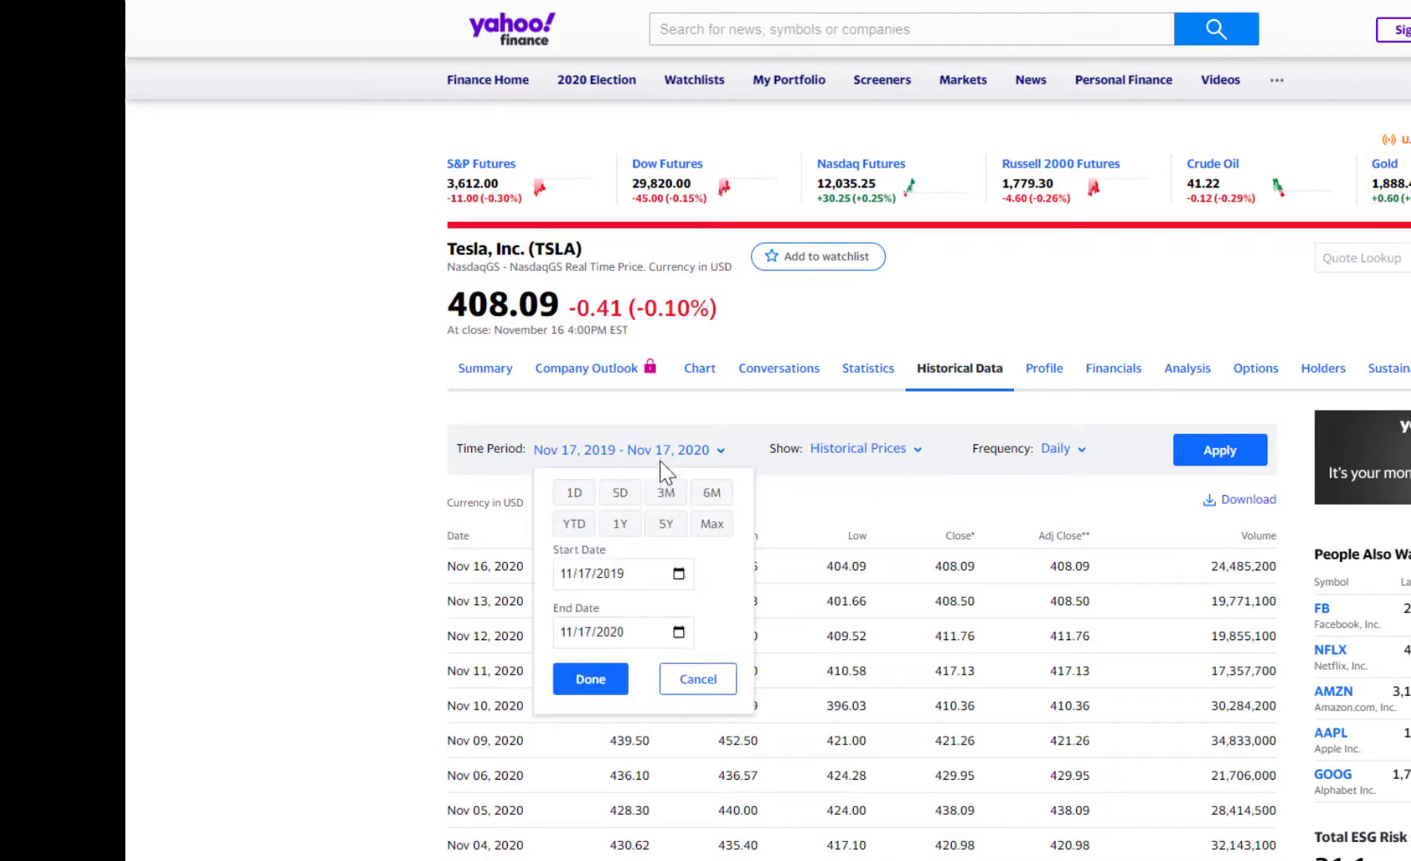
left_click(857, 455)
left_click(1057, 451)
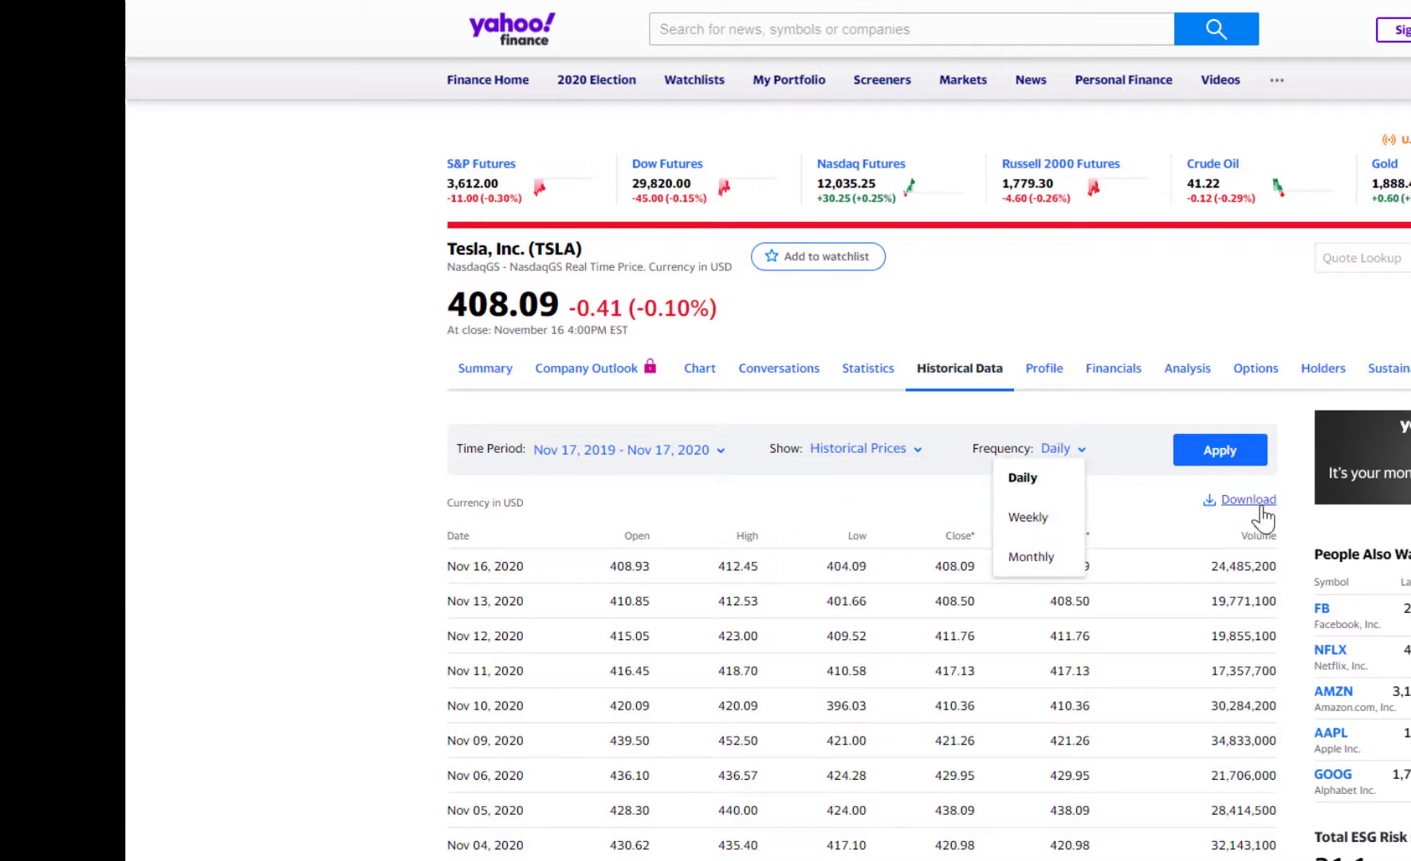
left_click(1047, 375)
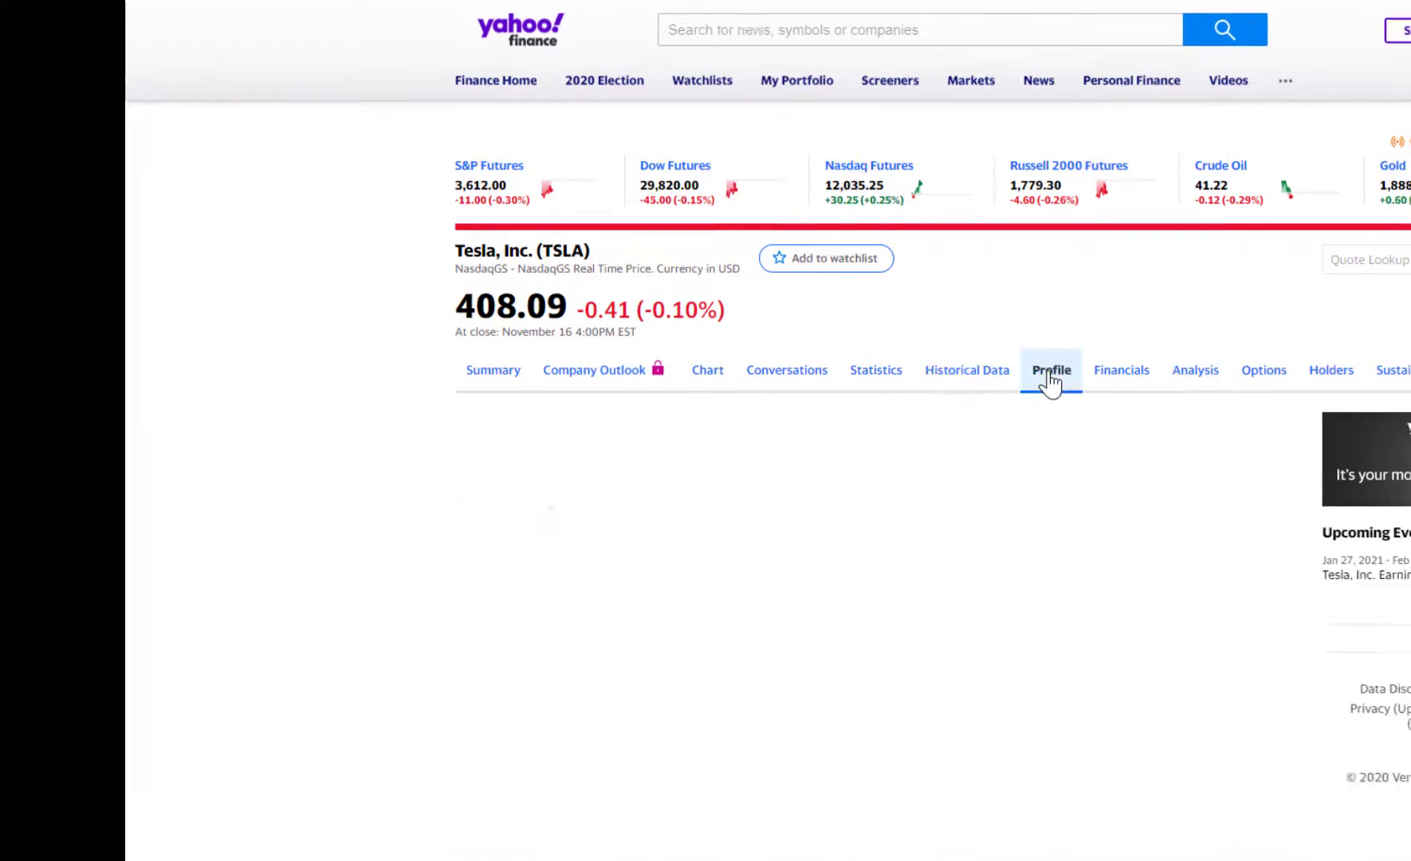
Highlight Tesla's 48,016 full-time employees, scroll the executives list, then open Financials
scroll(227, 649, "down", 1)
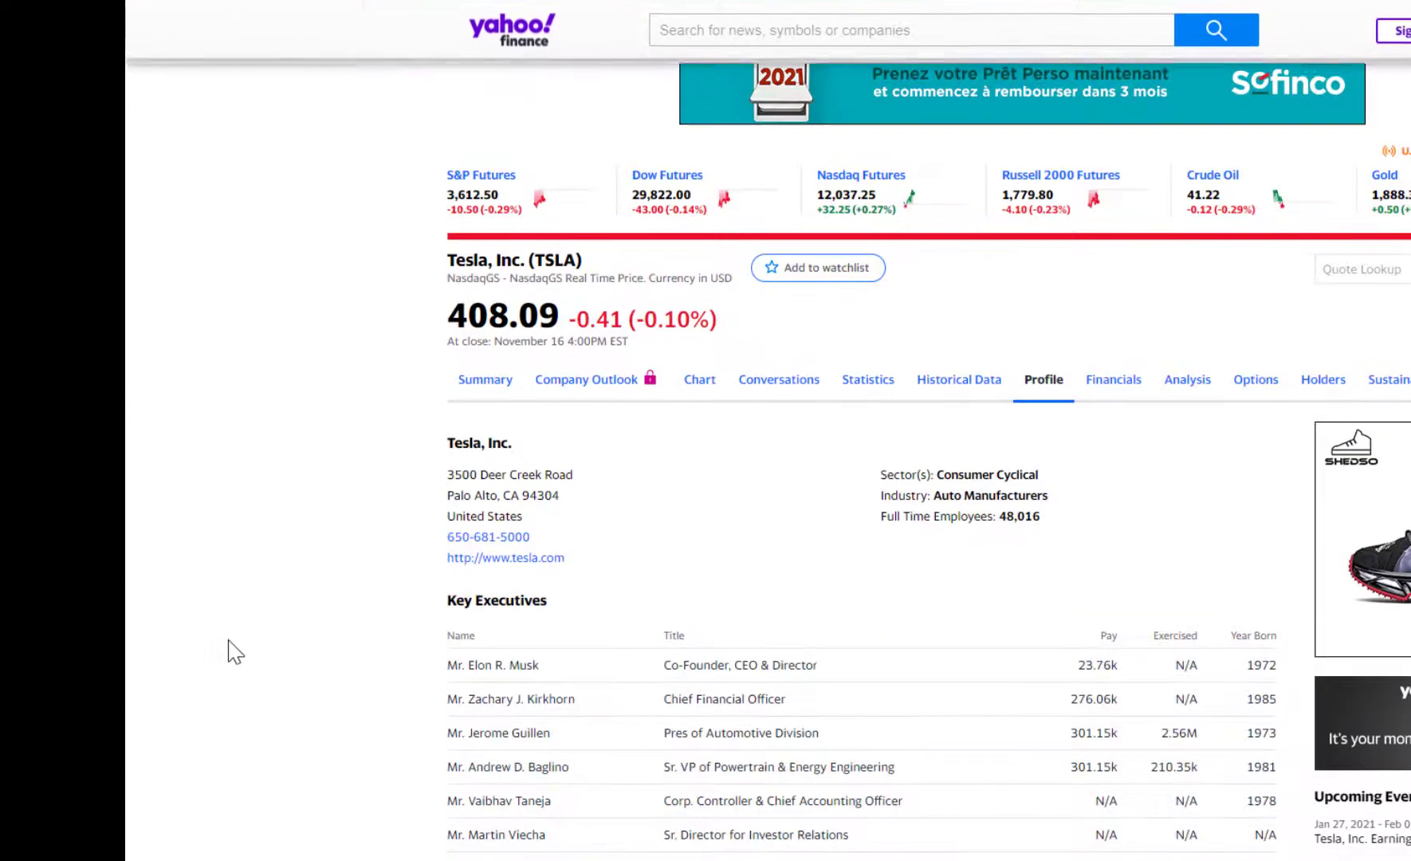
left_click_drag(937, 496, 1043, 516)
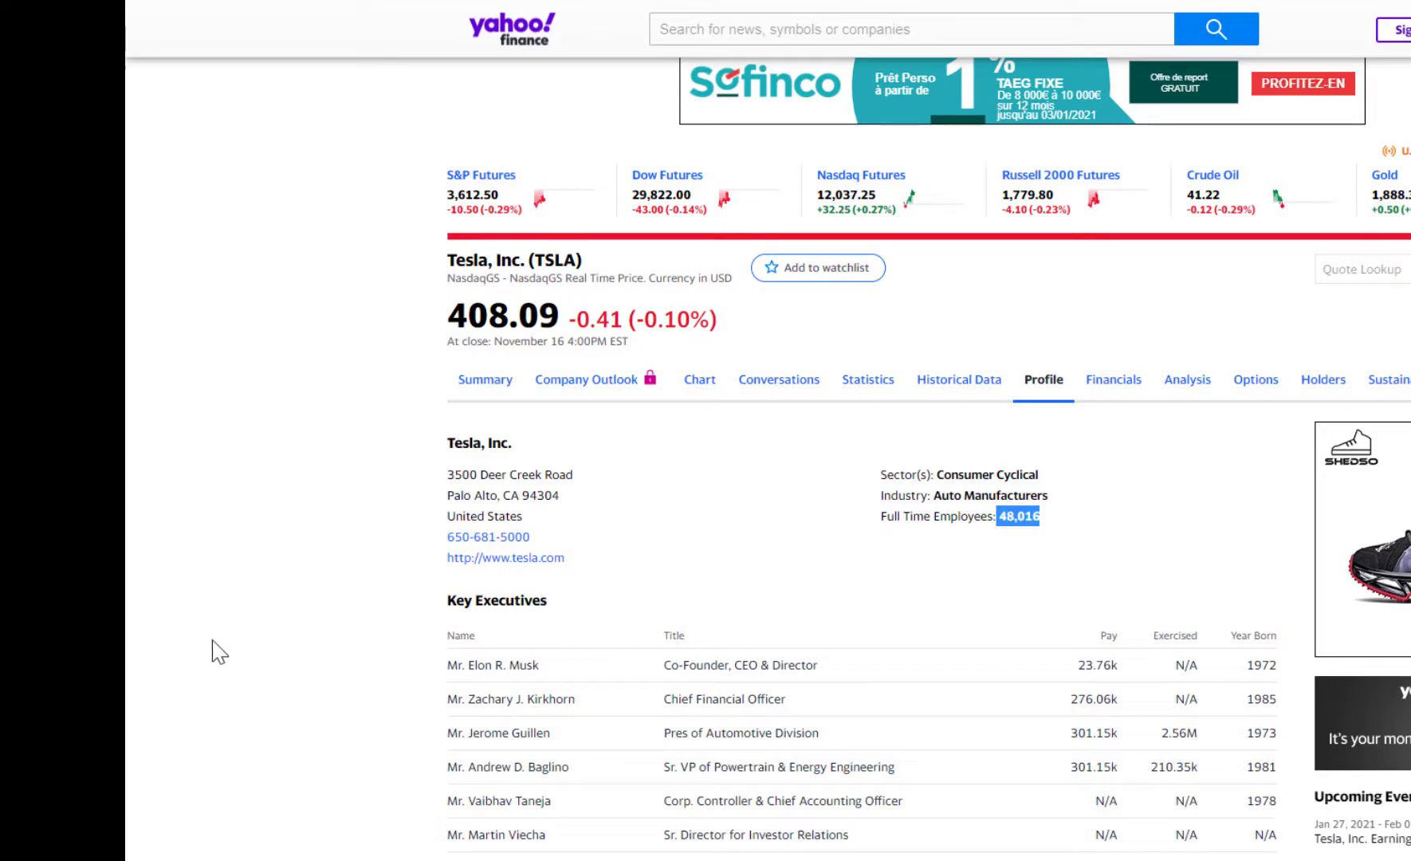
scroll(209, 646, "down", 1)
scroll(206, 642, "down", 1)
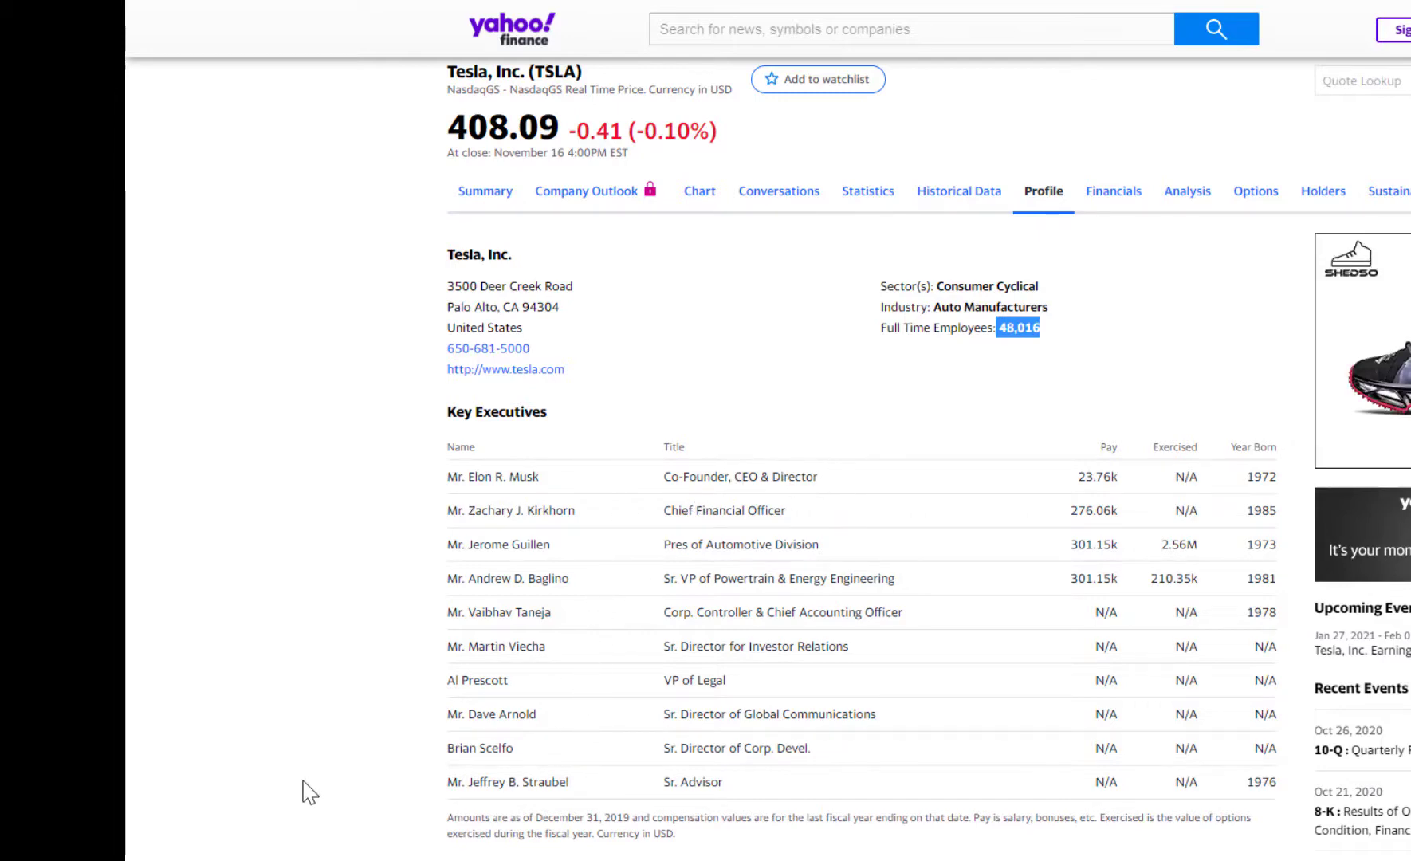
scroll(319, 786, "up", 3)
left_click(1116, 377)
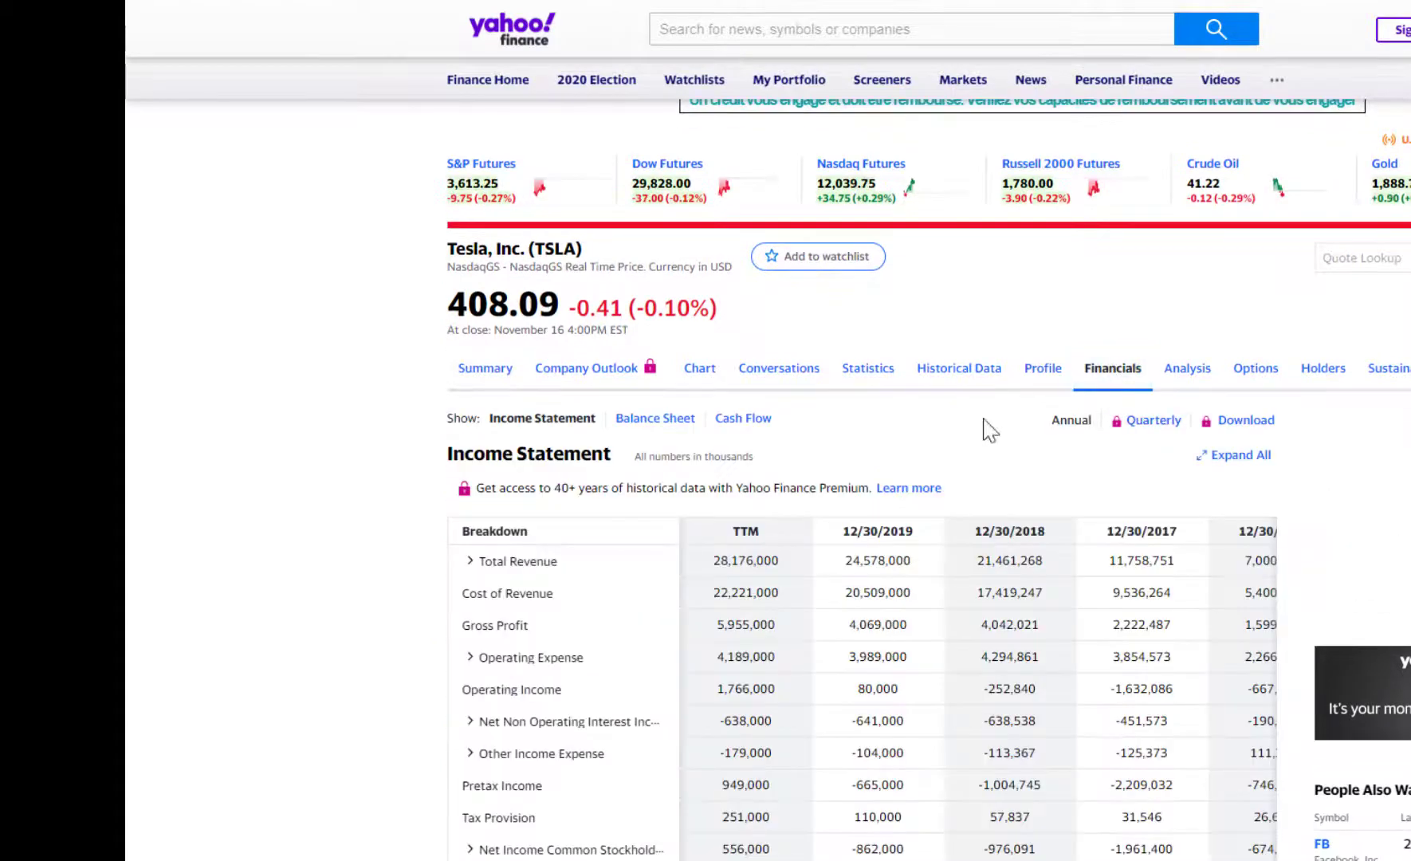
View Tesla's Balance Sheet and Cash Flow statements, then move to the Analysis tab
scroll(323, 606, "down", 2)
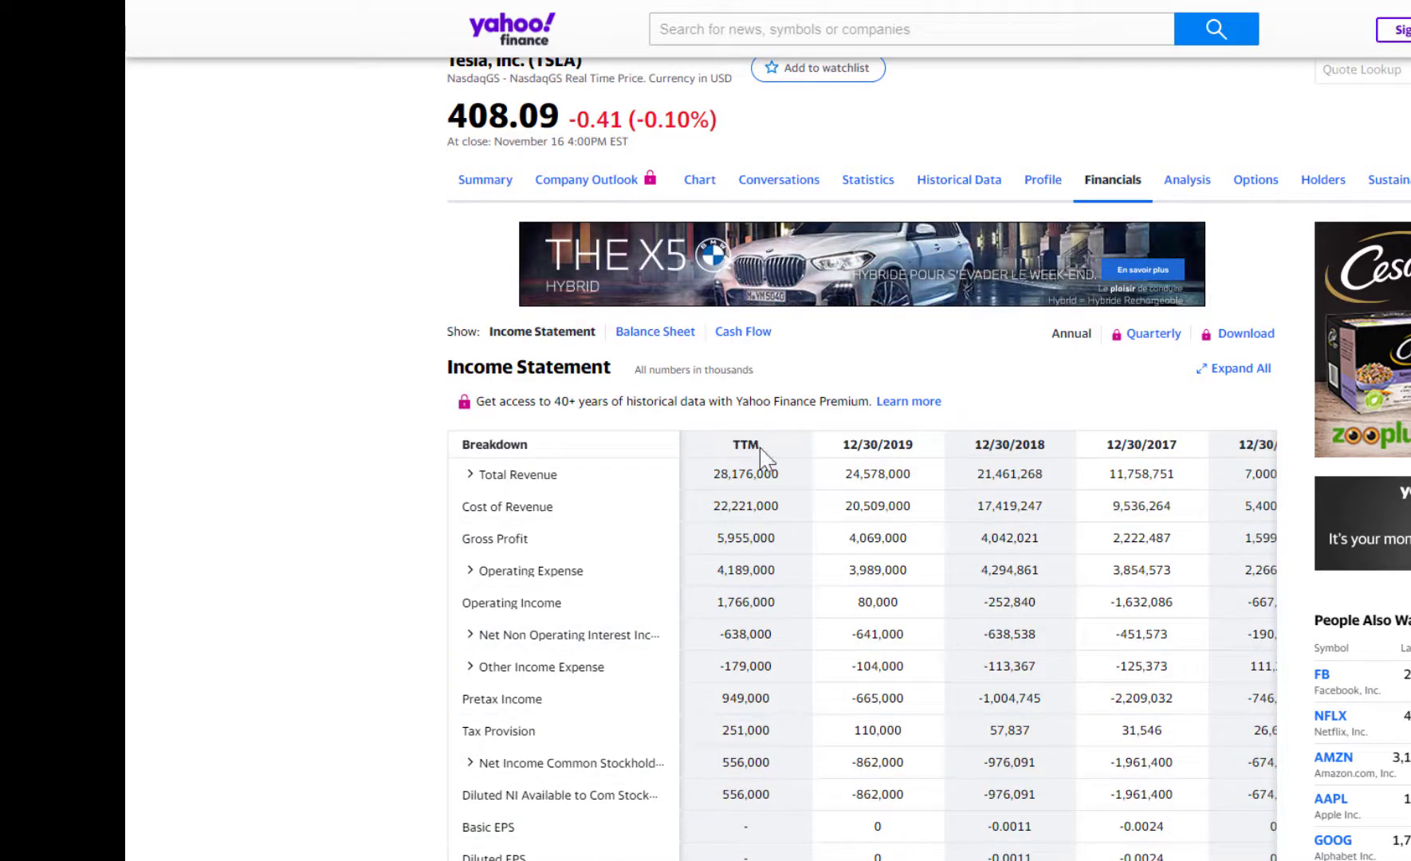
left_click(656, 332)
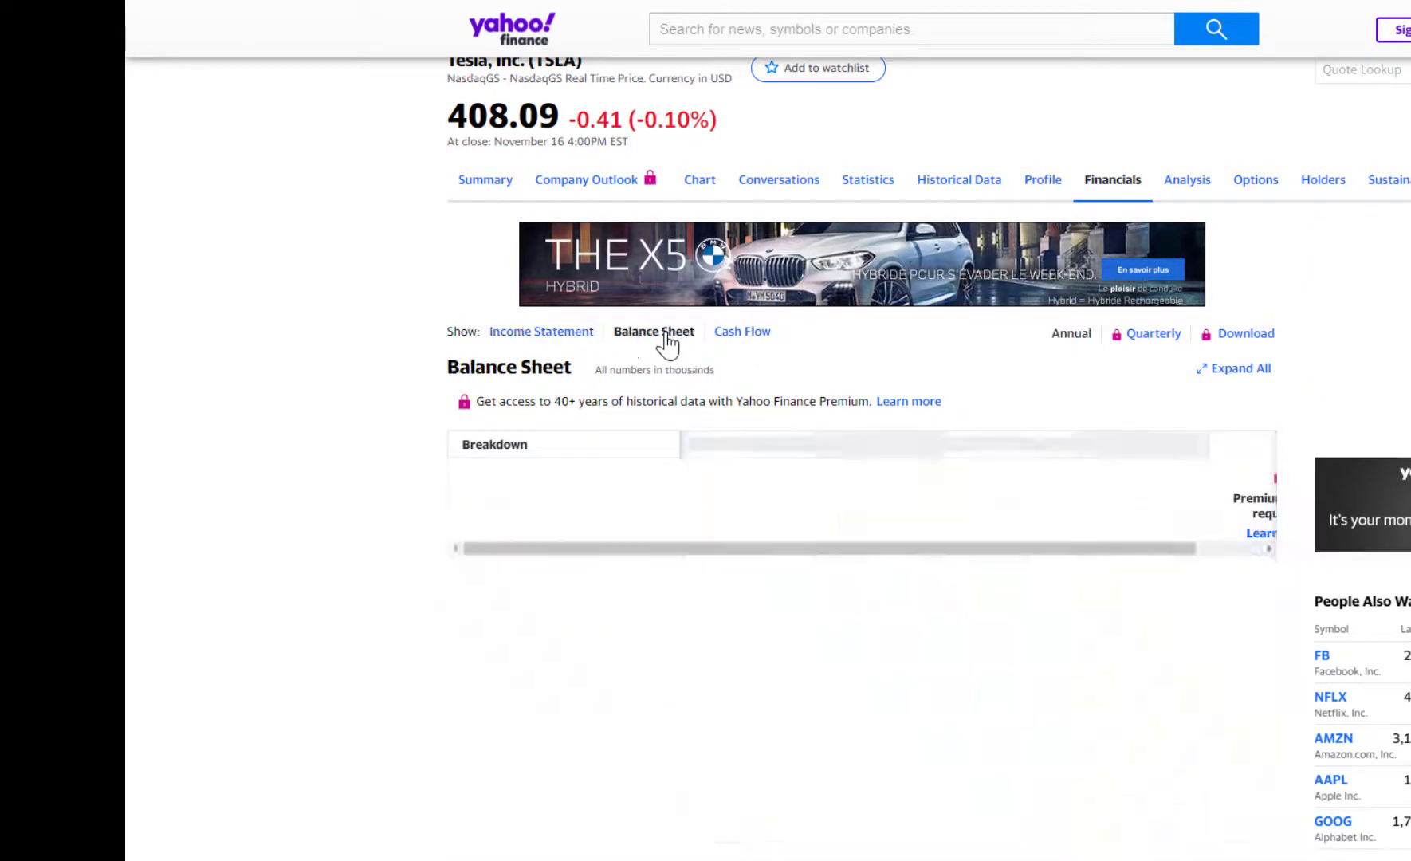
scroll(665, 345, "down", 1)
scroll(743, 398, "up", 2)
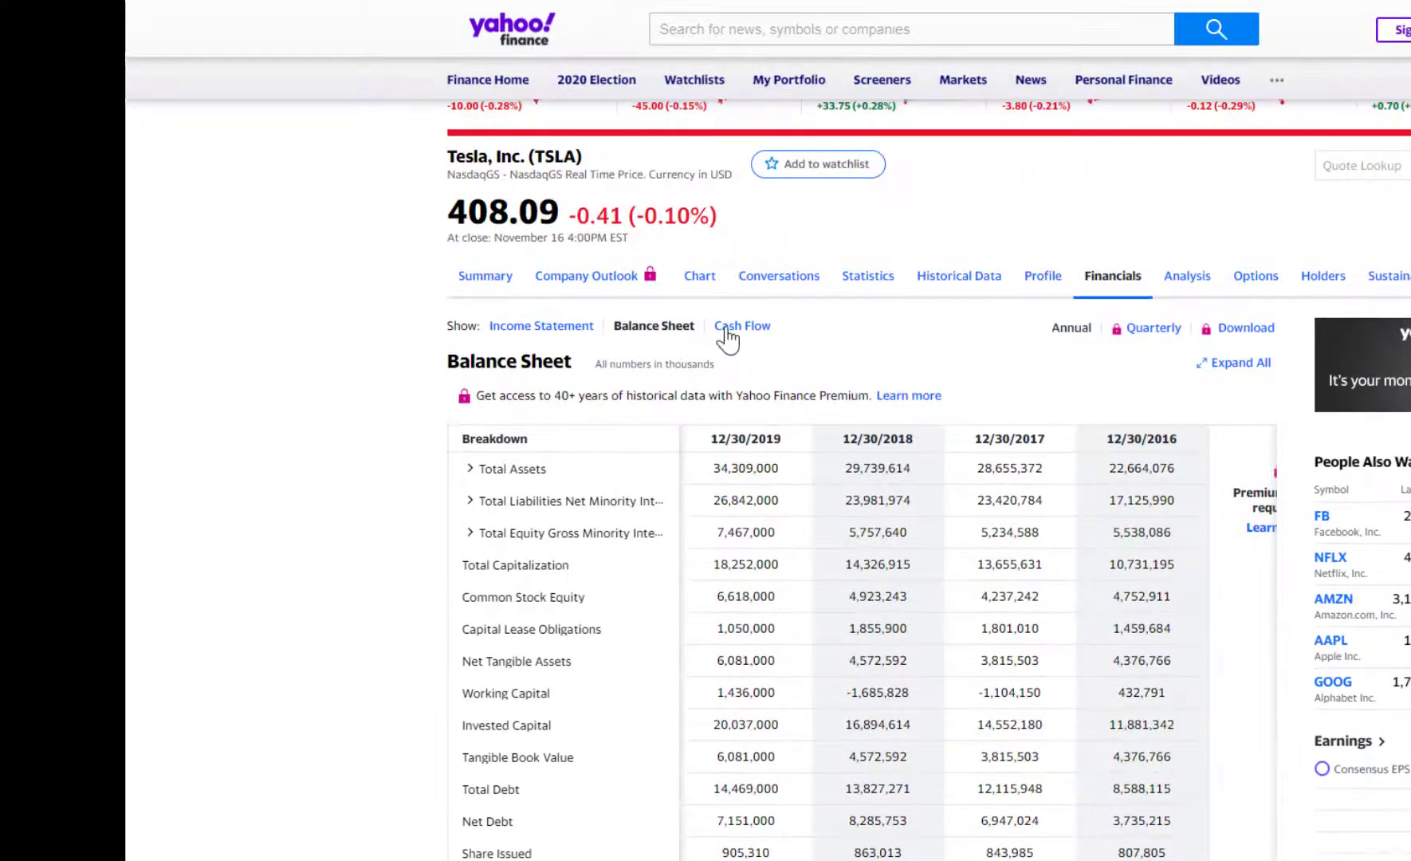
left_click(742, 327)
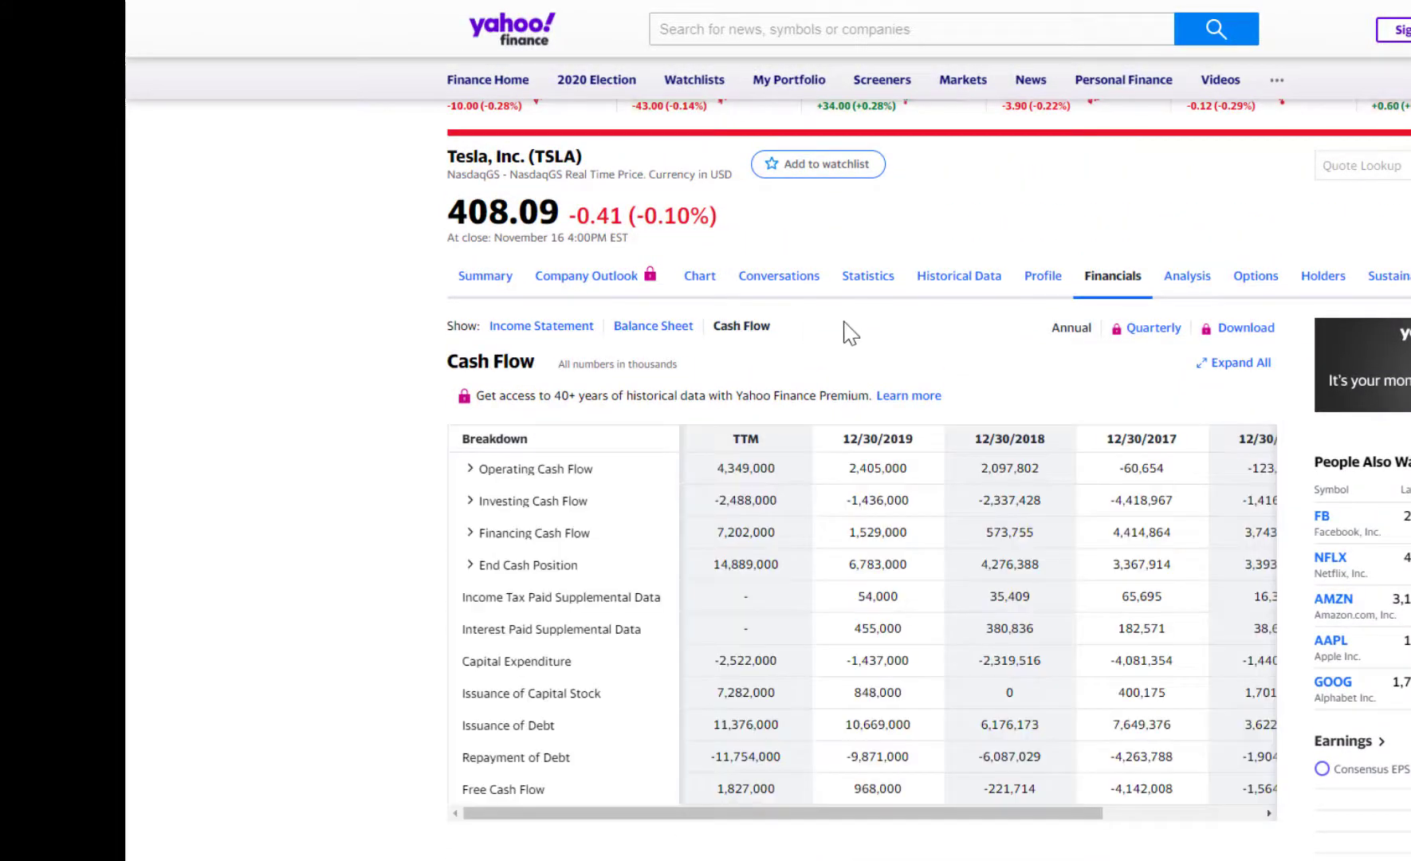
left_click(1193, 279)
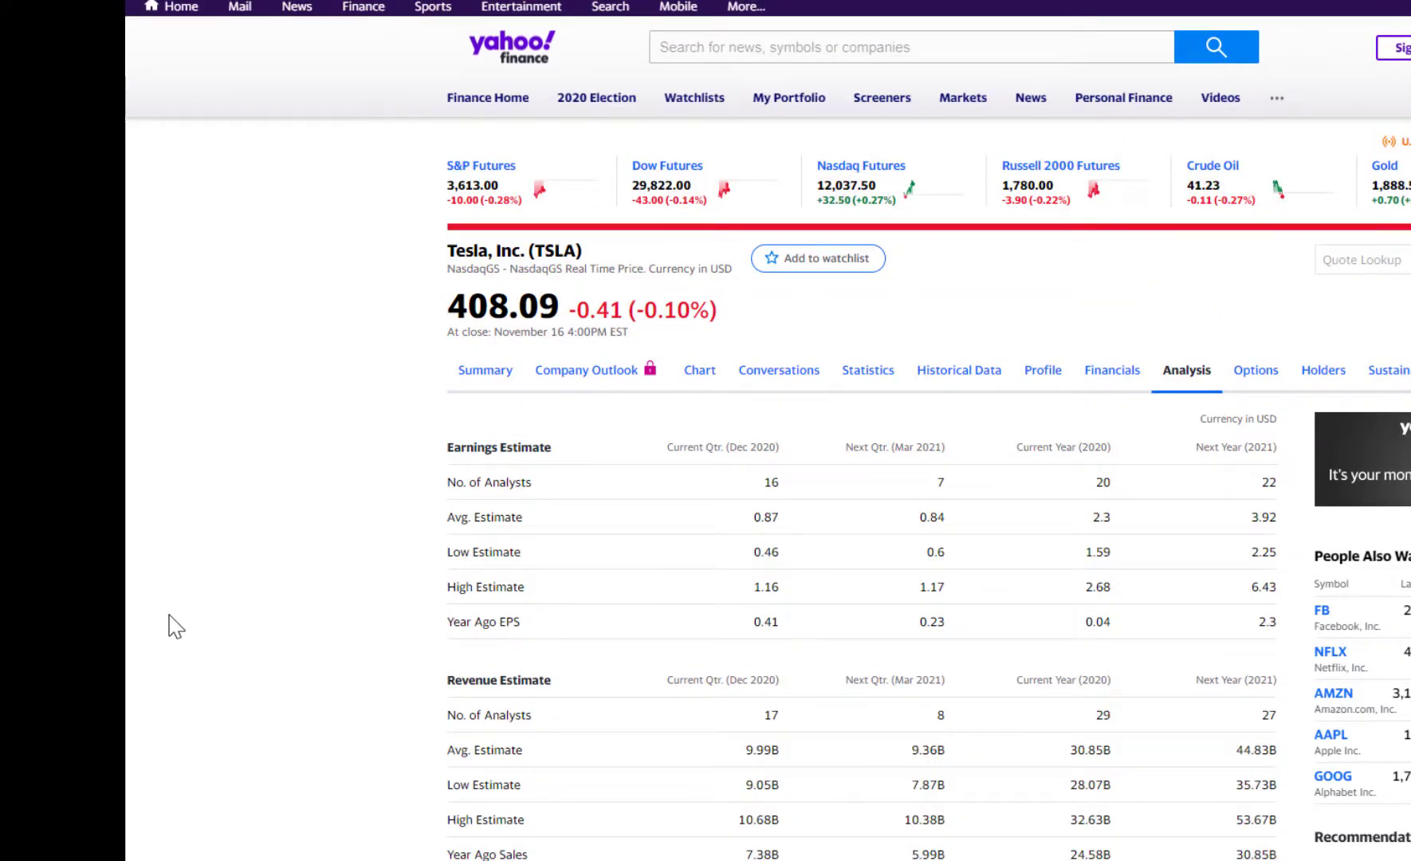
scroll(176, 625, "down", 3)
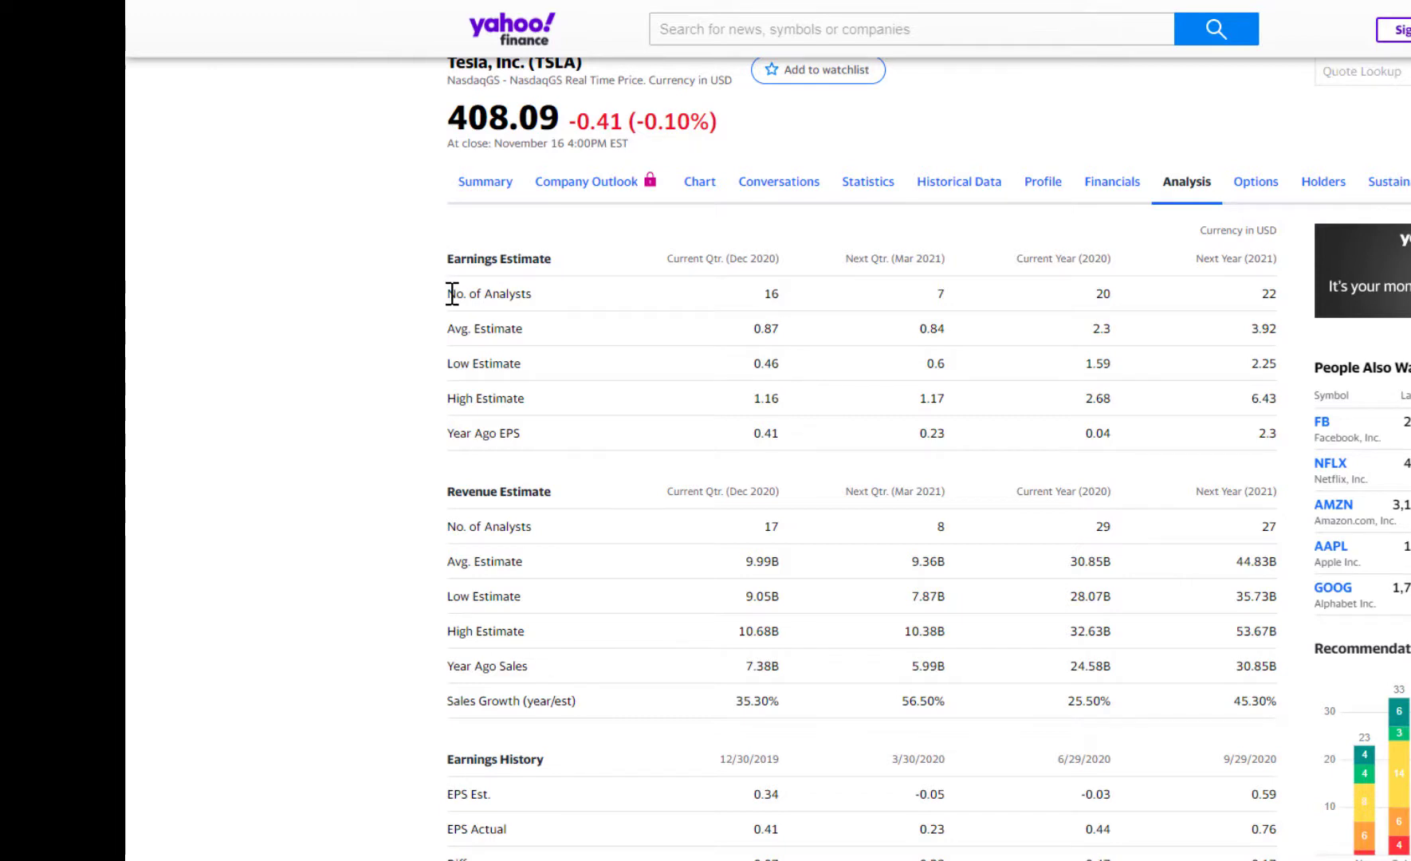
left_click_drag(454, 256, 520, 297)
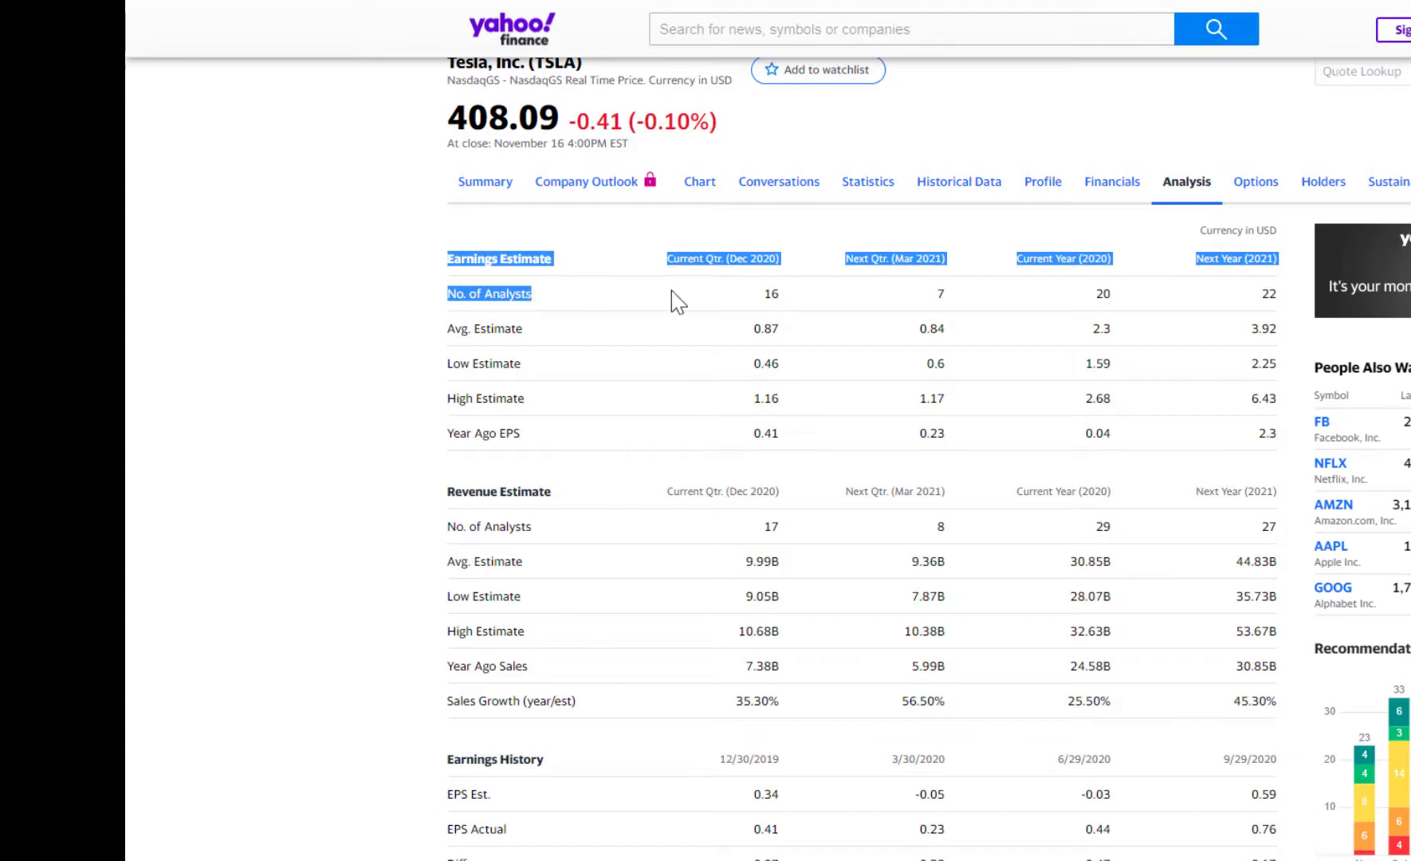
left_click(753, 292)
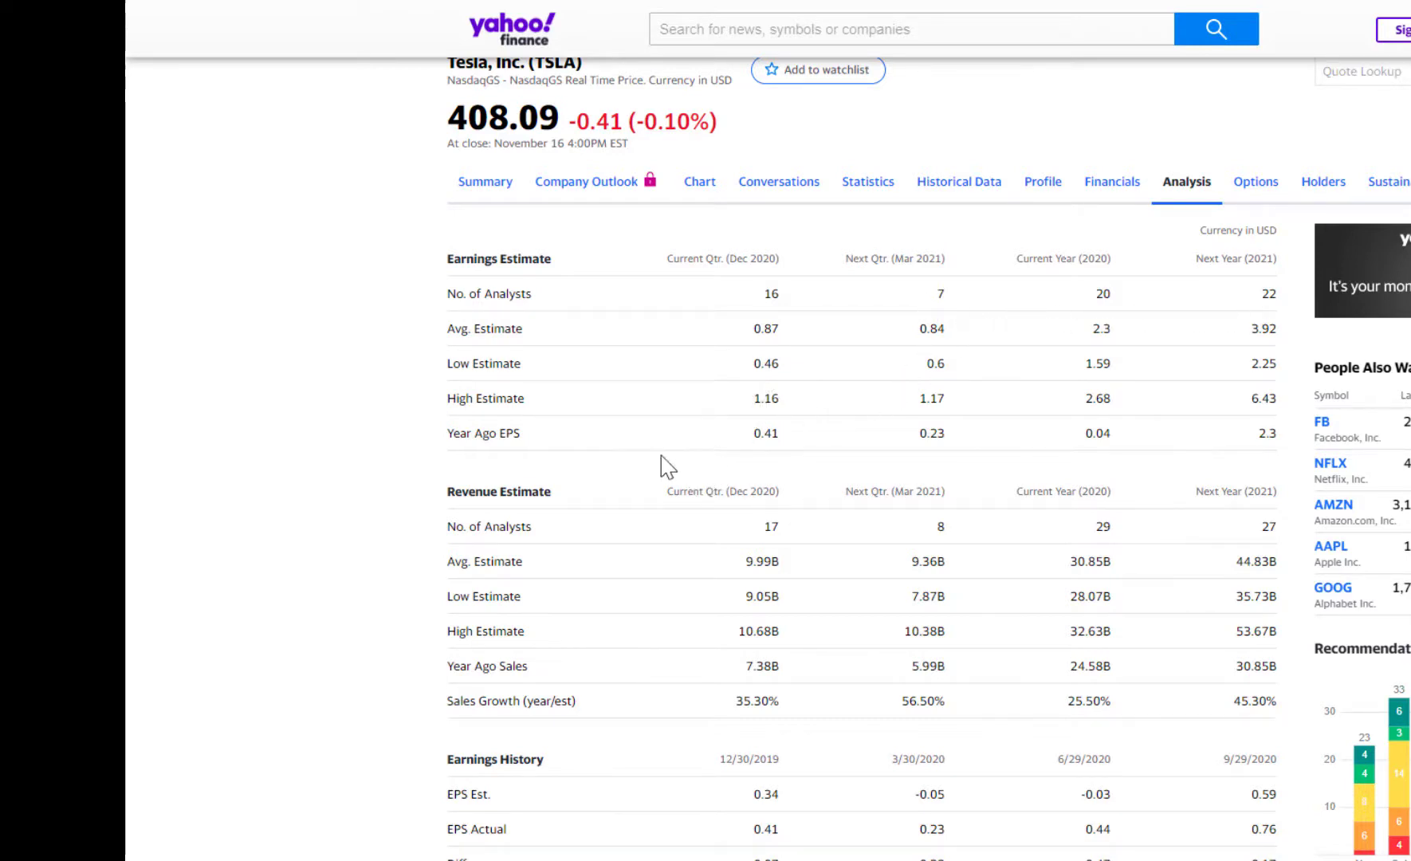
scroll(349, 600, "down", 1)
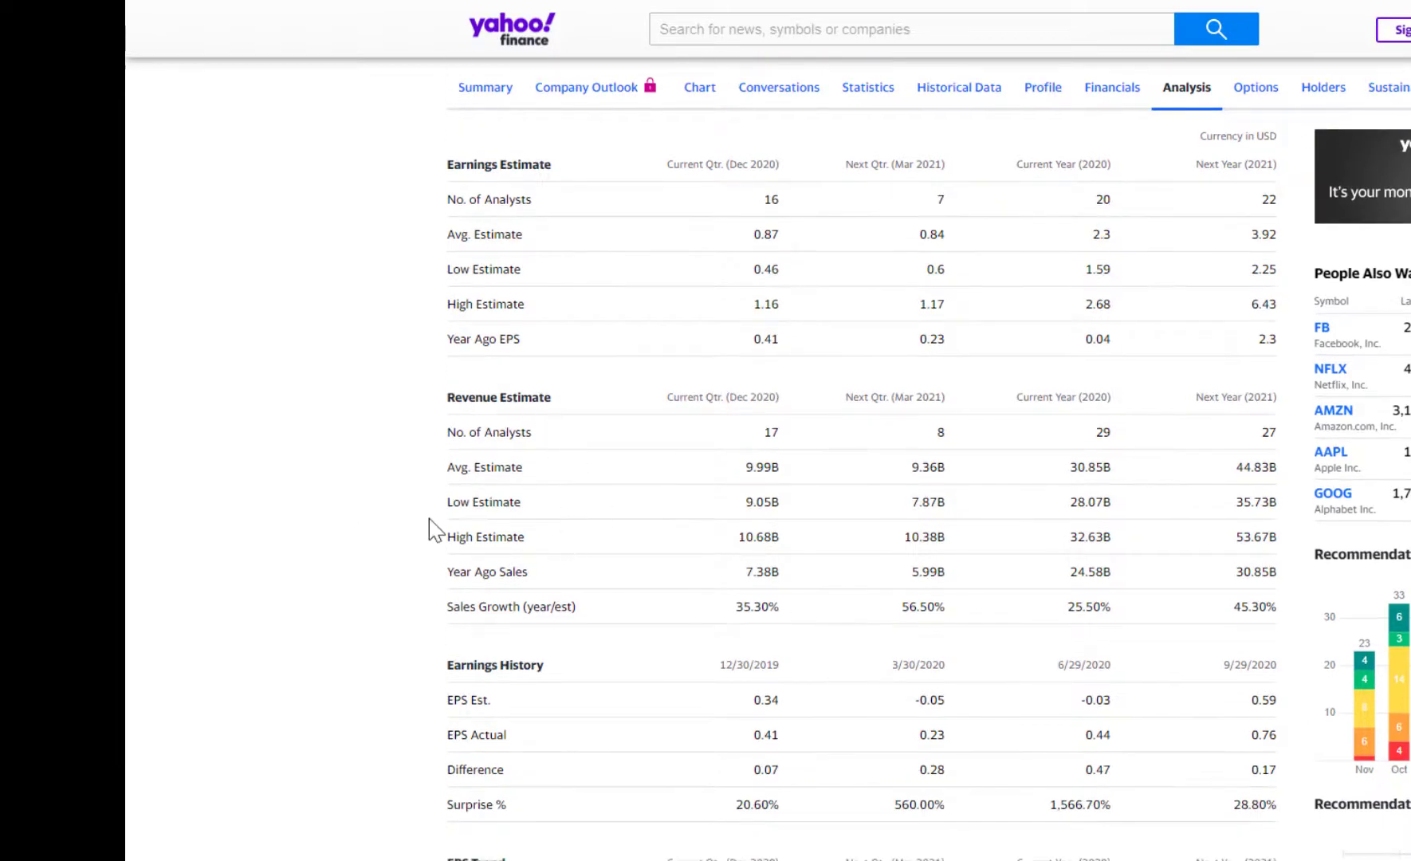
scroll(478, 726, "down", 1)
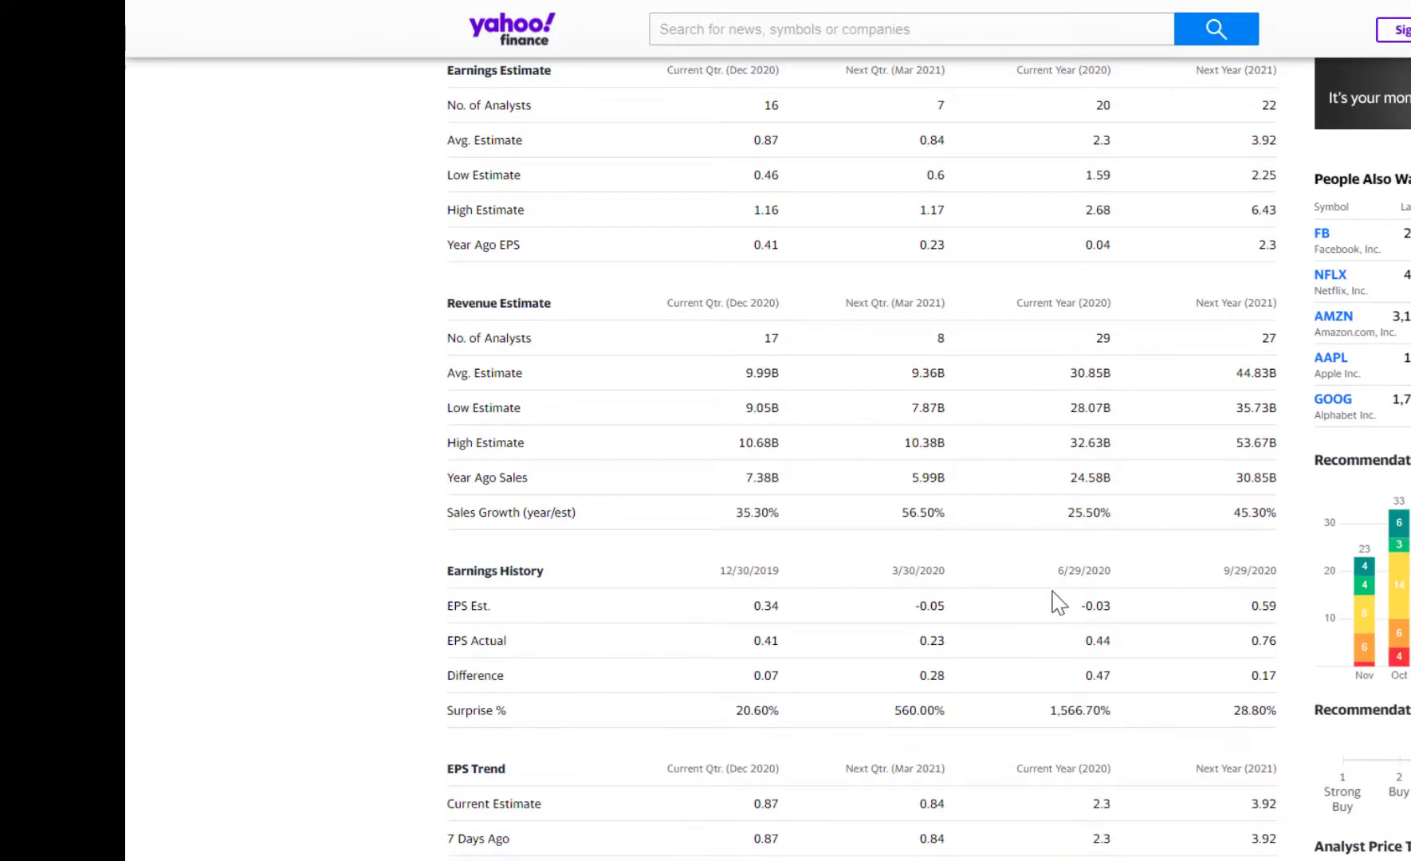
scroll(788, 677, "down", 3)
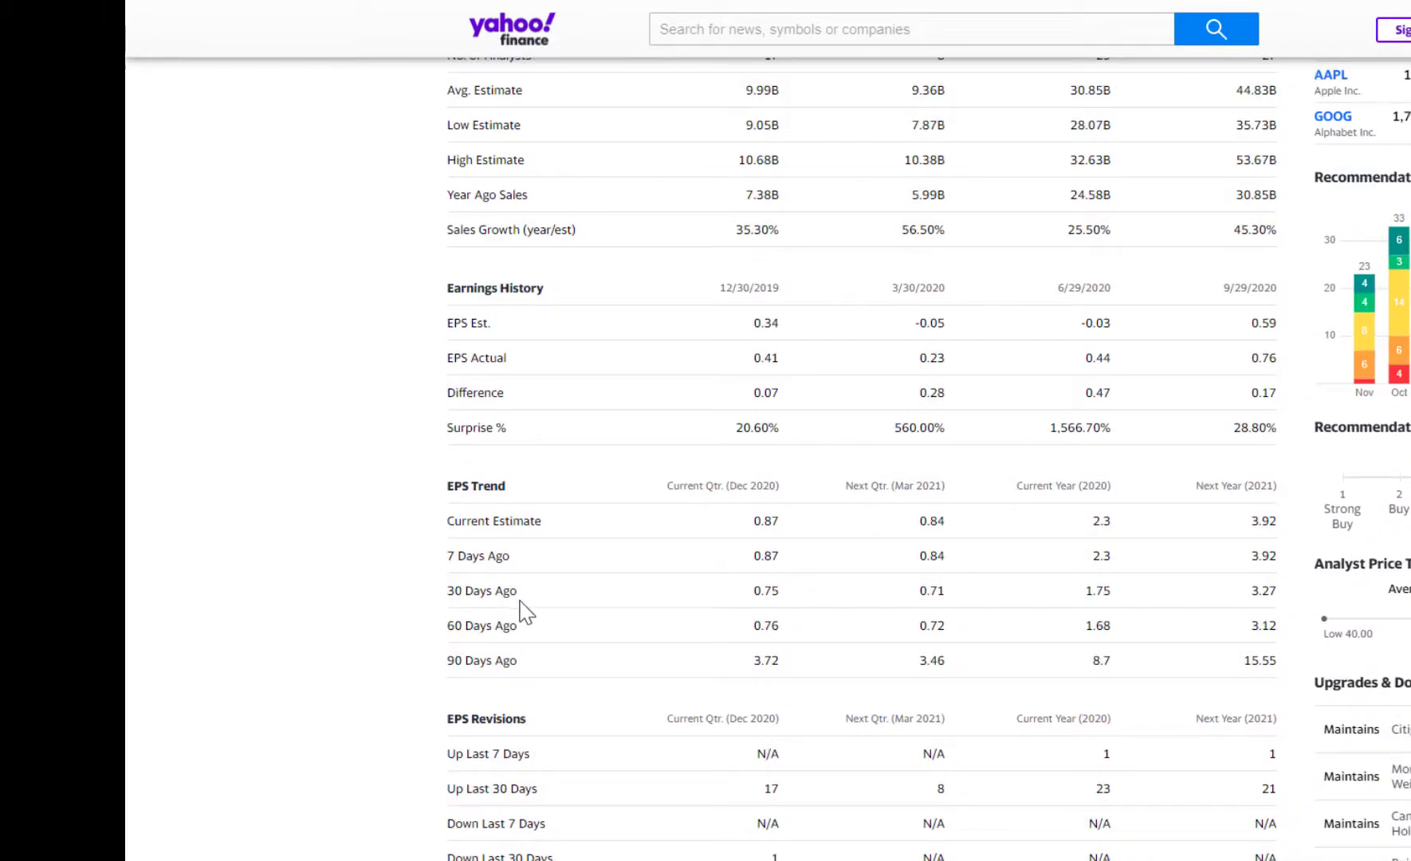
scroll(519, 604, "down", 2)
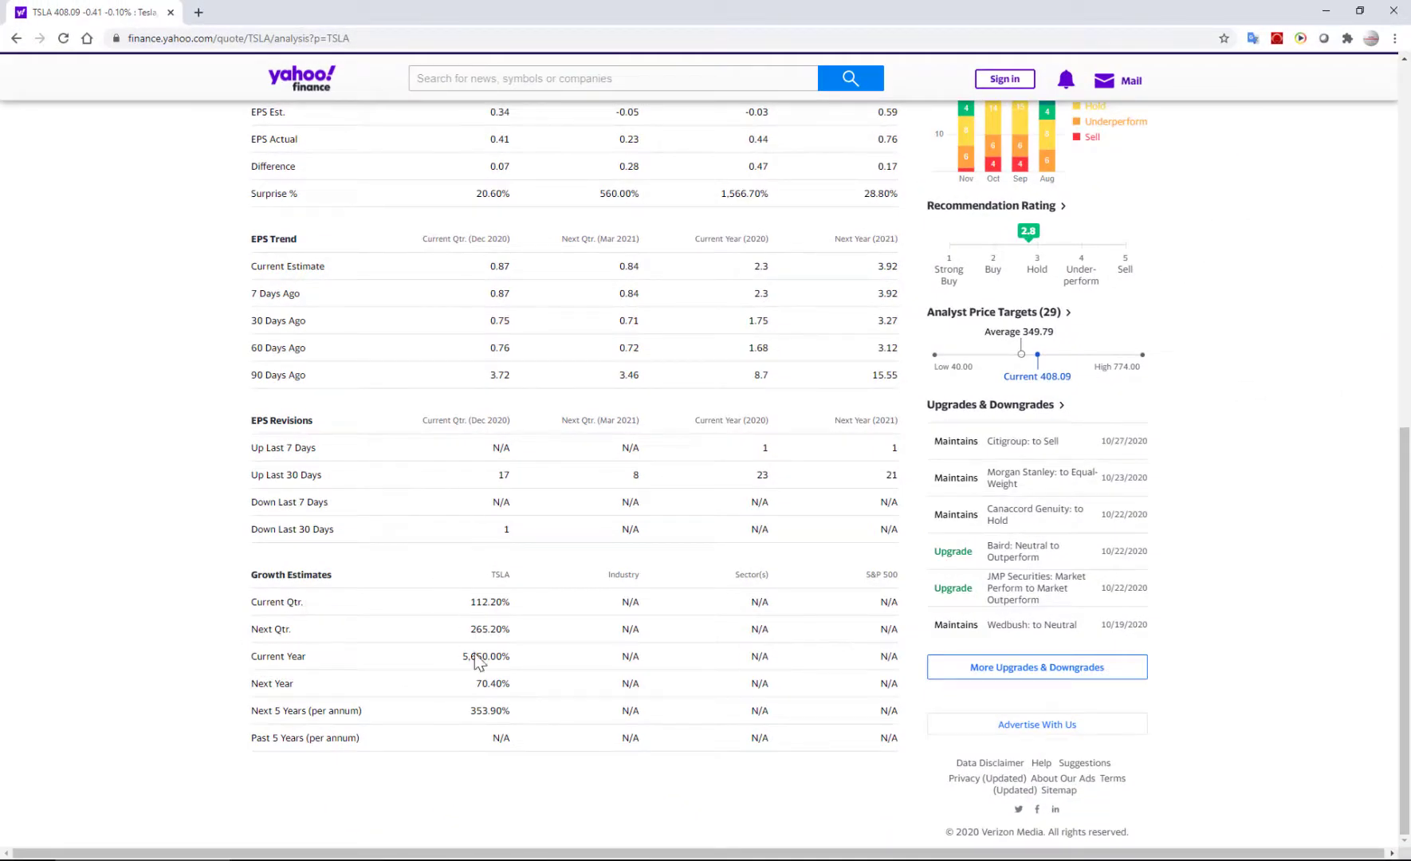
scroll(182, 650, "up", 4)
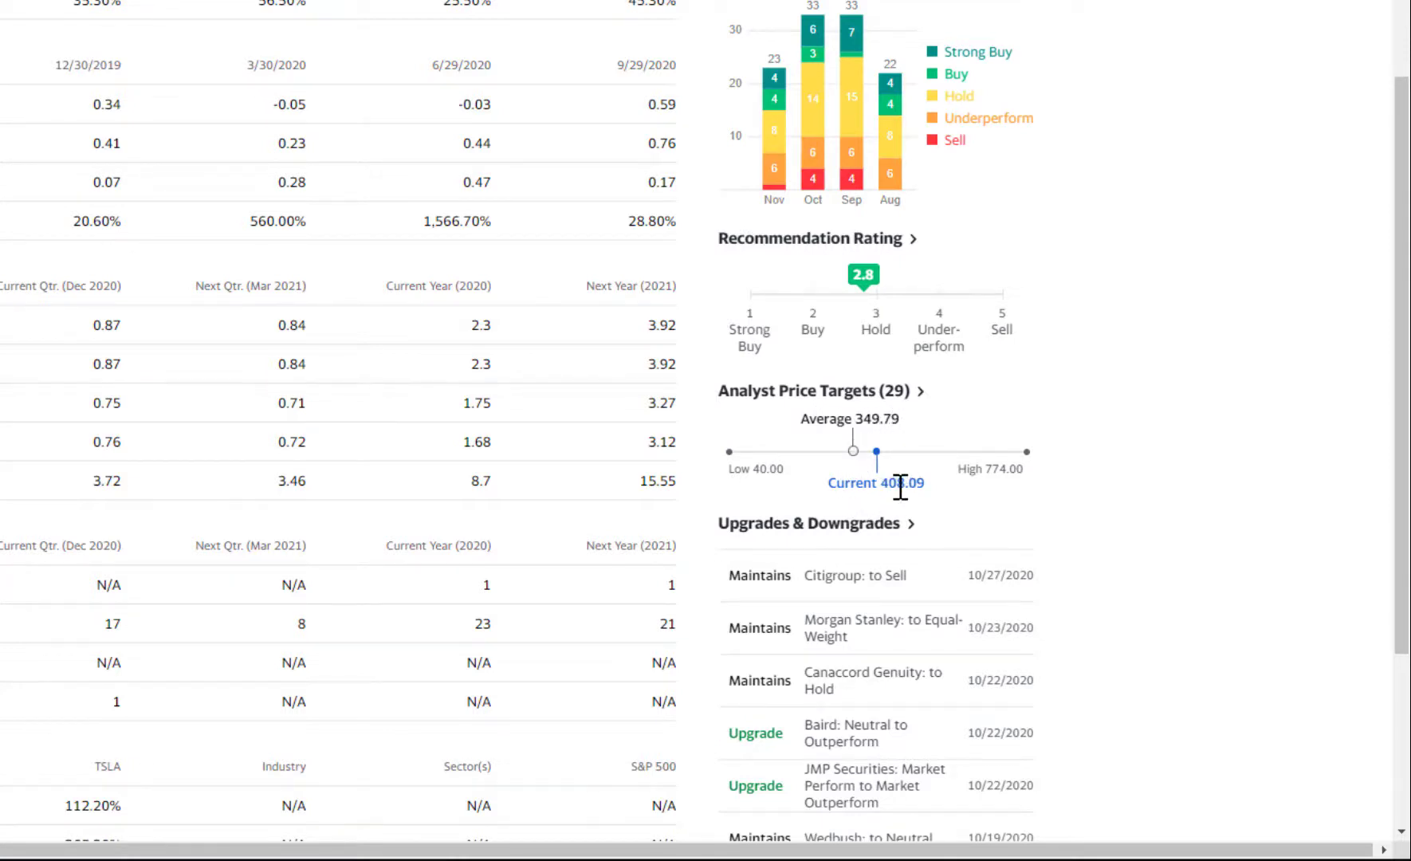
left_click_drag(880, 482, 920, 483)
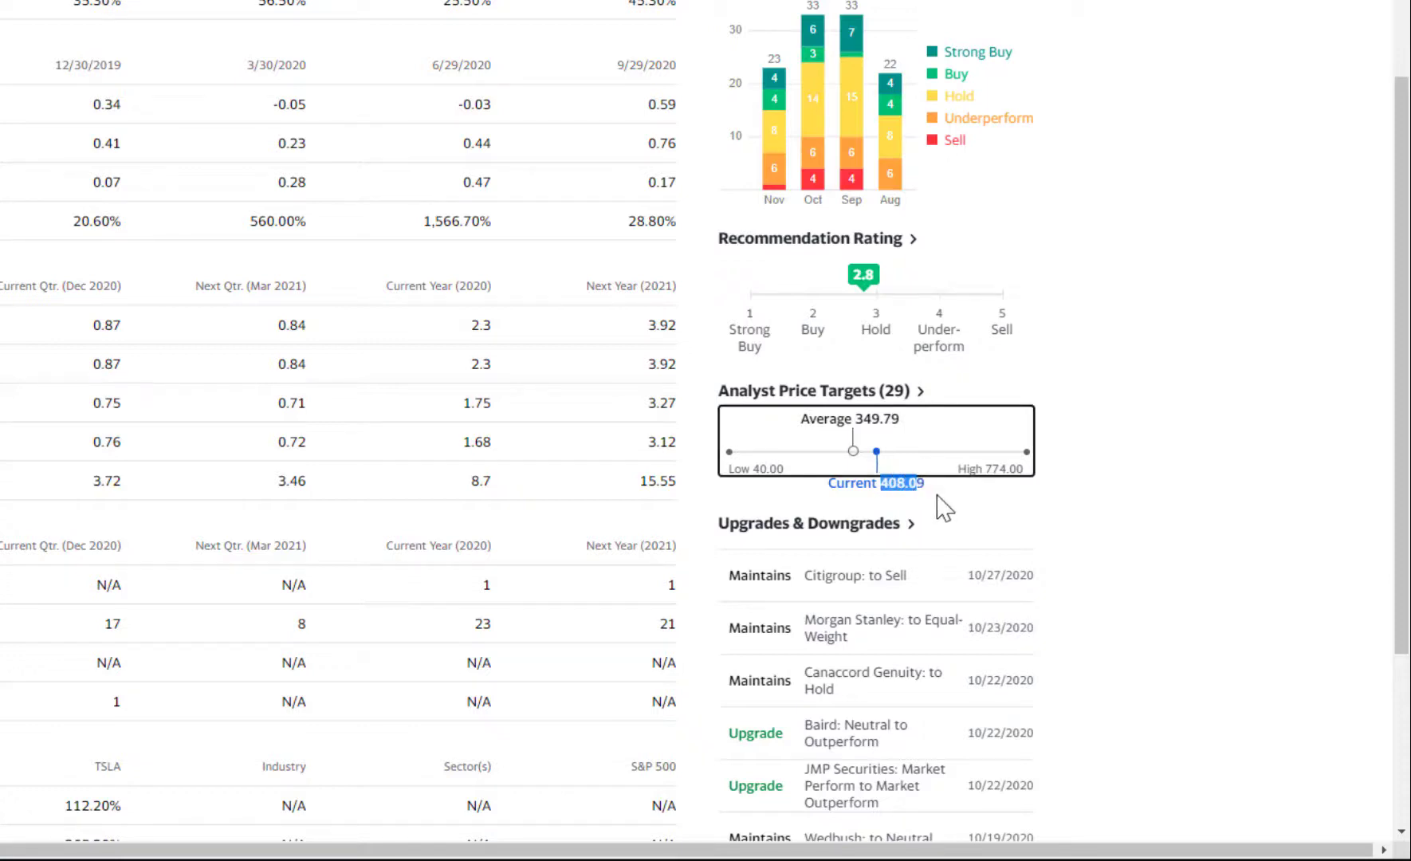
left_click(709, 498)
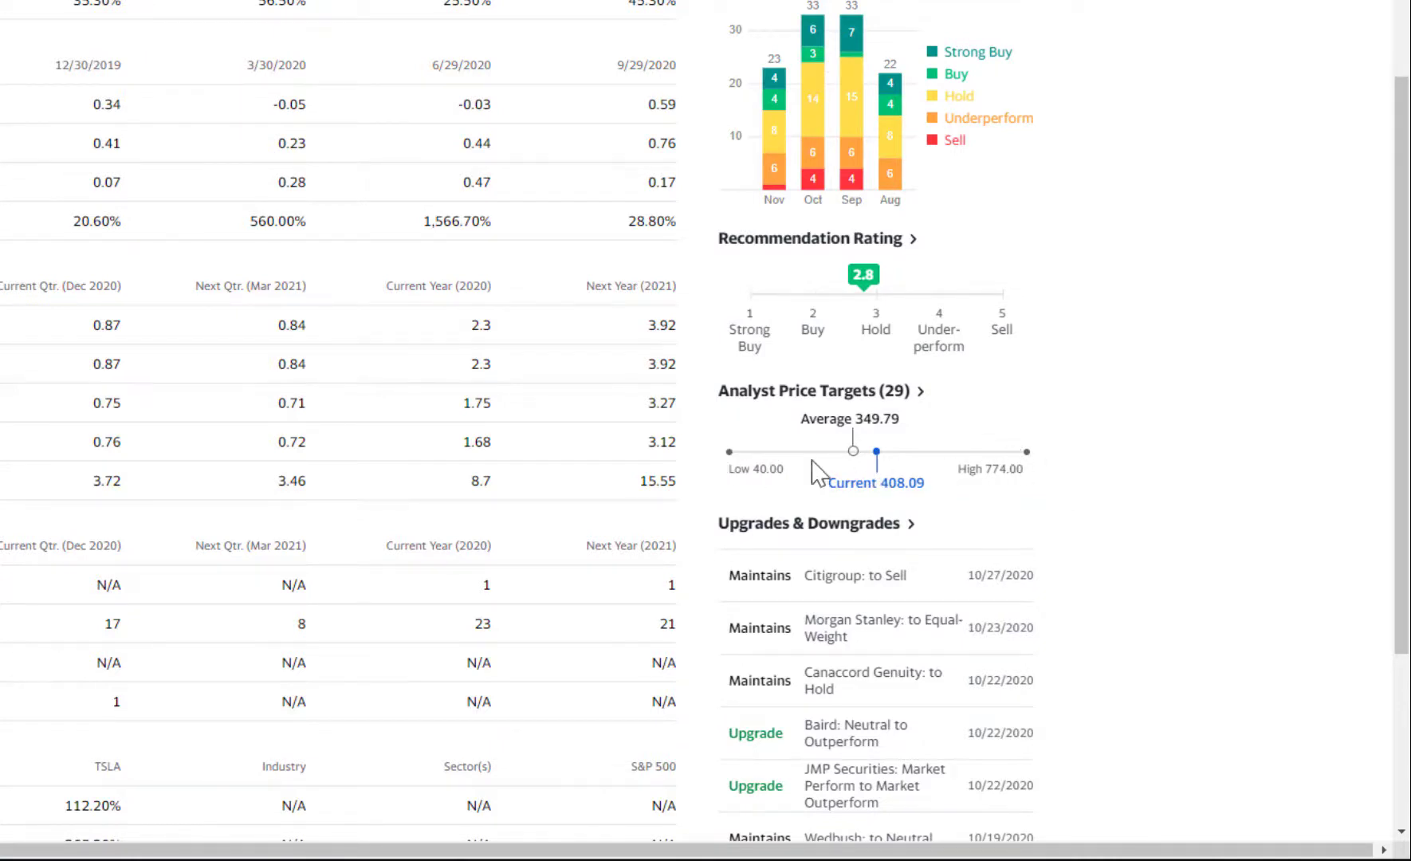
scroll(1171, 461, "up", 1)
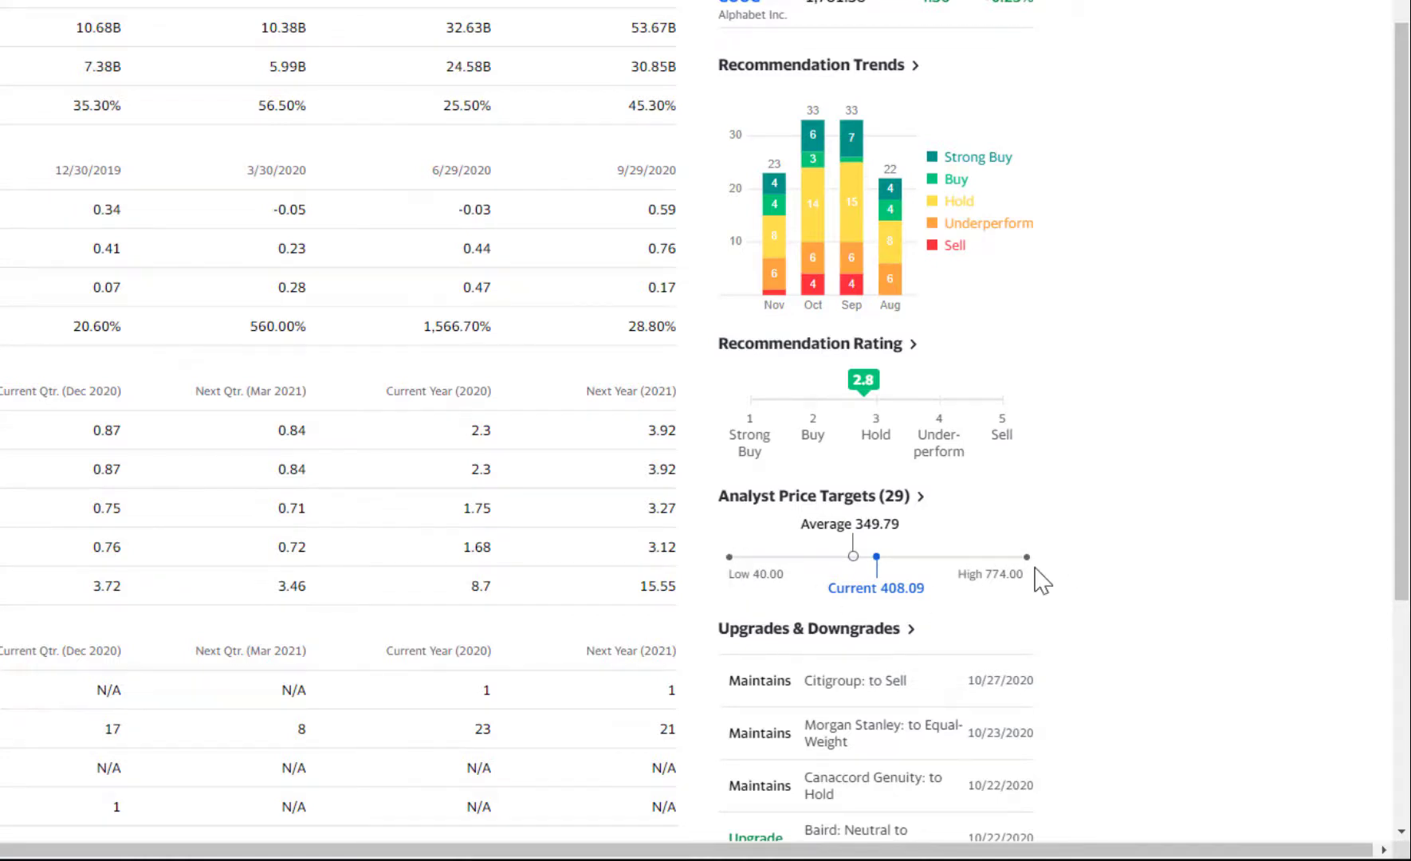
scroll(1042, 581, "up", 1)
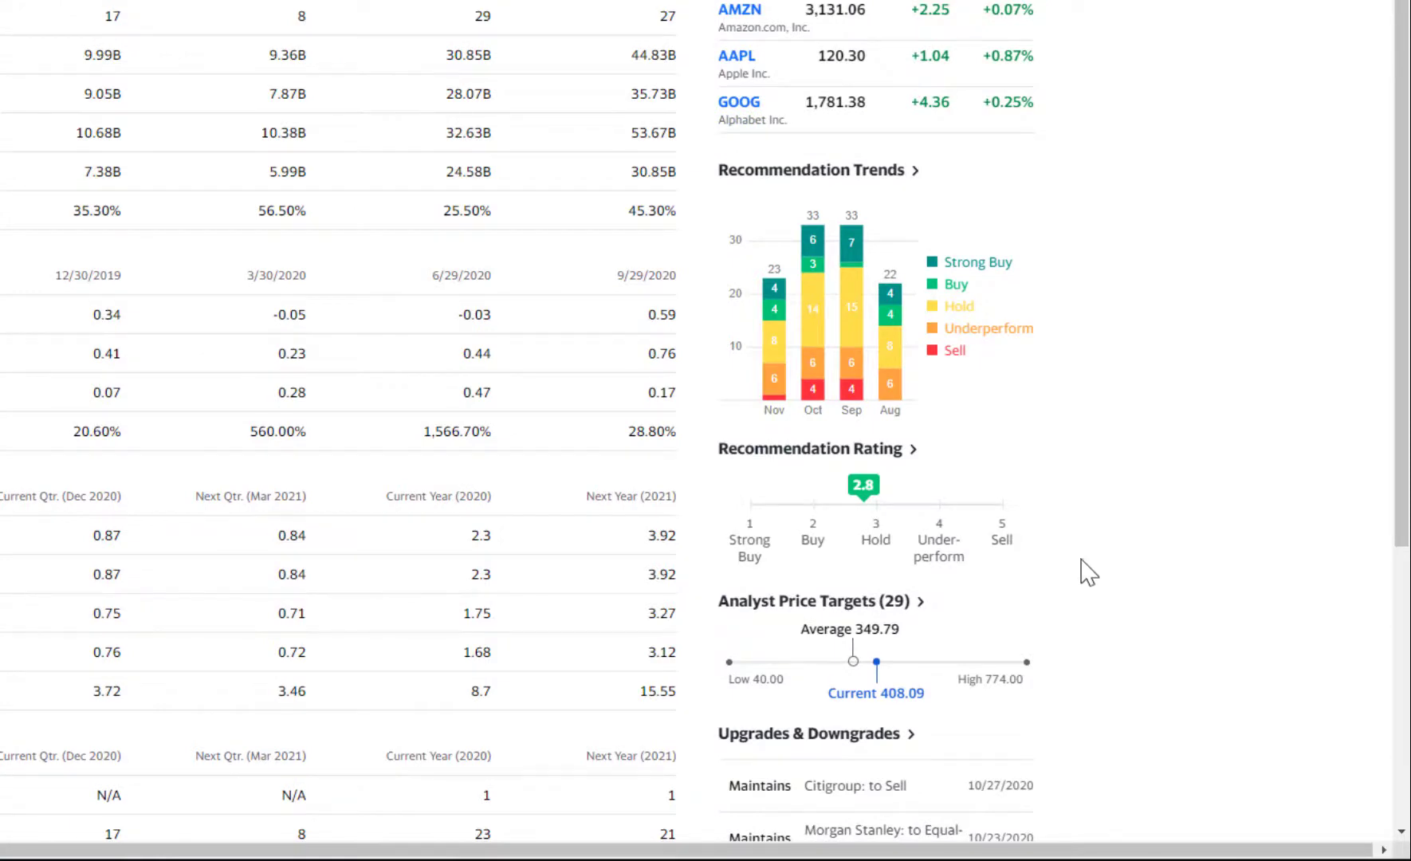
scroll(1124, 558, "up", 2)
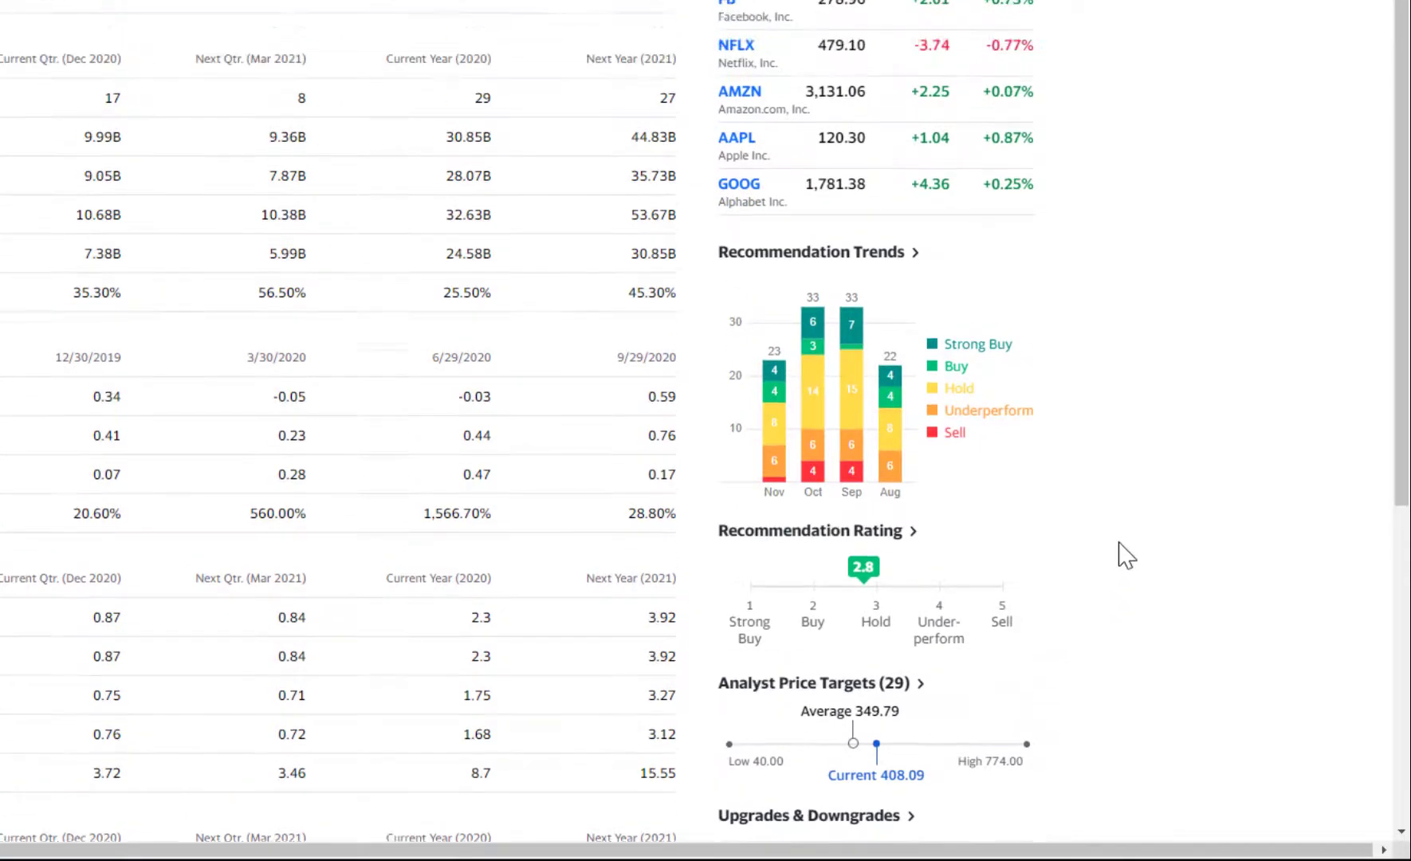
scroll(1124, 556, "down", 3)
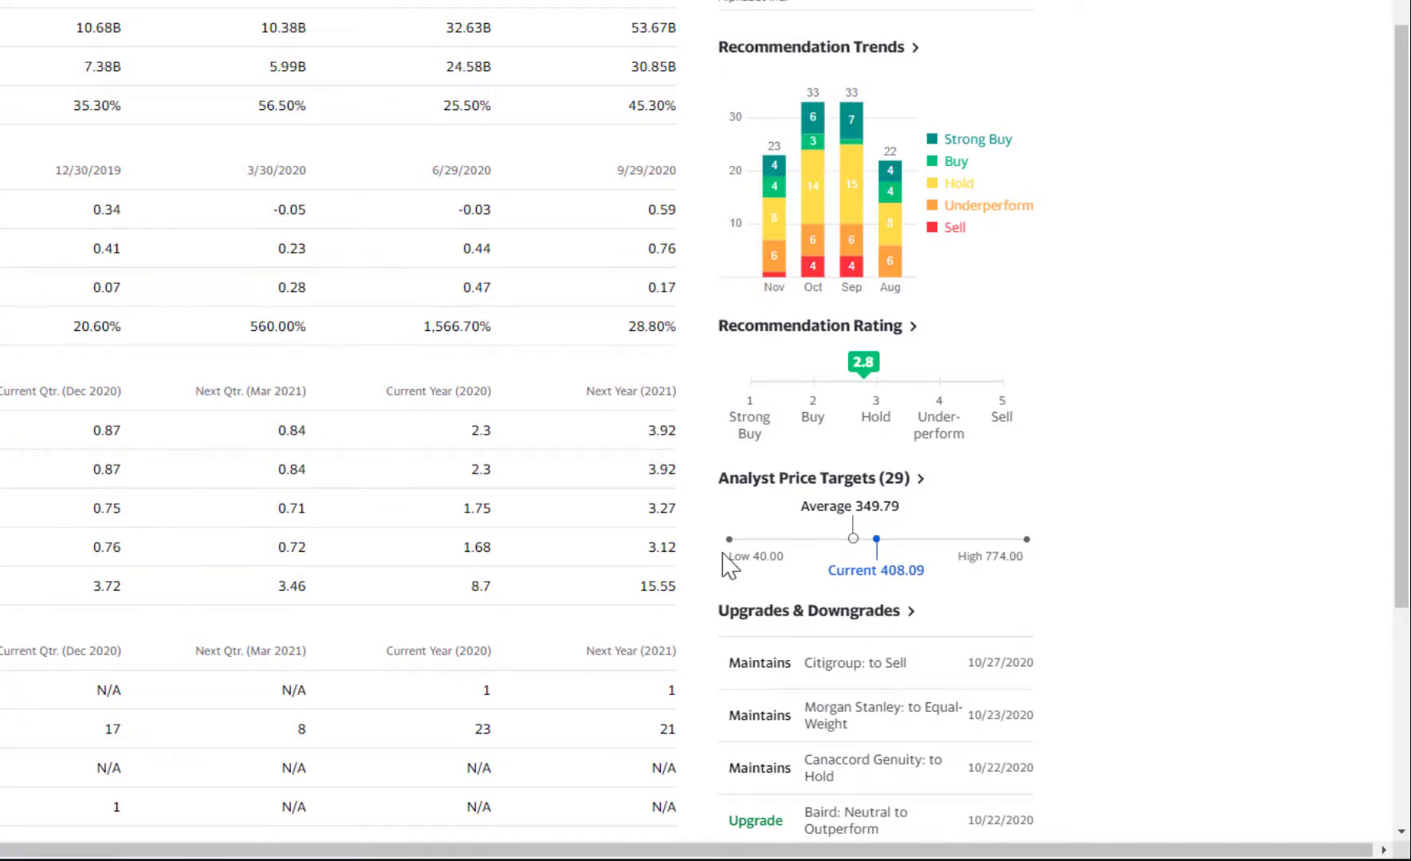
scroll(971, 634, "up", 4)
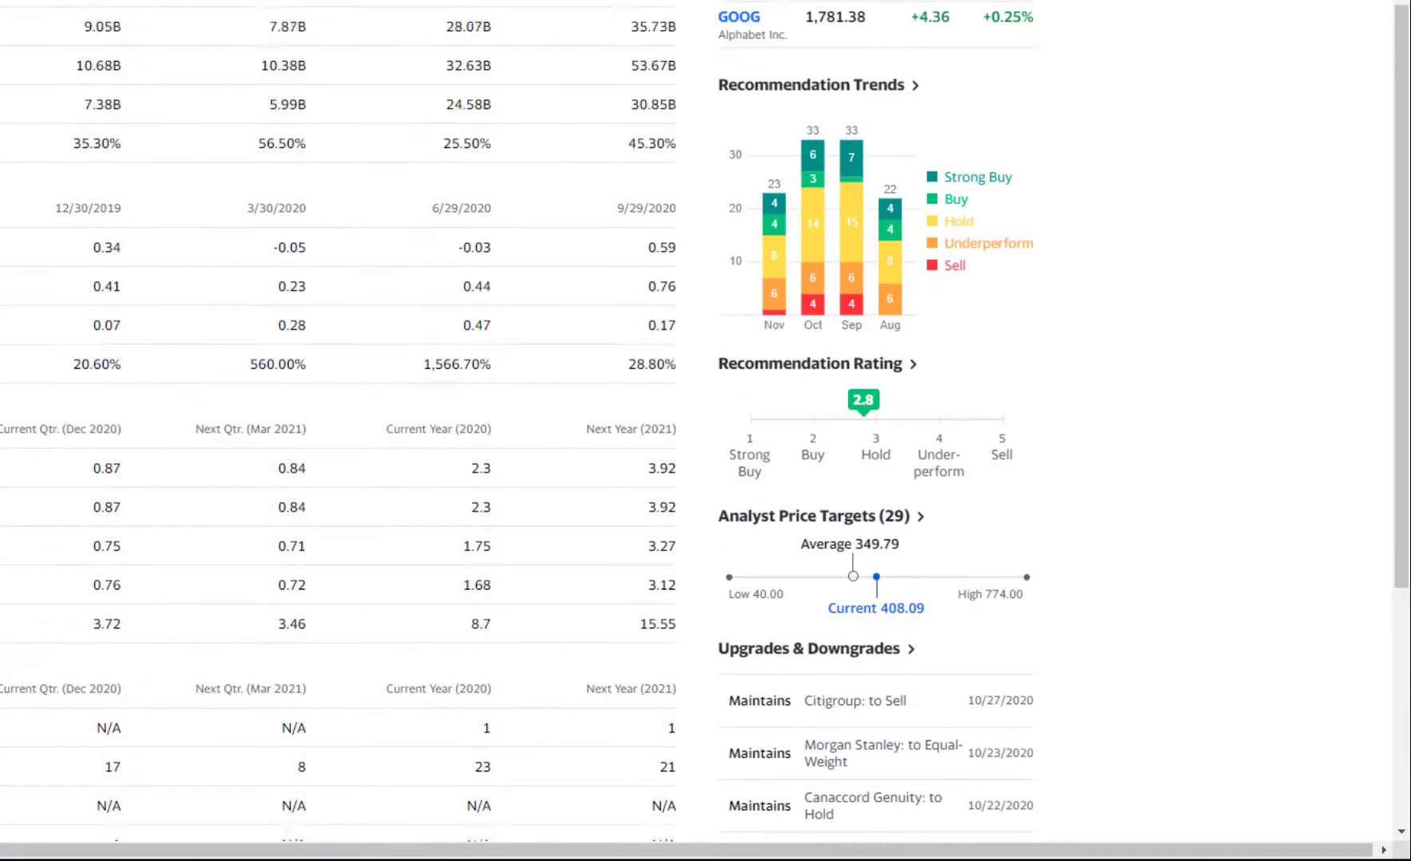
scroll(971, 634, "down", 3)
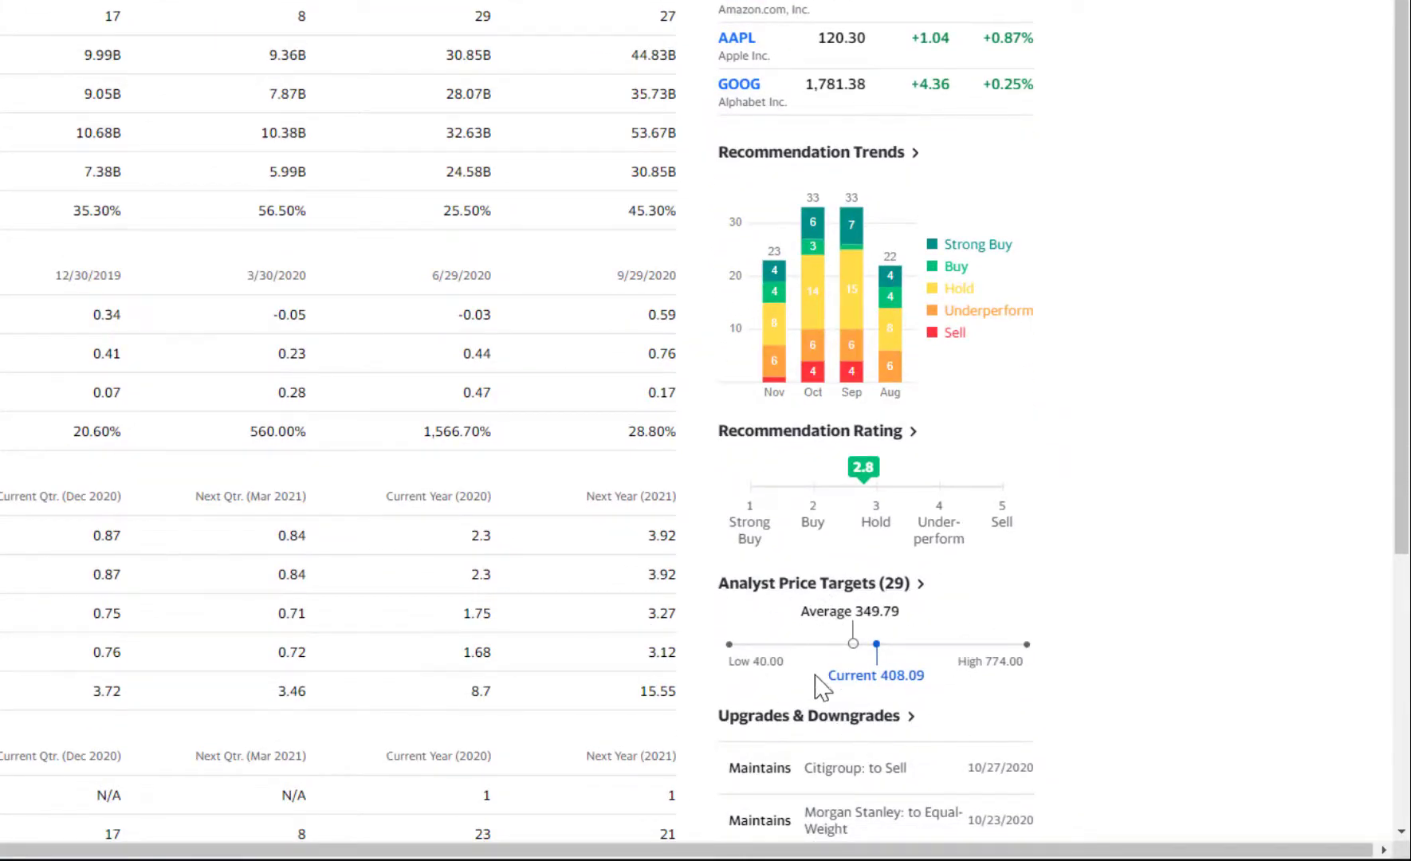
scroll(12, 475, "up", 3)
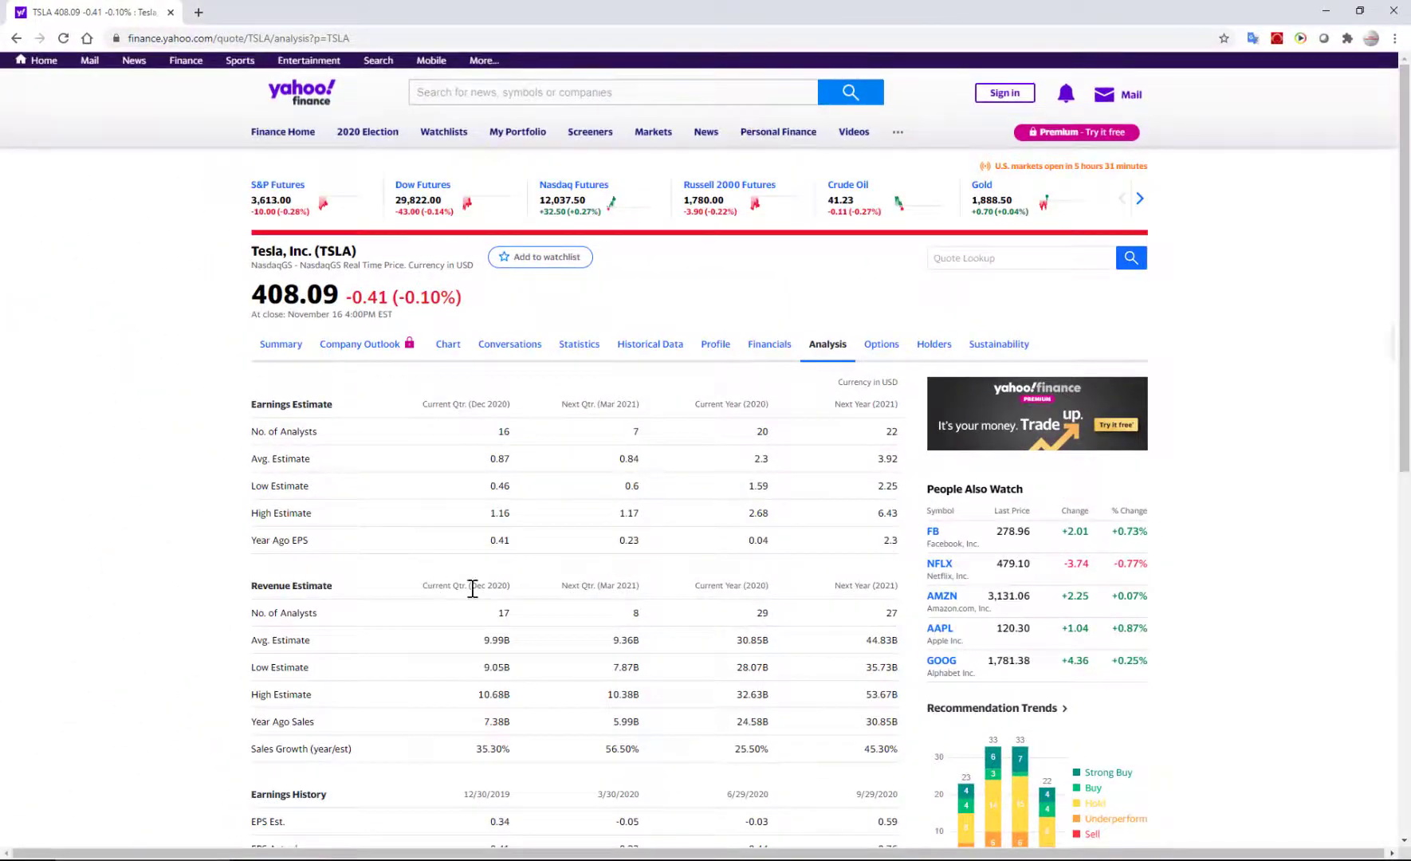
scroll(428, 578, "down", 3)
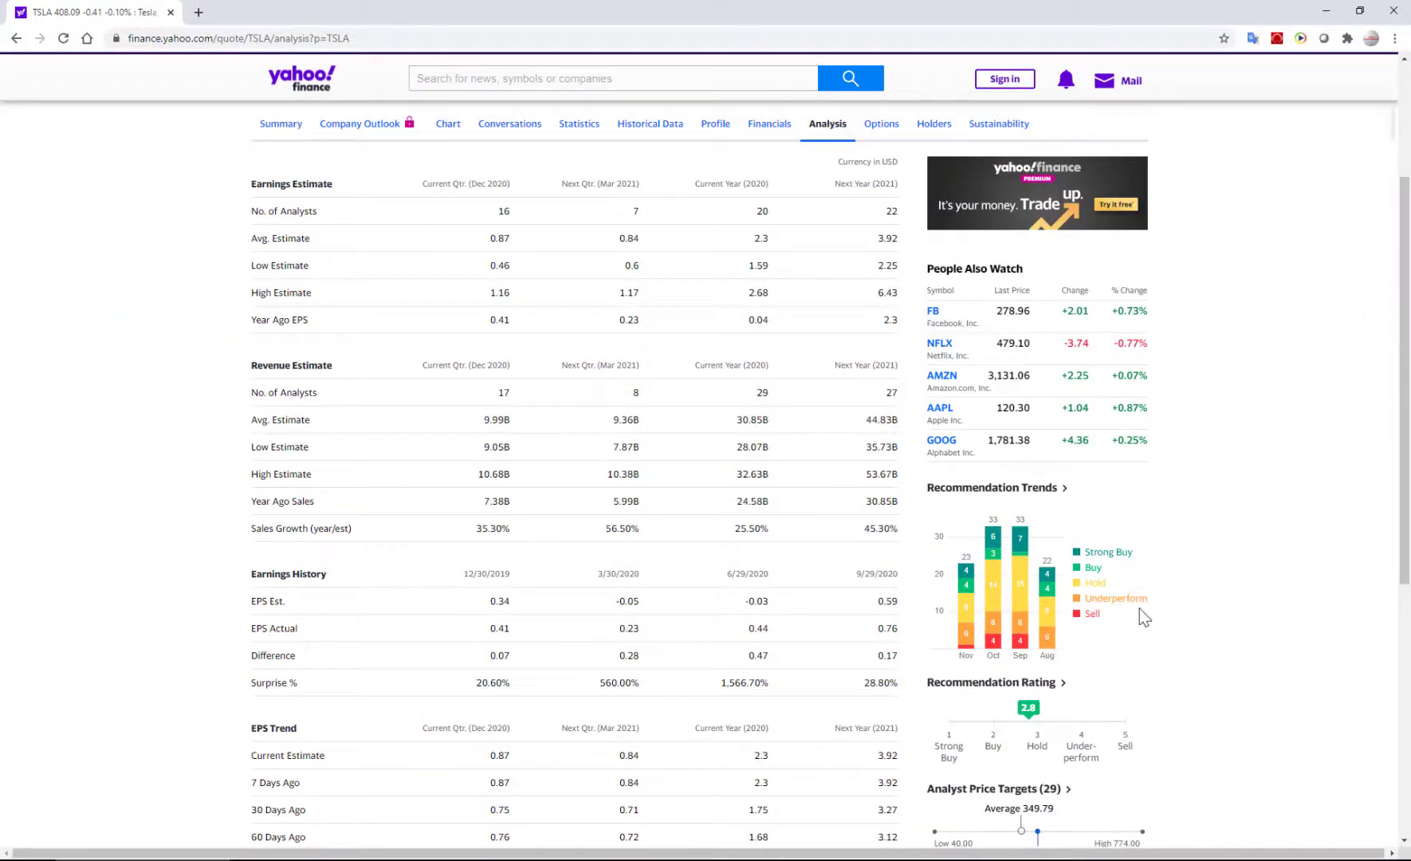
scroll(1139, 608, "down", 5)
scroll(1138, 611, "up", 5)
left_click(935, 272)
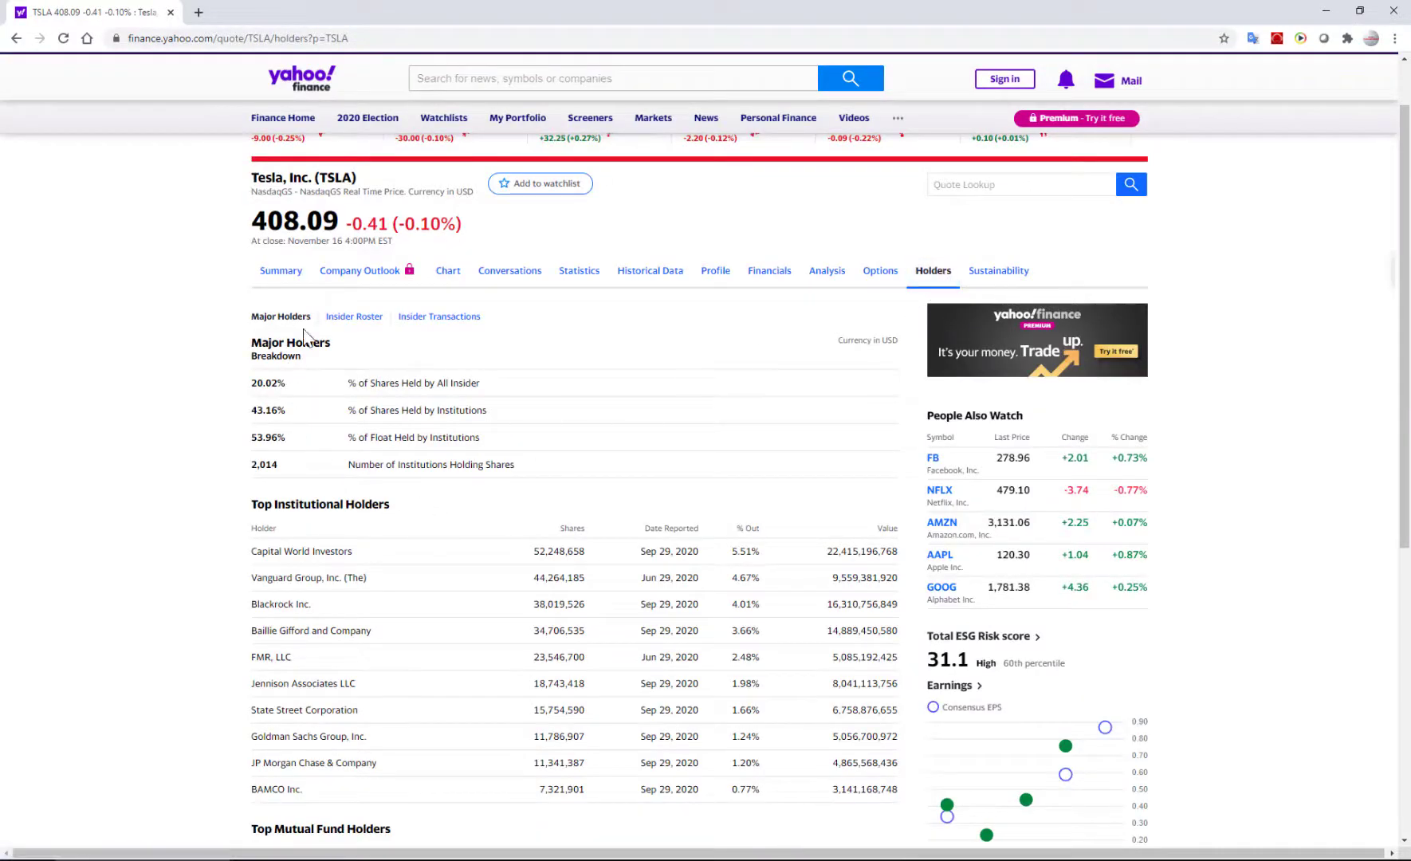
left_click_drag(381, 385, 478, 383)
left_click(422, 383)
left_click_drag(413, 410, 478, 409)
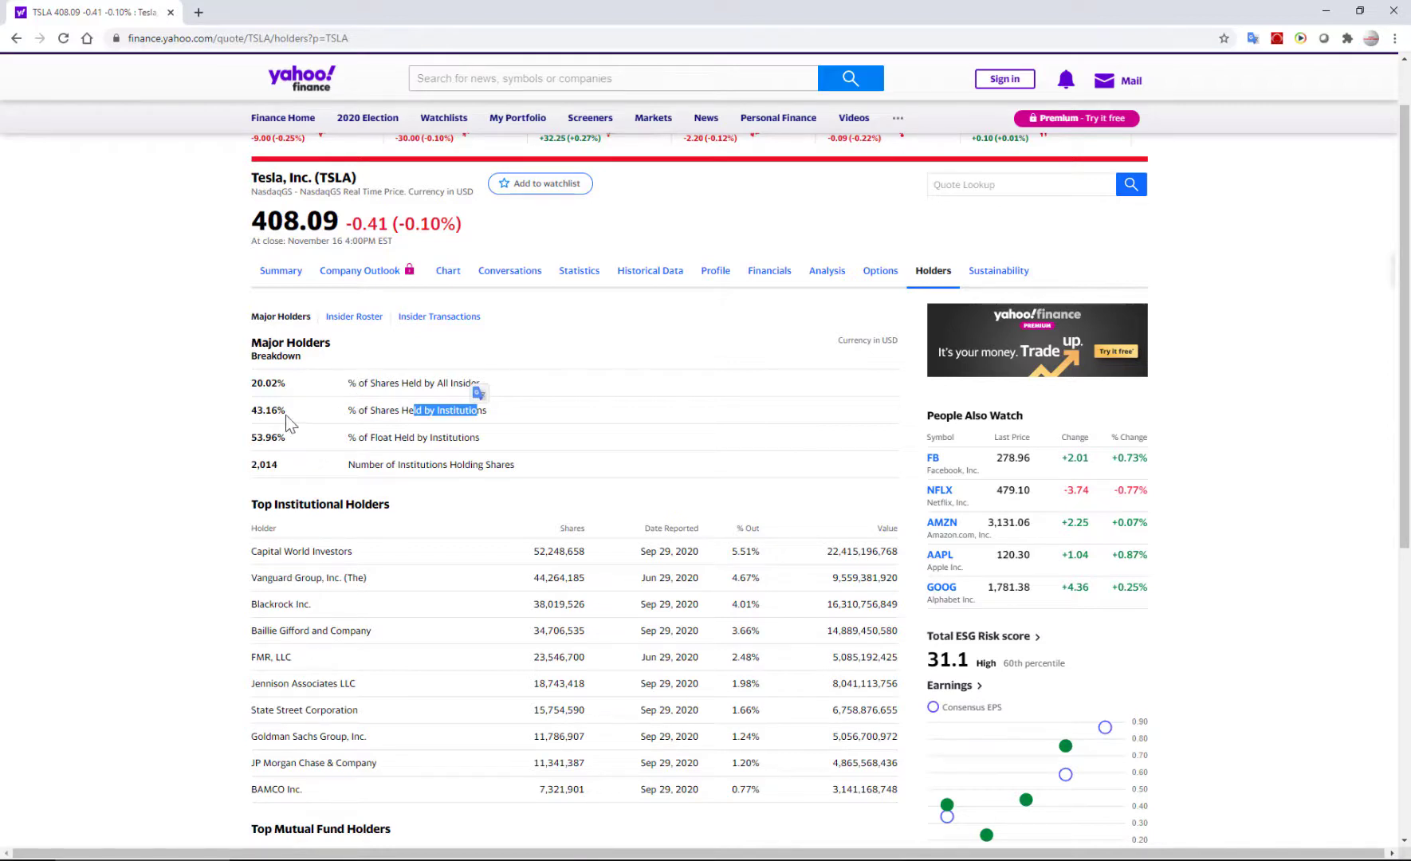
left_click(445, 400)
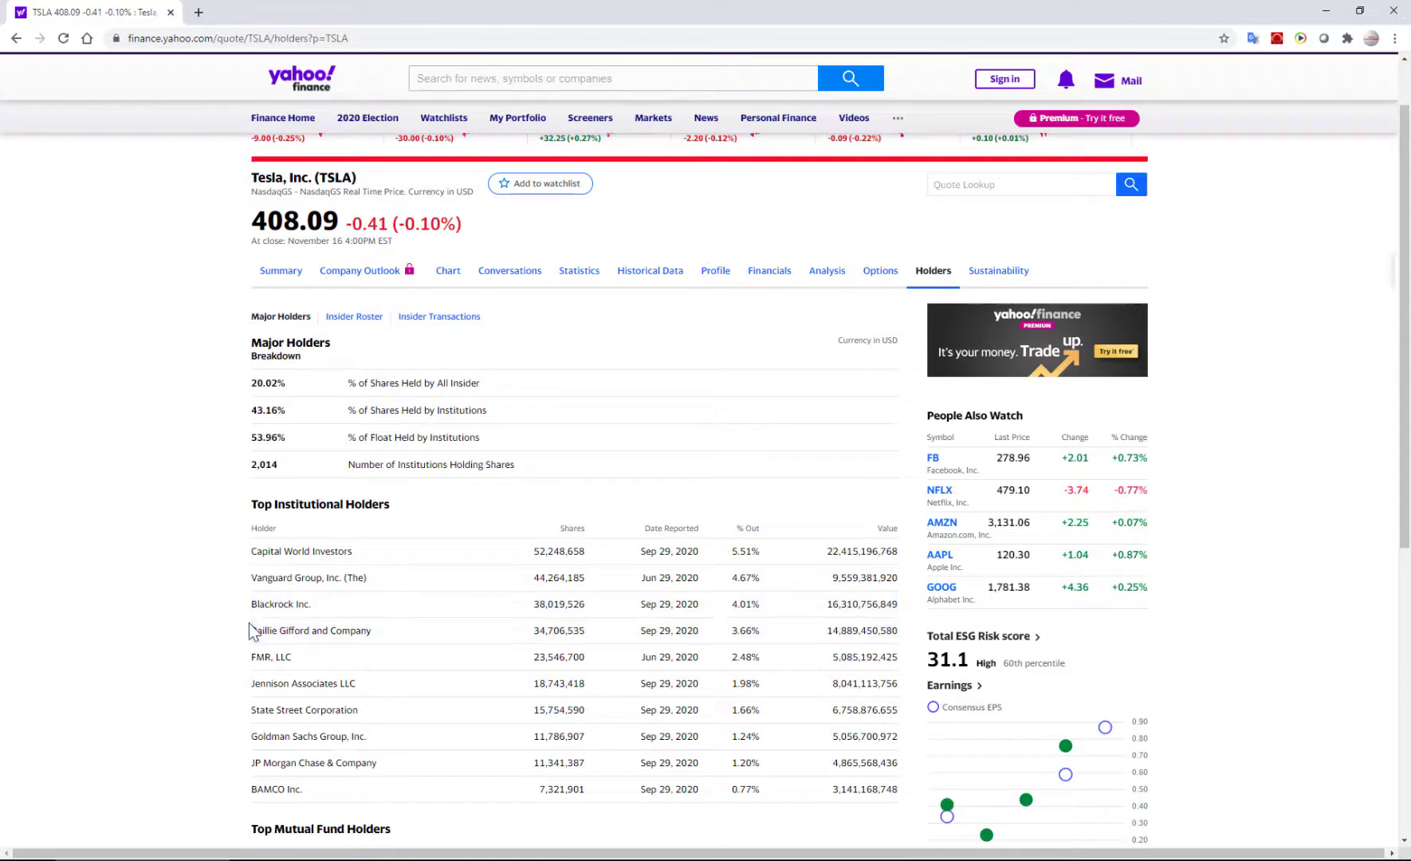
scroll(240, 495, "down", 2)
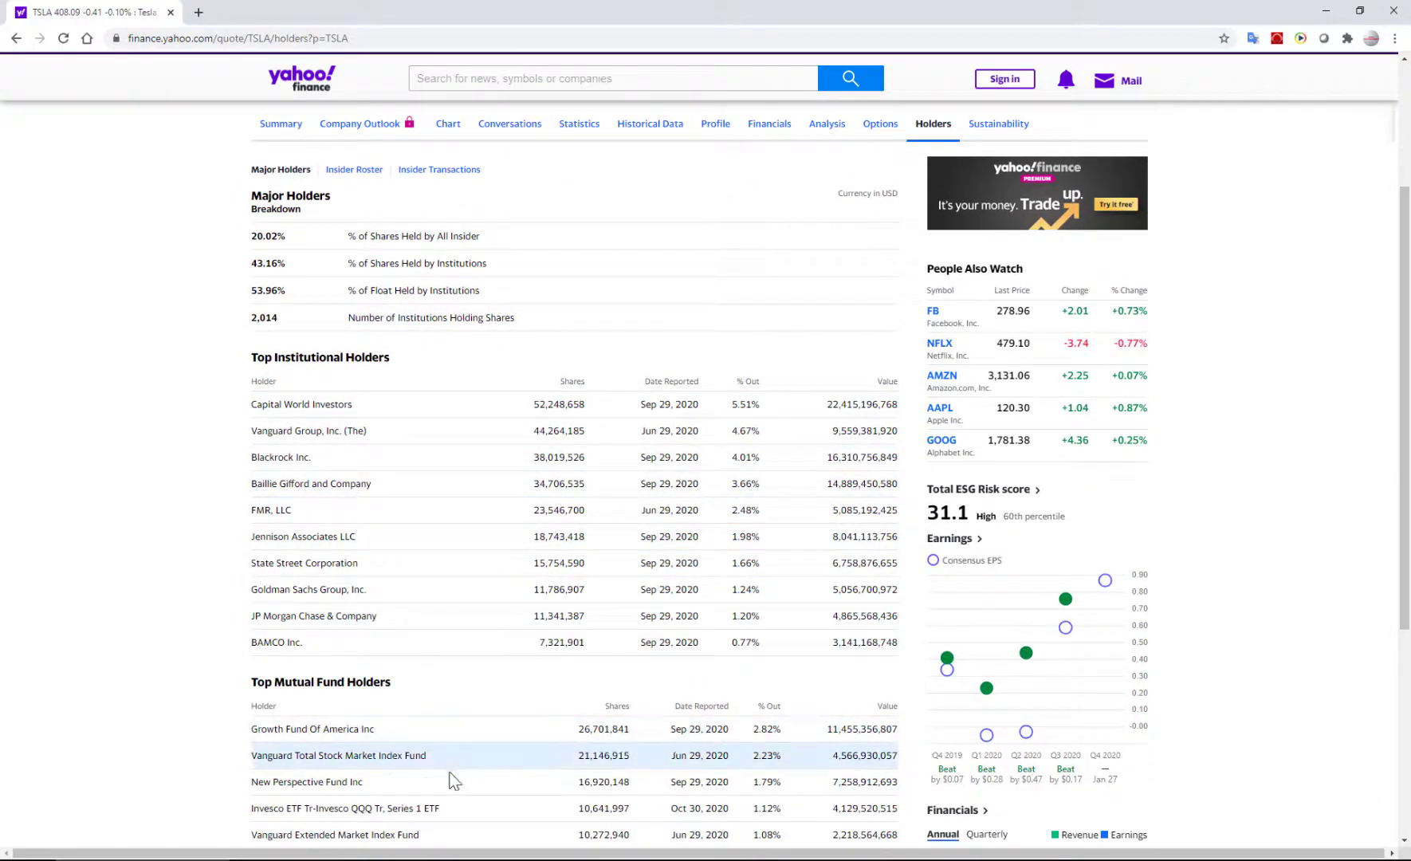
scroll(549, 694, "up", 3)
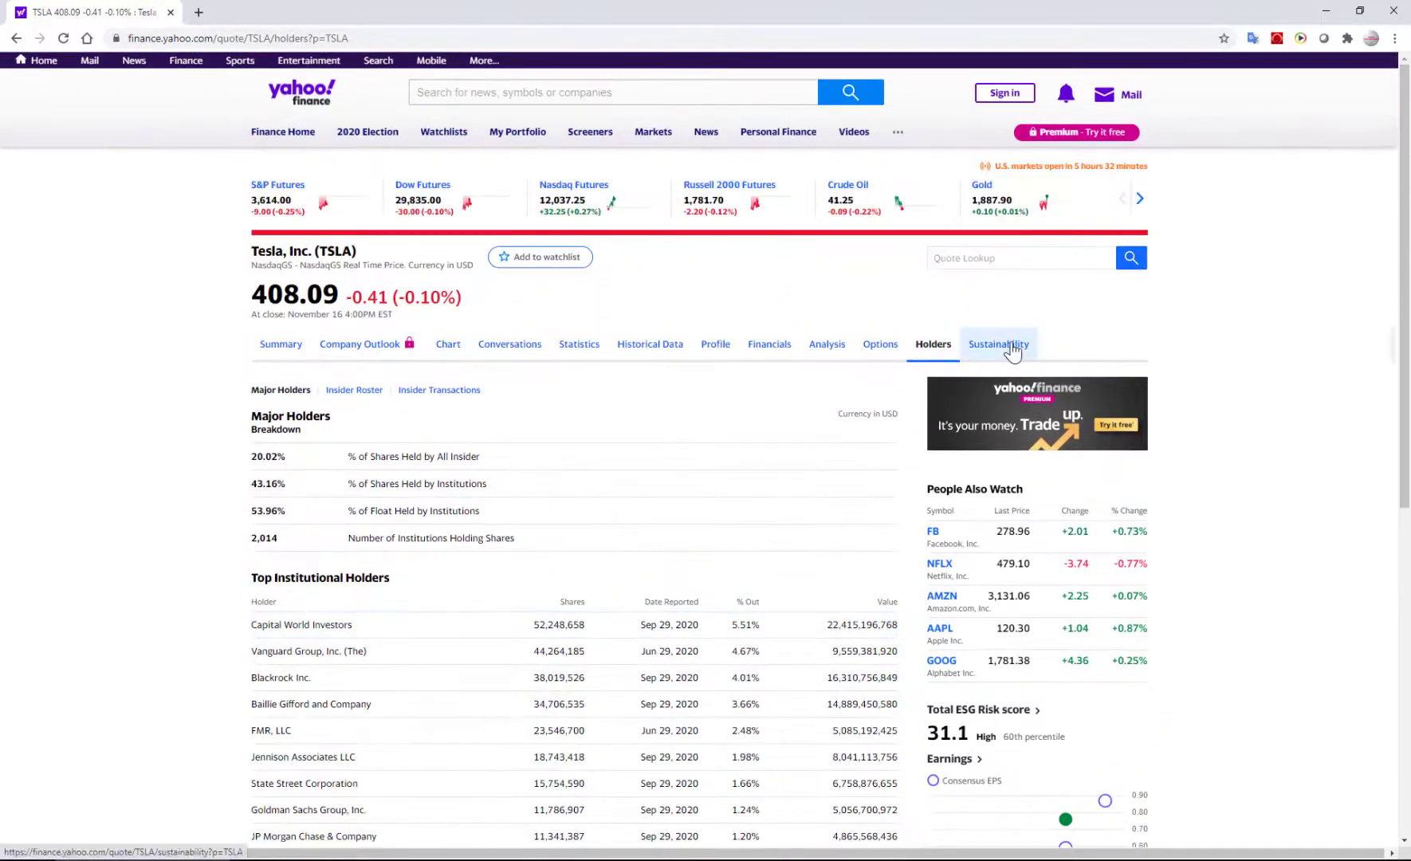
View Tesla's Sustainability ESG scores (total risk 31), then switch to the Analysis tab
left_click(1011, 346)
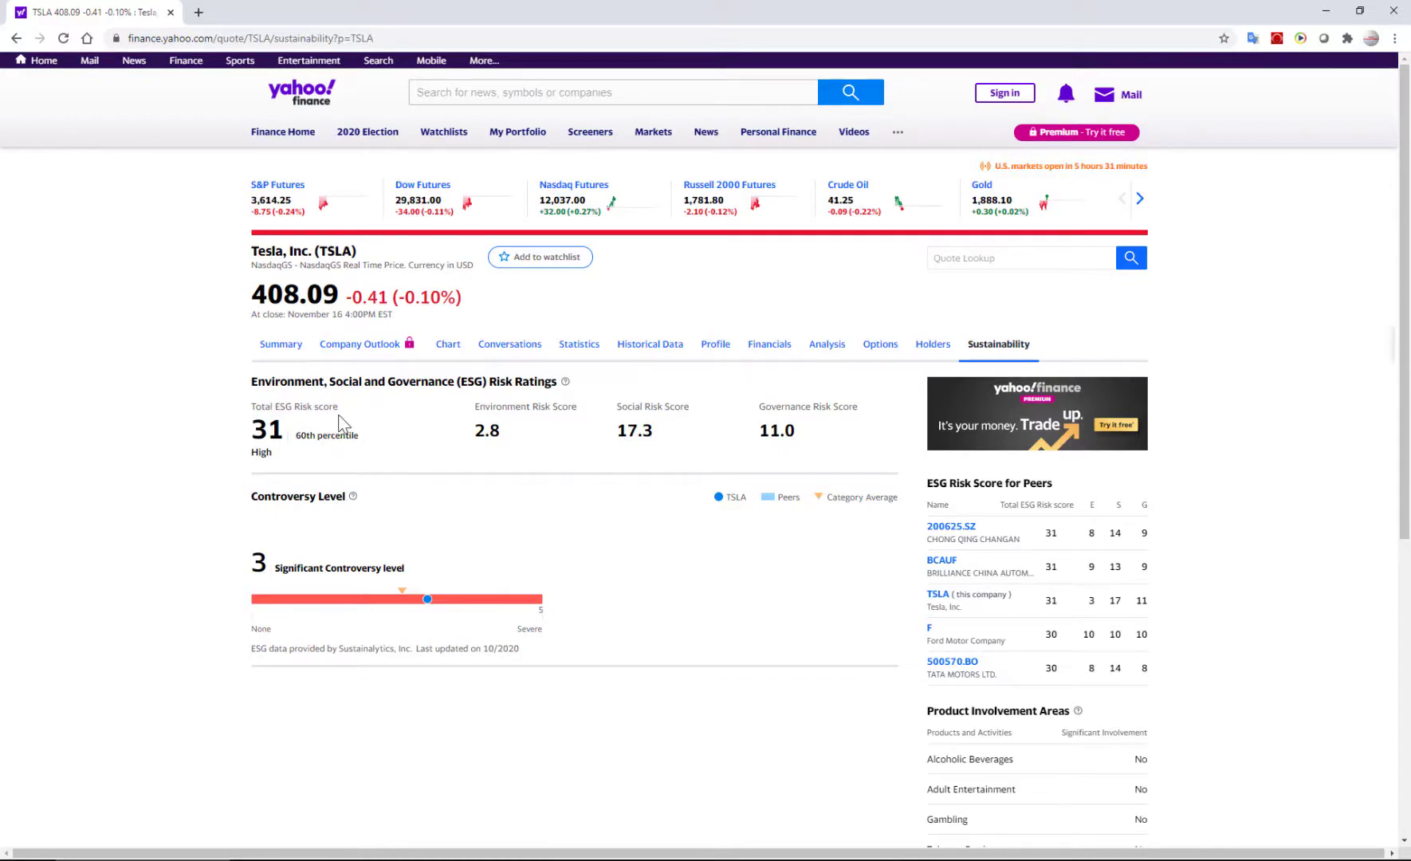
left_click(827, 343)
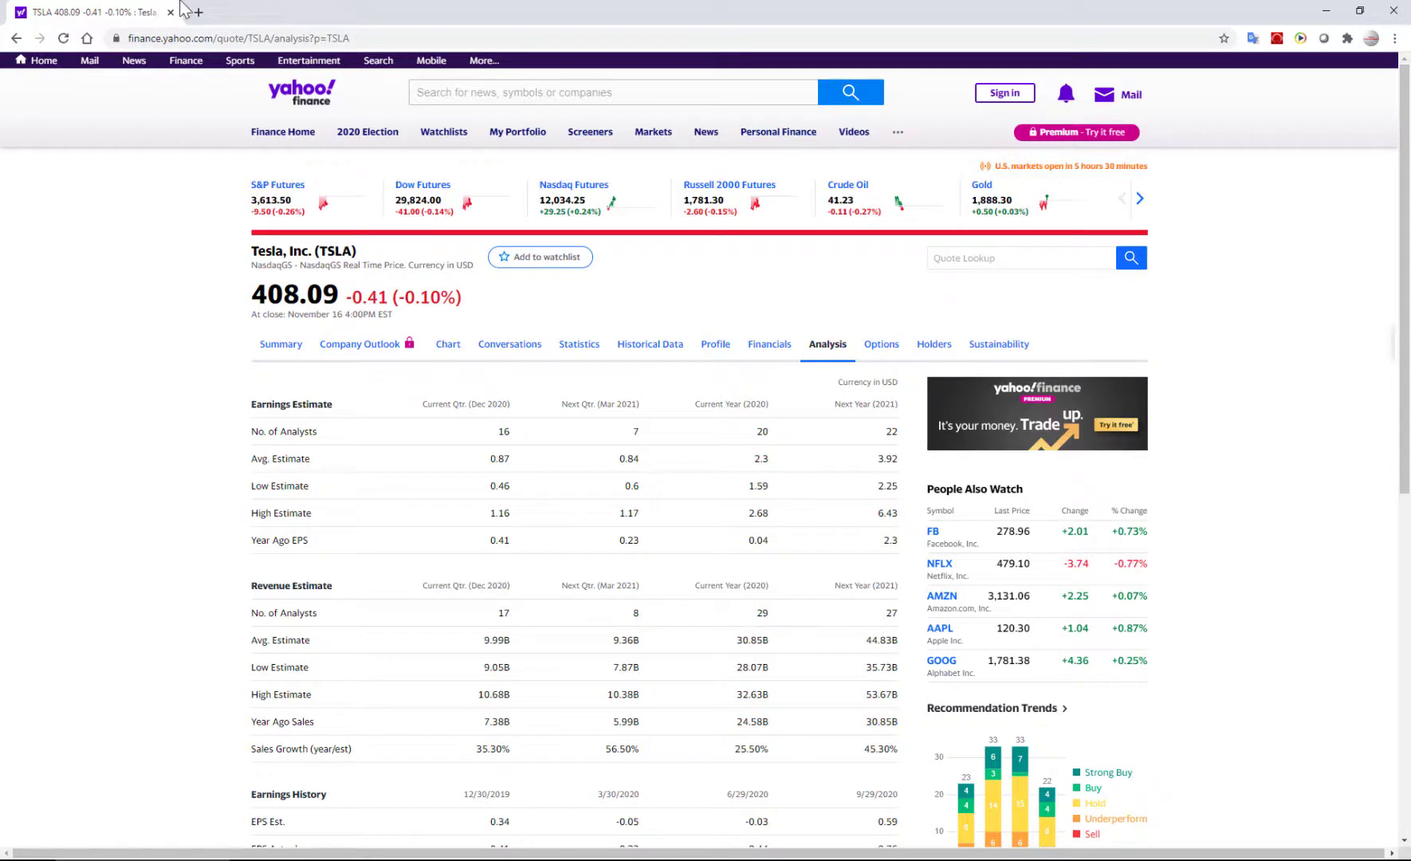
Search Google for 'unilever' and open the Unilever global company website result
left_click(180, 37)
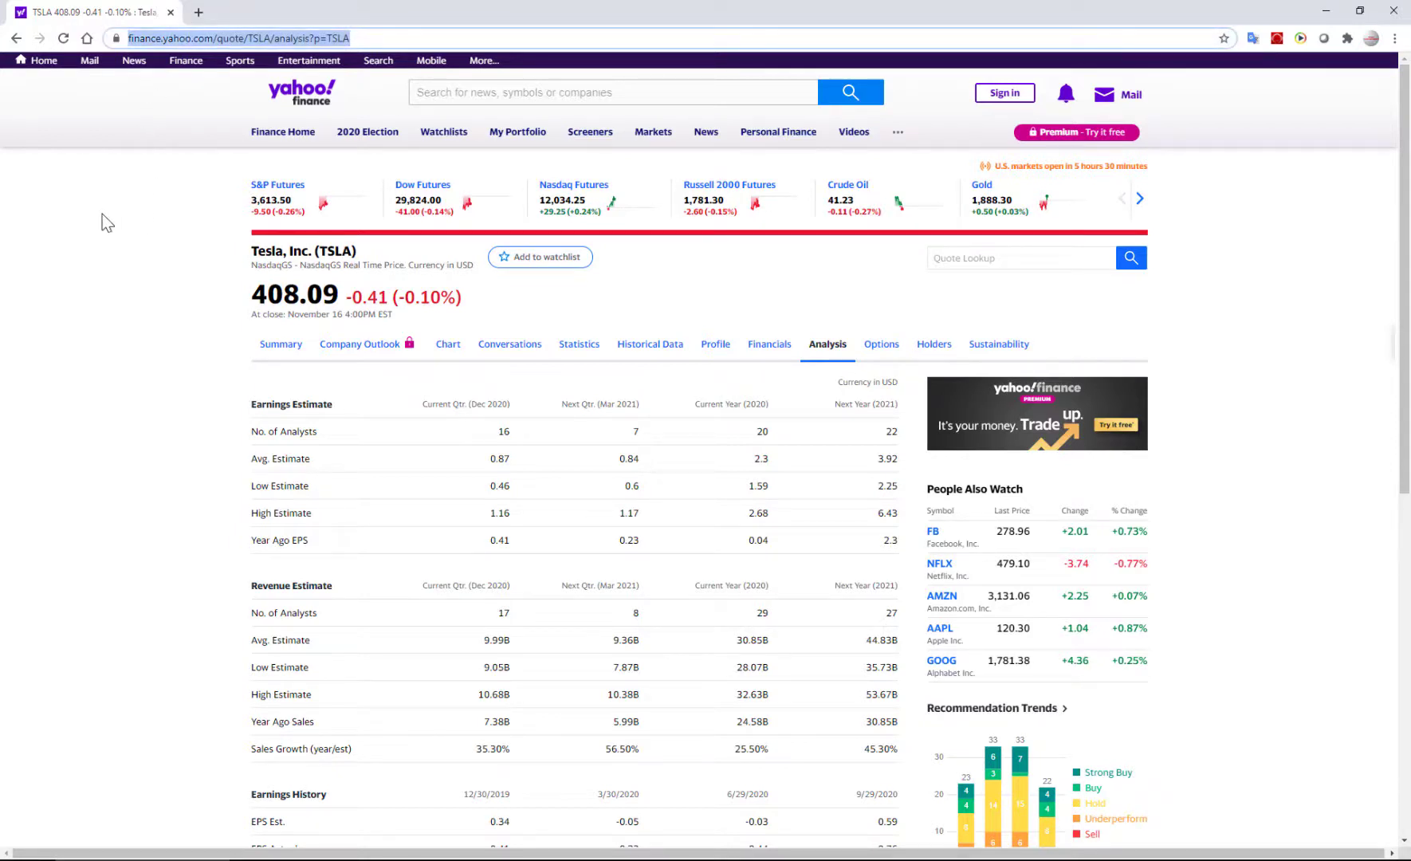
type("un")
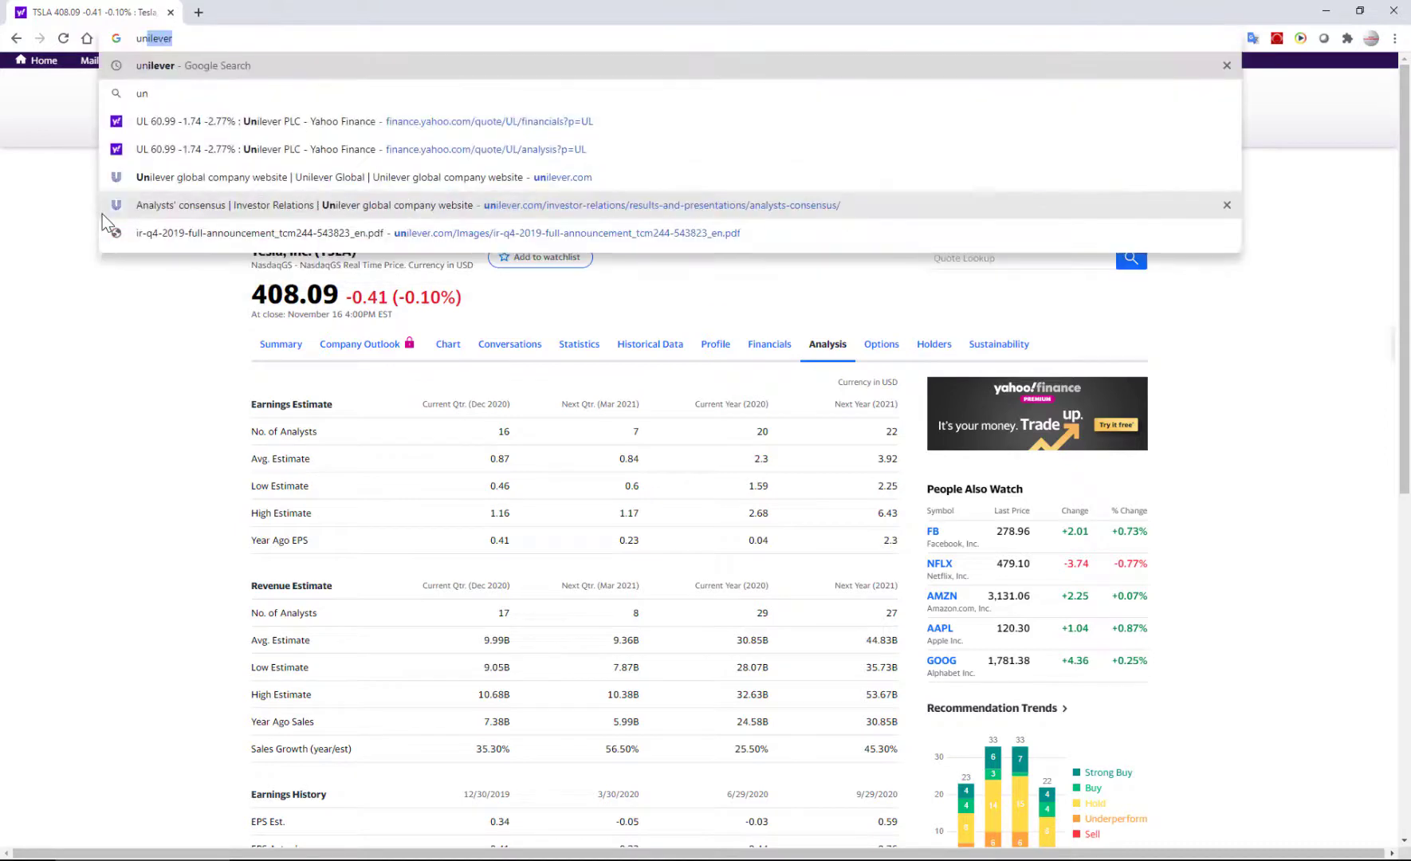
type("ilever")
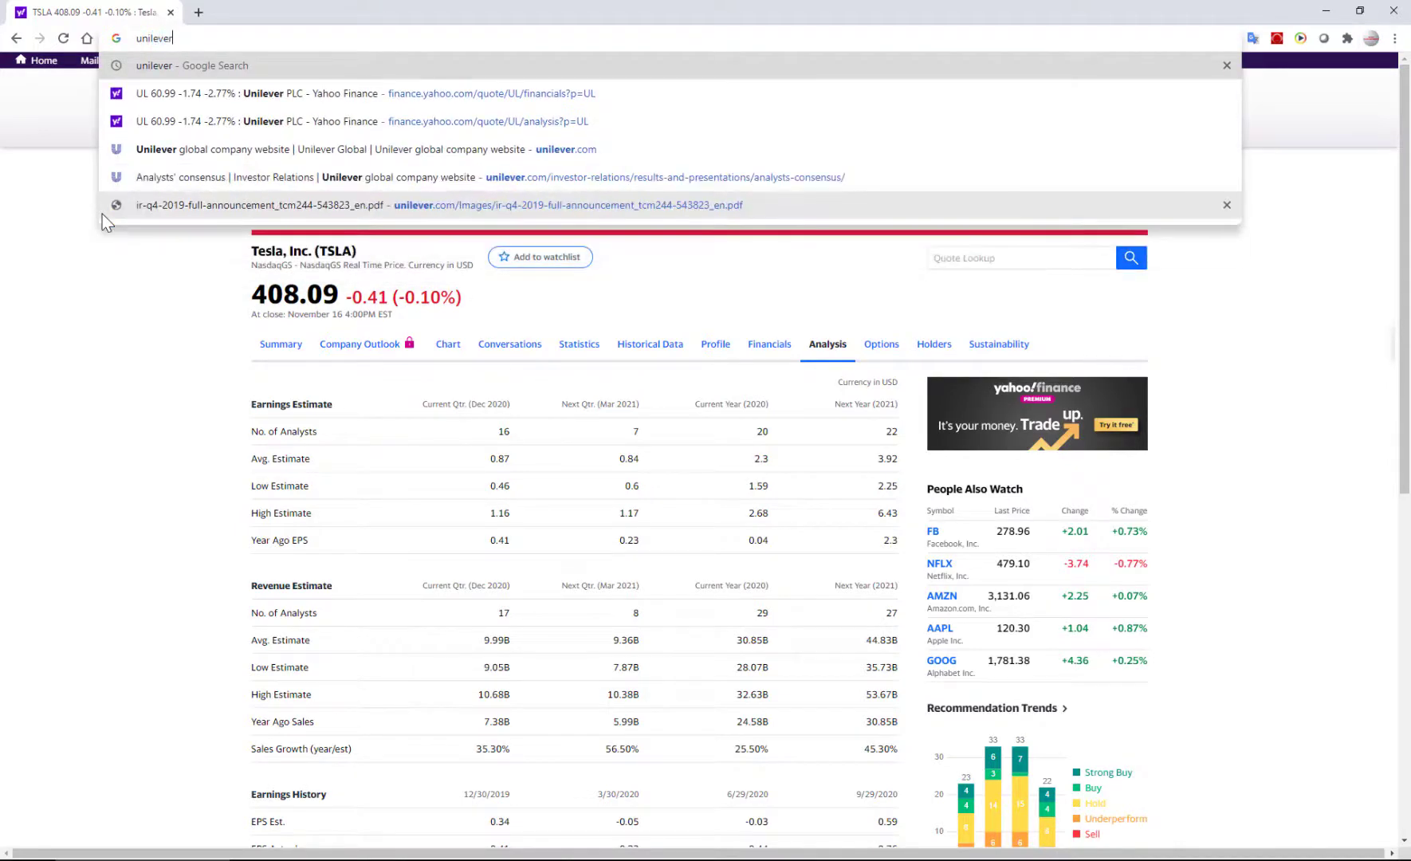
key("Return")
left_click(223, 207)
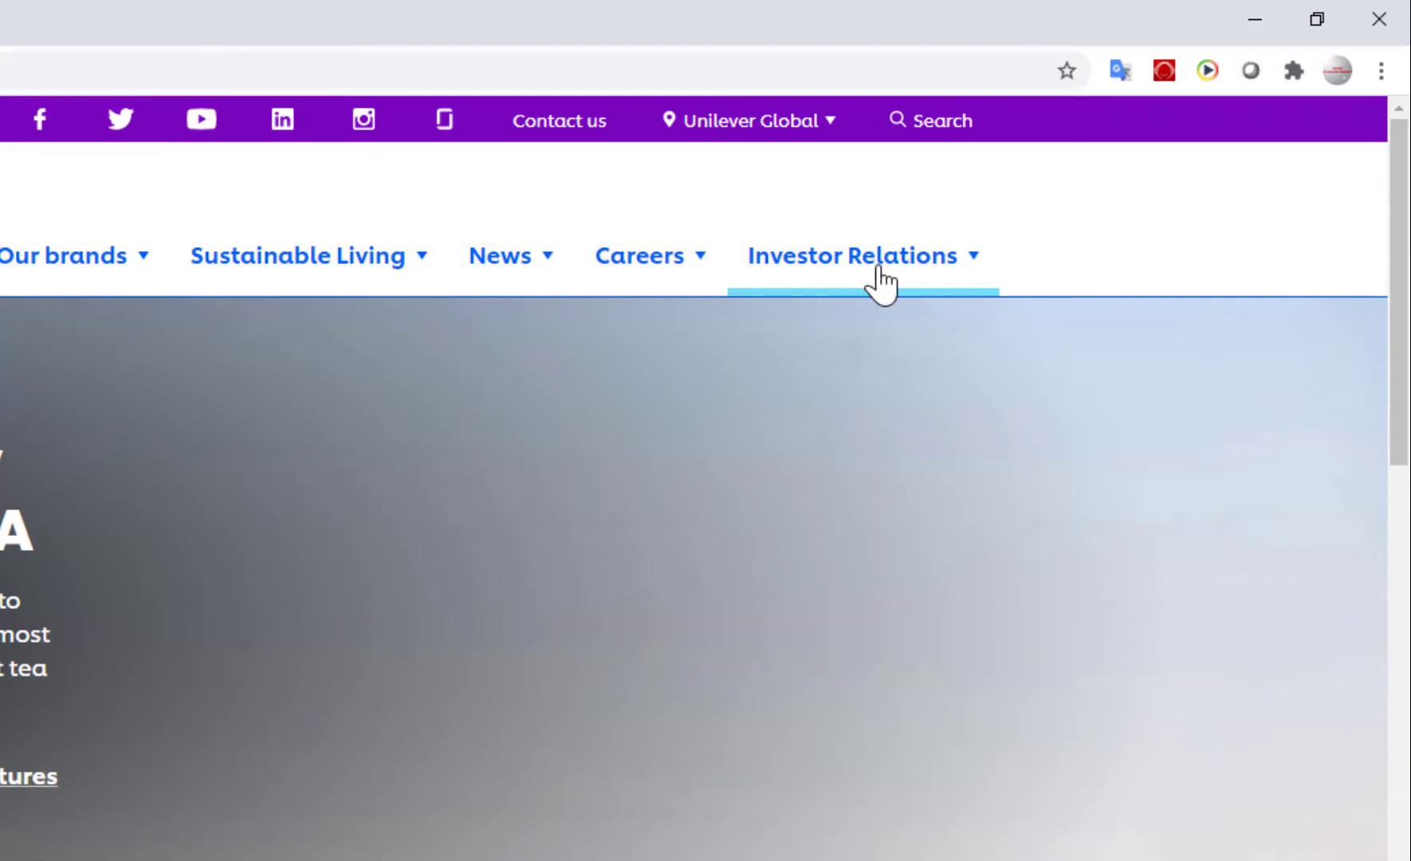
Navigate Investor Relations > Results & presentations > Results, presentations & webcasts
left_click(880, 274)
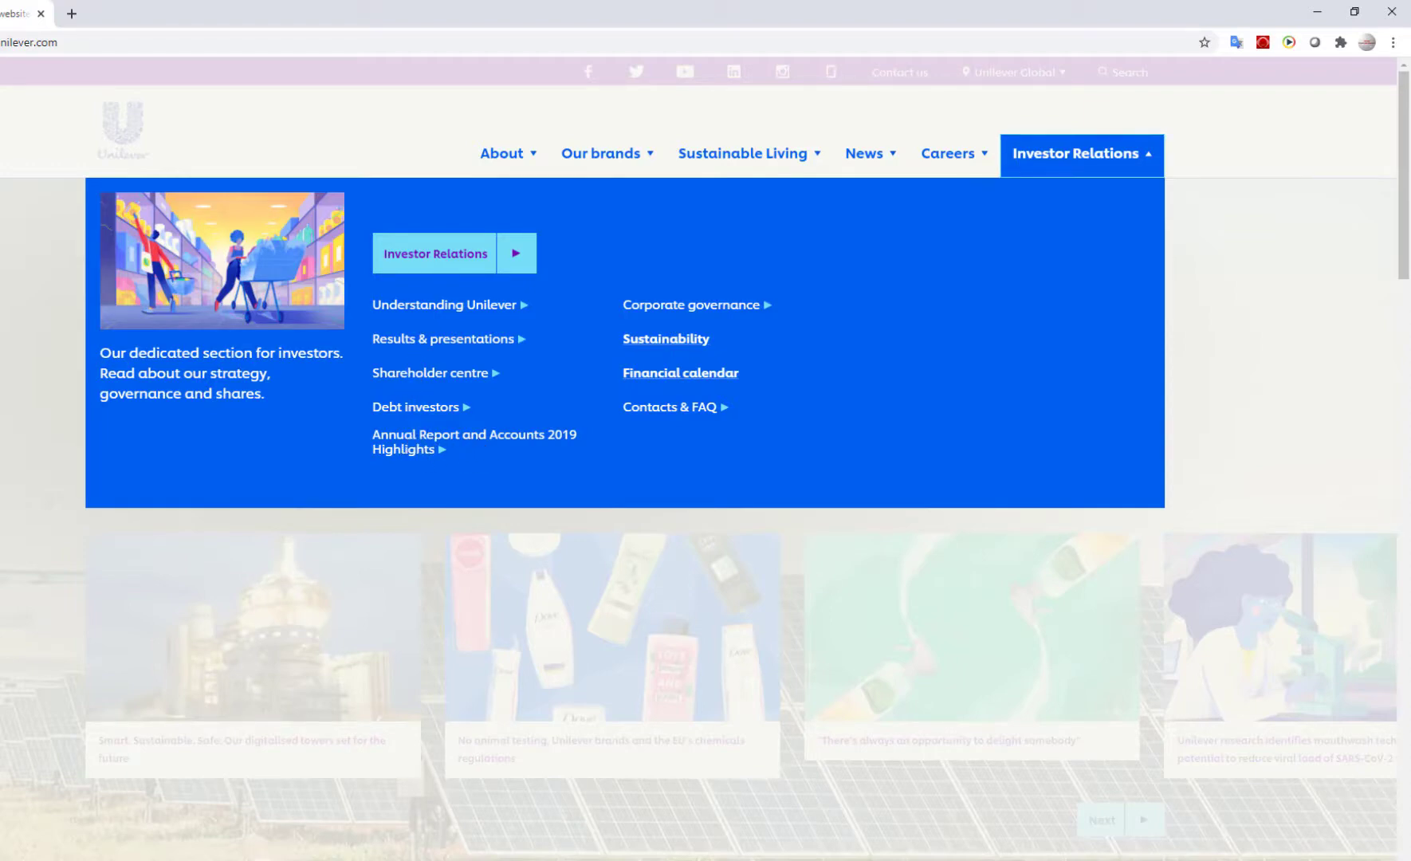
left_click(462, 341)
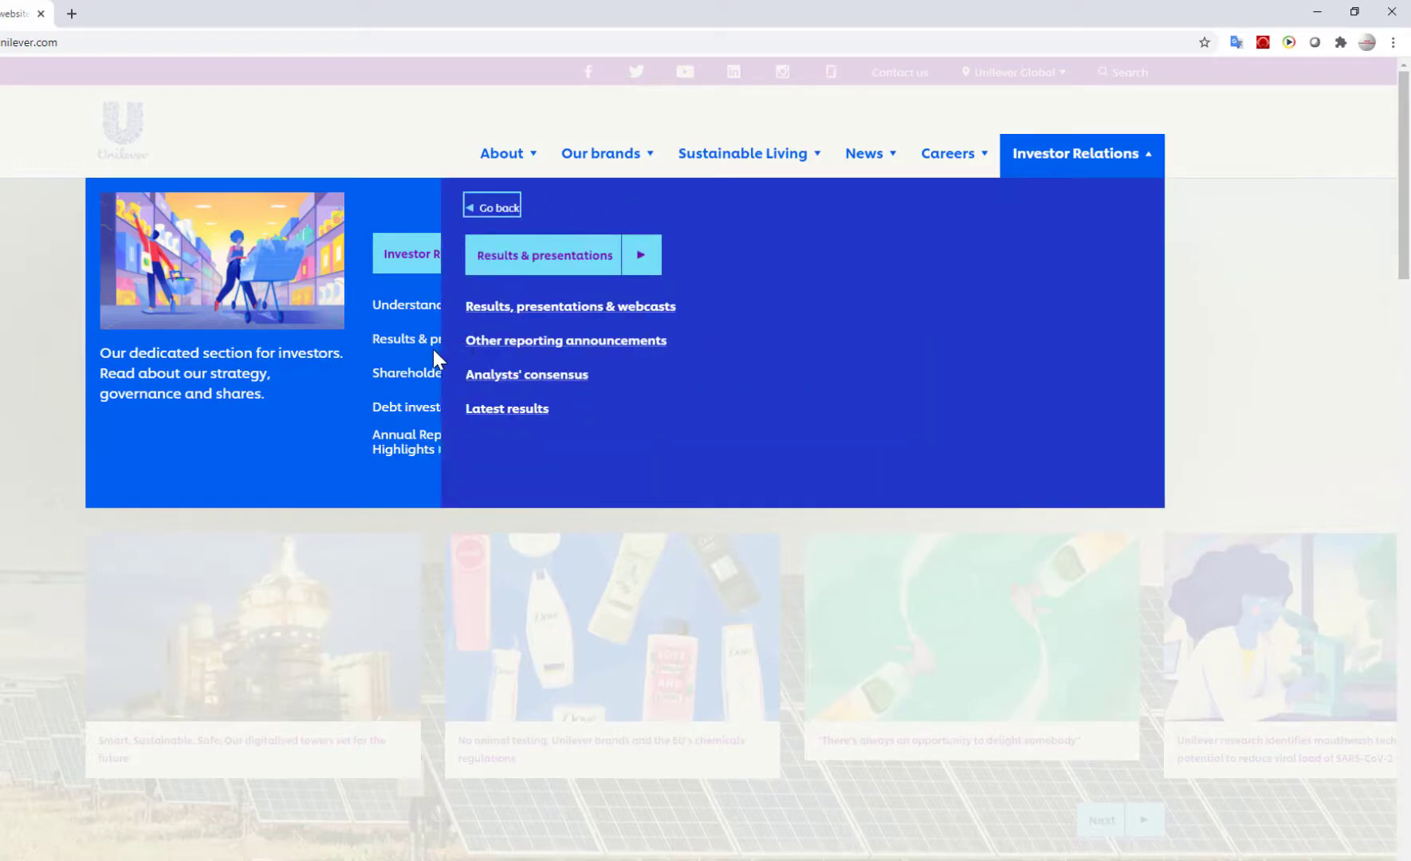
left_click(530, 315)
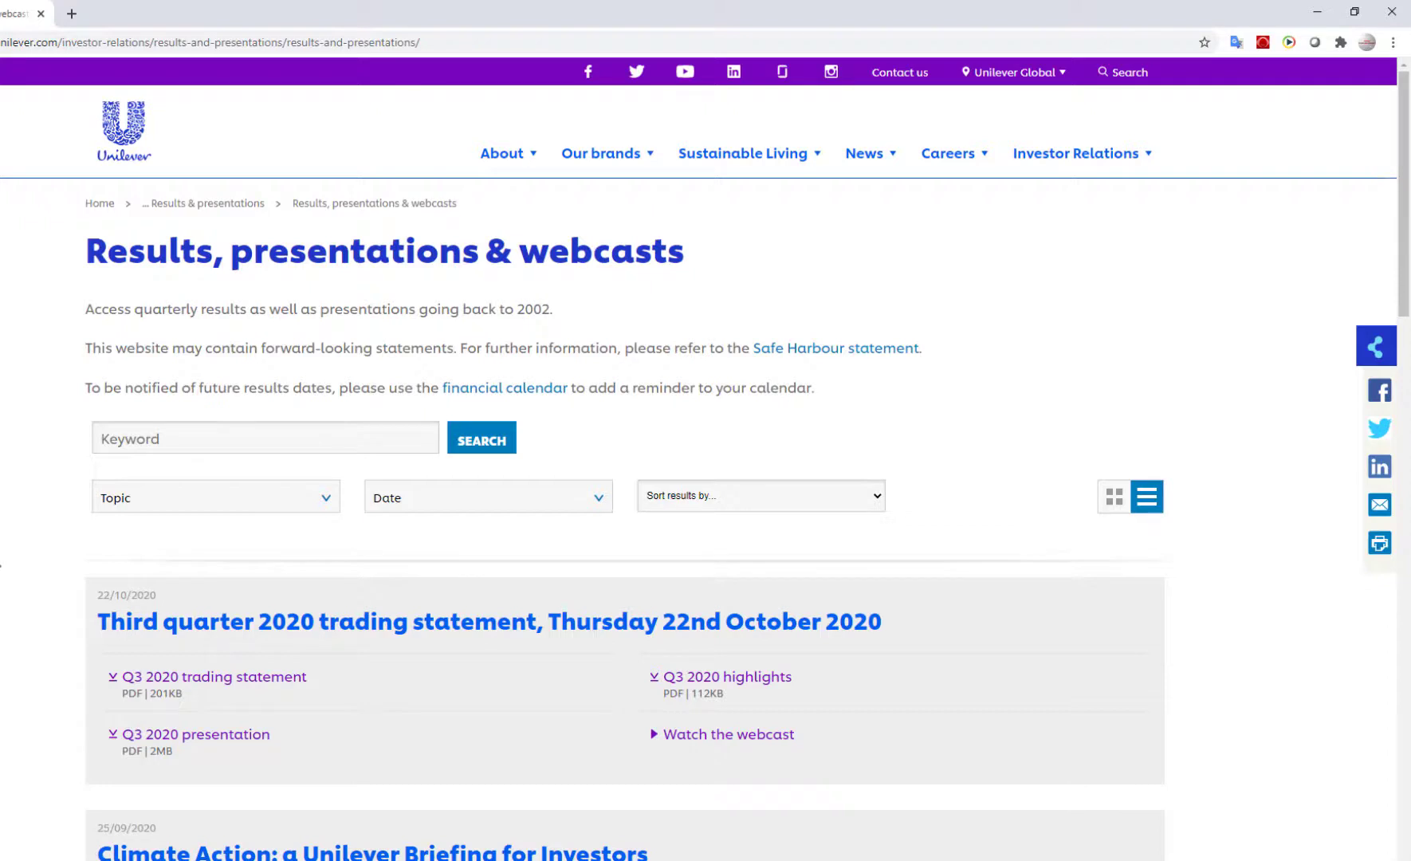
Filter the Unilever results listing to the Quarterly results topic, showing the Q3 and Q2 2020 statements
scroll(48, 534, "down", 2)
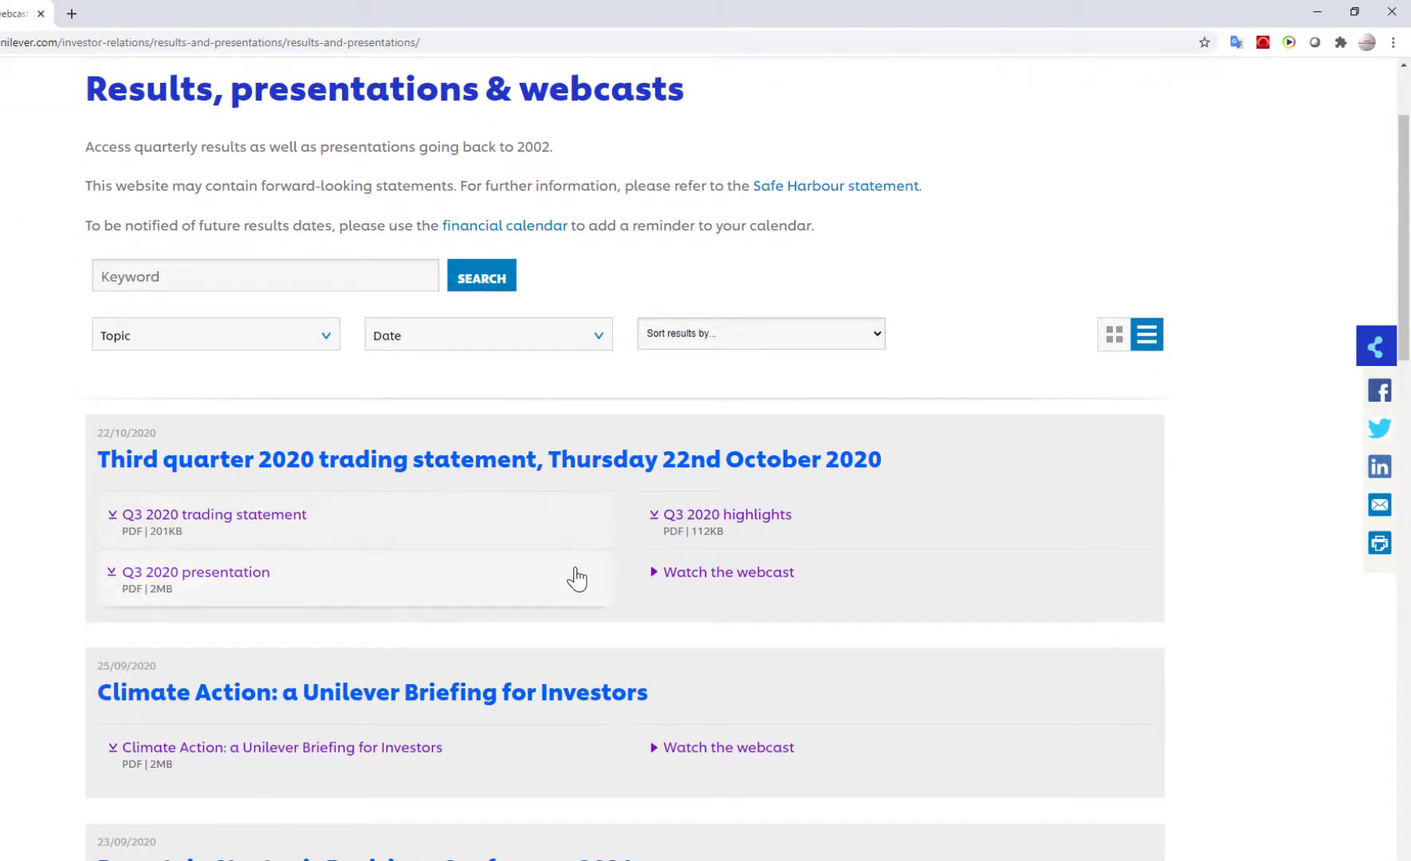
scroll(573, 577, "down", 2)
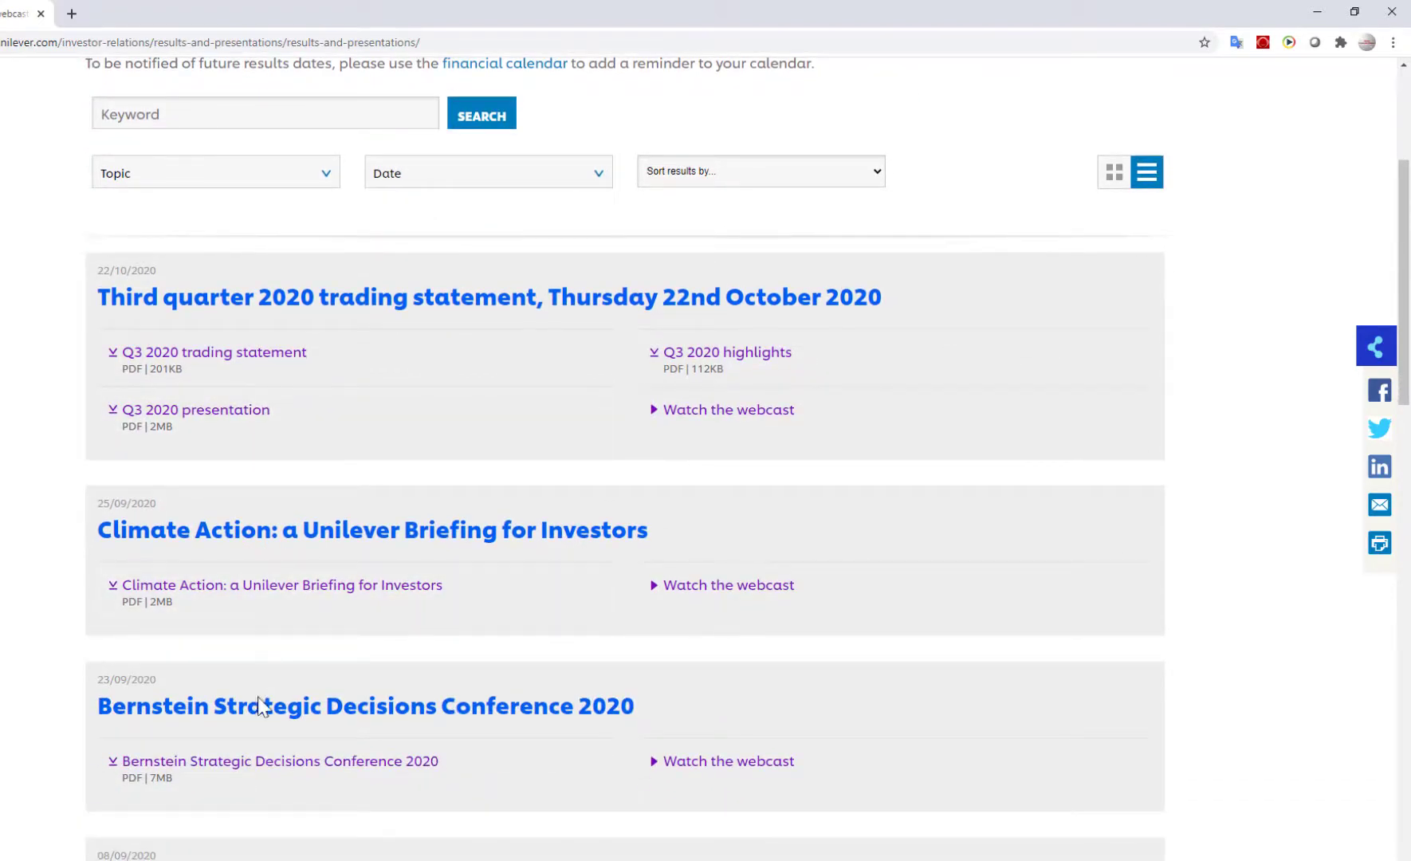
left_click(239, 177)
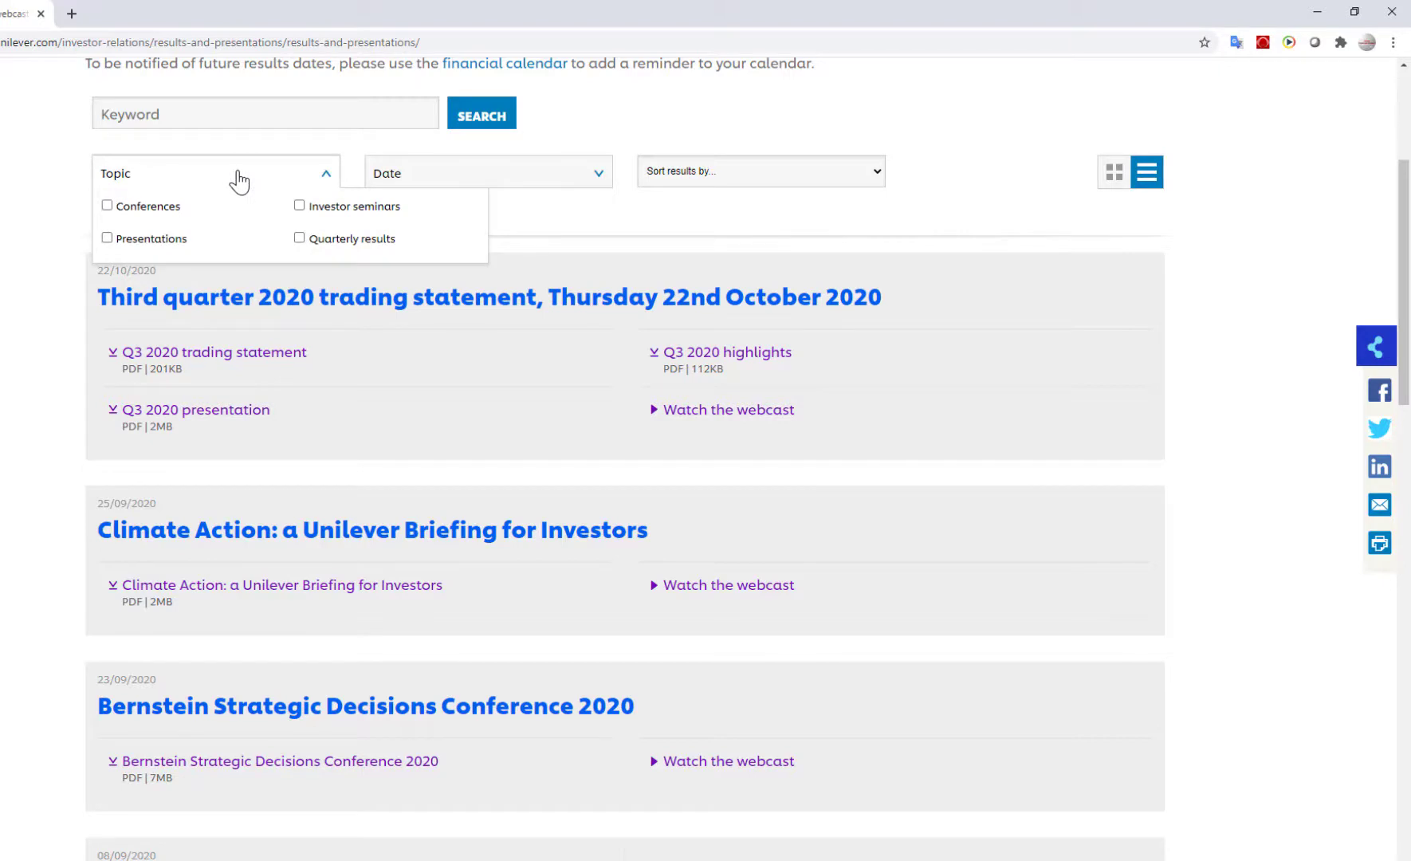
left_click(299, 238)
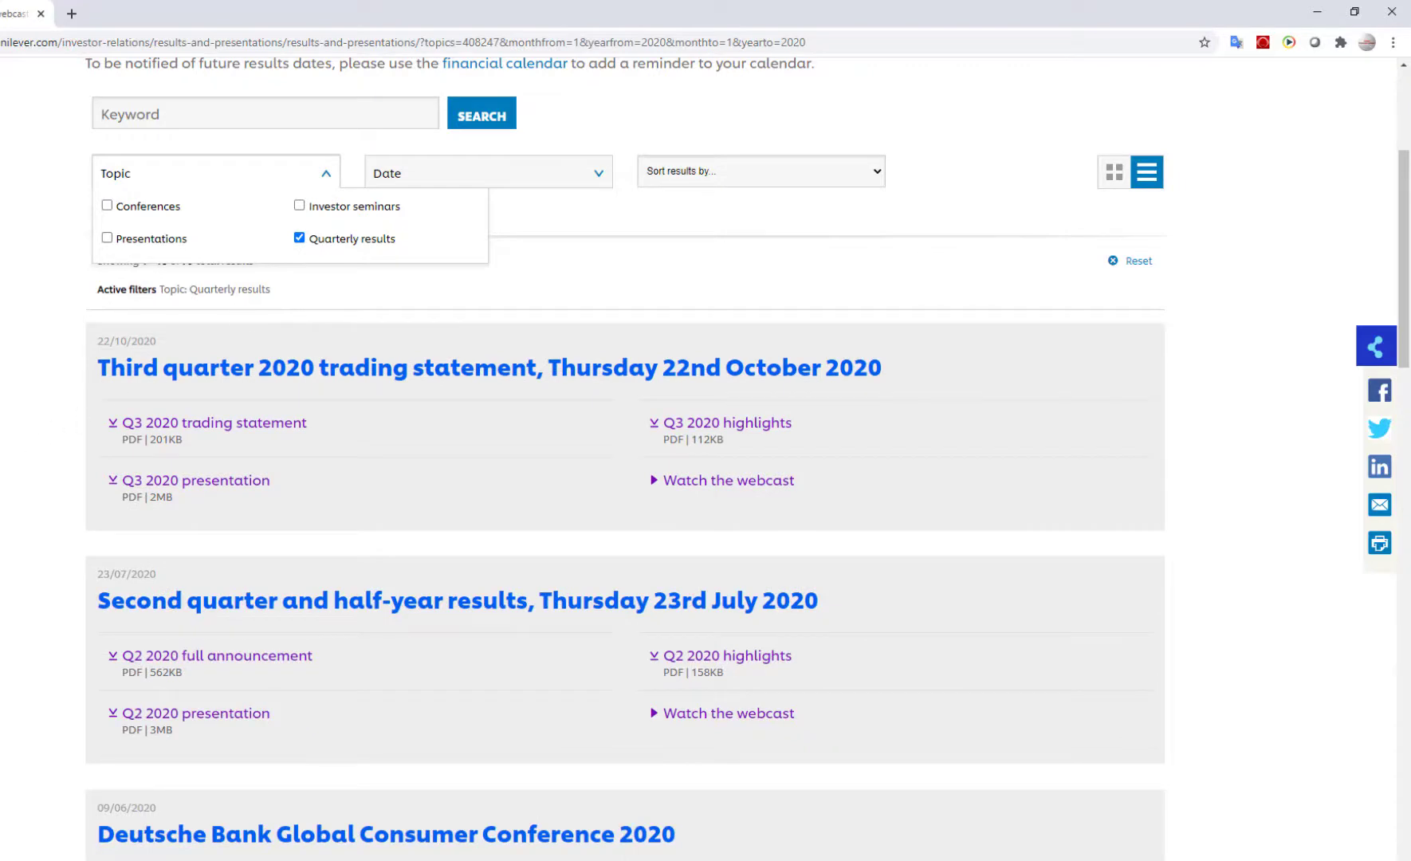
scroll(625, 462, "down", 2)
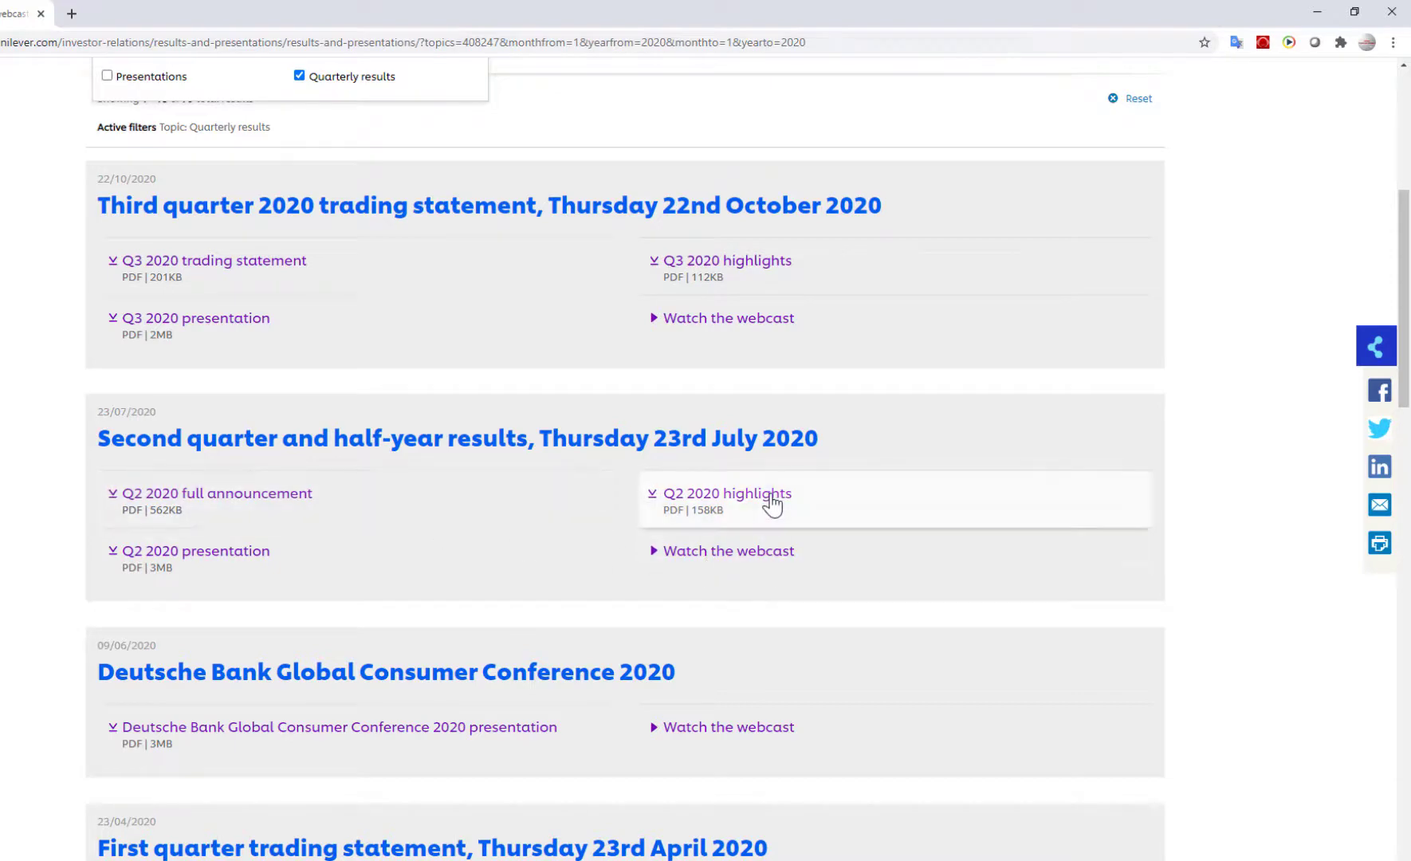
Open the Q2 2020 full announcement PDF, highlight the FIRST HALF YEAR RESULTS title, and read the opening pages
left_click(247, 496)
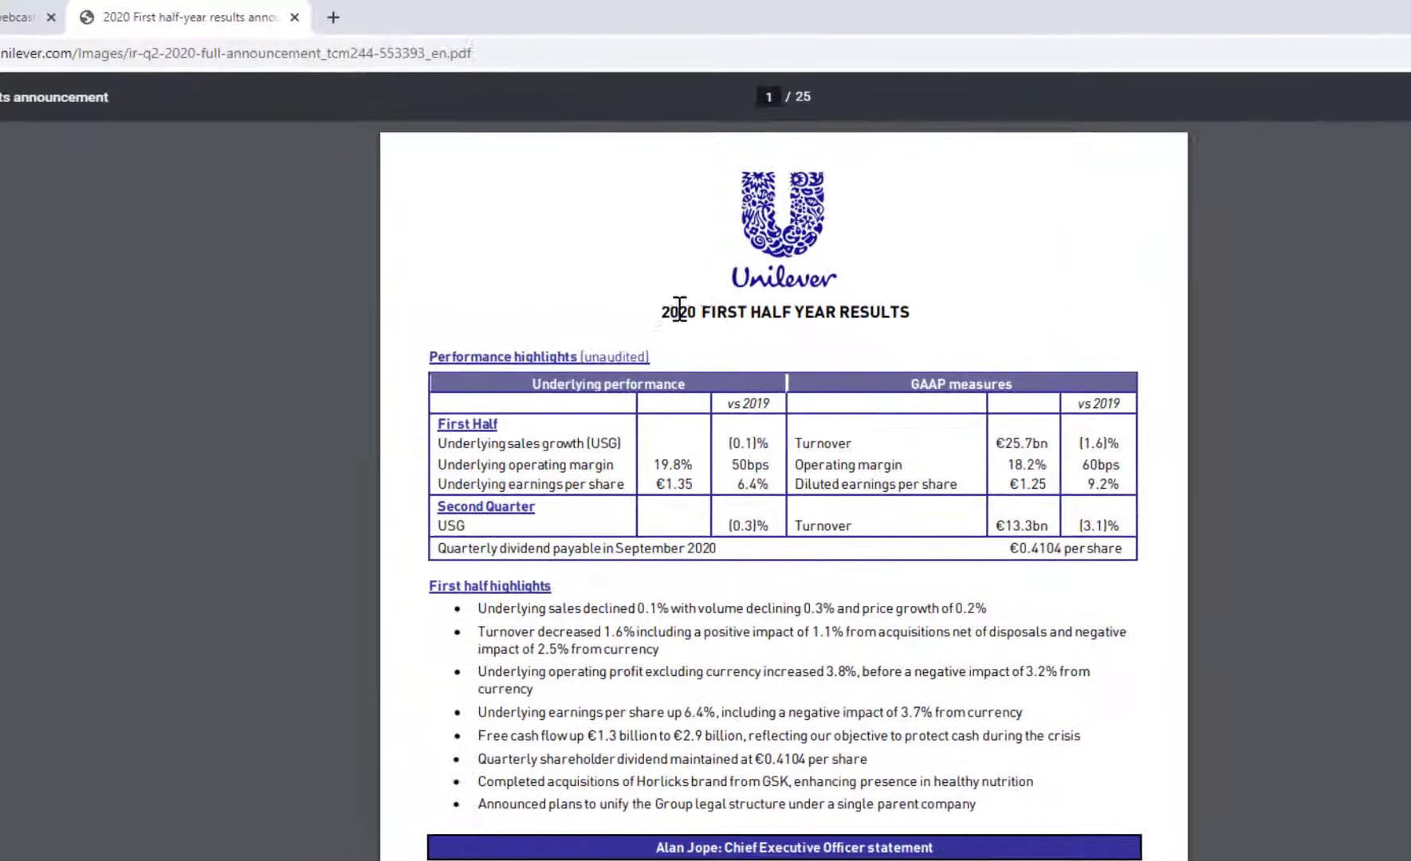
left_click_drag(665, 311, 913, 314)
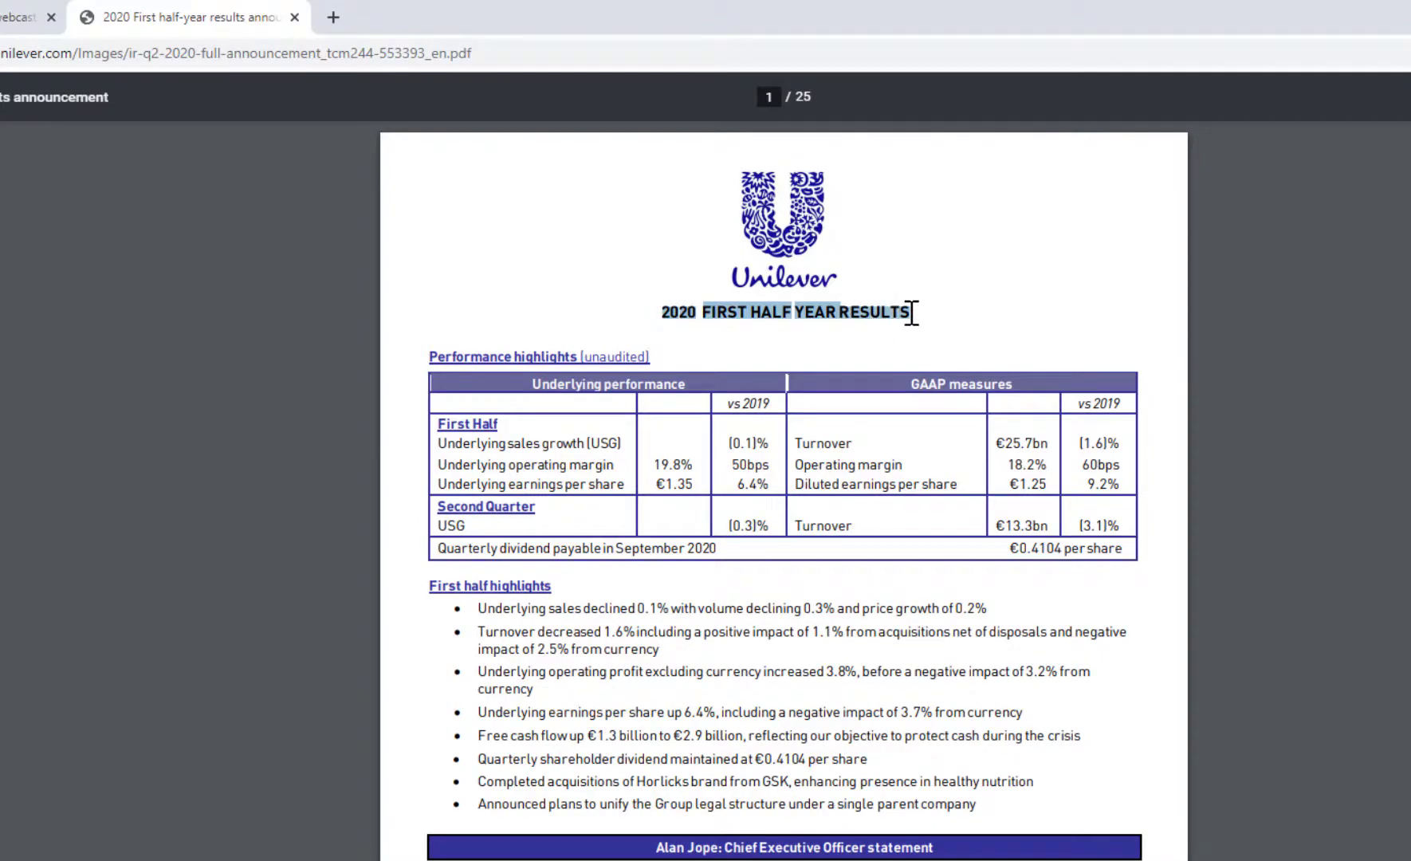
left_click(802, 648)
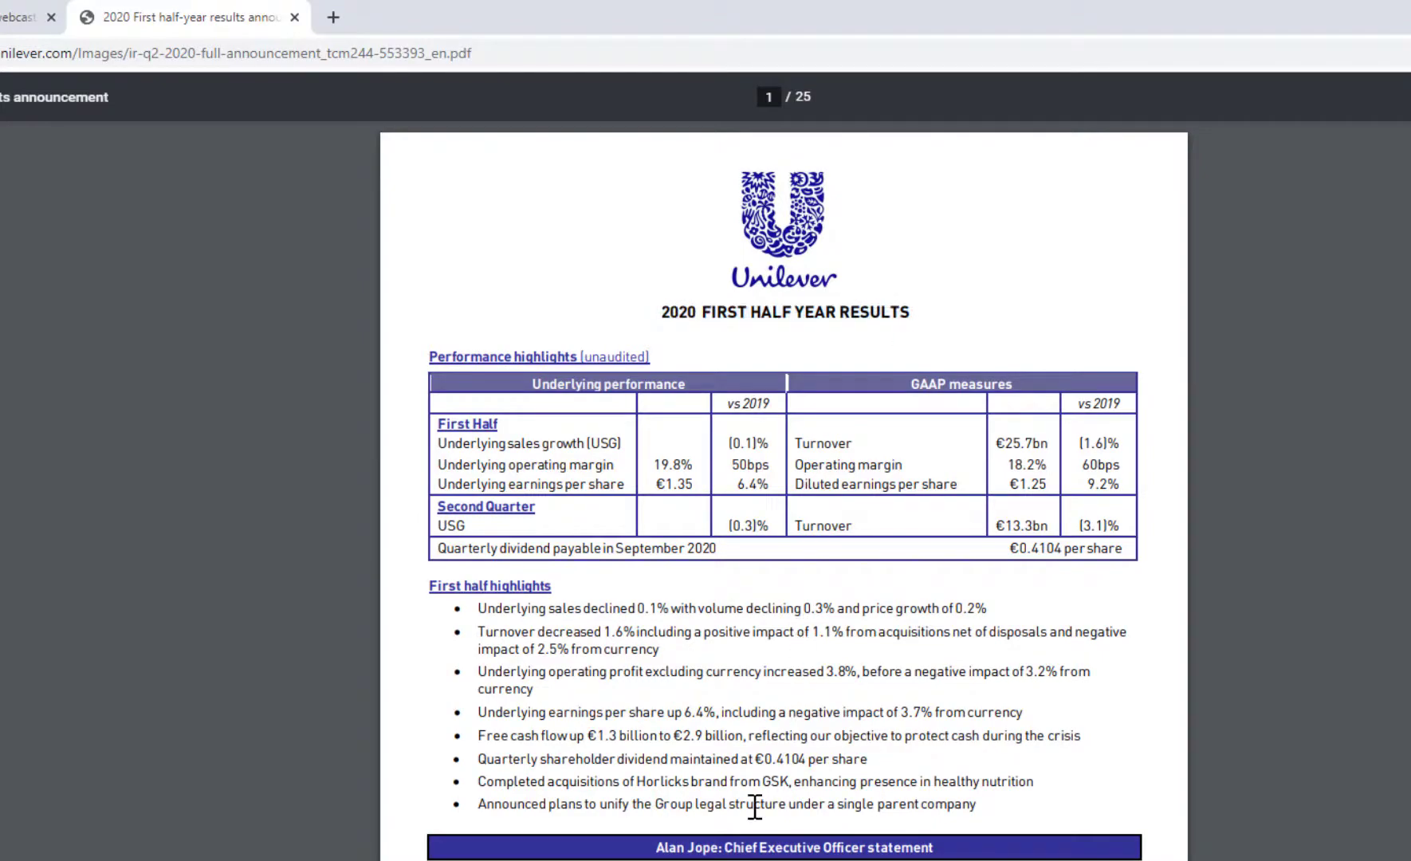
scroll(755, 806, "down", 15)
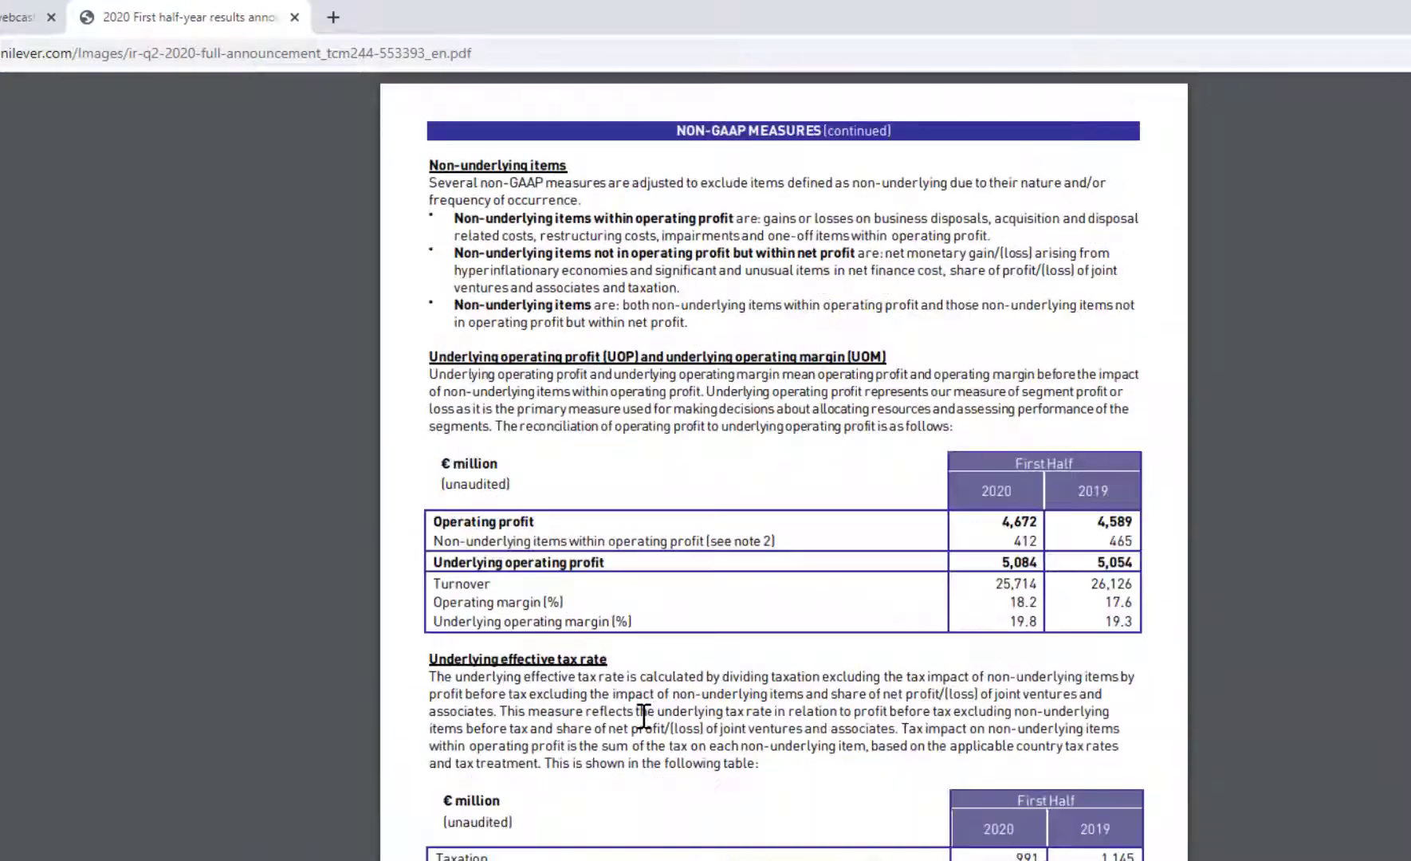
scroll(643, 710, "down", 10)
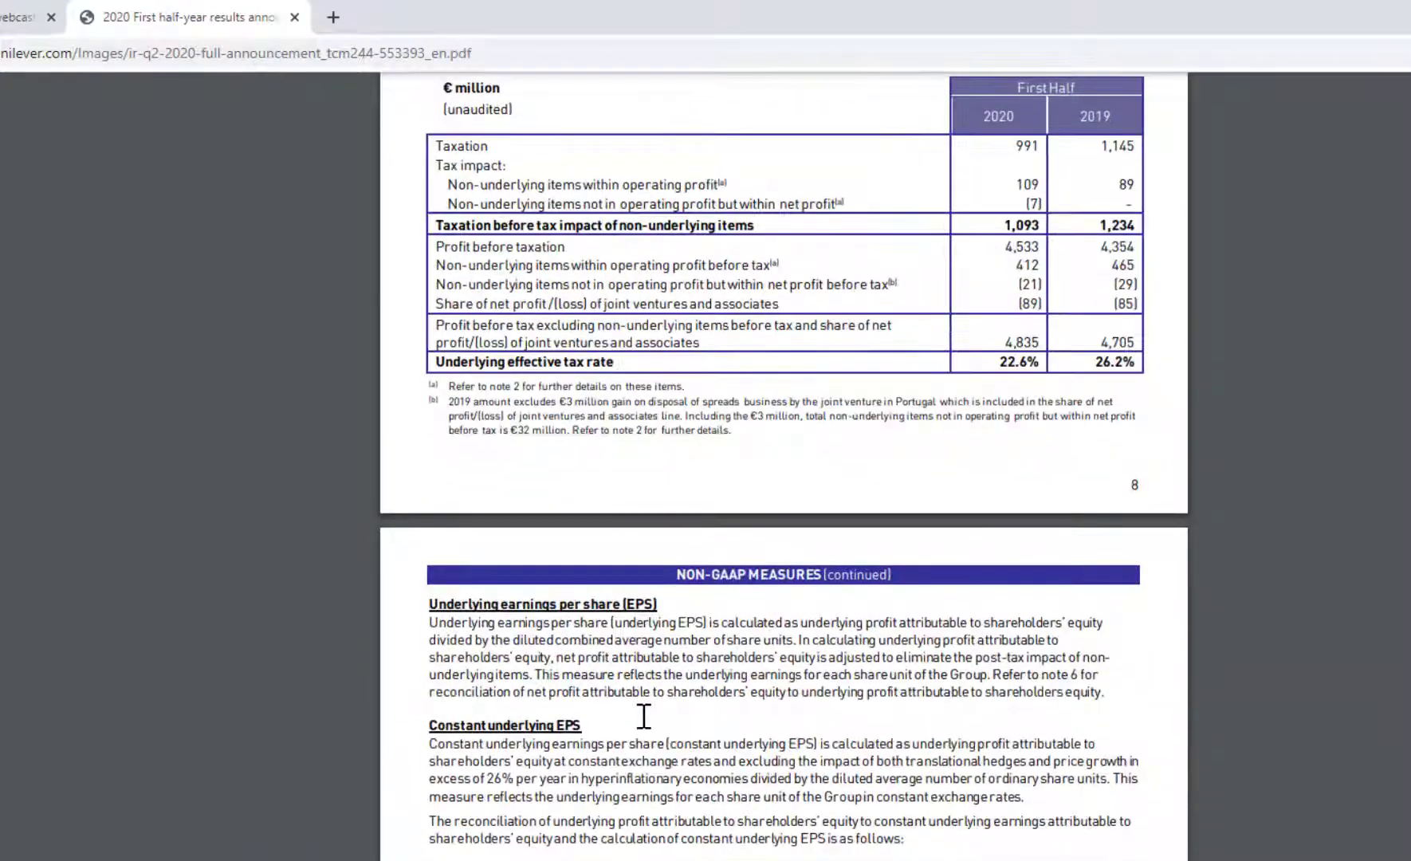
scroll(644, 715, "down", 9)
scroll(644, 716, "down", 10)
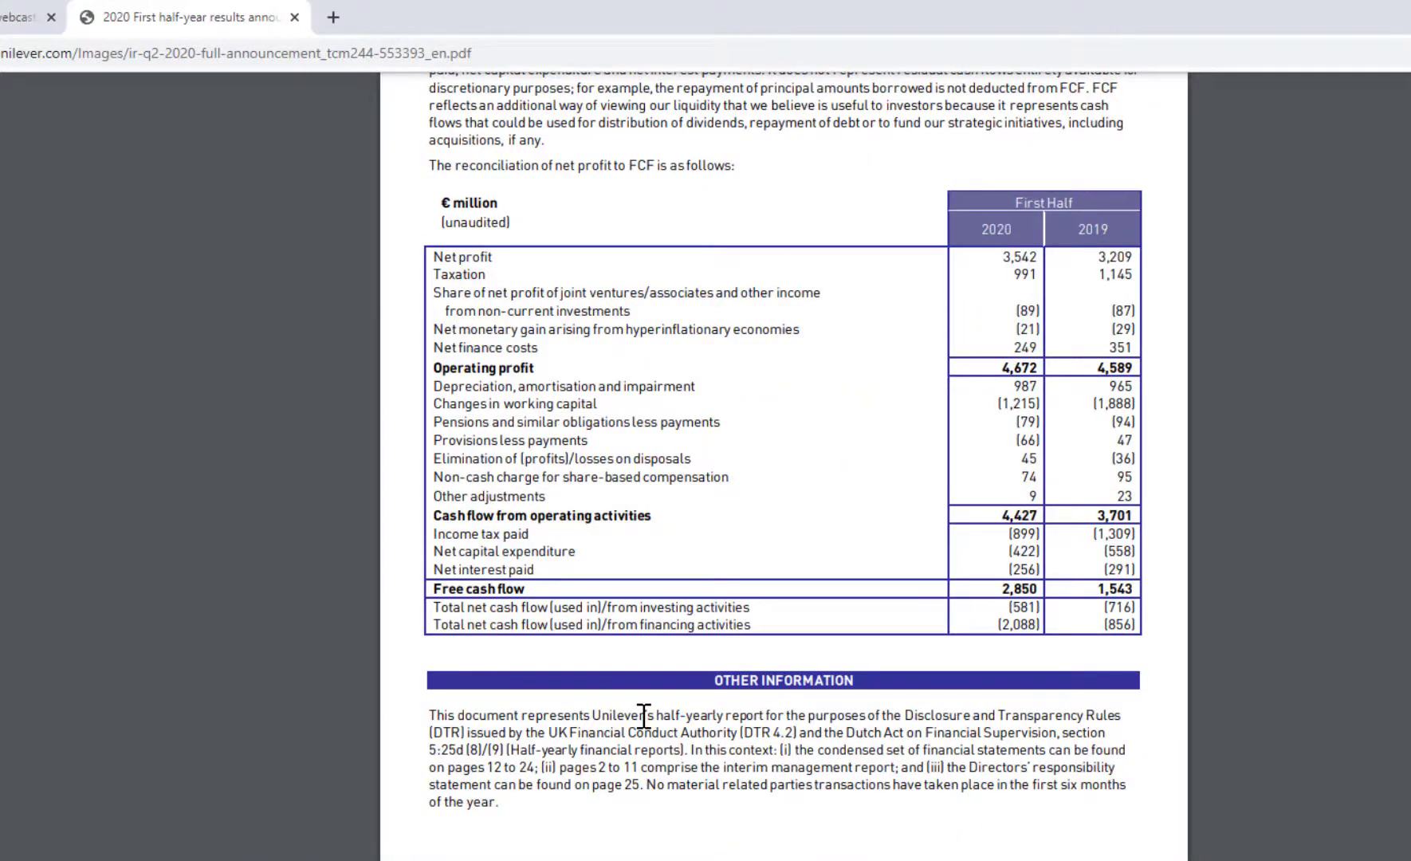
scroll(644, 716, "down", 15)
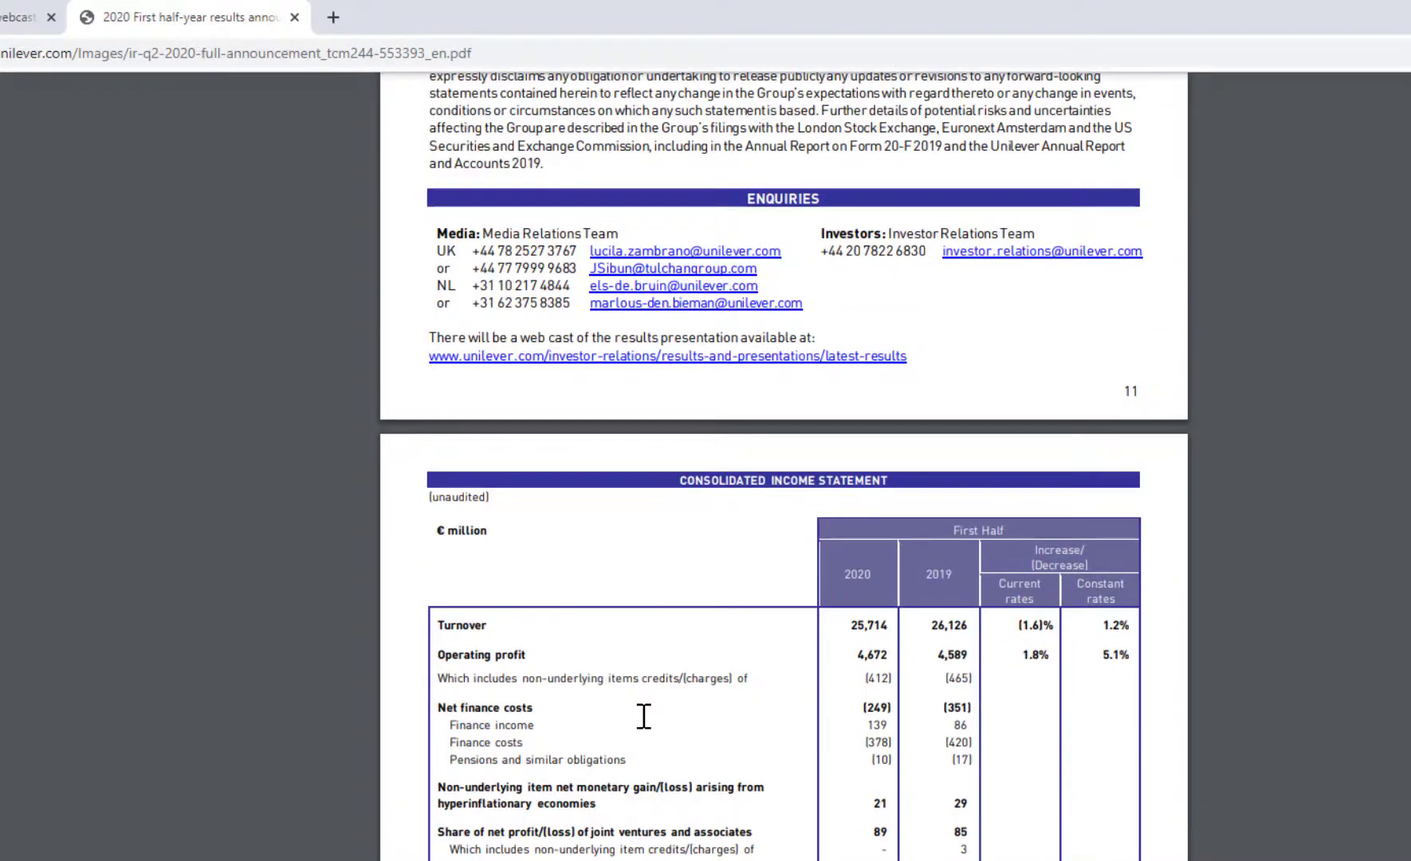
Highlight the income, comprehensive income and cash flow statement headings while reading down to page 15
left_click_drag(697, 480, 872, 468)
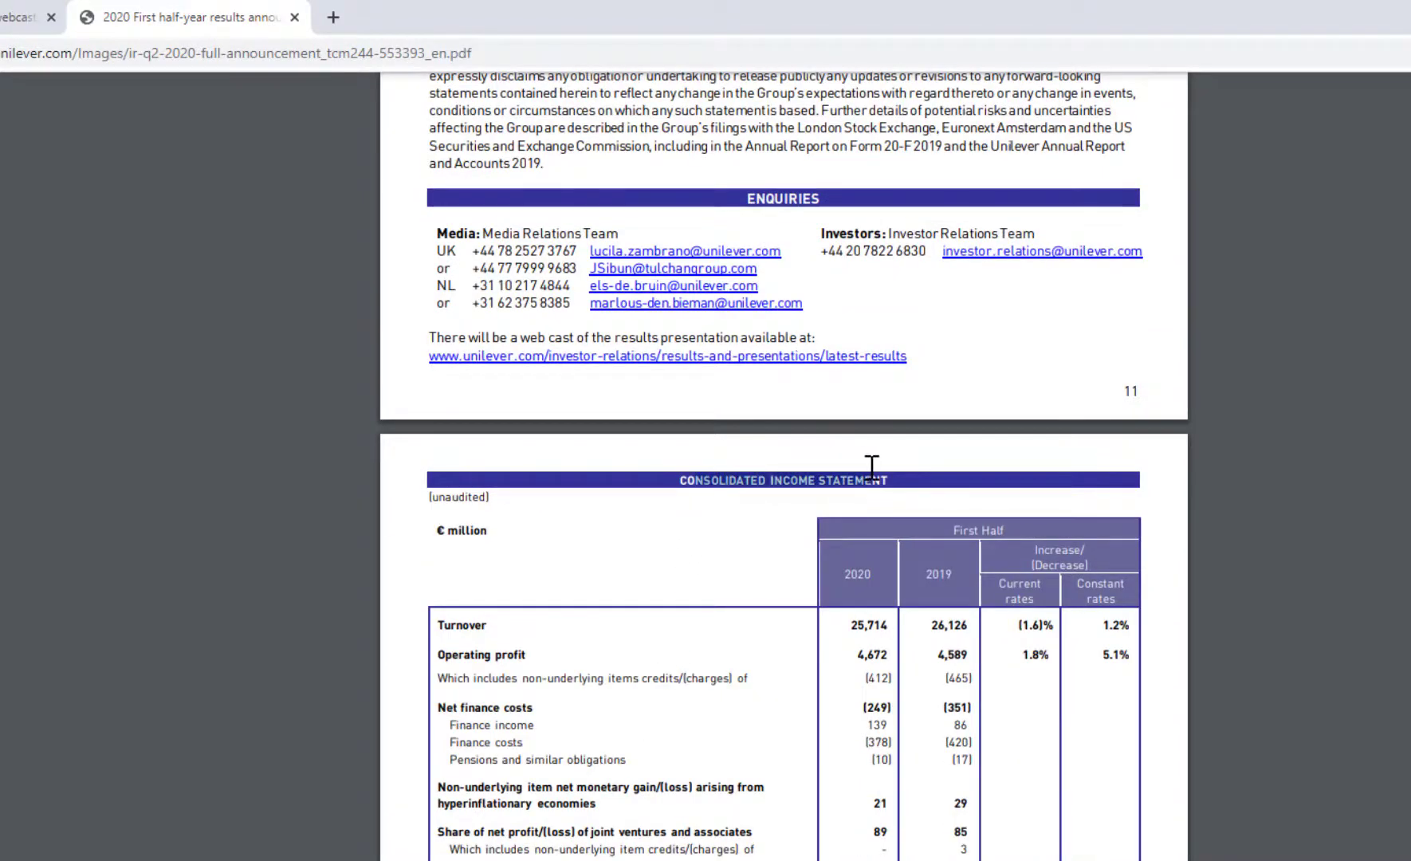
scroll(700, 733, "down", 9)
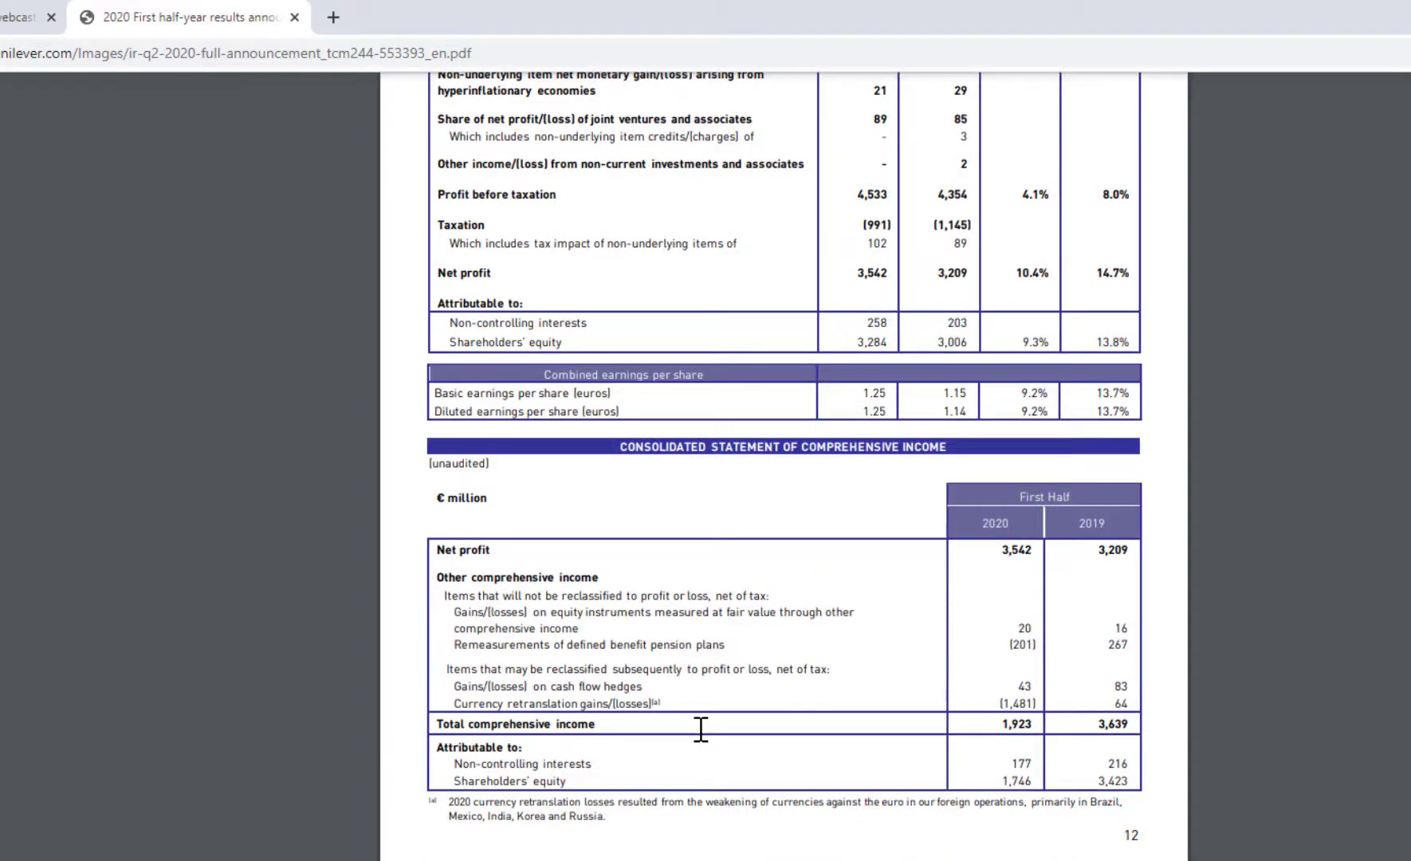
left_click_drag(735, 445, 938, 444)
scroll(829, 670, "down", 3)
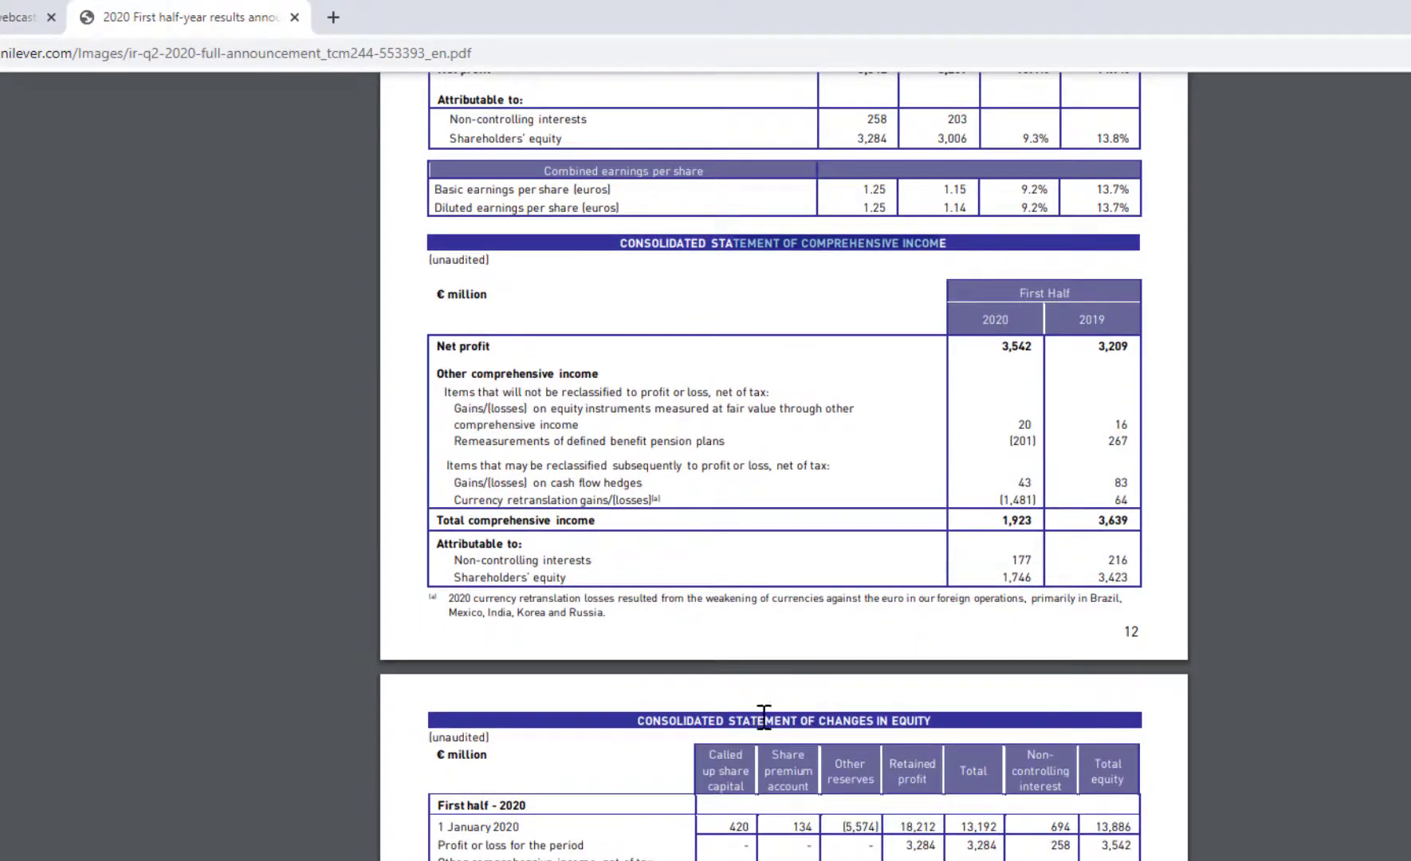
left_click_drag(752, 720, 910, 707)
scroll(778, 737, "down", 17)
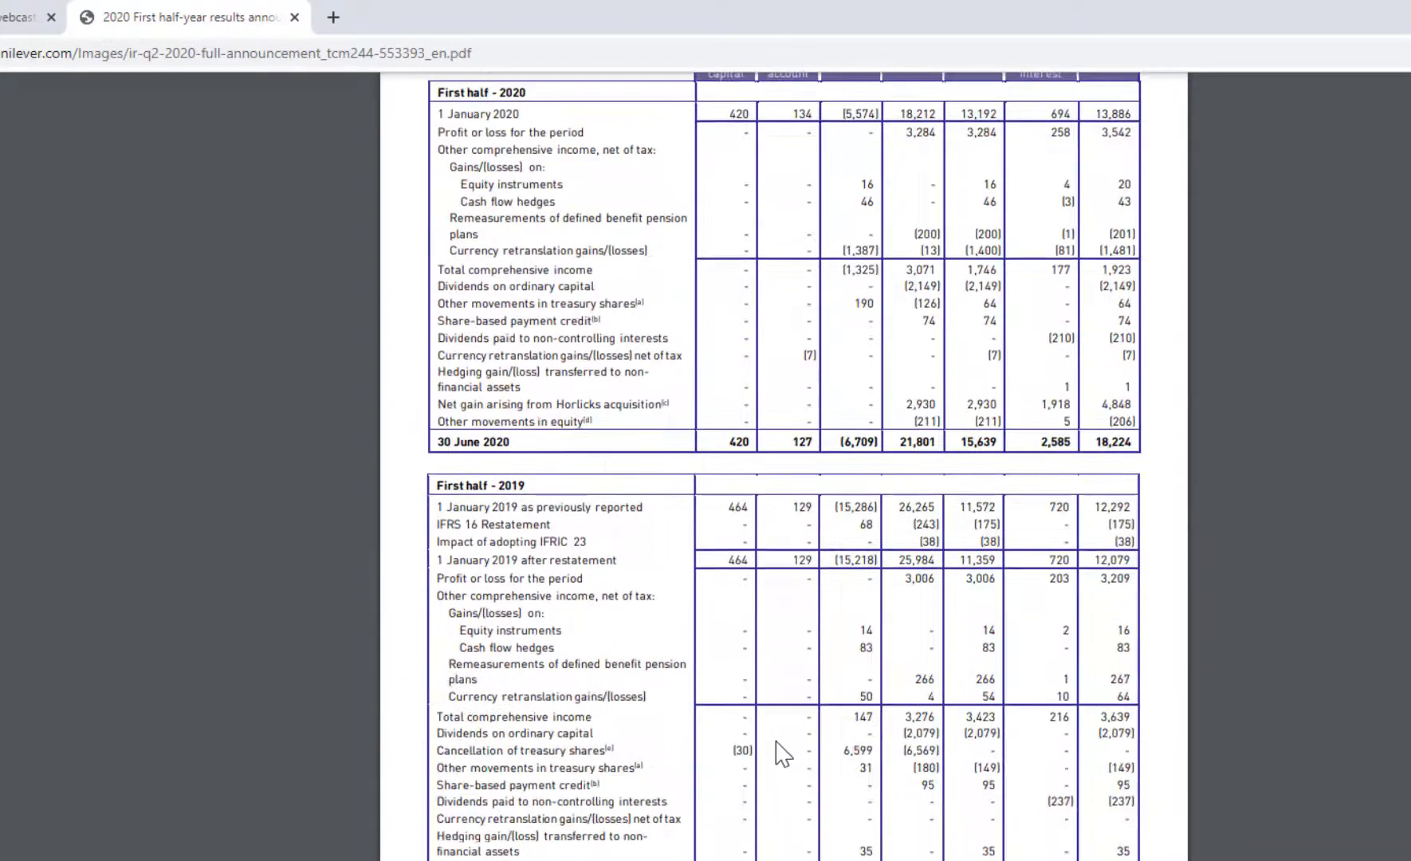
scroll(864, 746, "down", 14)
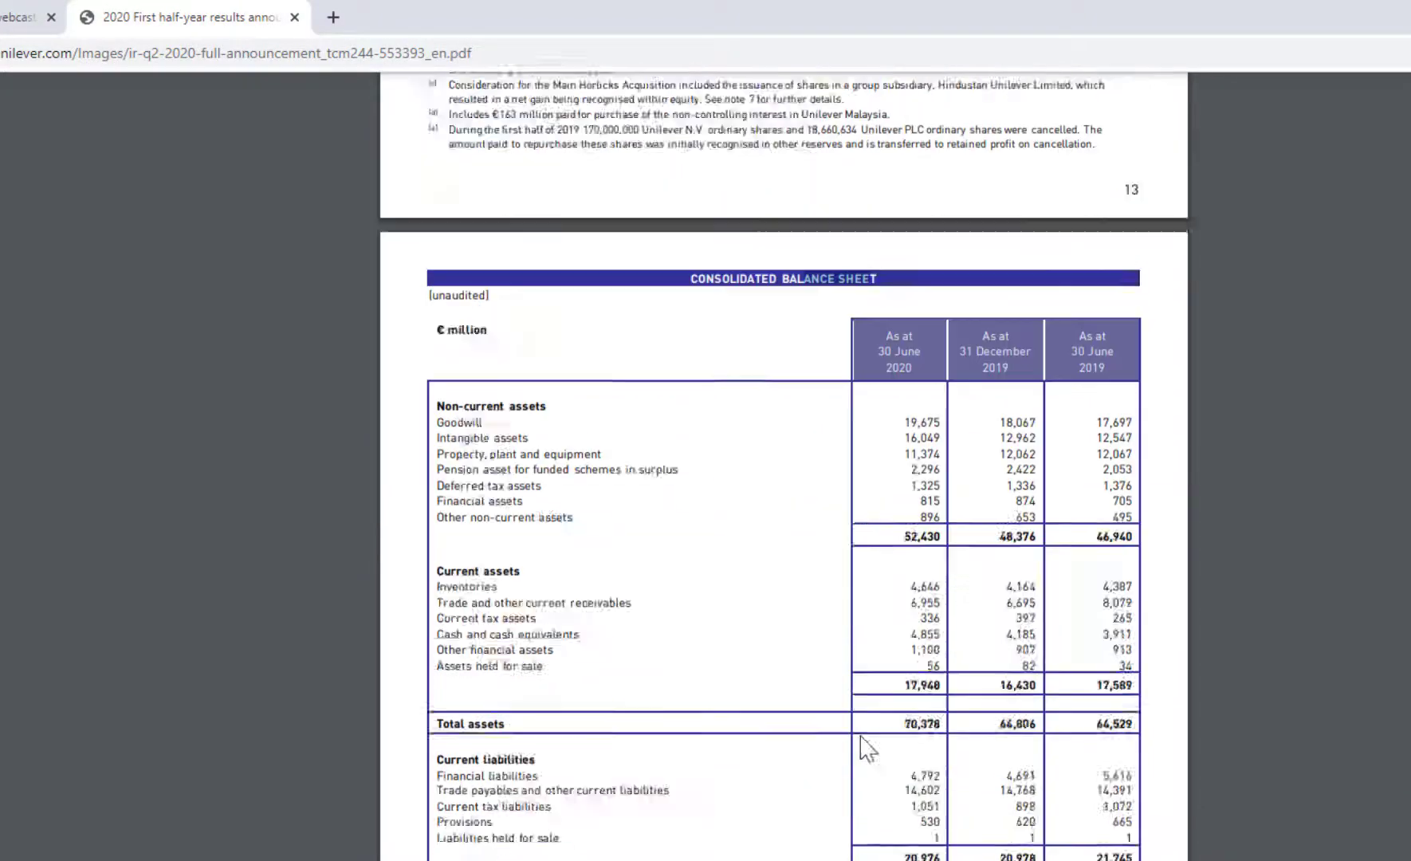
left_click_drag(770, 592, 910, 598)
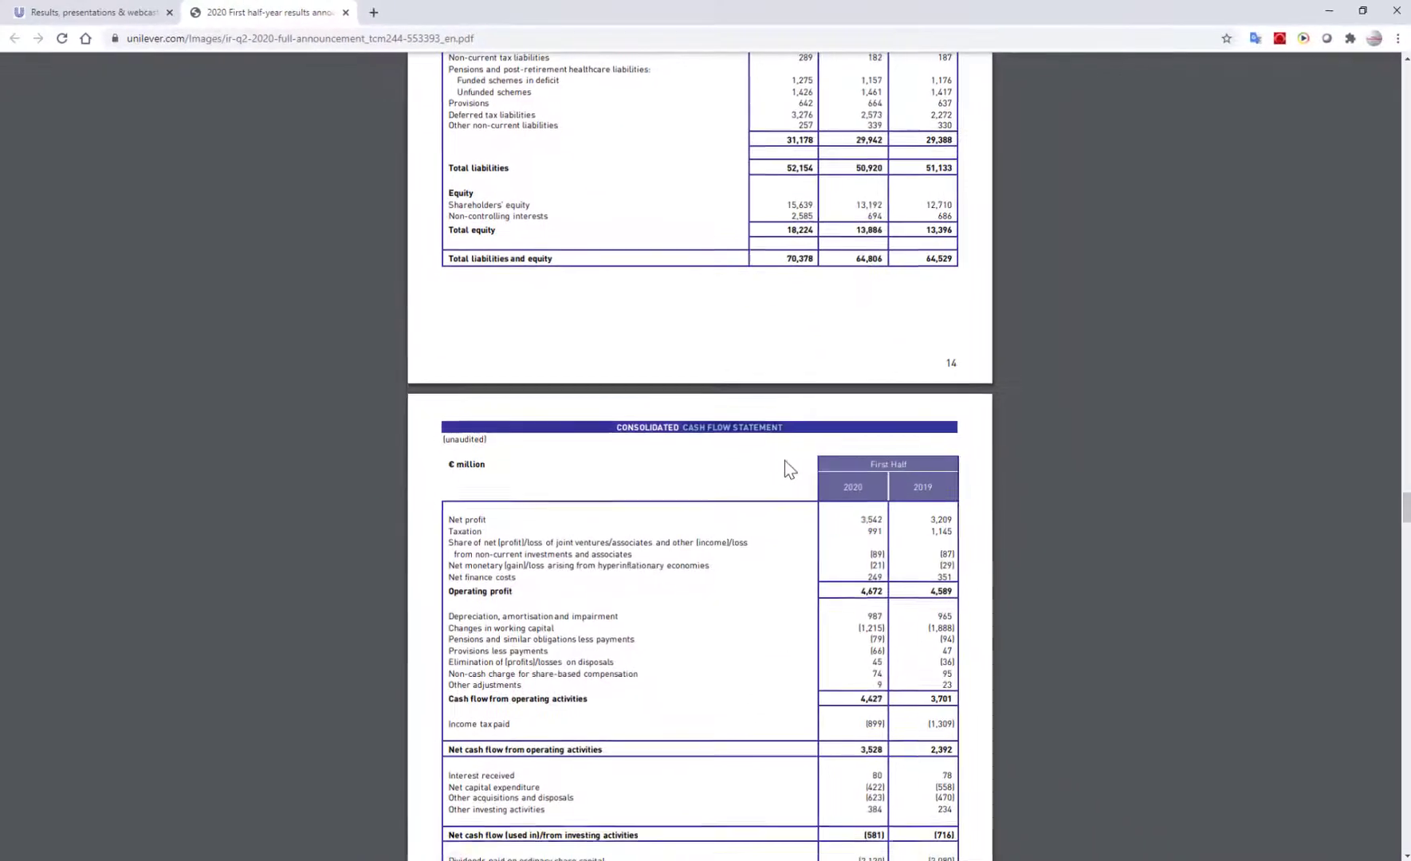